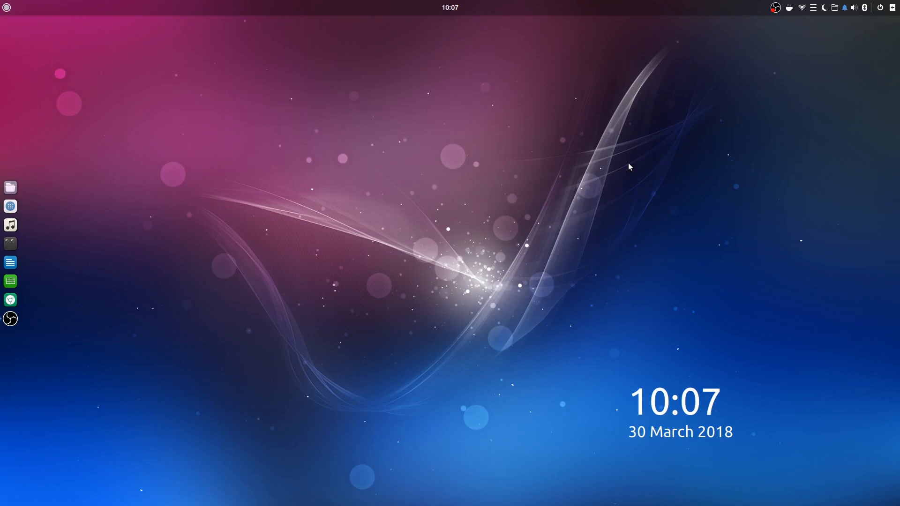
- Open Budgie Desktop Settings and set the top panel's position to Bottom
click(892, 7)
click(808, 492)
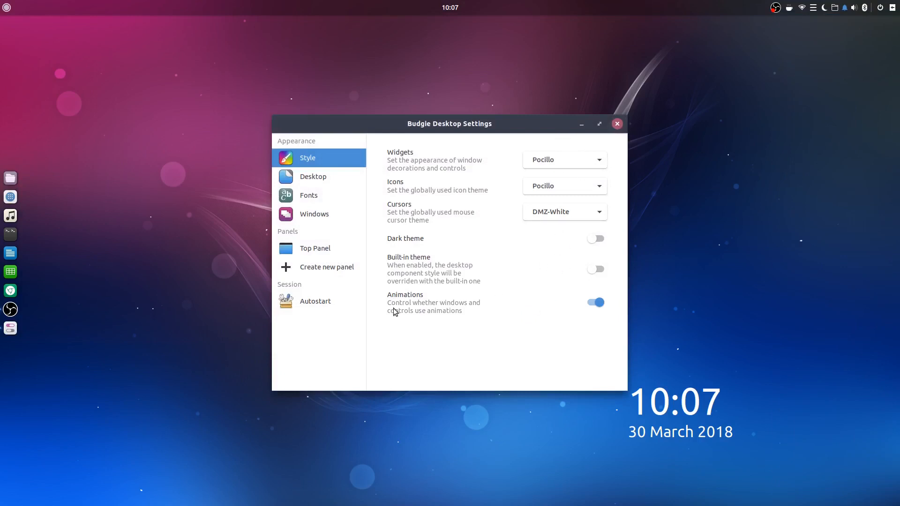
click(303, 249)
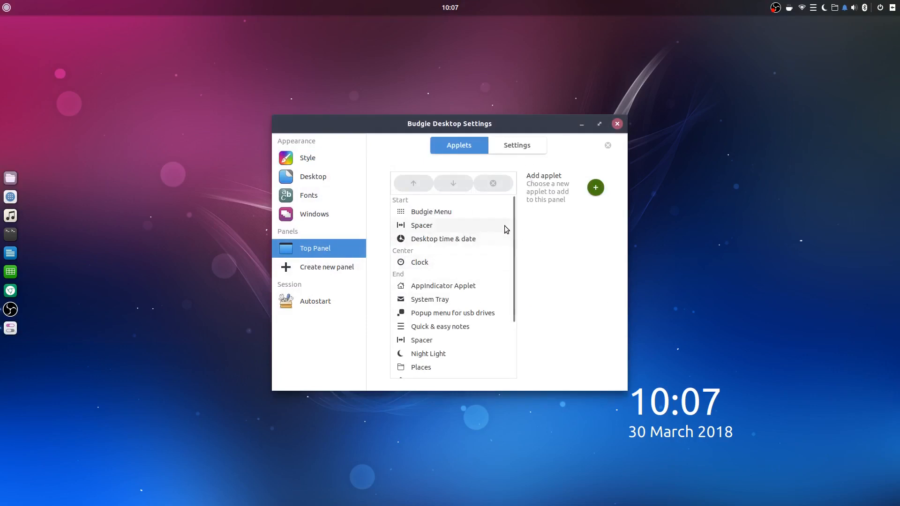
click(506, 147)
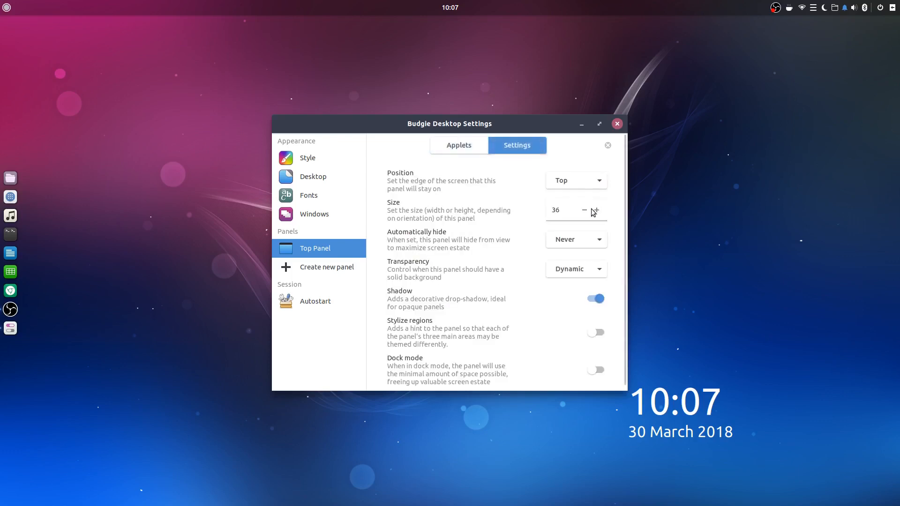
click(590, 182)
click(584, 188)
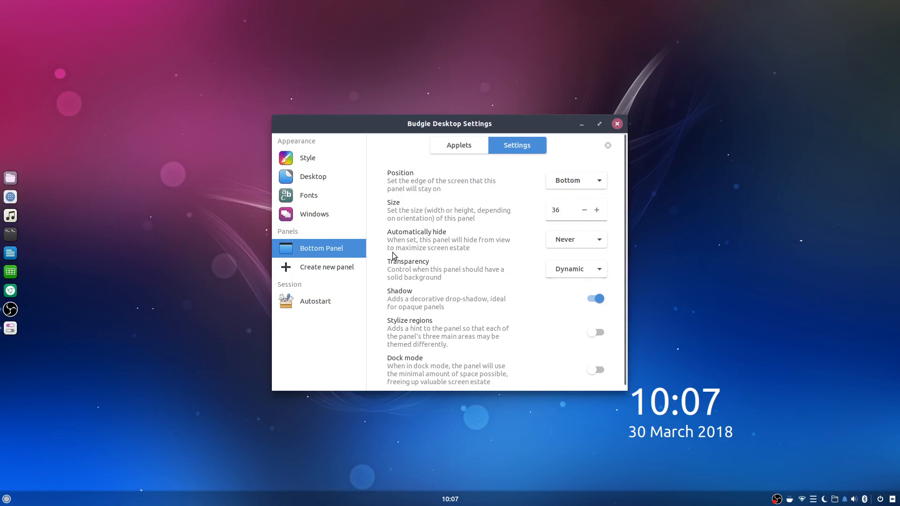
- Move the User Indicator applet up from the End section to the last place in the bottom panel's Start section
click(448, 149)
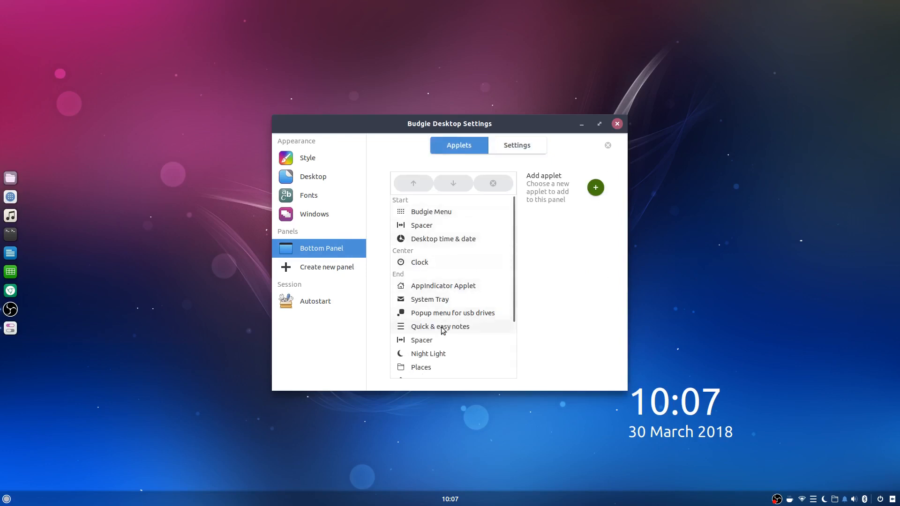
scroll(443, 329, down, 3)
scroll(442, 331, up, 1)
scroll(443, 331, down, 1)
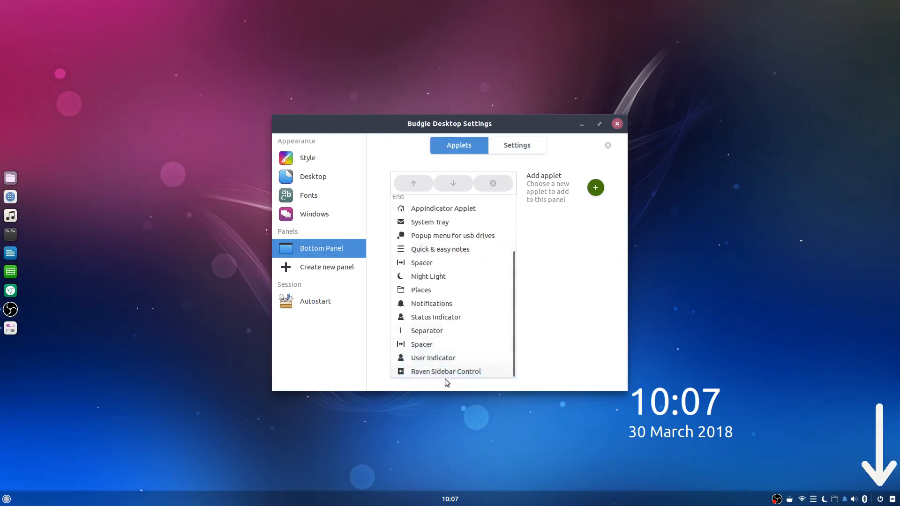
click(424, 359)
click(415, 185)
click(414, 186)
click(414, 185)
click(415, 184)
click(414, 184)
click(414, 184)
click(415, 184)
click(415, 184)
click(415, 184)
click(414, 184)
click(414, 185)
click(414, 184)
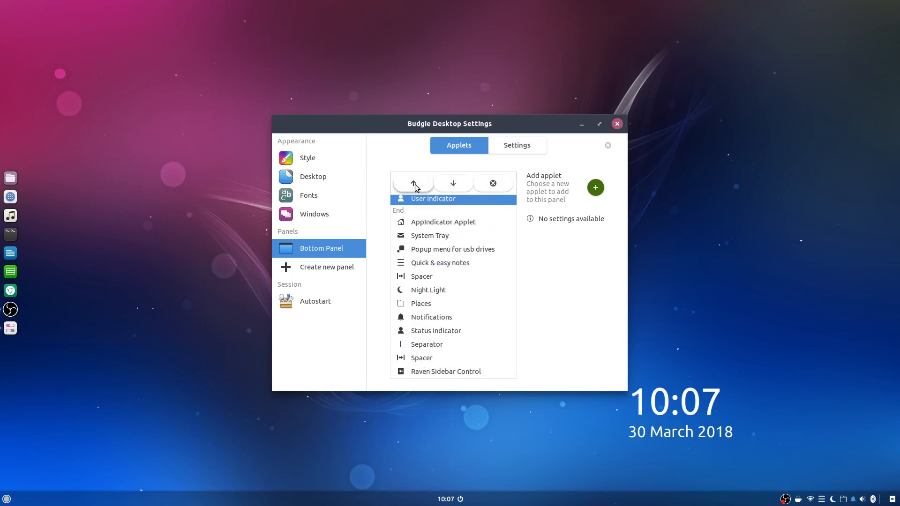
click(414, 184)
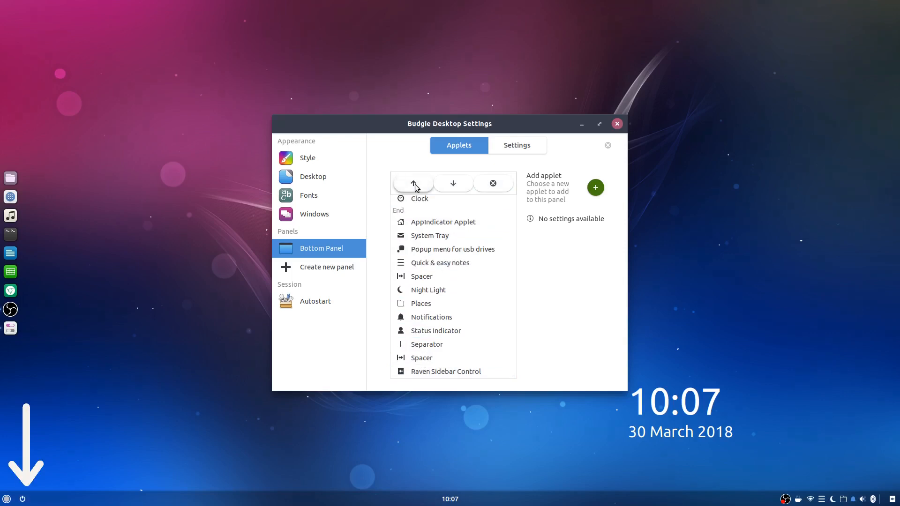
click(7, 499)
click(9, 499)
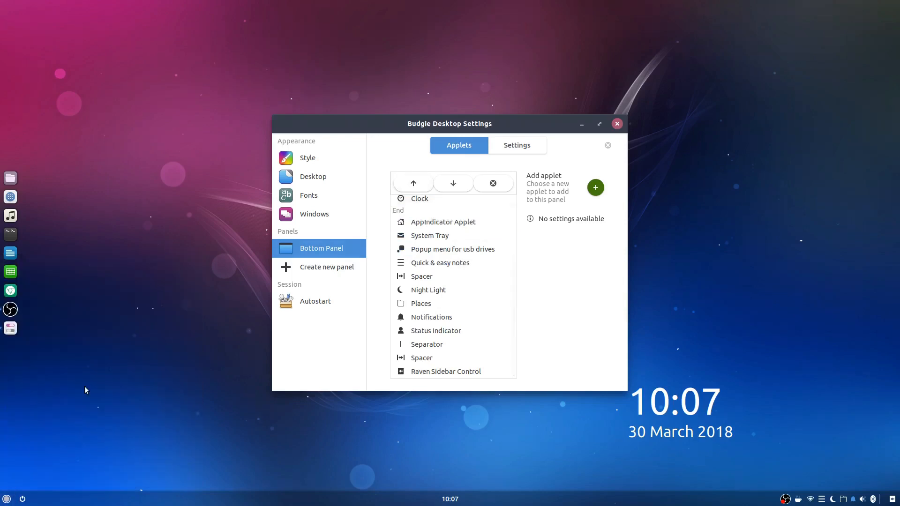
click(6, 499)
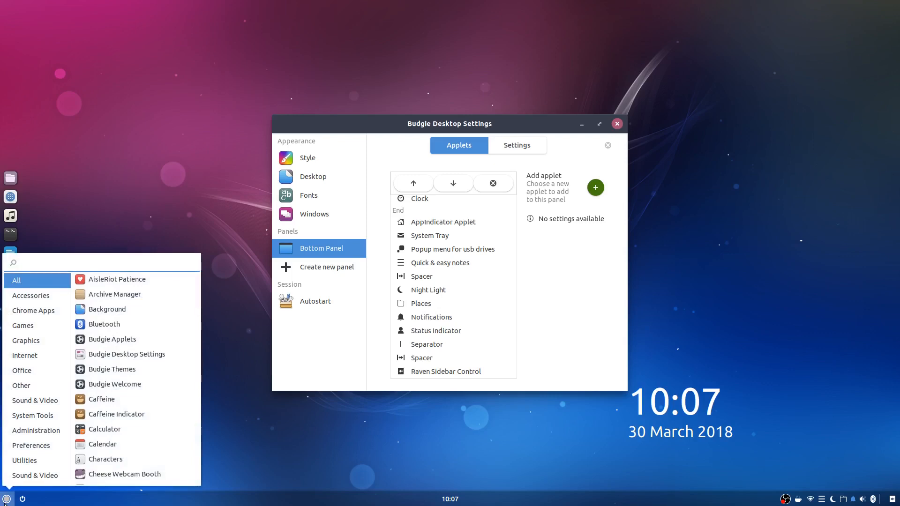
click(5, 503)
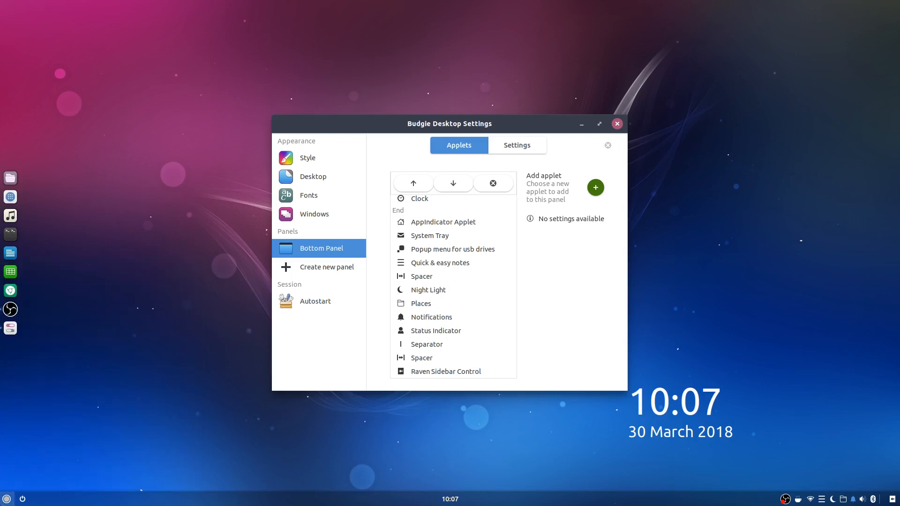
click(4, 500)
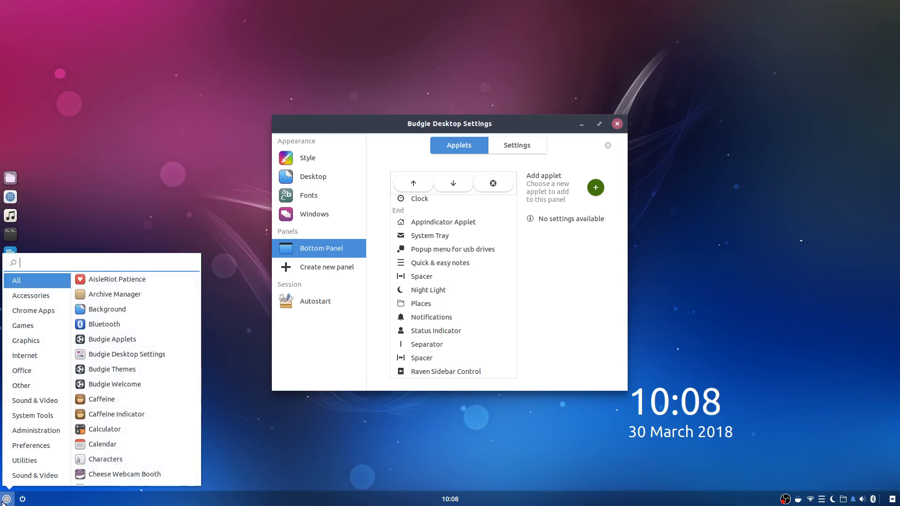
click(4, 501)
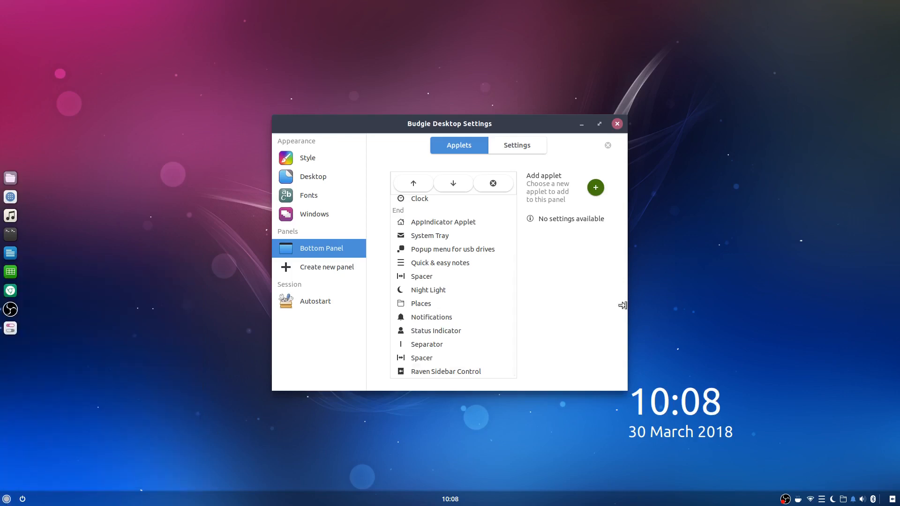
- Add a Spacer applet to the bottom panel
scroll(511, 281, up, 2)
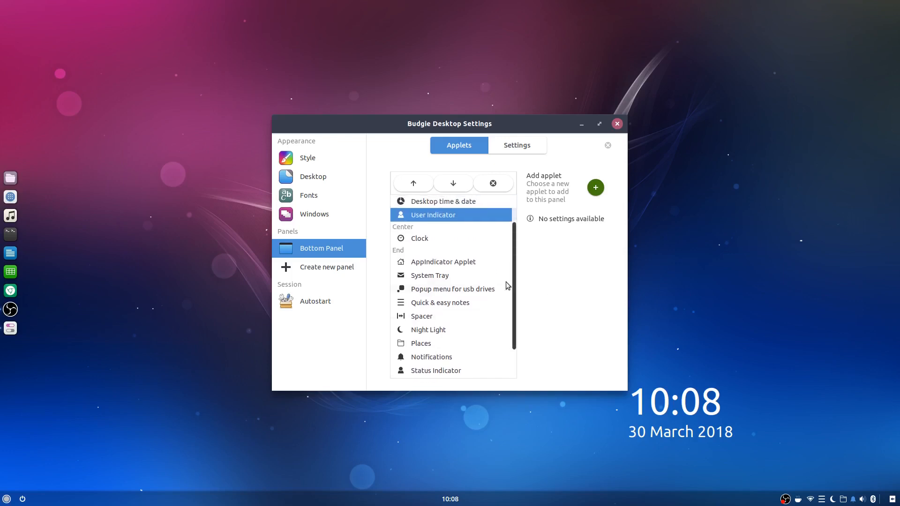
scroll(483, 285, up, 2)
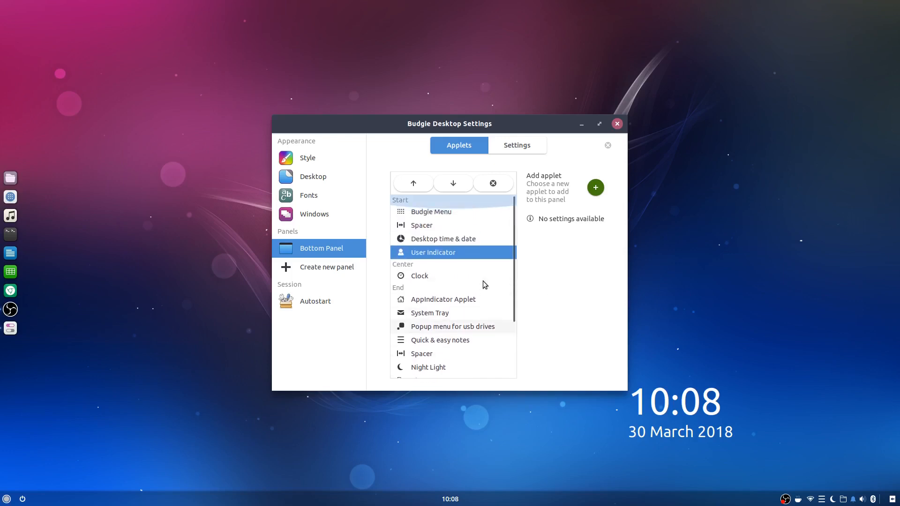
click(595, 188)
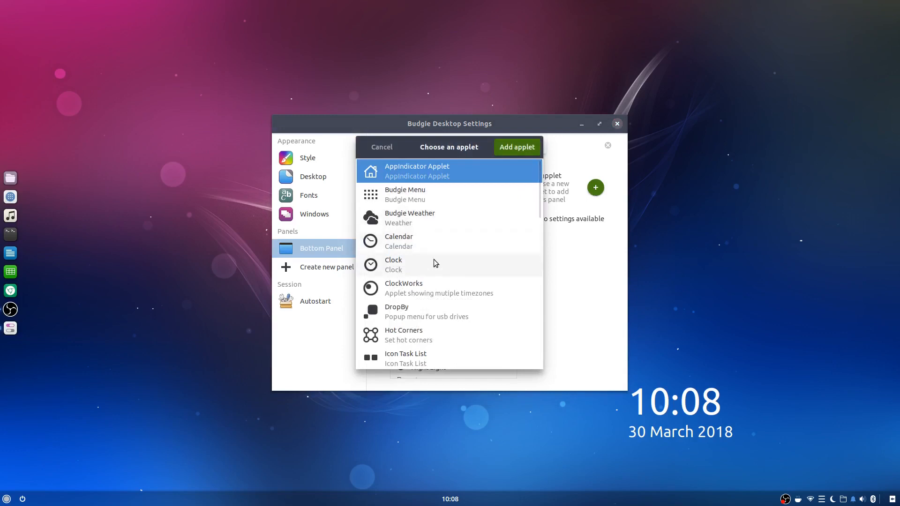
scroll(422, 260, down, 10)
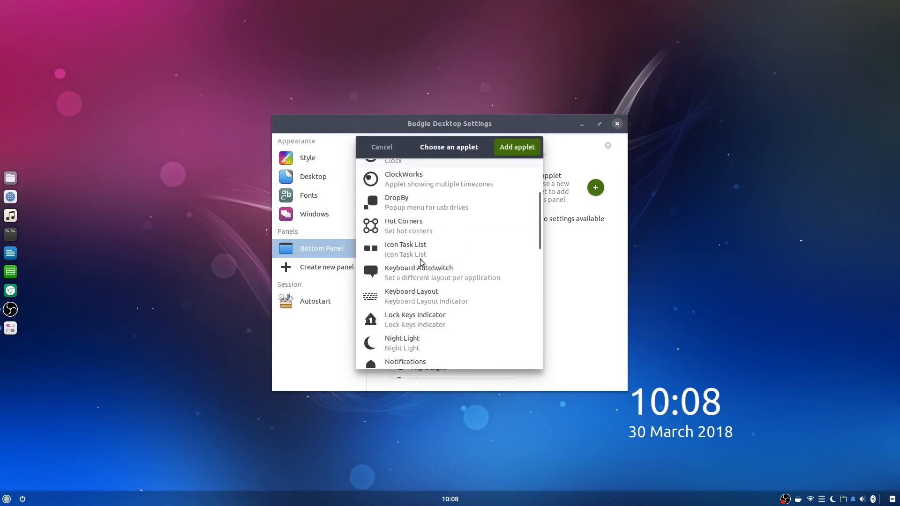
click(396, 304)
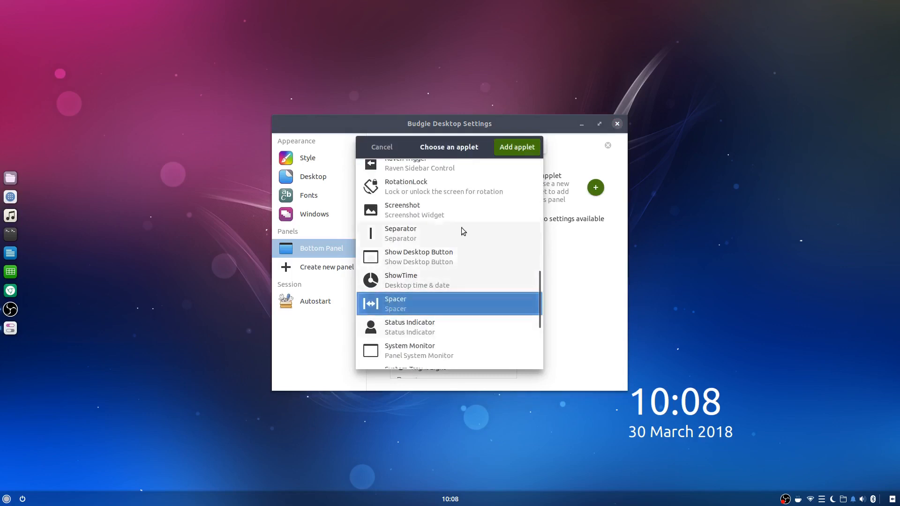
click(517, 146)
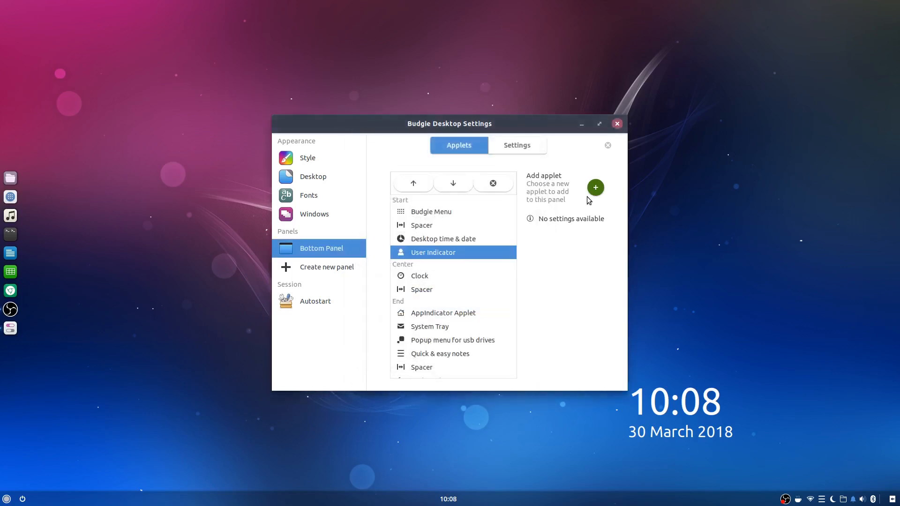
- Move the new Spacer from the Center section into the Start section, between Desktop time & date and User Indicator
click(426, 290)
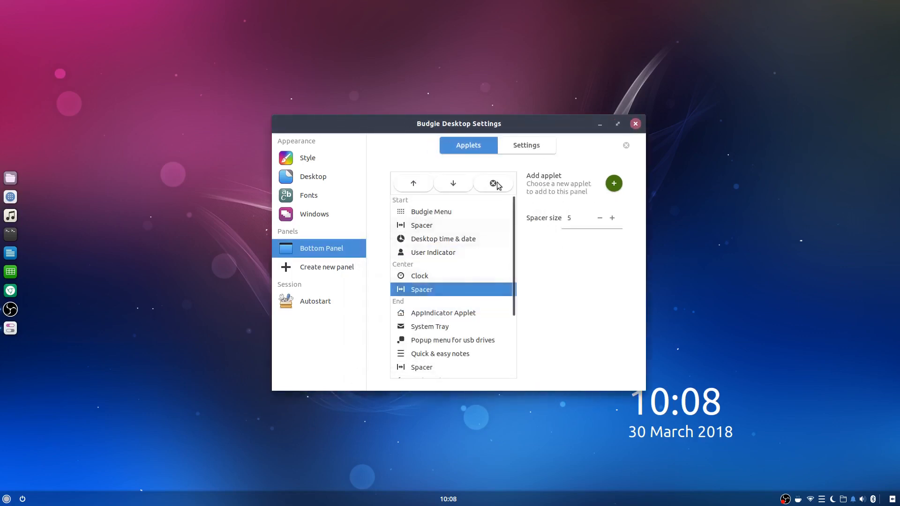
click(415, 185)
click(414, 184)
click(413, 184)
click(414, 184)
click(414, 183)
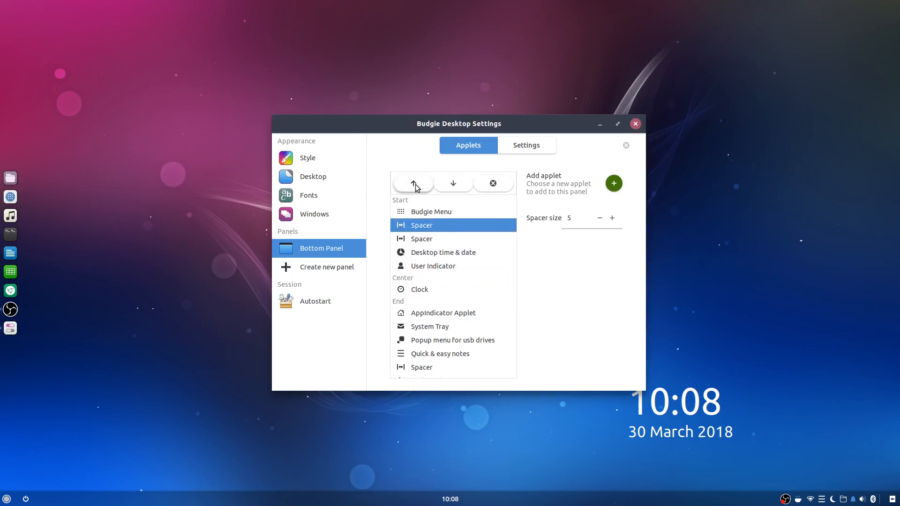
click(456, 185)
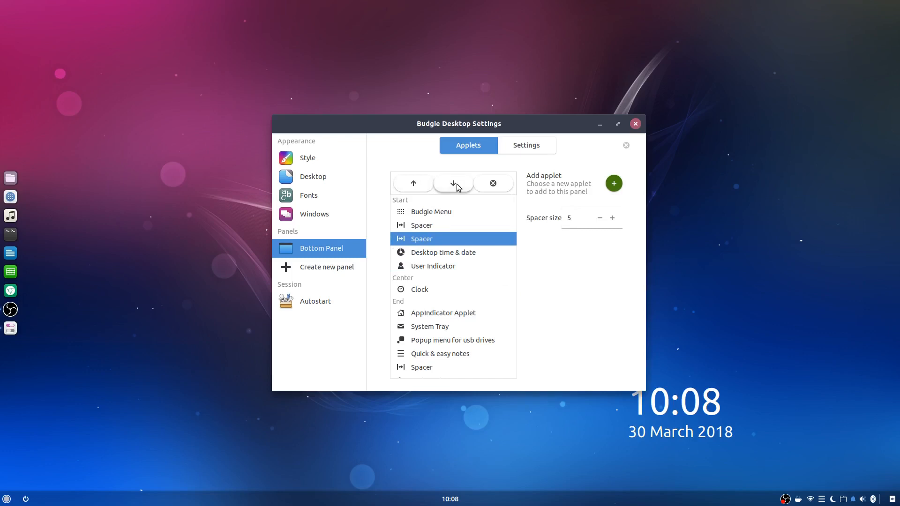
click(458, 188)
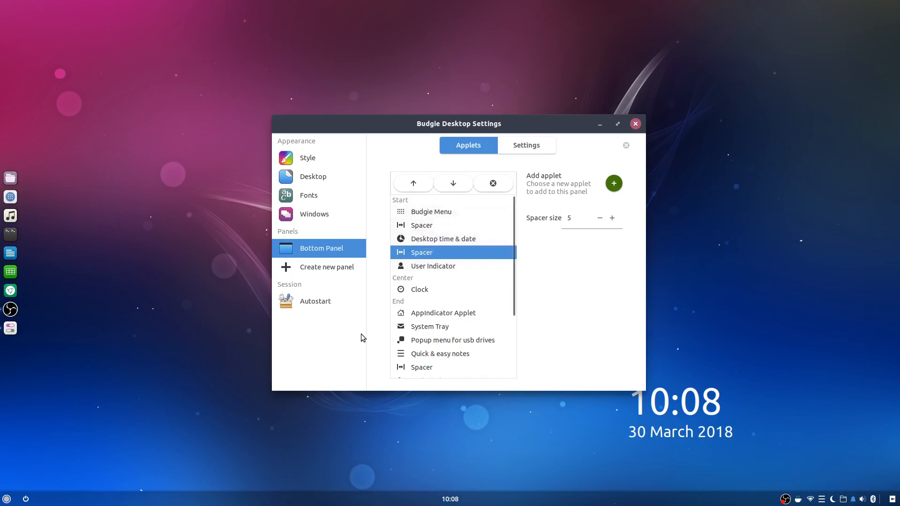
- Remove the Spacer between Budgie Menu and Desktop time & date from the bottom panel
click(443, 238)
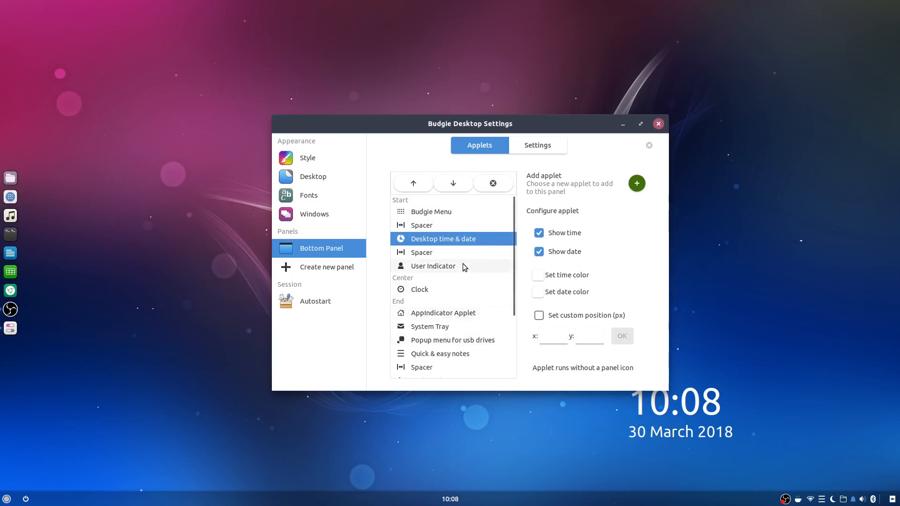
click(426, 226)
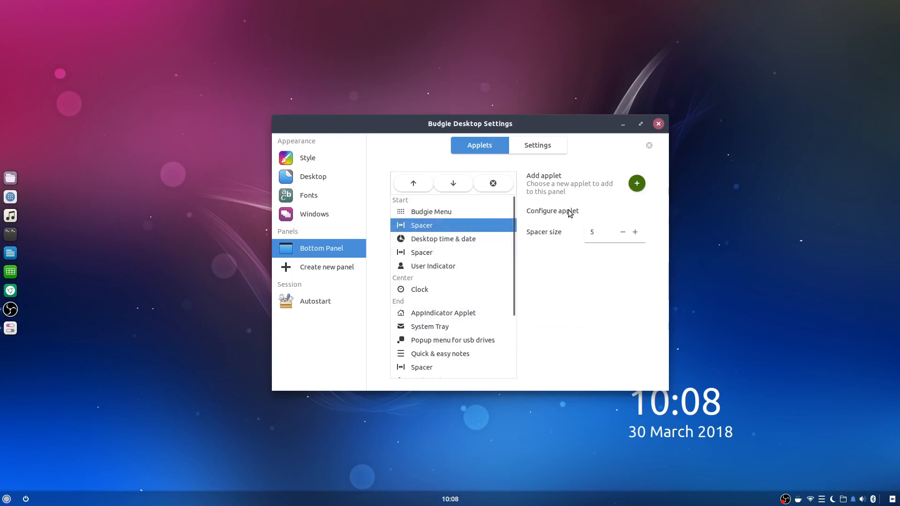
click(492, 183)
click(567, 221)
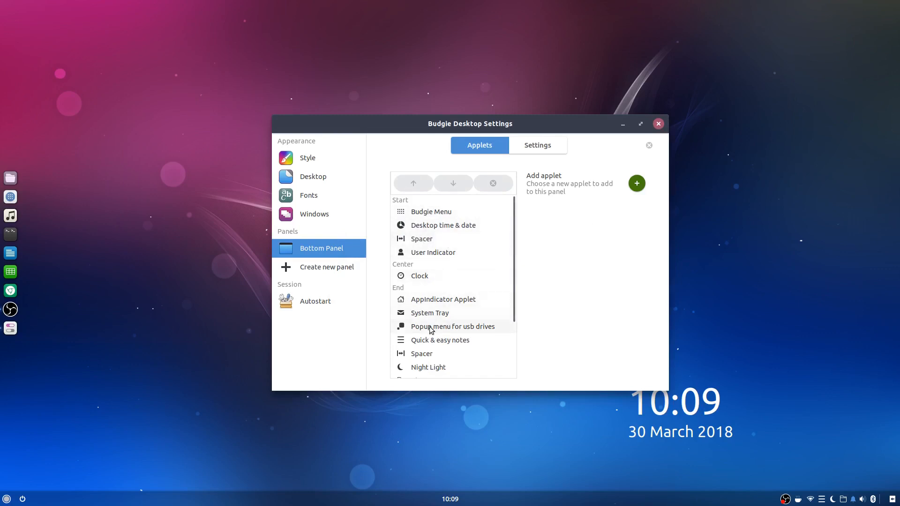
- Set the size of the Spacer before User Indicator to 12, testing the application and power menus beside it
click(508, 242)
click(634, 218)
click(634, 218)
click(634, 218)
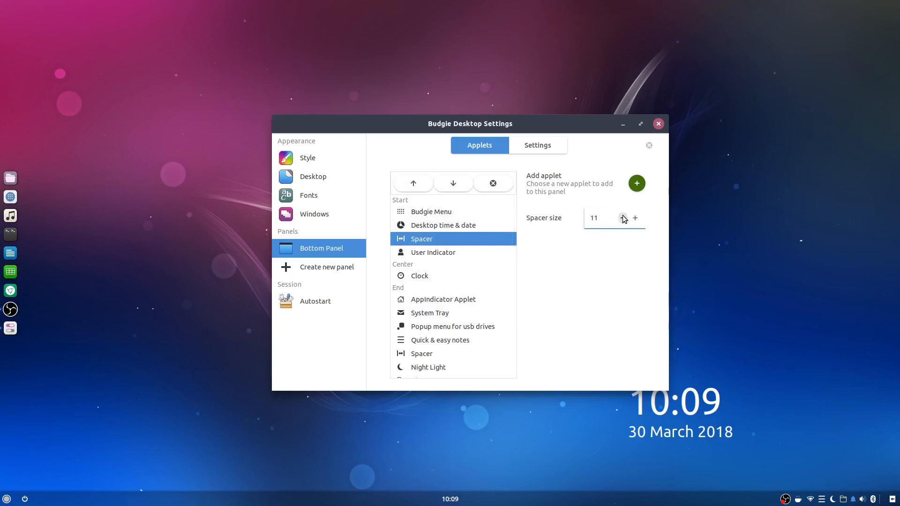
click(7, 499)
click(6, 499)
click(25, 499)
click(12, 499)
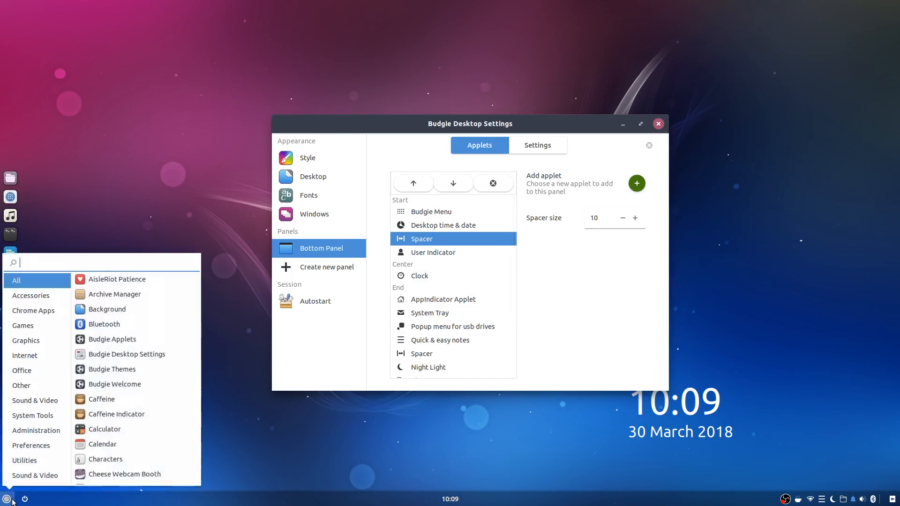
click(635, 218)
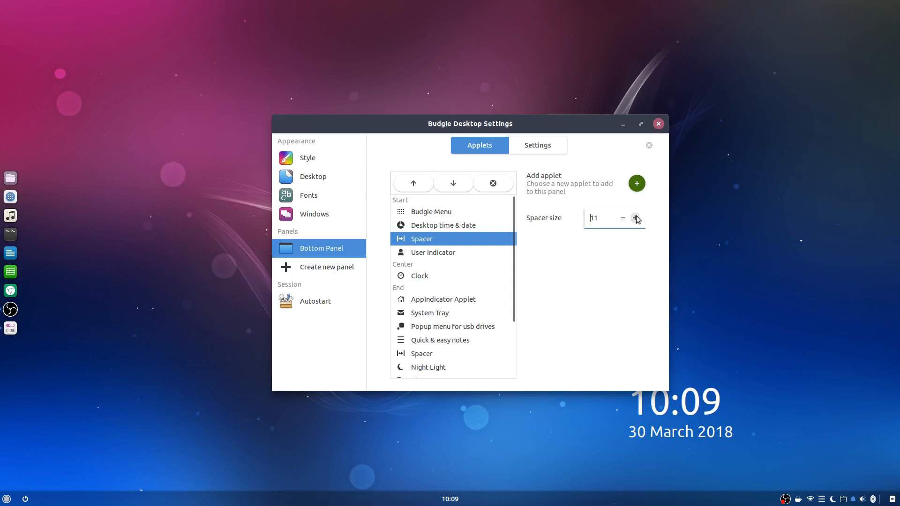
click(26, 500)
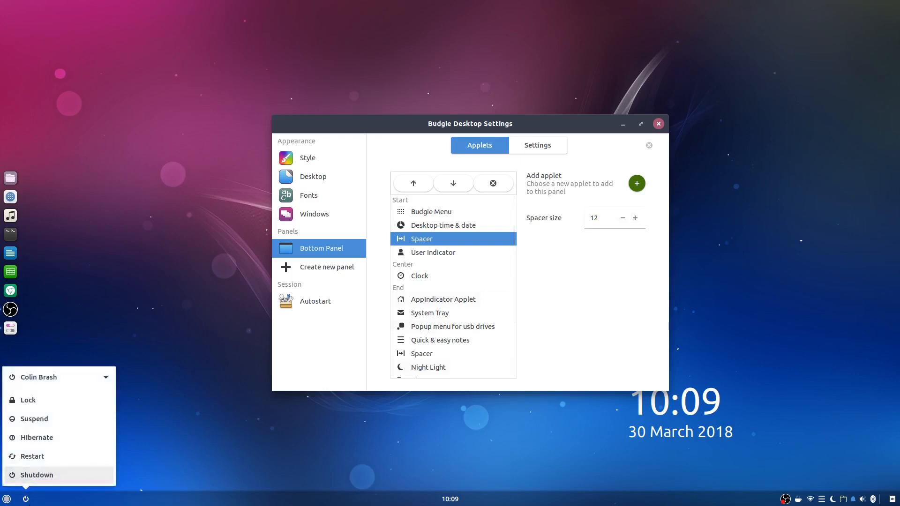
click(8, 499)
click(9, 499)
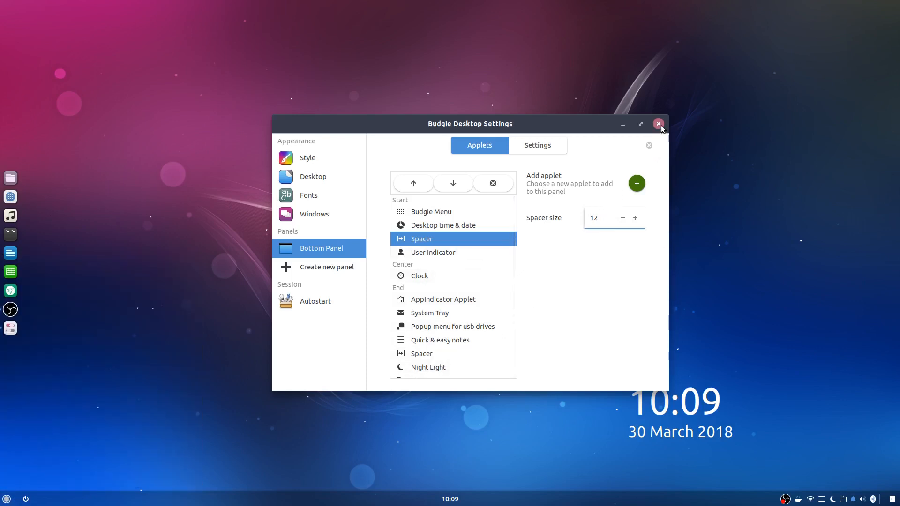
- Select the Clock applet, open the calendar from the panel clock and close it again
click(419, 277)
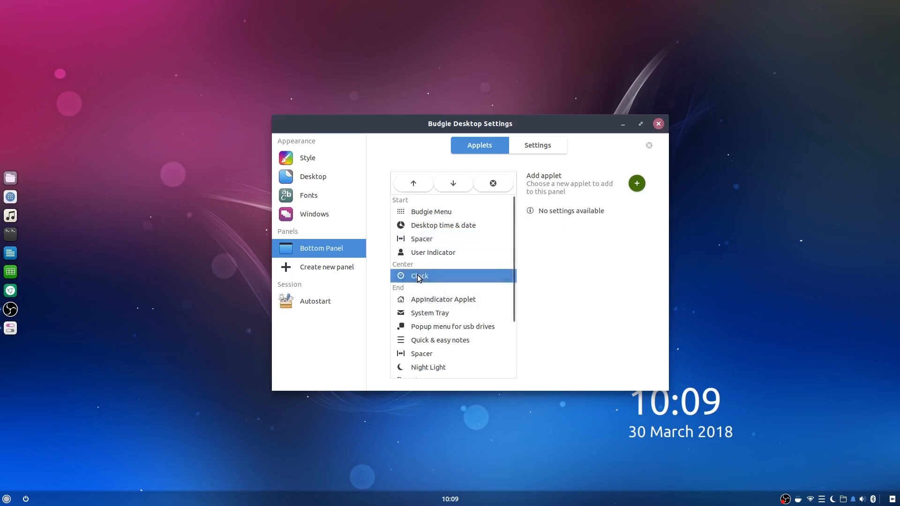
click(453, 498)
click(448, 448)
click(889, 11)
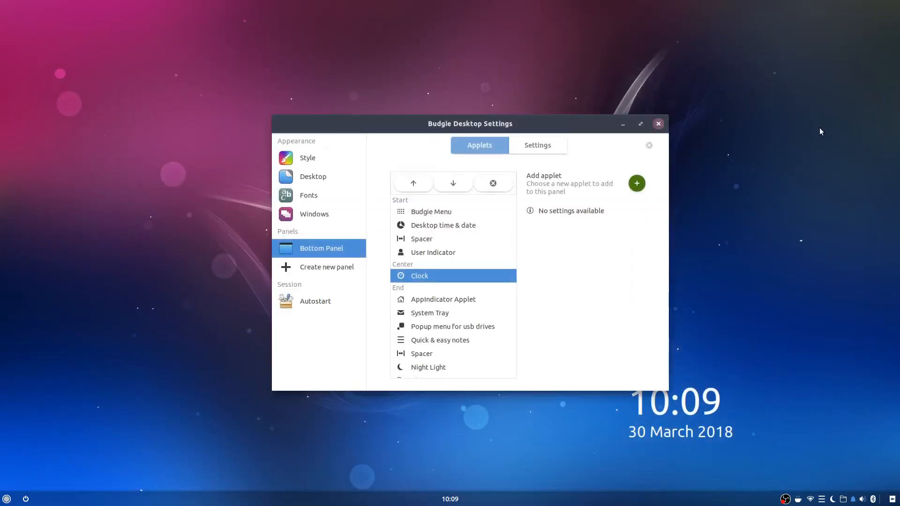
- View the Clock applet's preferences from the panel clock and close them again
click(454, 499)
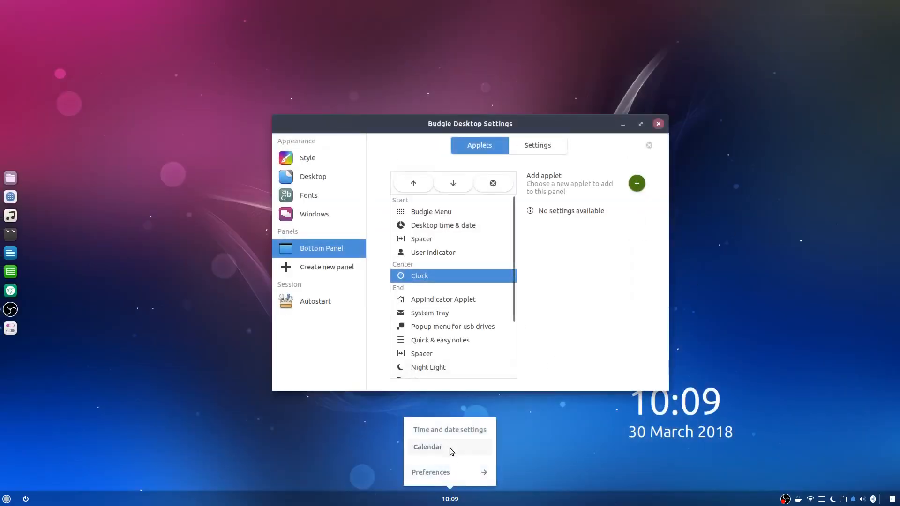
click(434, 472)
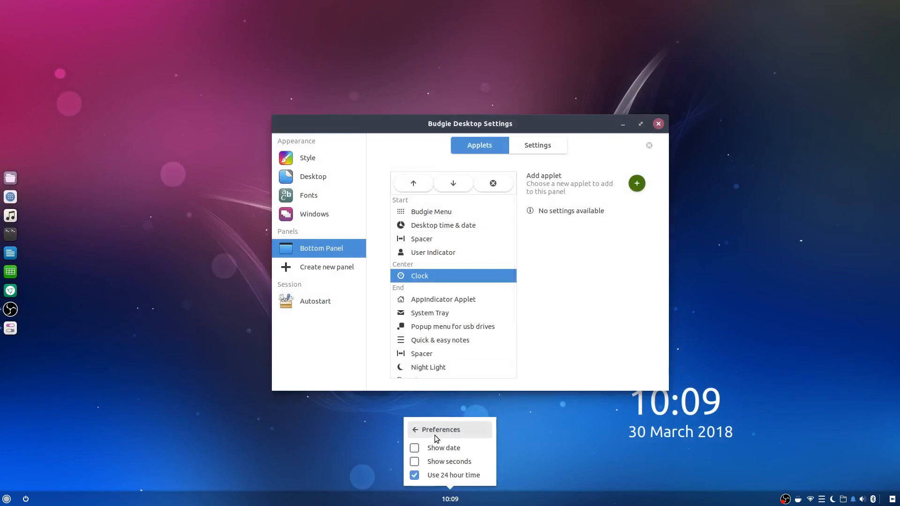
click(445, 499)
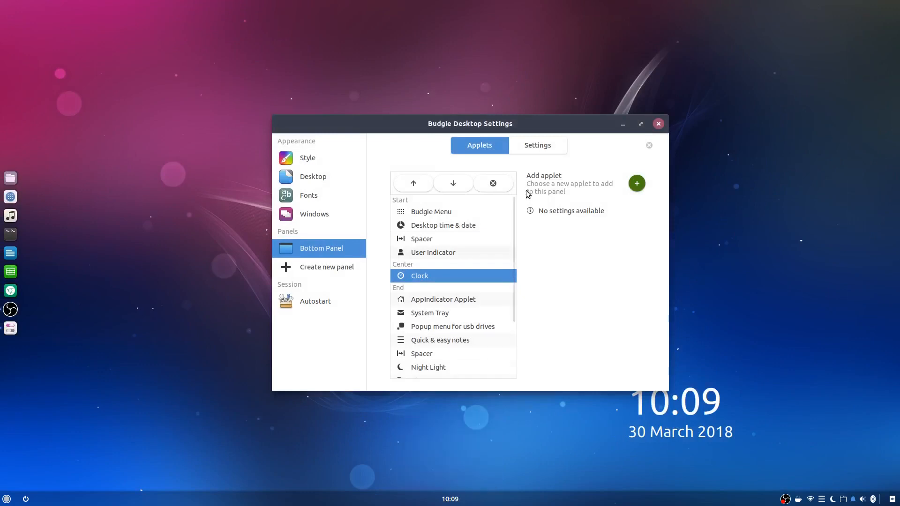
- Remove the Clock applet from the bottom panel, add it back and check its panel menu
click(493, 183)
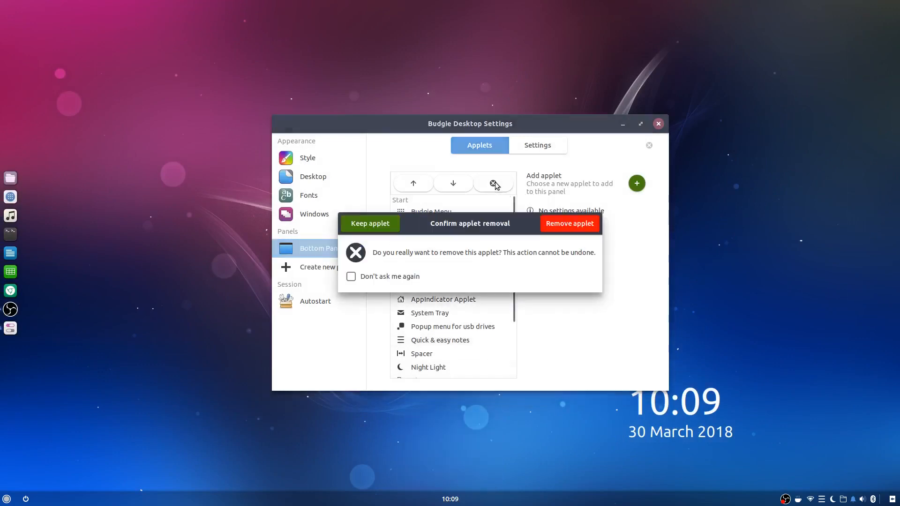
click(568, 224)
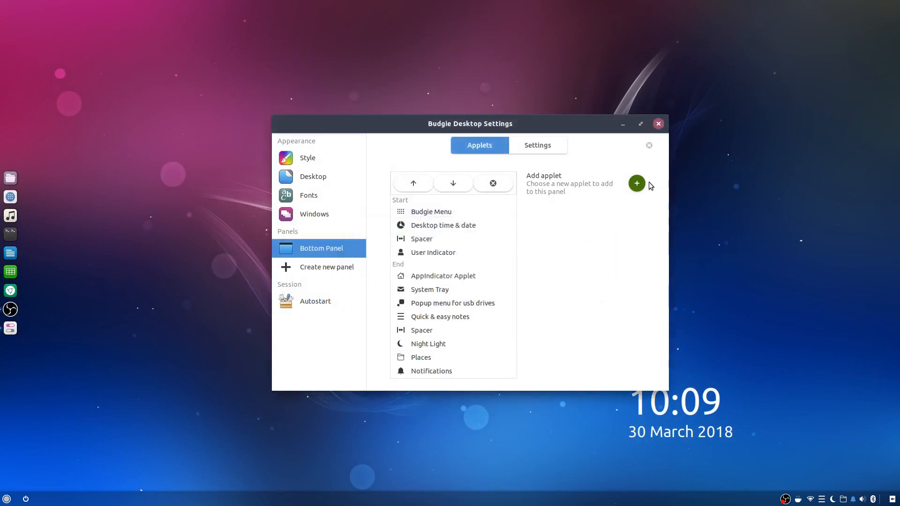
click(636, 184)
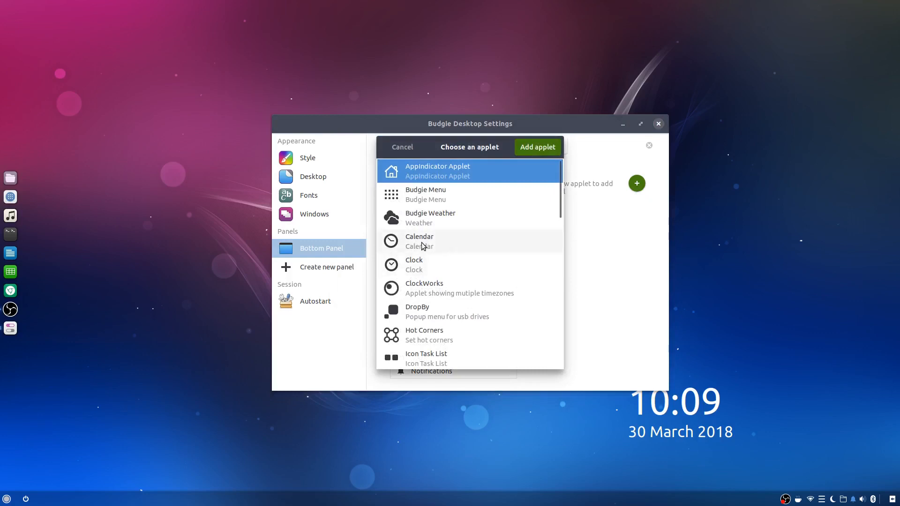
click(469, 265)
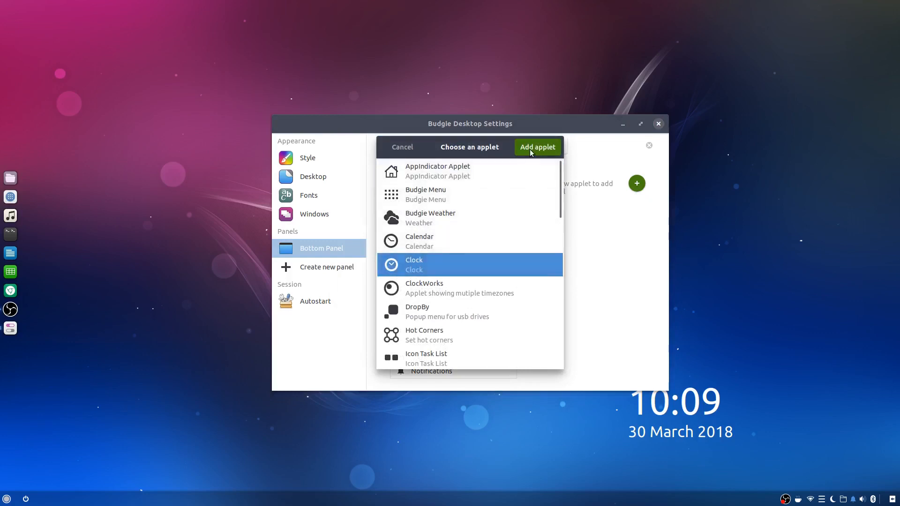
click(530, 149)
click(446, 498)
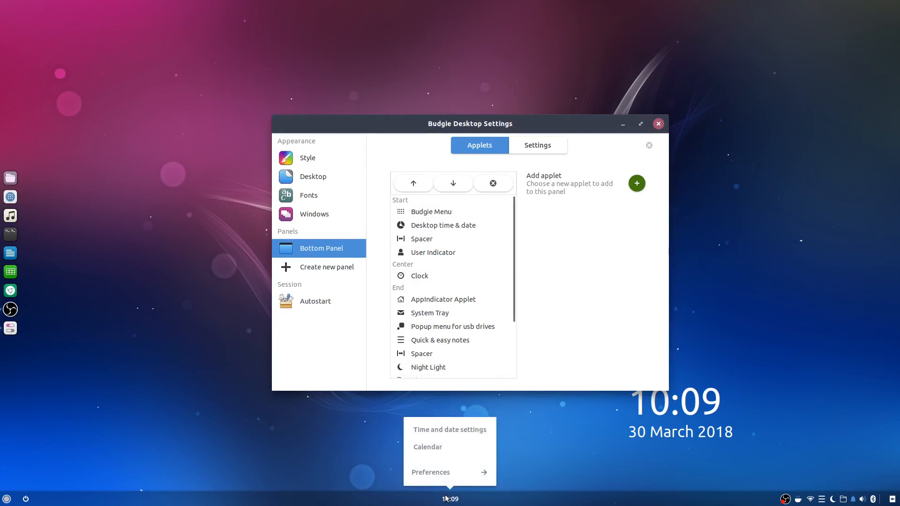
click(446, 498)
- Remove the Clock applet from the Center section of the bottom panel, confirming the removal
click(436, 277)
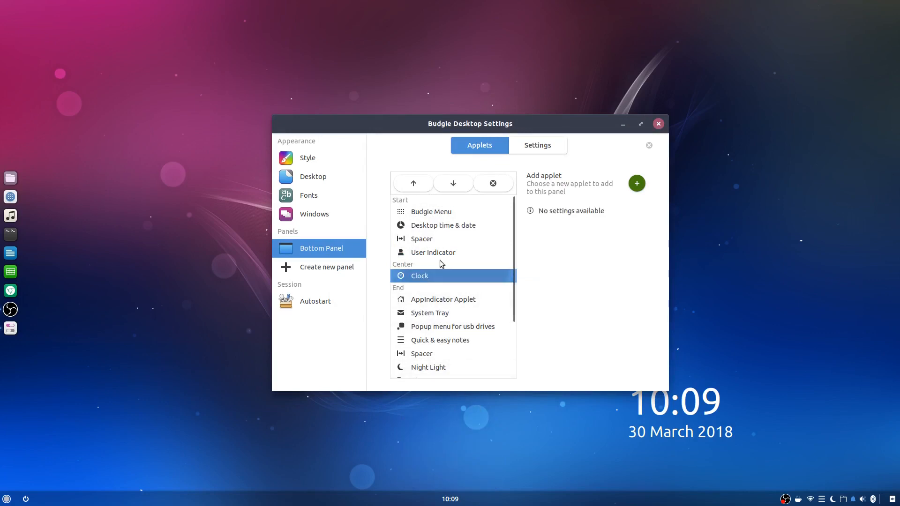
click(492, 183)
click(553, 225)
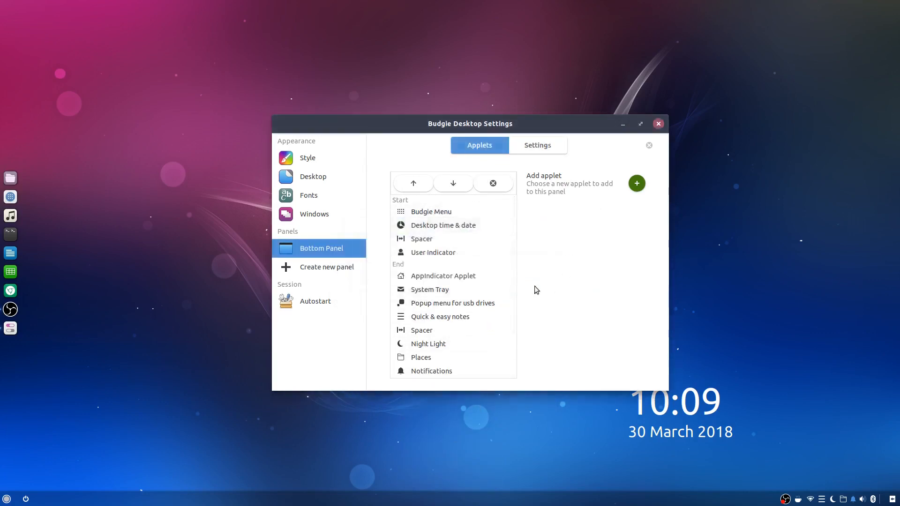
- Add the Calendar applet to the bottom panel
scroll(440, 297, down, 2)
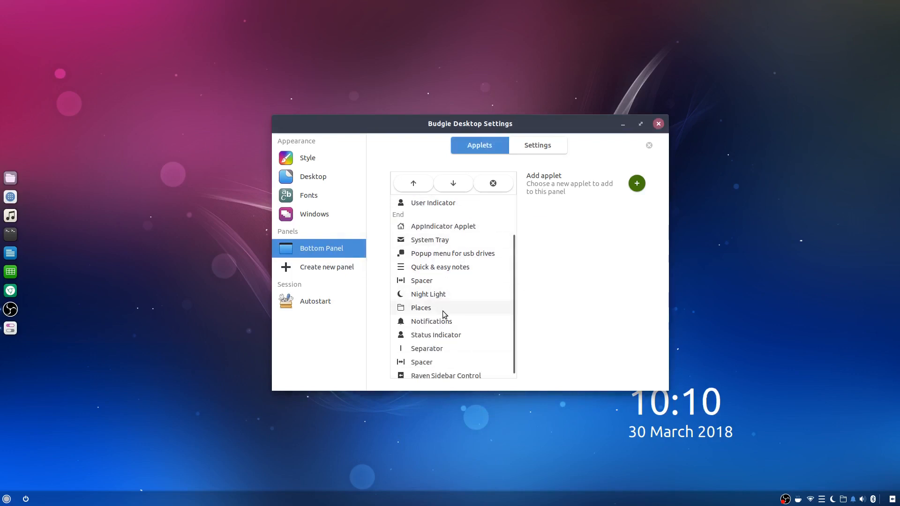
click(636, 184)
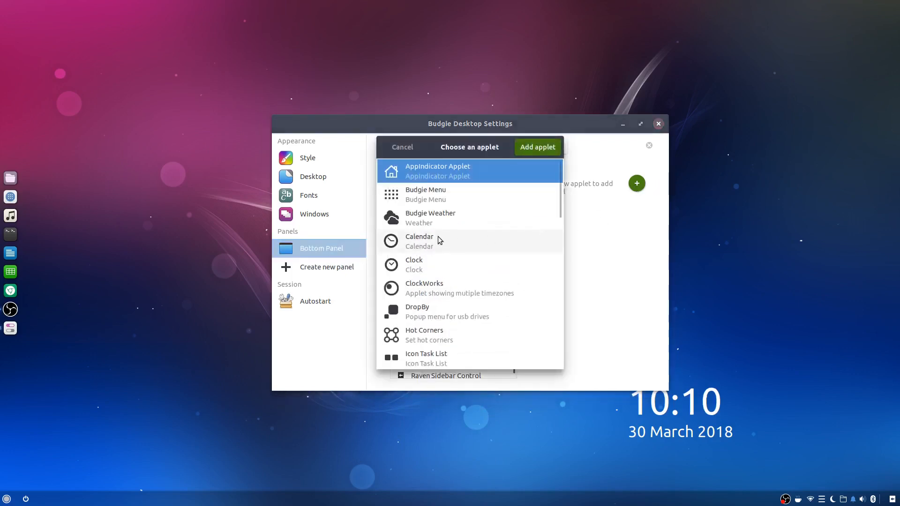
click(454, 240)
click(540, 148)
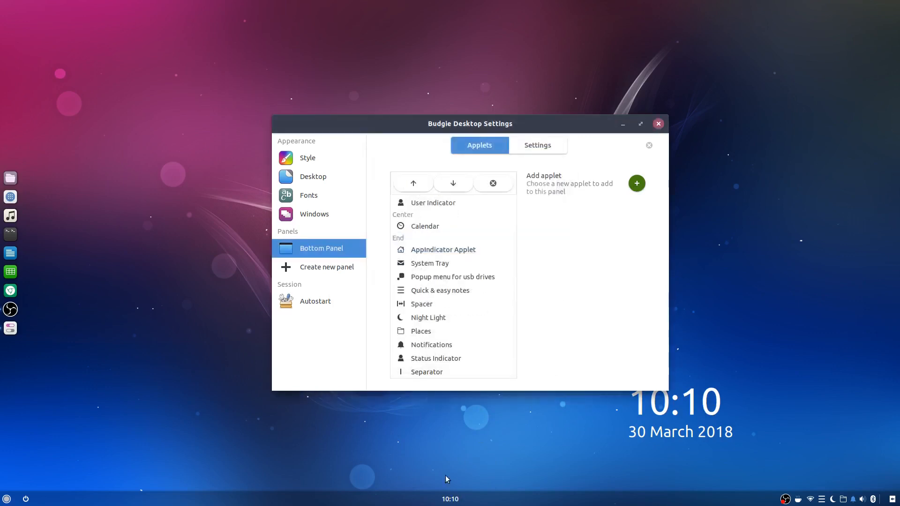
- Turn on Show date in the Calendar applet's settings from the panel, and close its popover
click(450, 501)
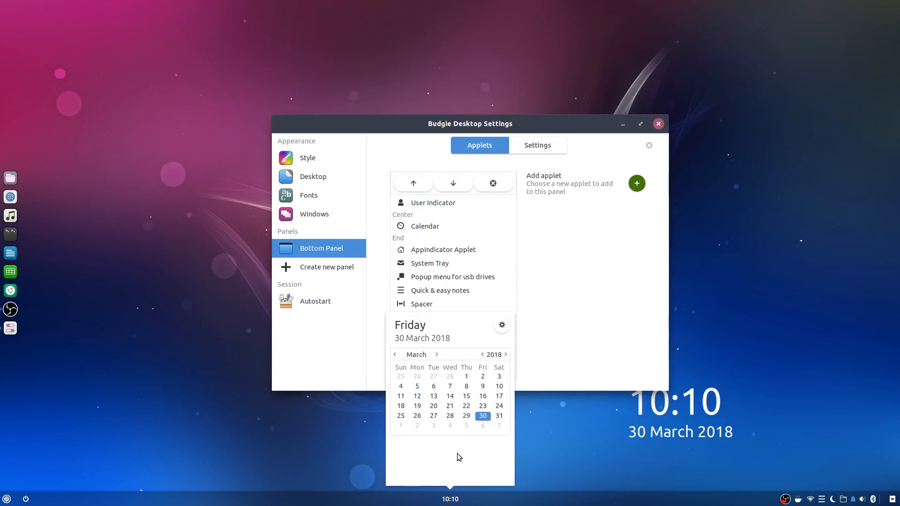
click(501, 325)
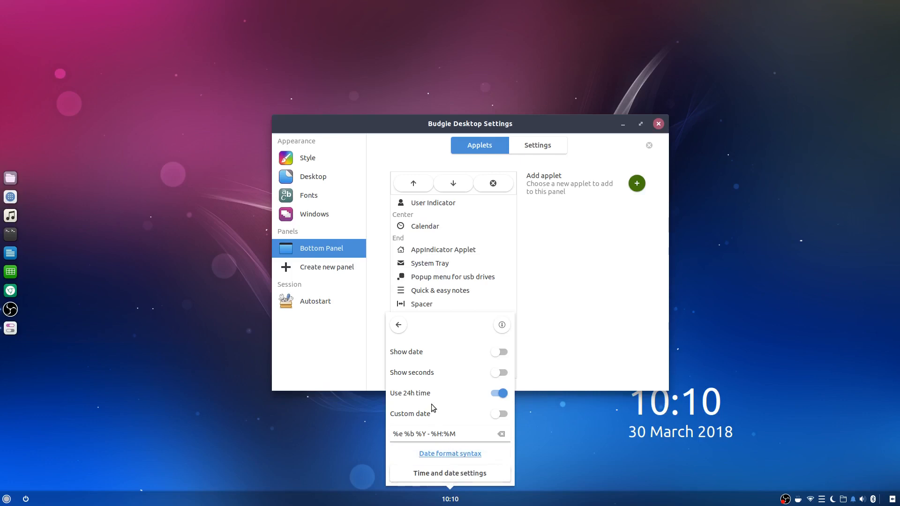
click(505, 352)
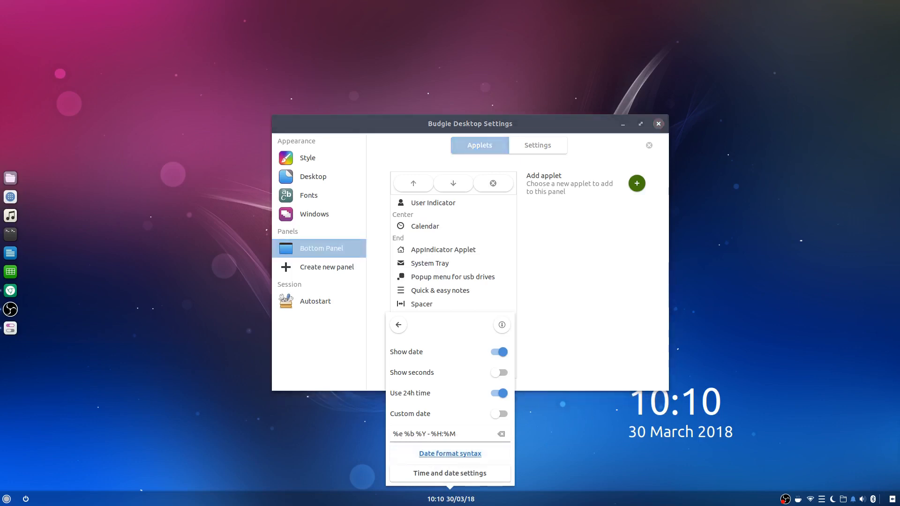
click(720, 58)
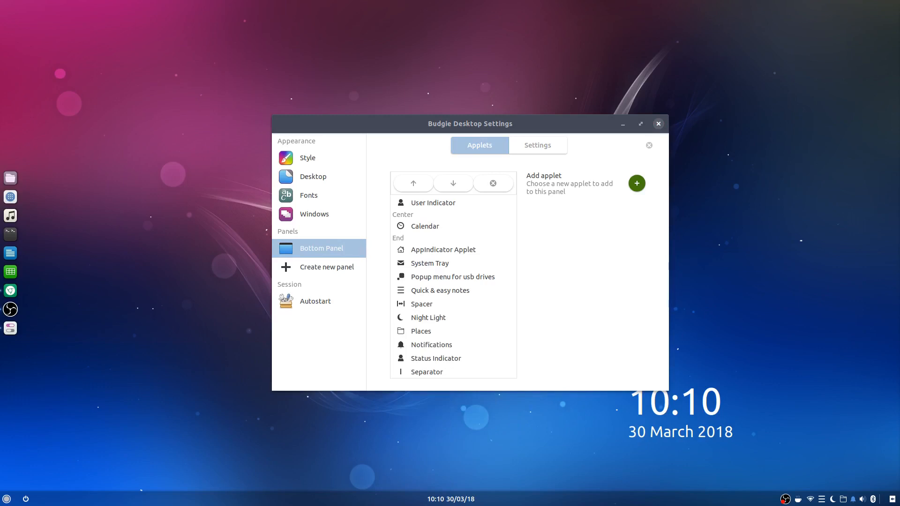
- In Chrome, pick the "Friday, 30 Mar 2018 2:10 AM" preset on the For a Good Strftime page and copy its format string
drag(899, 99, 366, 7)
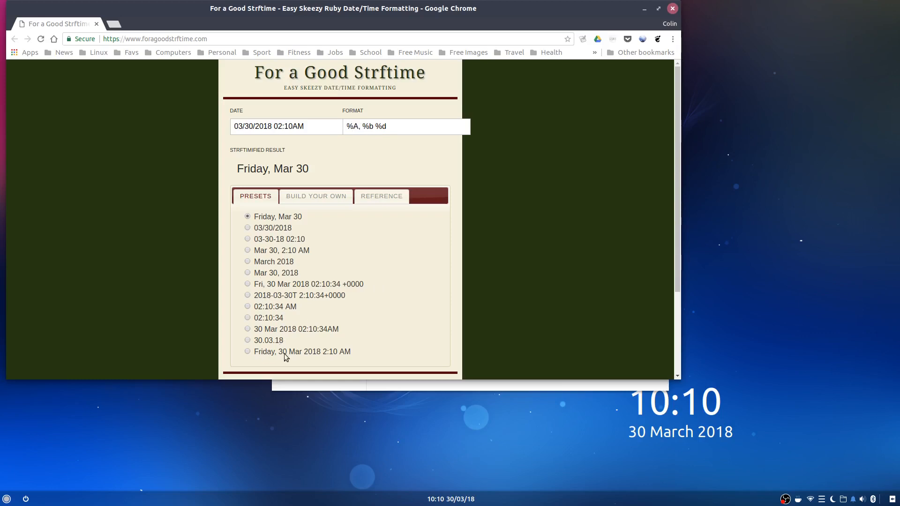
click(248, 352)
drag(446, 125, 335, 125)
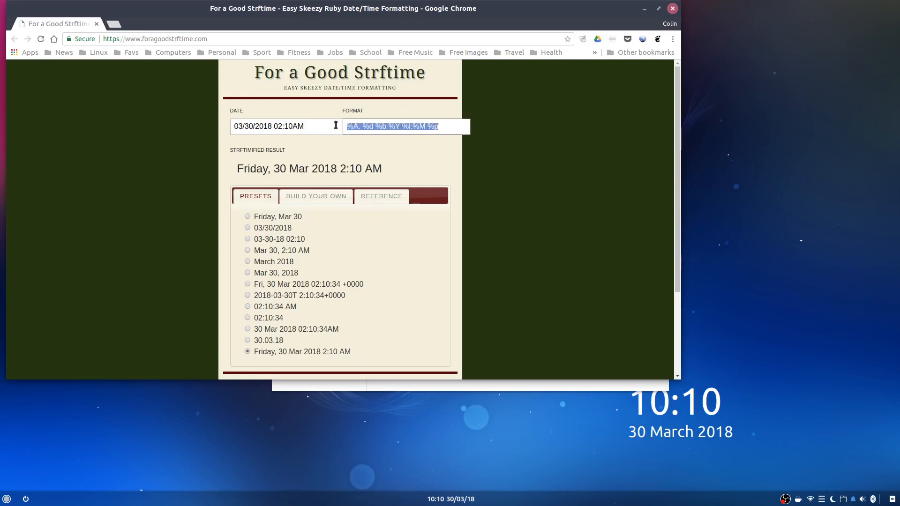
right_click(404, 124)
click(440, 142)
- Return to the Calendar applet's settings on the panel and open the Date format syntax page from there
click(530, 386)
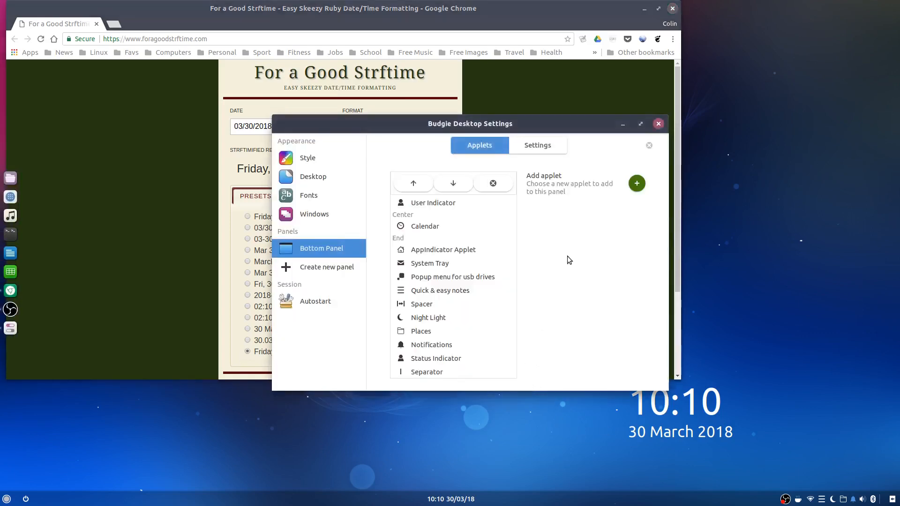
click(449, 499)
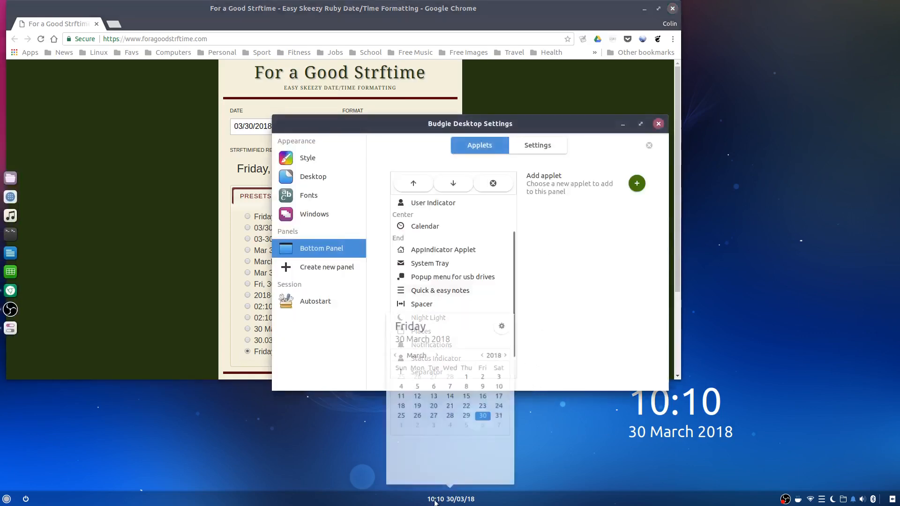
click(497, 327)
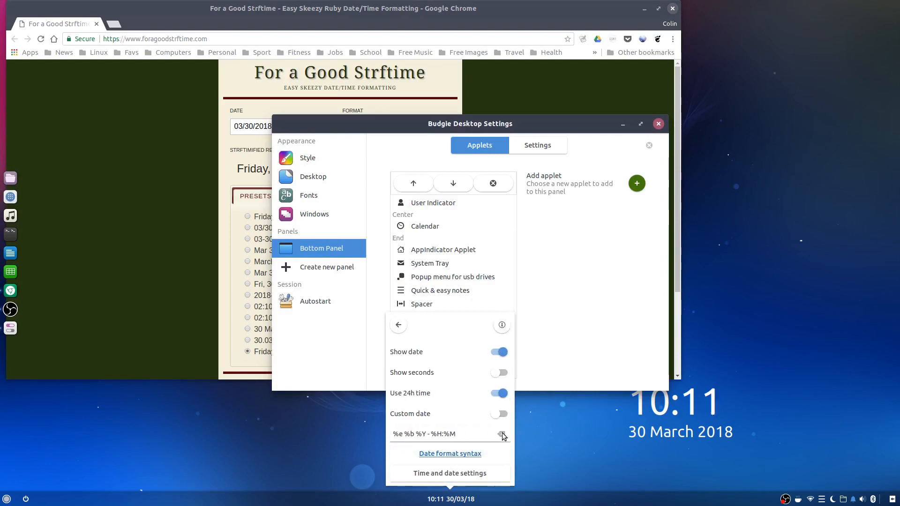
click(433, 457)
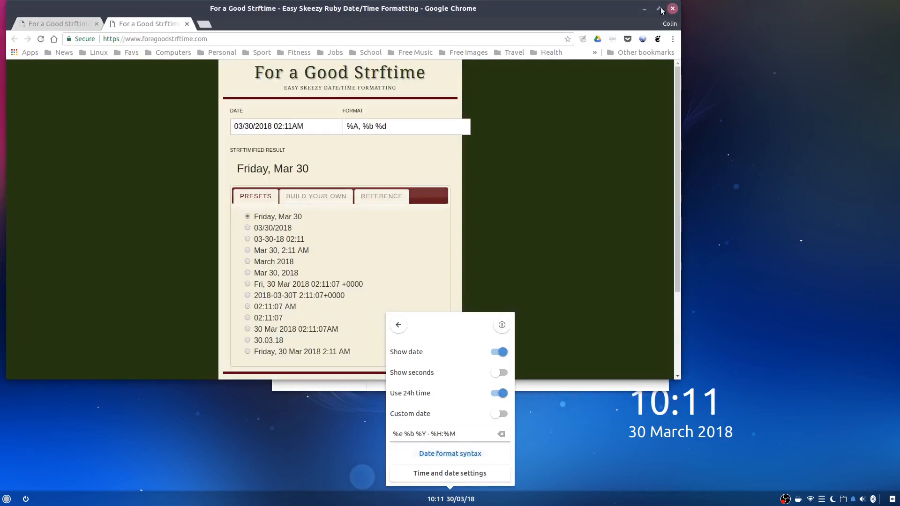
- Reopen the Calendar applet's settings, turn on Custom date and select the whole existing format string
click(673, 9)
click(448, 498)
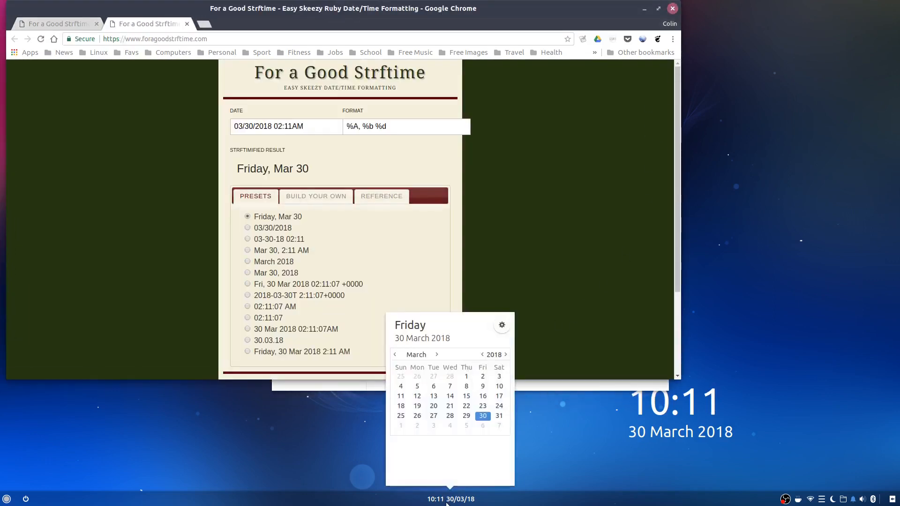
click(502, 324)
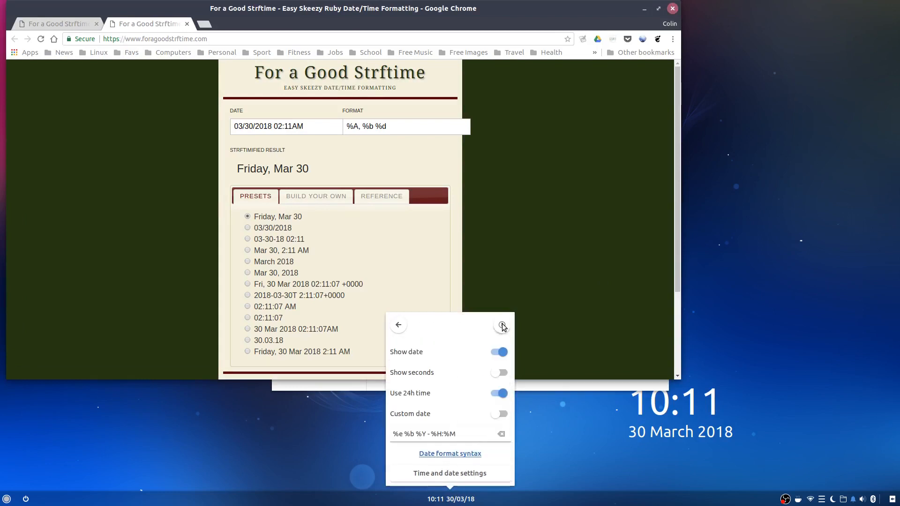
click(504, 415)
drag(453, 436, 382, 435)
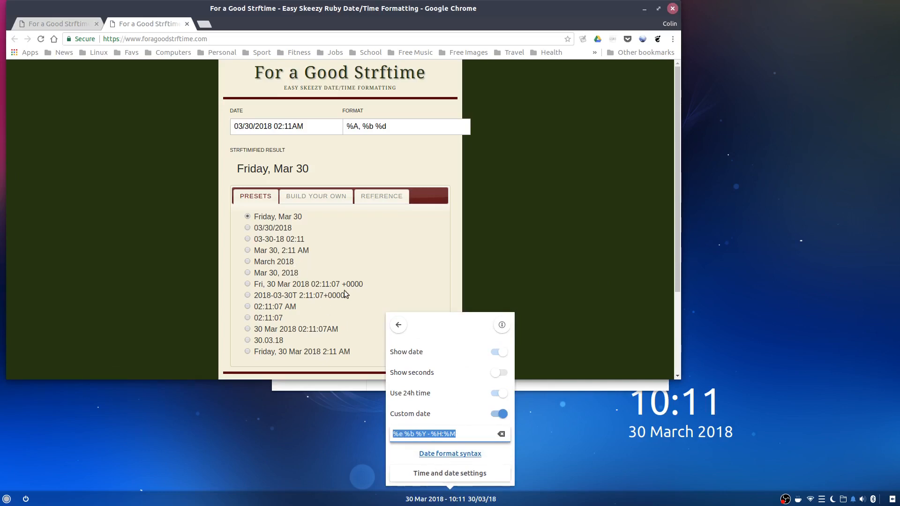
- Pick the 03/30/2018 preset on the For a Good Strftime page and turn Custom date off in the Calendar applet's settings
click(246, 226)
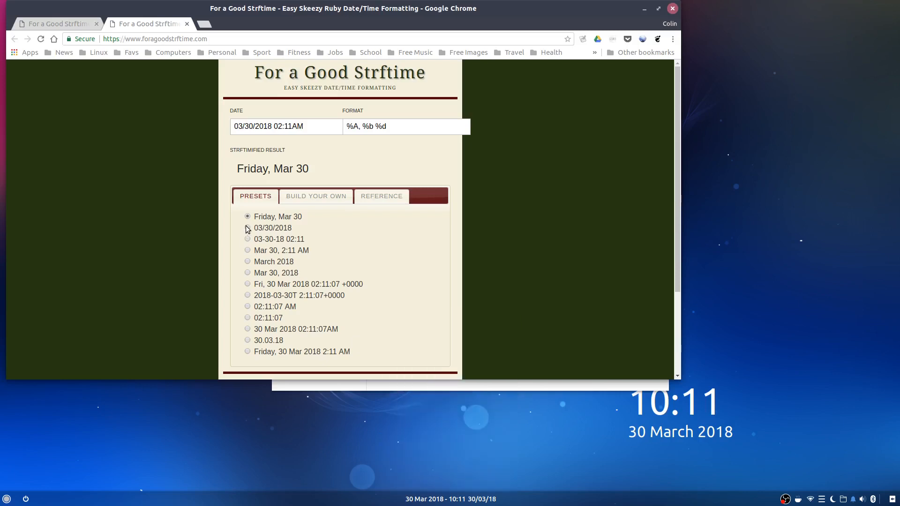
click(248, 227)
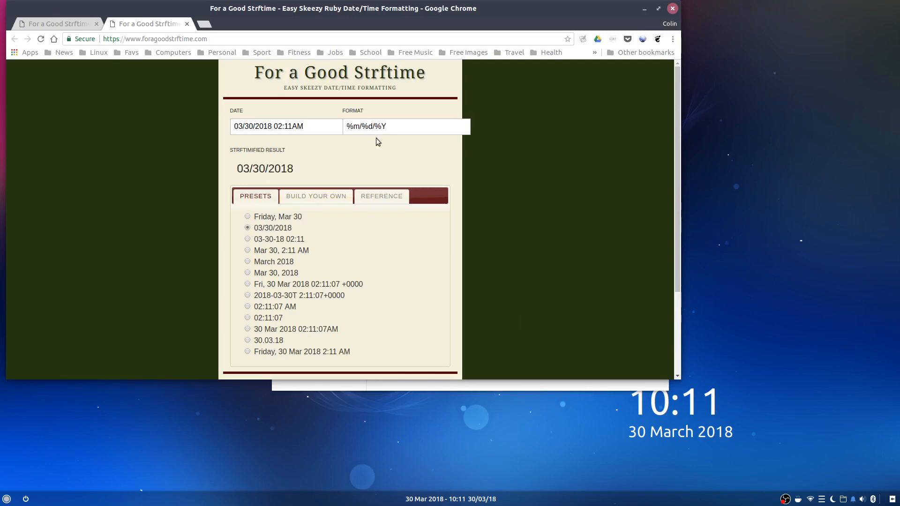
click(451, 500)
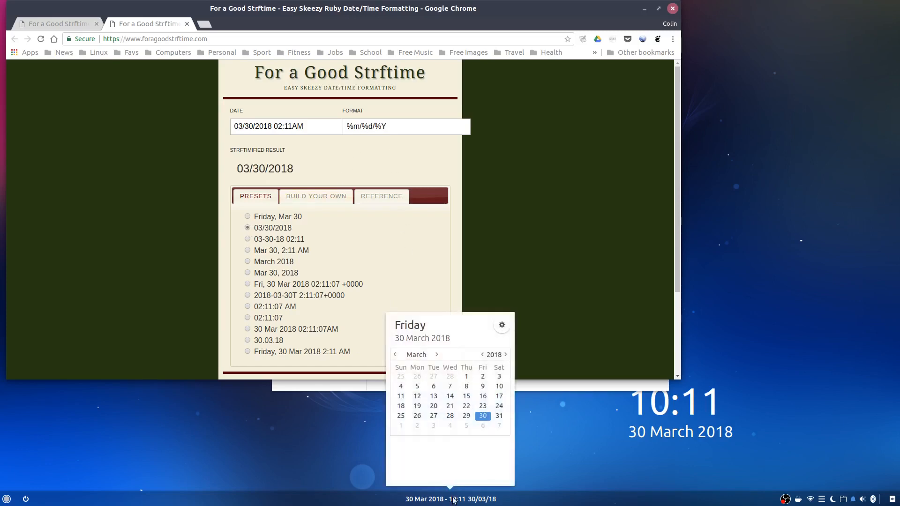
click(500, 325)
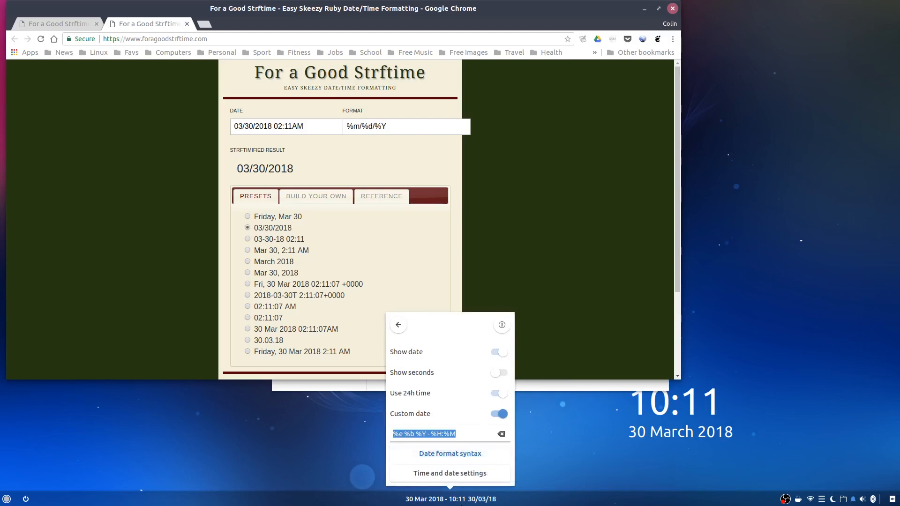
click(470, 433)
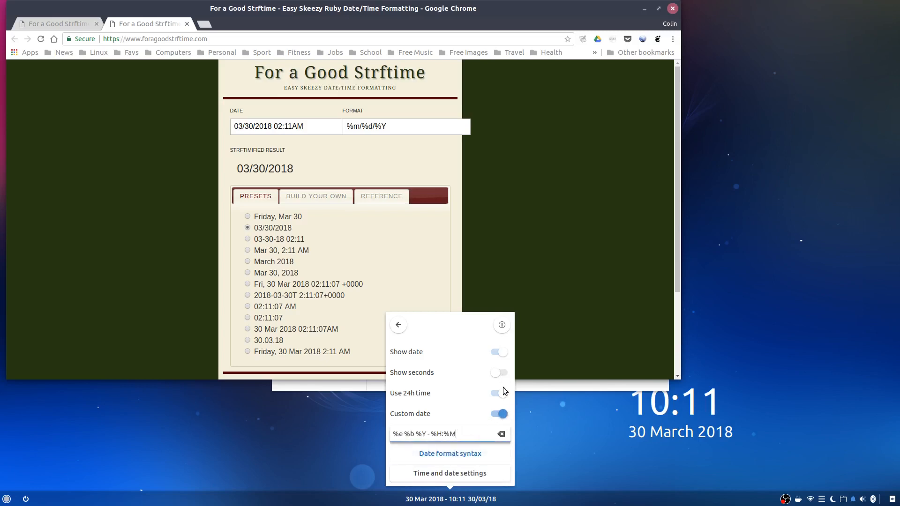
click(500, 415)
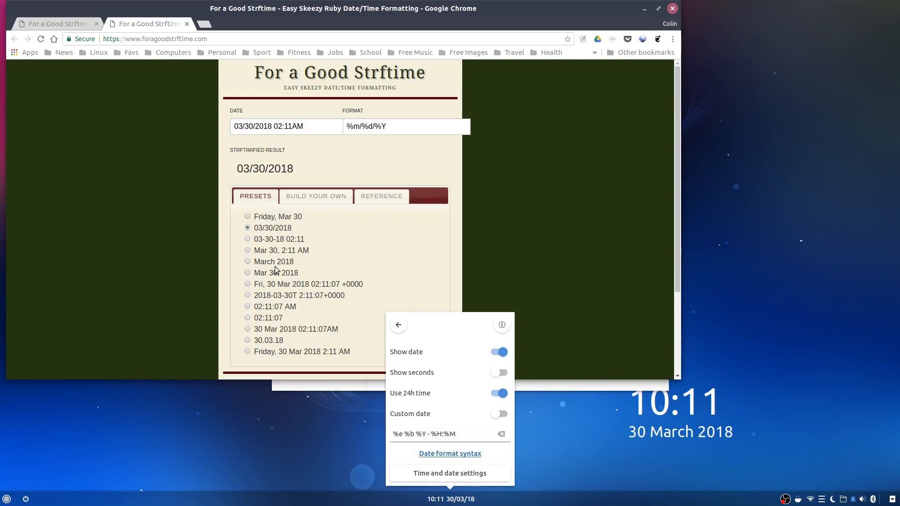
- Pick the "Mar 30, 2018" preset on the For a Good Strftime page and copy its format string %b %d, %Y
click(246, 275)
click(249, 273)
drag(407, 126, 347, 127)
right_click(368, 126)
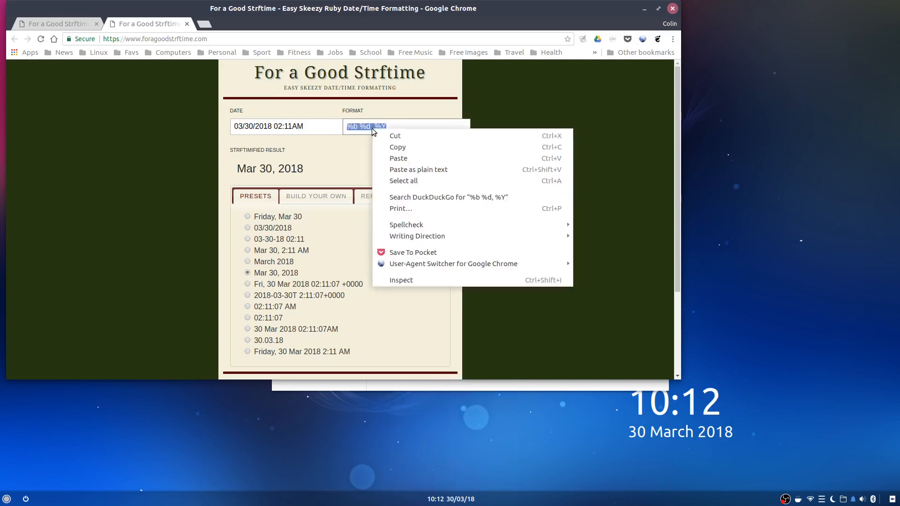
click(393, 145)
- Reopen the Calendar applet's settings, turn on Custom date and replace the format string with the copied %b %d, %Y
click(451, 500)
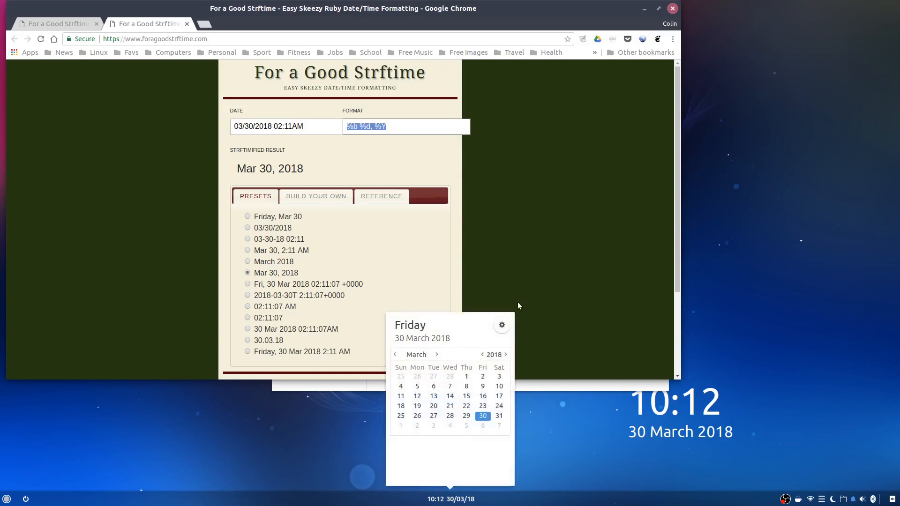
click(501, 326)
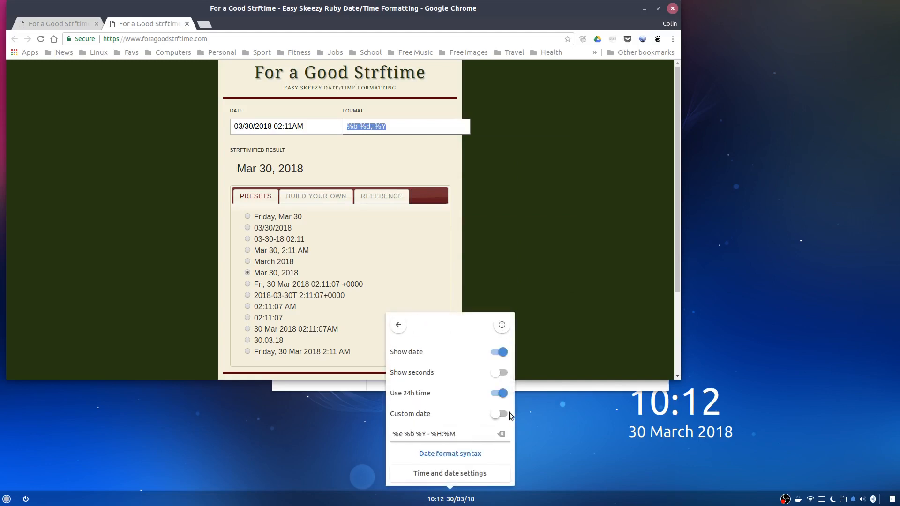
click(503, 414)
drag(456, 434, 399, 434)
click(455, 433)
triple_click(449, 434)
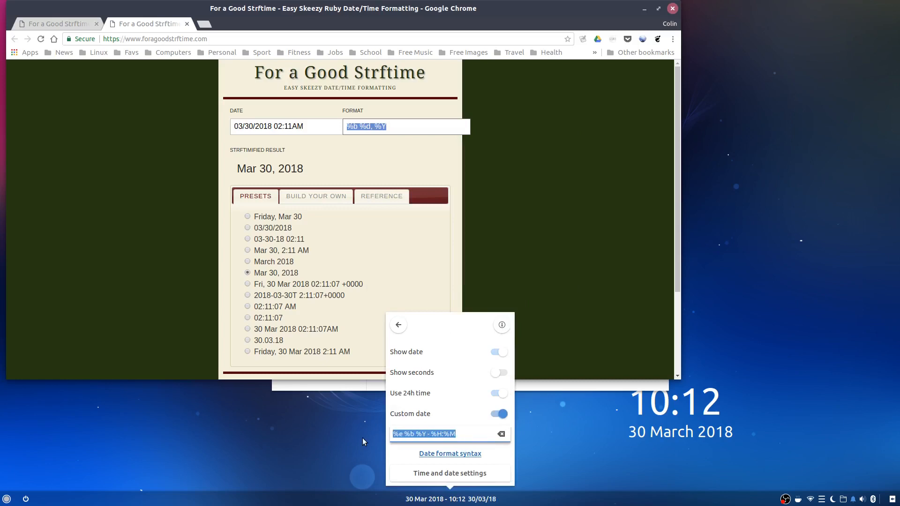
right_click(428, 435)
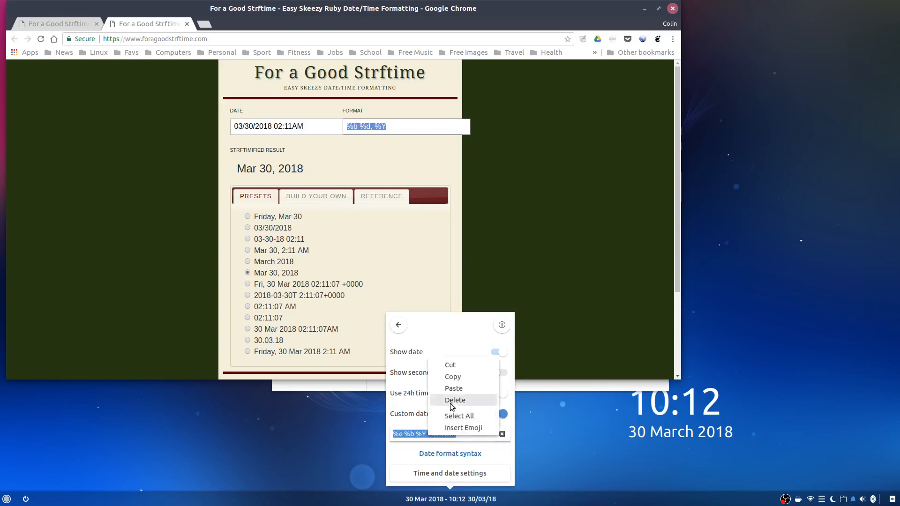
click(447, 388)
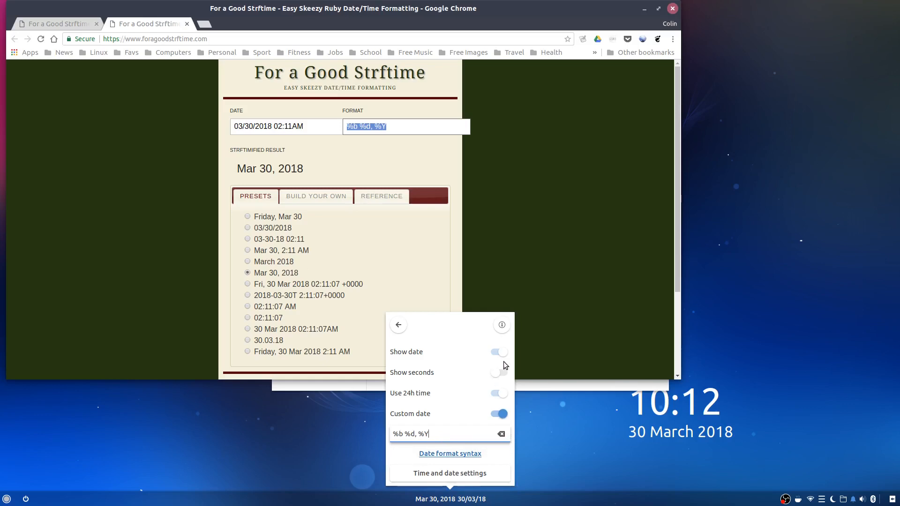
- View the system's Date & Time settings from the Calendar applet, close them and return to the applet's settings
click(445, 474)
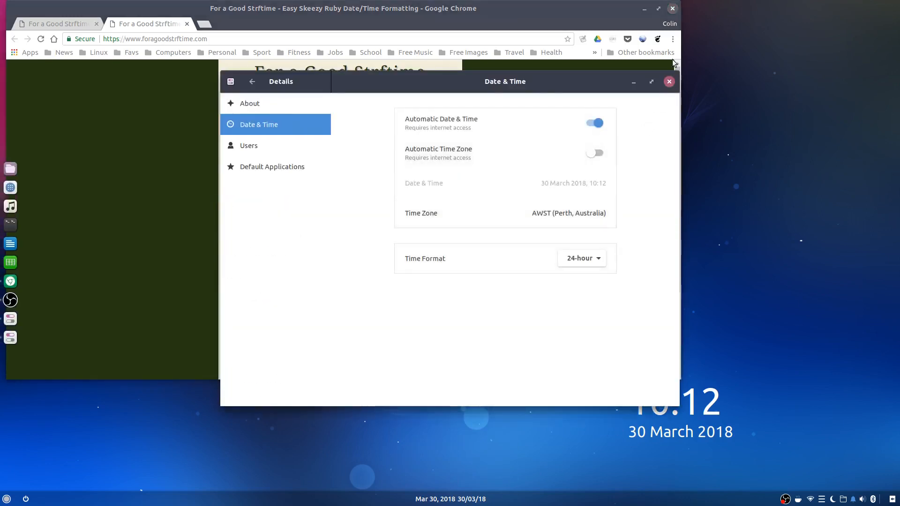
click(669, 82)
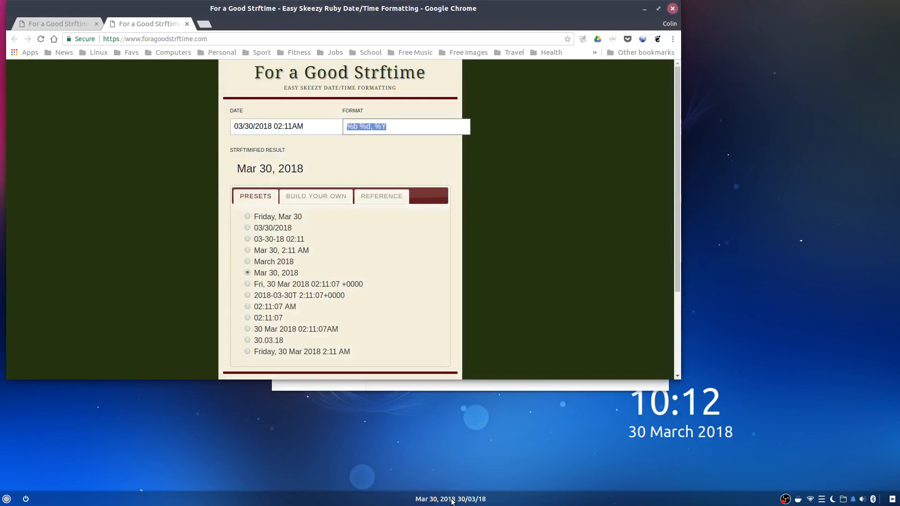
click(452, 501)
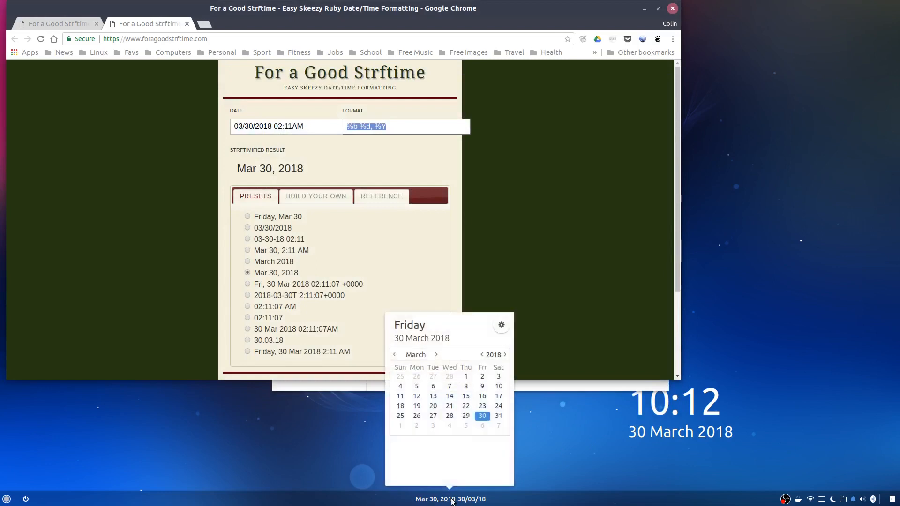
click(501, 326)
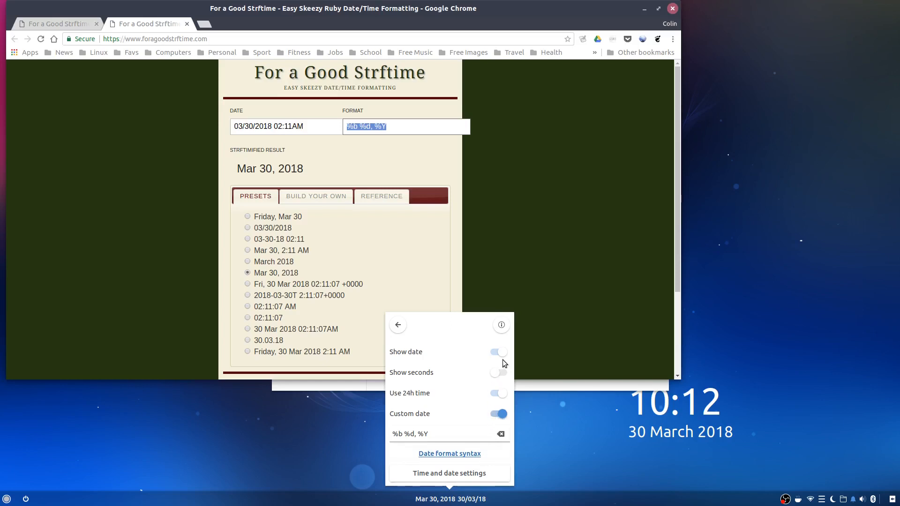
- Turn off Custom date and Show date in the Calendar applet's settings and turn Custom date back on
click(500, 413)
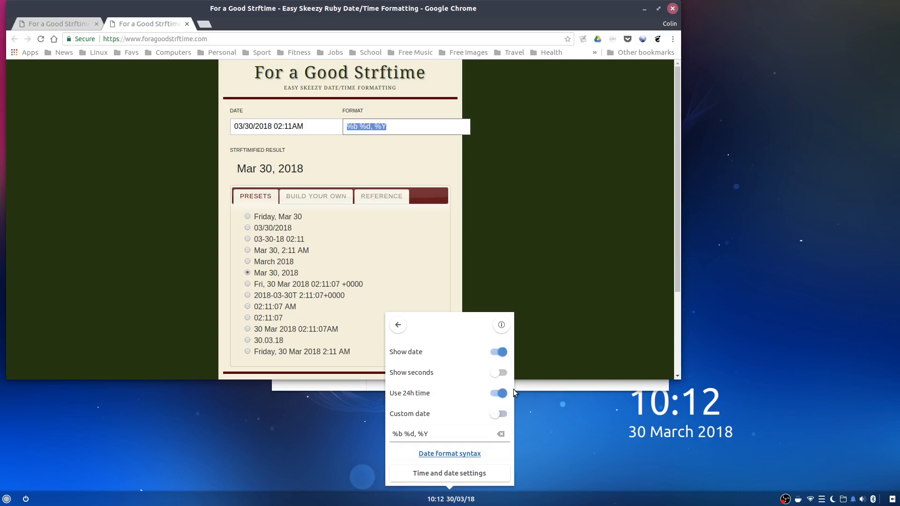
click(498, 352)
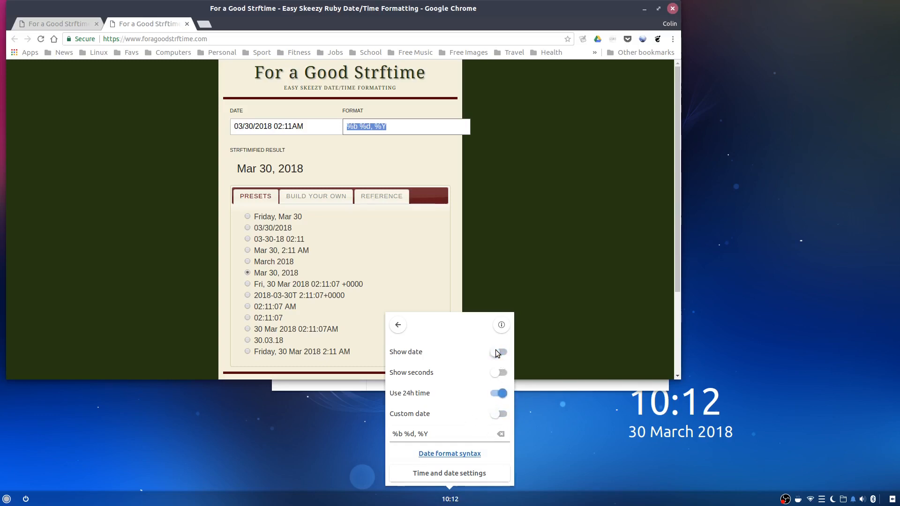
click(501, 415)
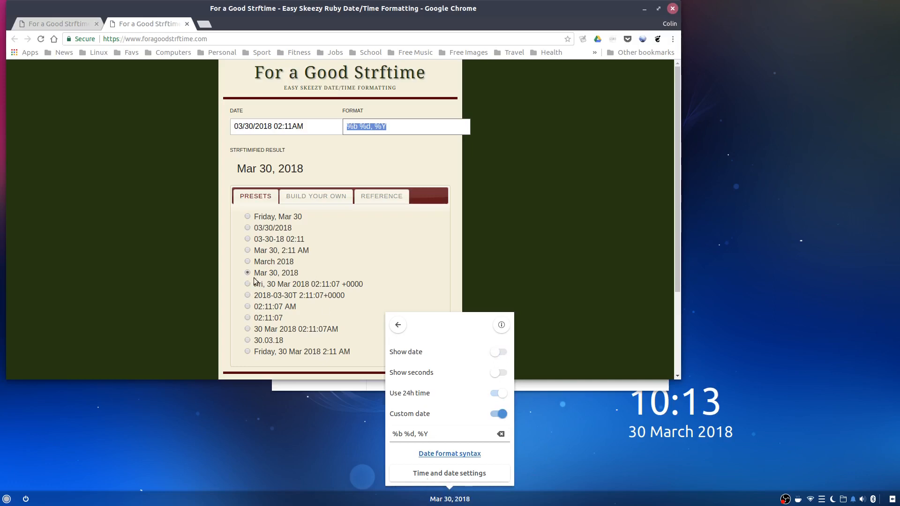
- Pick the "Mar 30, 2:11 AM" preset on the For a Good Strftime page and copy its format string %b %e, %l:%M %p
click(248, 252)
click(380, 121)
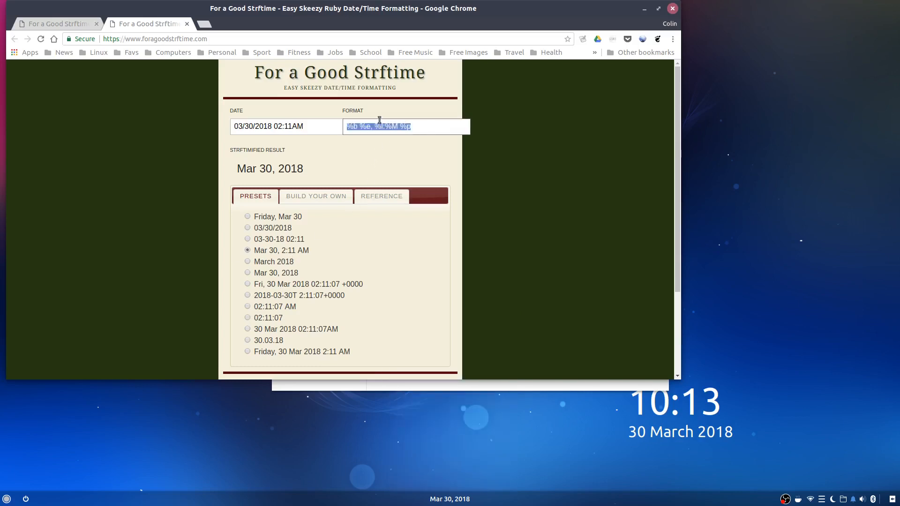
right_click(379, 121)
click(402, 144)
- Replace the custom date format in the Calendar applet's settings with the copied %b %e, %l:%M %p
click(447, 499)
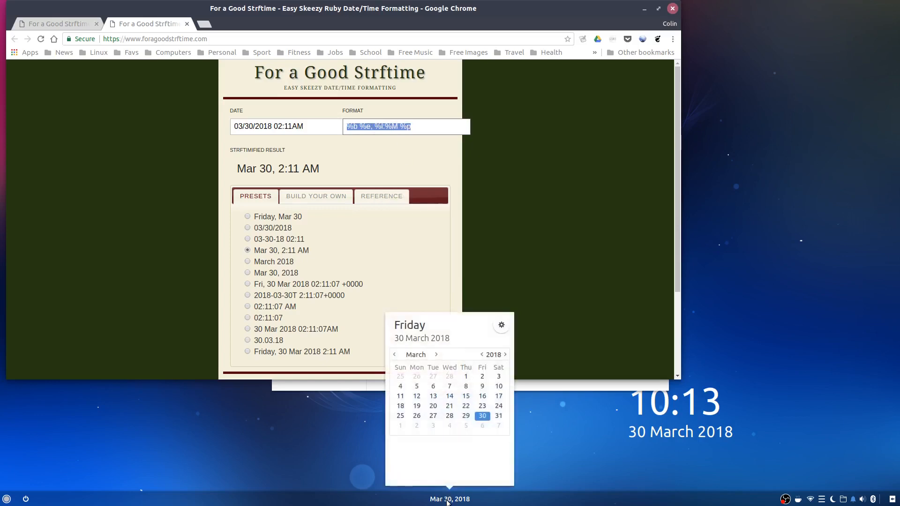
click(501, 325)
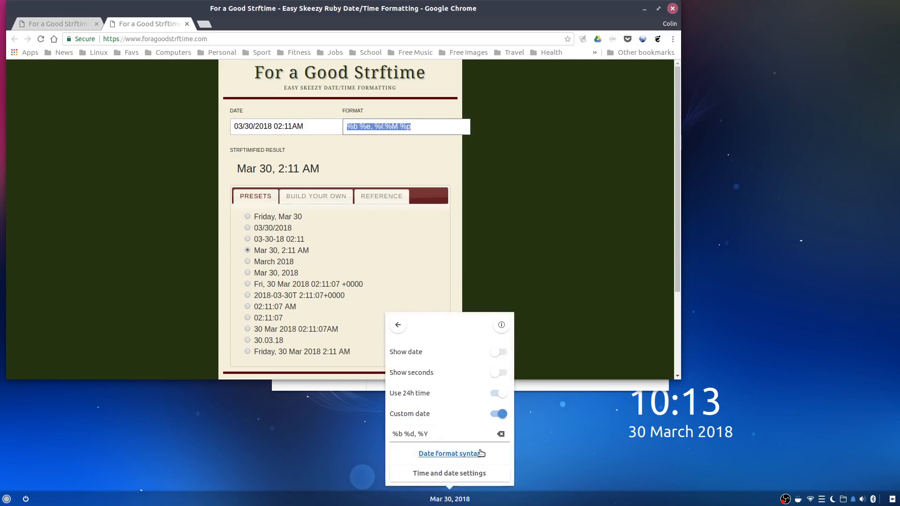
drag(457, 433, 385, 434)
right_click(409, 432)
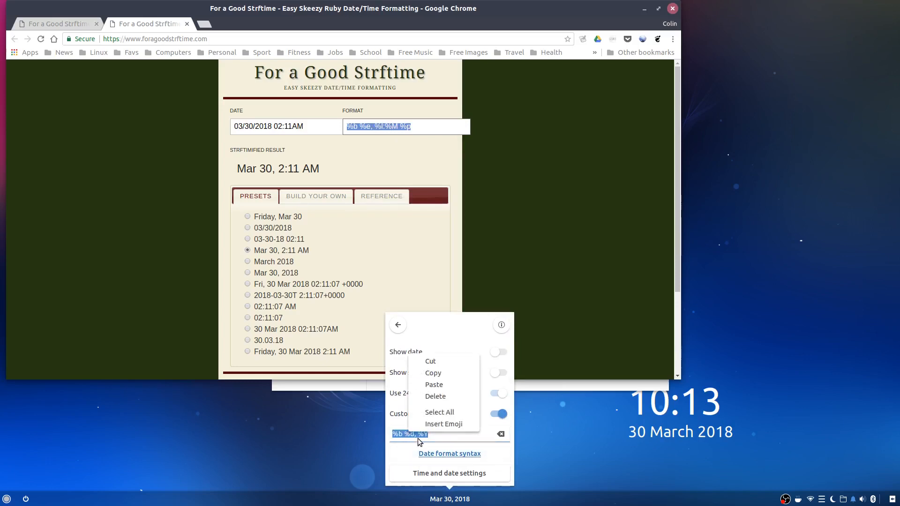
click(436, 385)
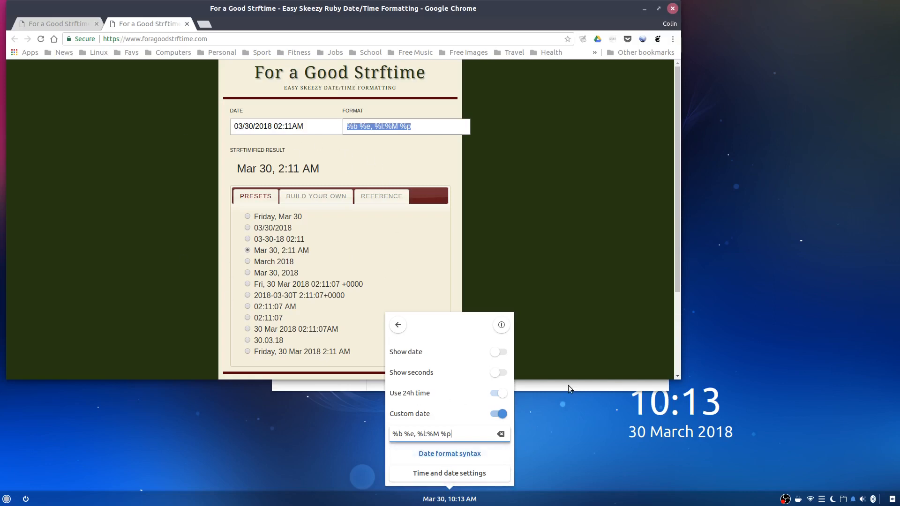
- Close the browser window, and turn Custom date off and Show date on in the Calendar applet's settings
click(673, 9)
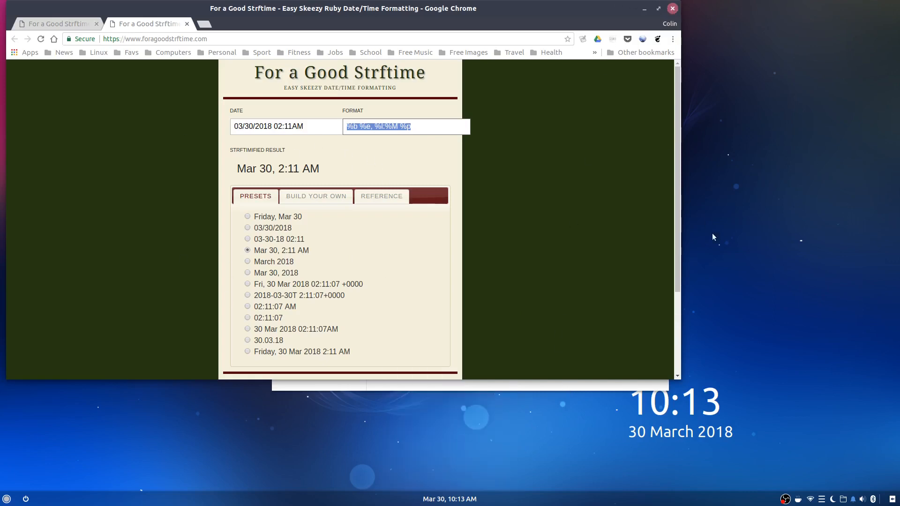
click(673, 9)
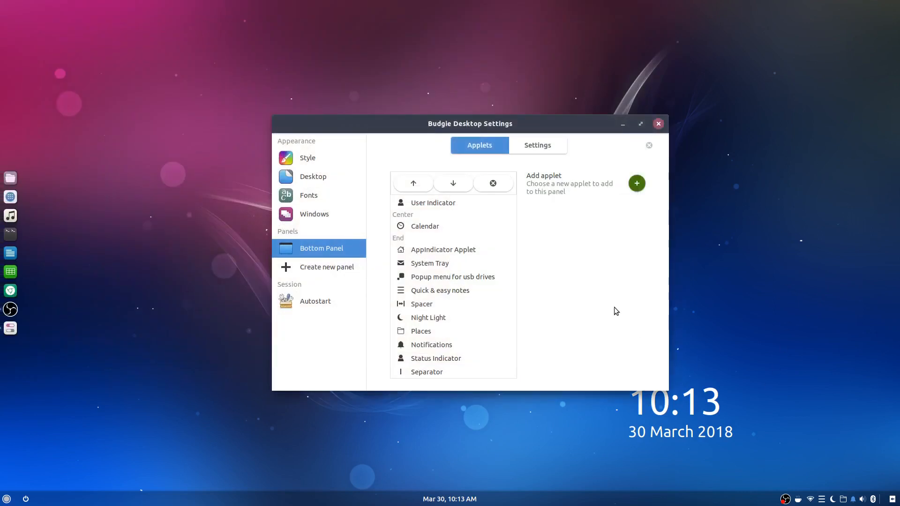
click(449, 499)
click(498, 327)
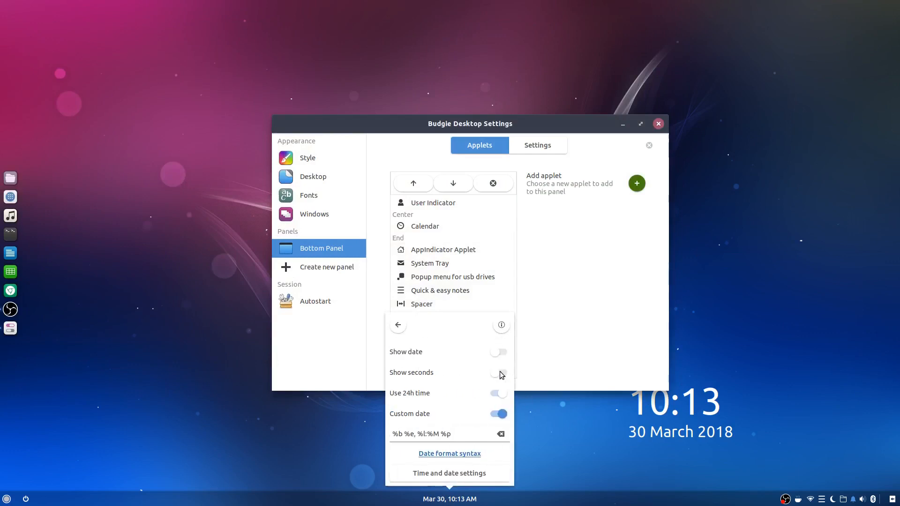
click(493, 414)
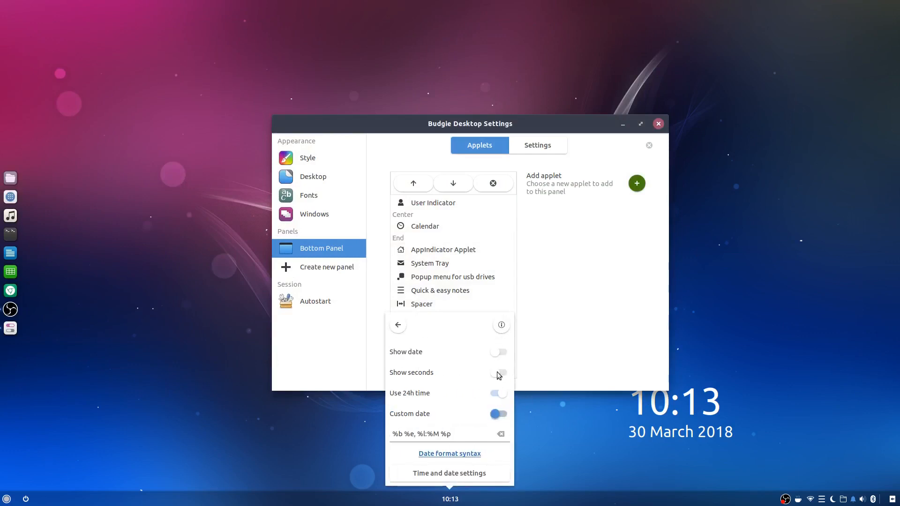
click(503, 353)
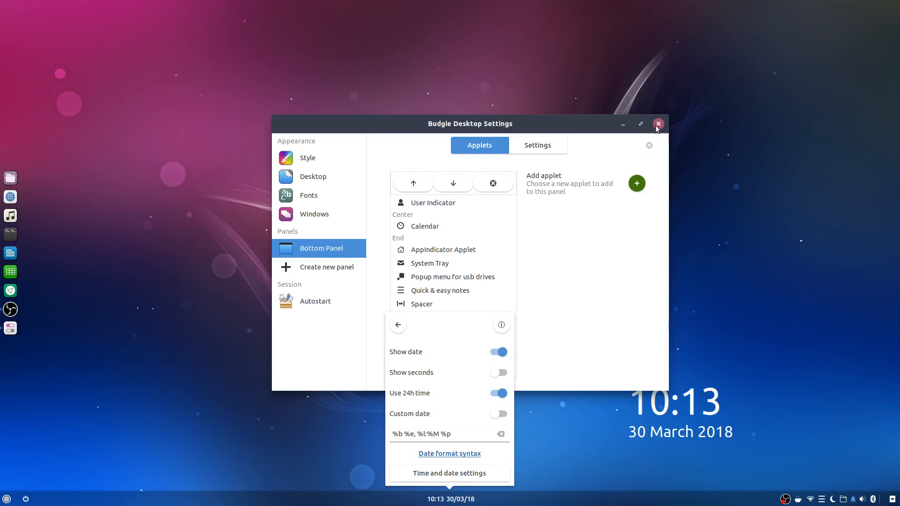
click(554, 289)
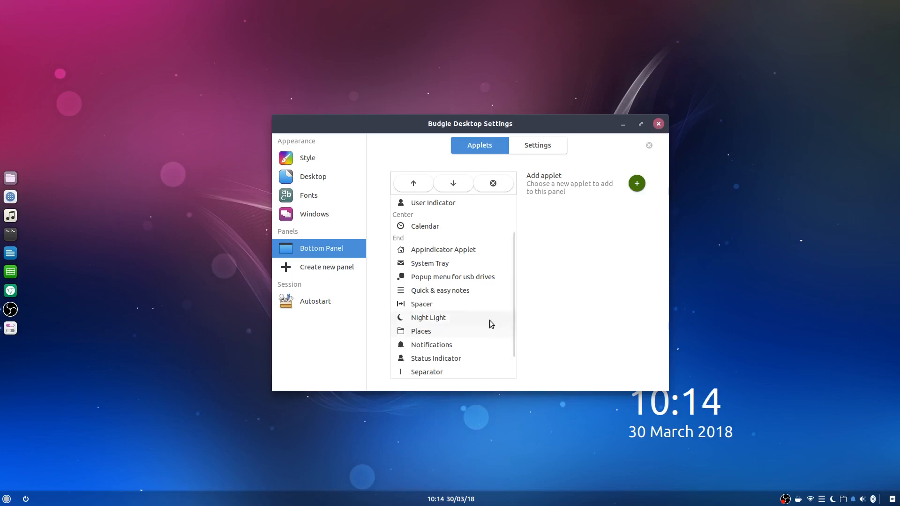
- Move the Places applet up from the End section to the Start section of the bottom panel, directly below User Indicator
scroll(473, 306, down, 2)
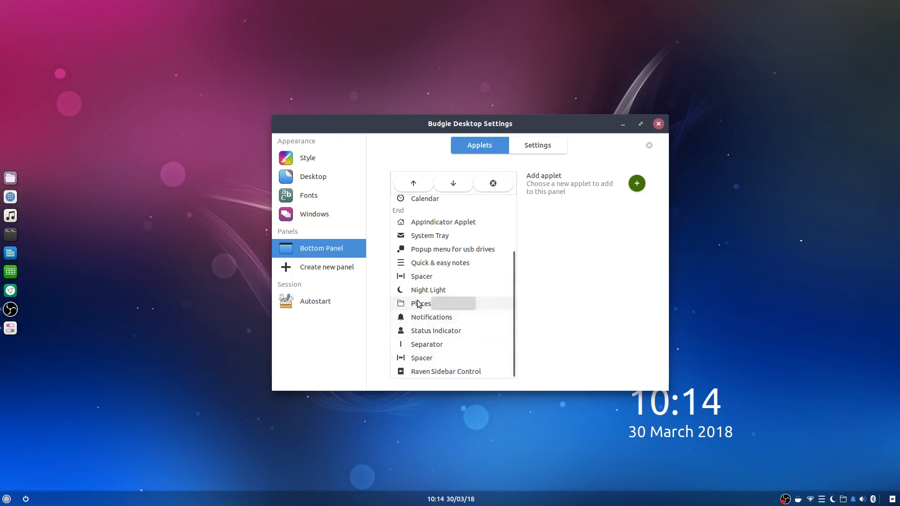
click(432, 303)
click(413, 184)
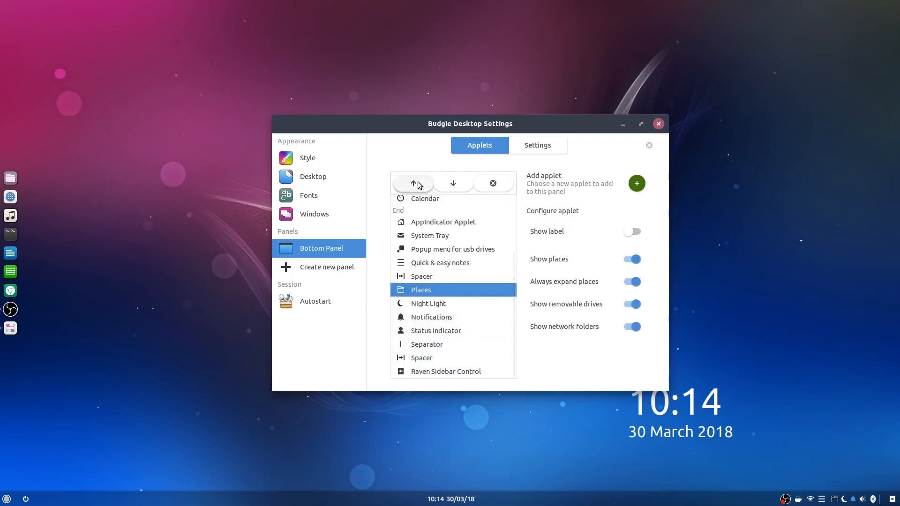
click(413, 183)
click(414, 183)
click(413, 183)
click(413, 183)
click(413, 183)
click(413, 184)
click(413, 183)
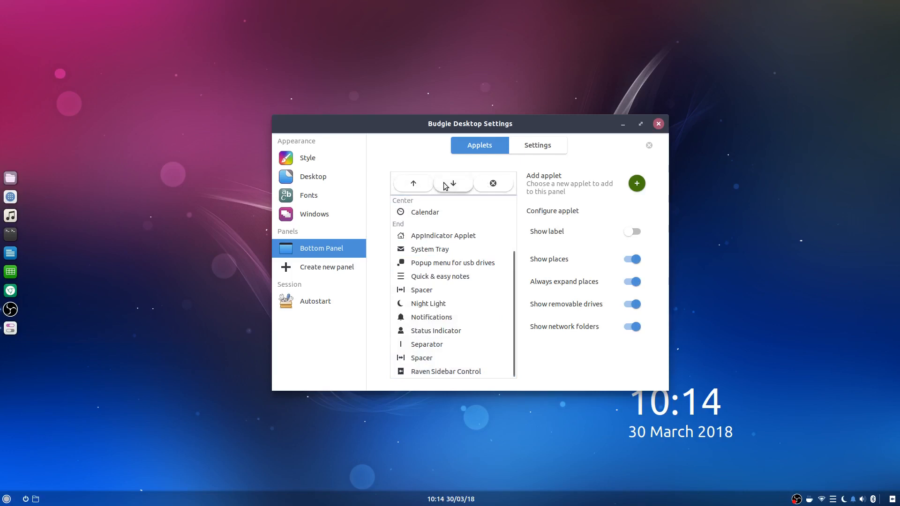
- Add a Spacer applet to the bottom panel
click(637, 183)
scroll(452, 254, down, 5)
scroll(452, 255, down, 10)
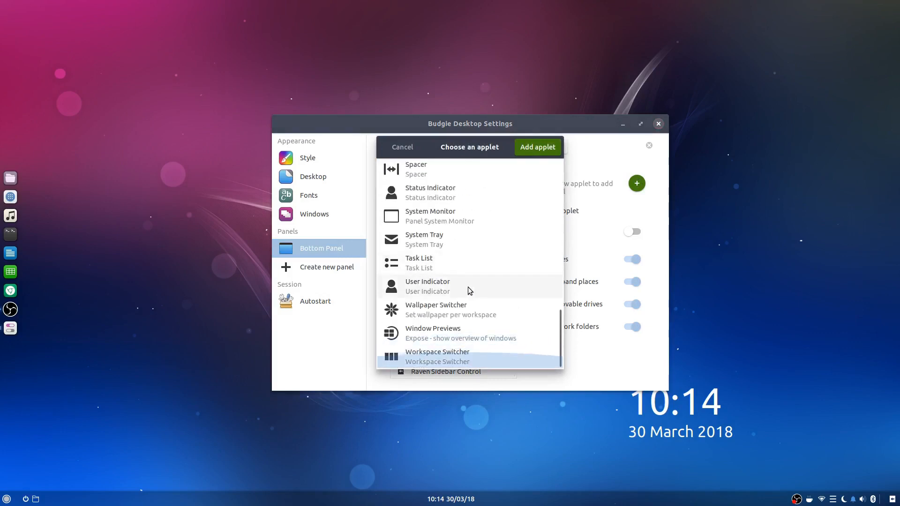
scroll(468, 287, up, 1)
click(488, 197)
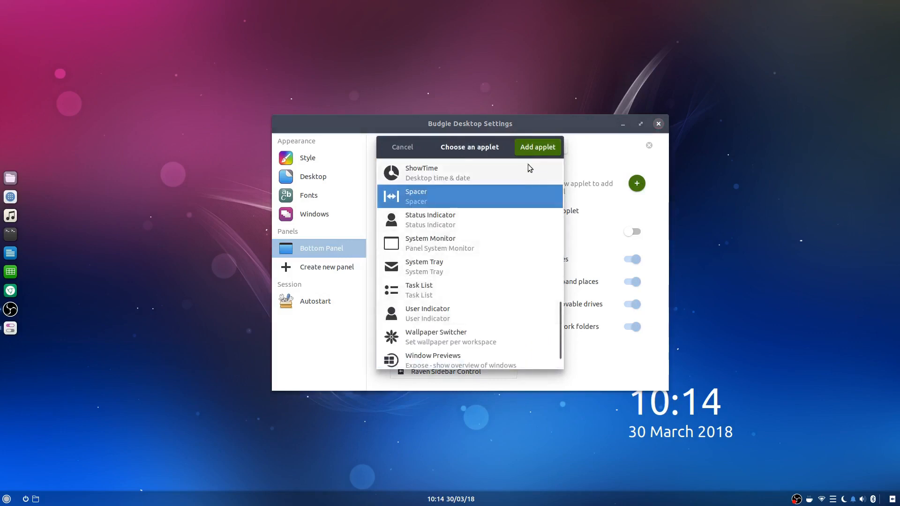
click(537, 147)
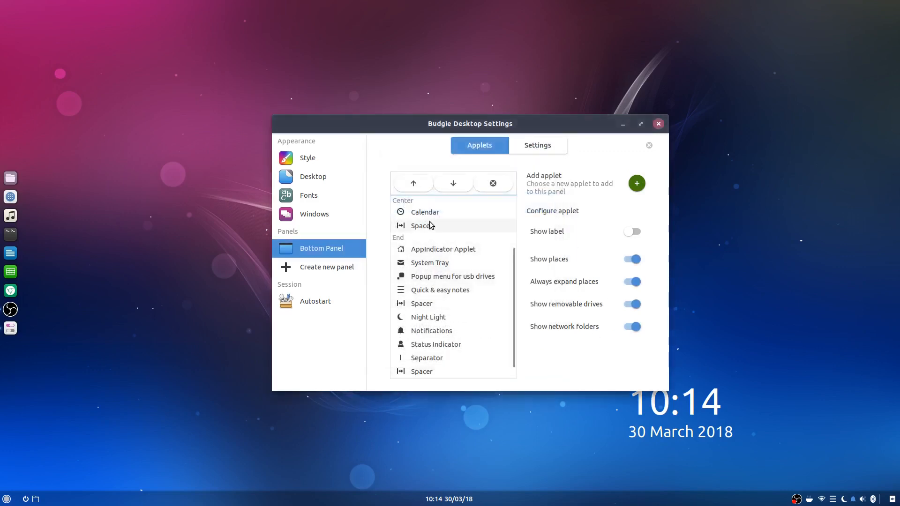
- Move the new Spacer from the Center section into the Start section, between User Indicator and Places
scroll(450, 221, up, 3)
click(424, 302)
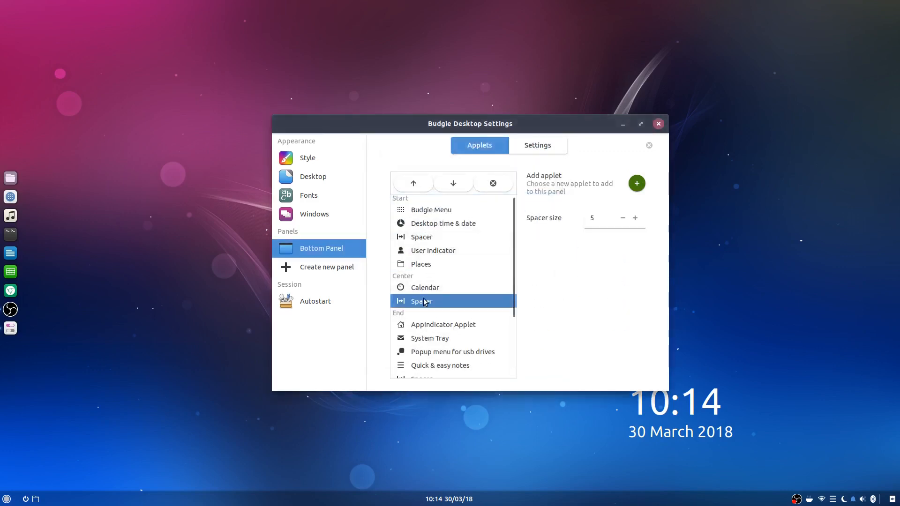
click(412, 184)
click(413, 183)
click(413, 184)
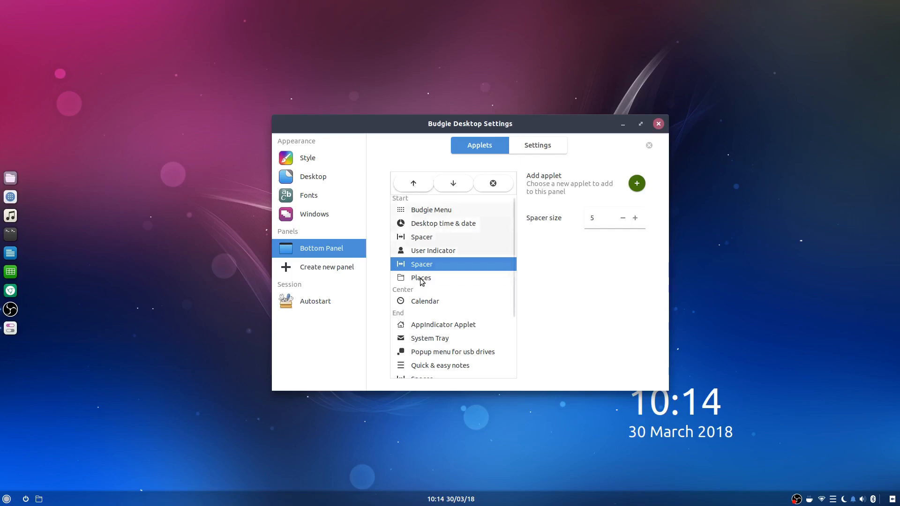
- Set the size of the Spacer between User Indicator and Places to 12
click(636, 220)
click(636, 220)
click(636, 220)
click(636, 220)
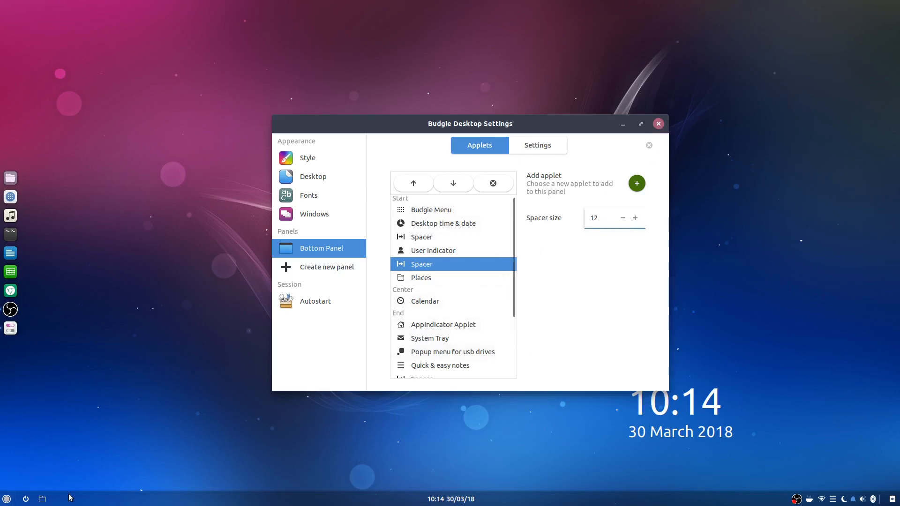
- Check the User Indicator menu on the bottom panel, close it and open the Raven sidebar
click(42, 500)
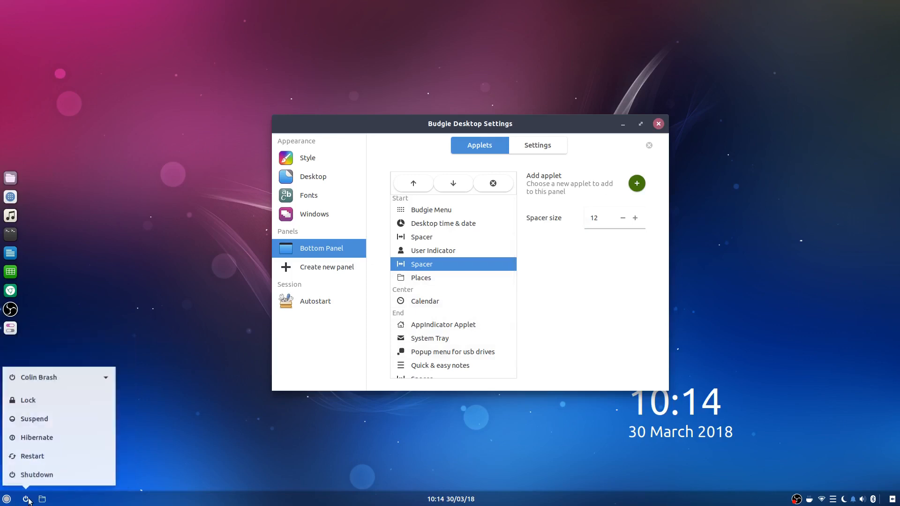
click(222, 365)
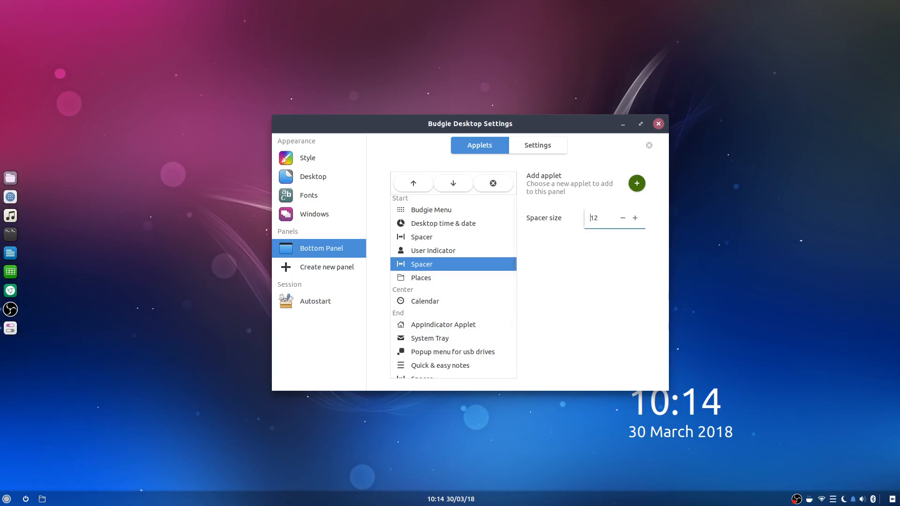
click(892, 498)
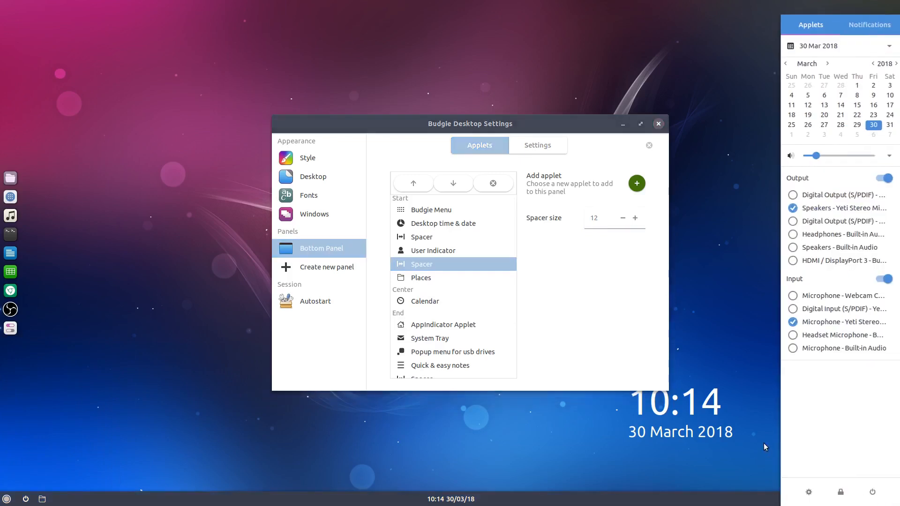
- Close the Raven sidebar and check the popups of the status, QuickNote and Caffeine indicators on the bottom panel
click(765, 447)
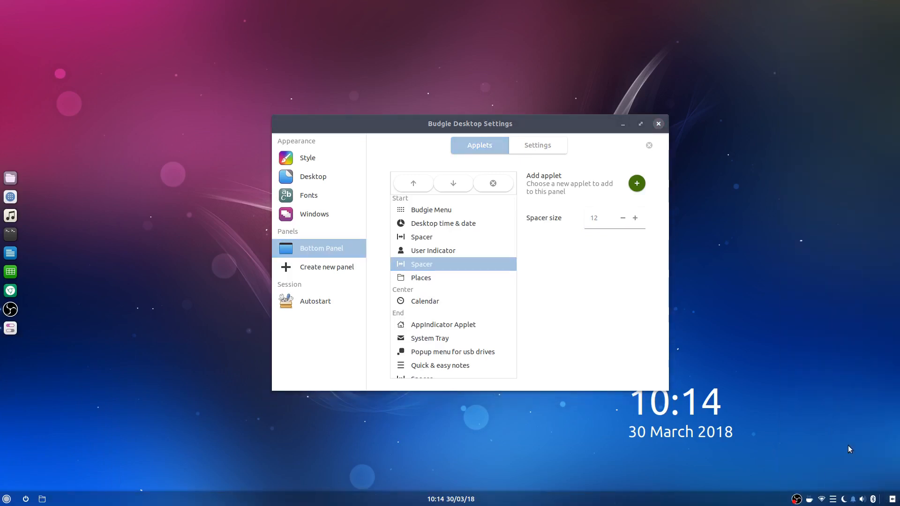
click(864, 500)
click(857, 378)
click(832, 500)
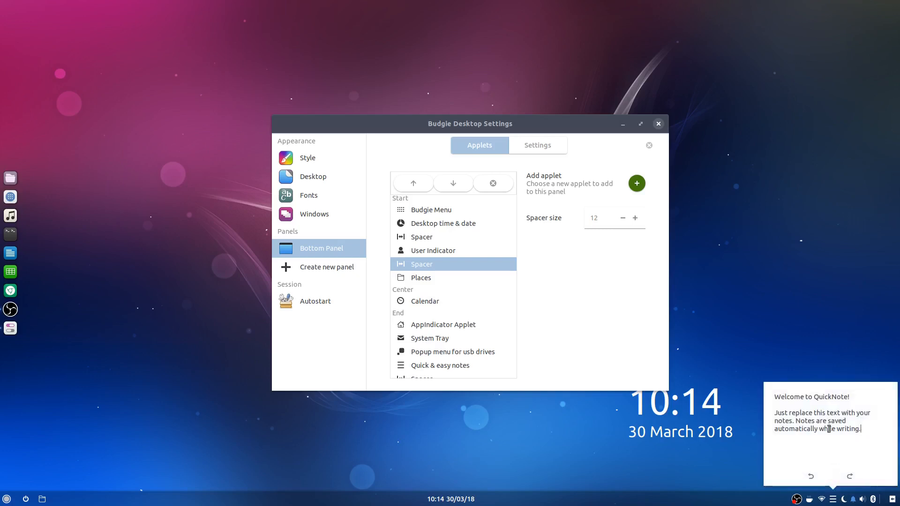
click(806, 306)
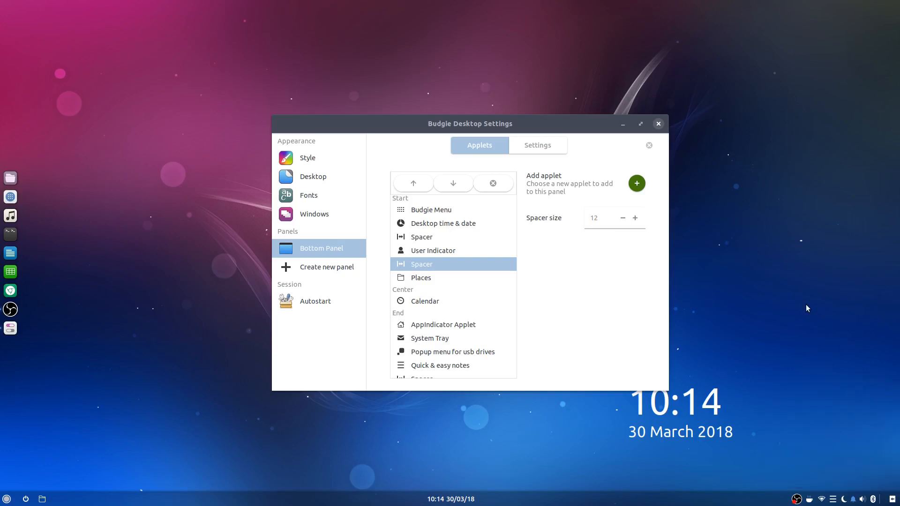
click(809, 500)
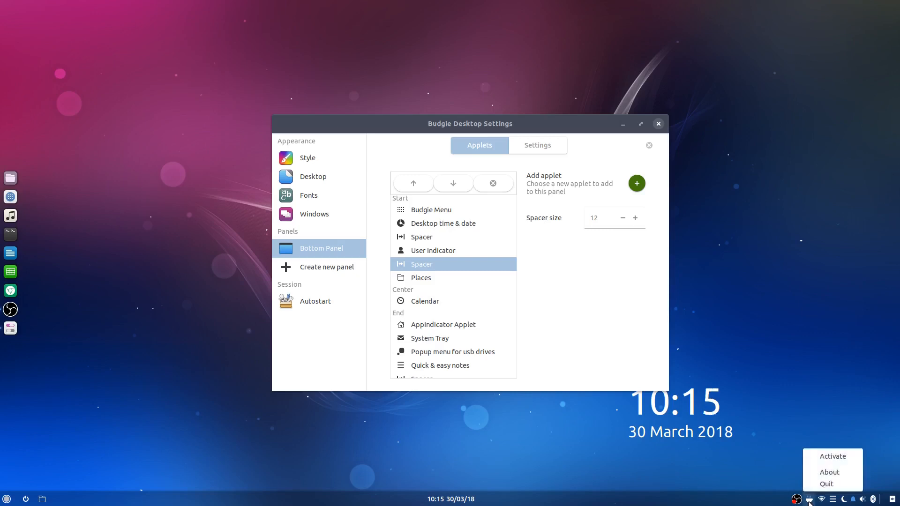
click(800, 367)
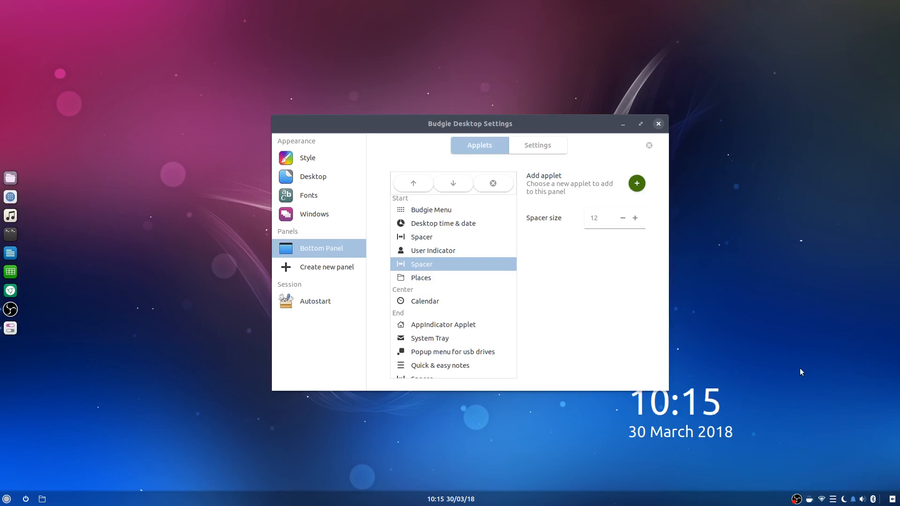
- Close Budgie Desktop Settings and check the Calendar applet's popup on the bottom panel
click(659, 124)
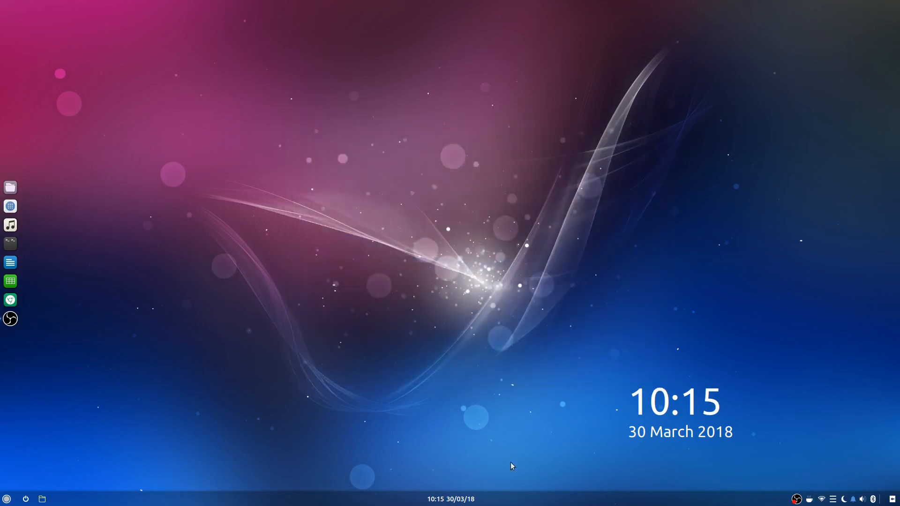
click(452, 499)
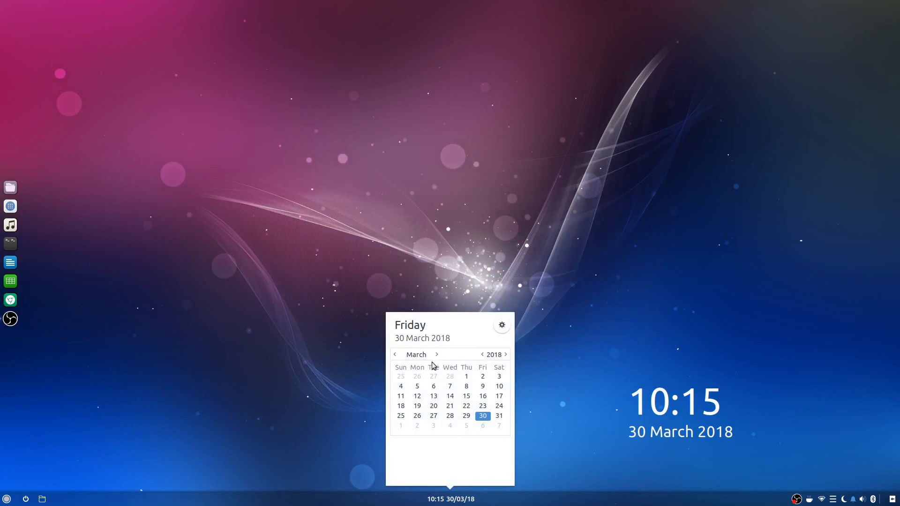
click(448, 501)
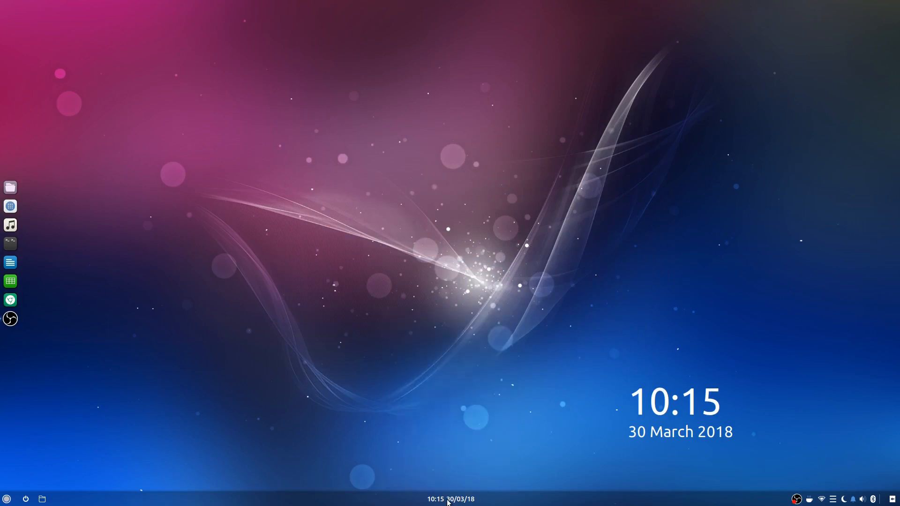
- Search the Budgie Menu for "cal", open the Calendar application, keep it in the dock and close its window
click(7, 499)
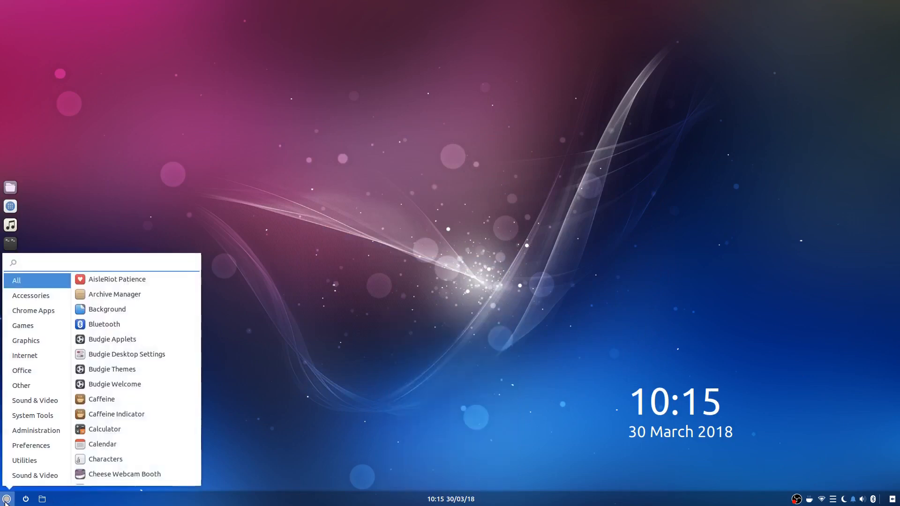
text(cal)
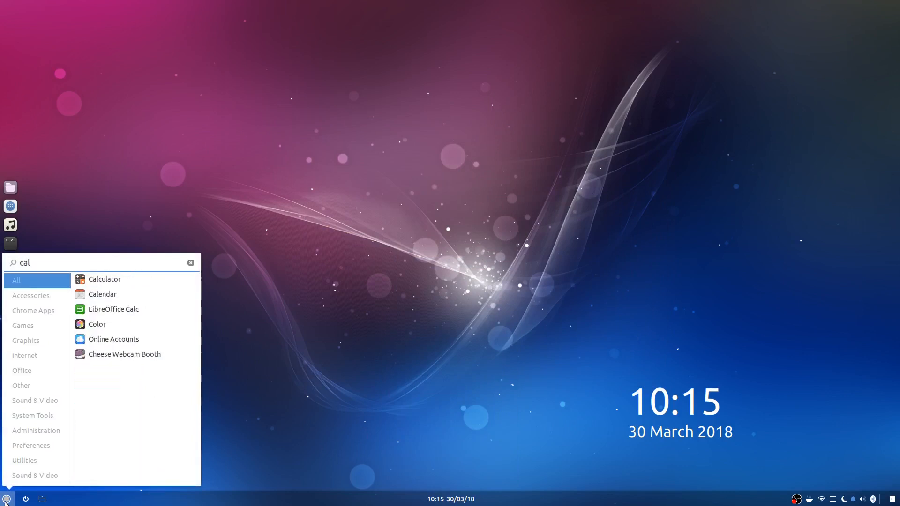
click(123, 294)
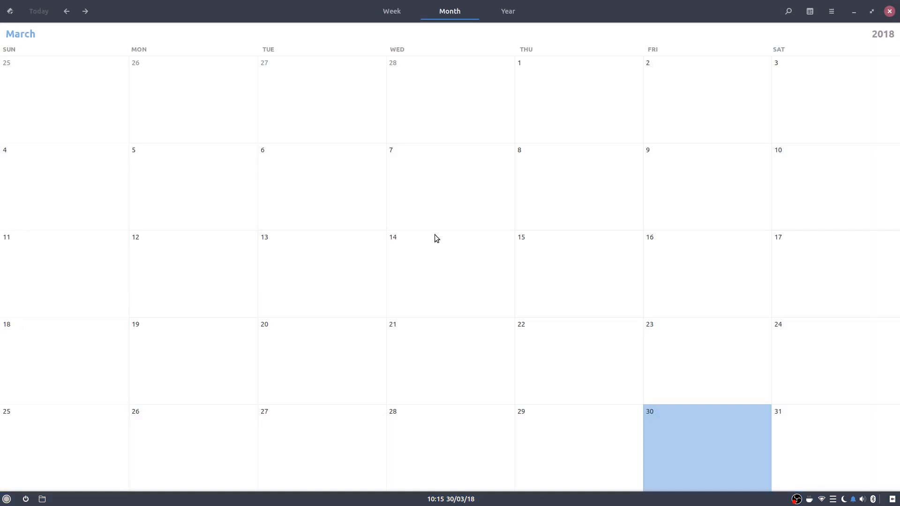
right_click(9, 333)
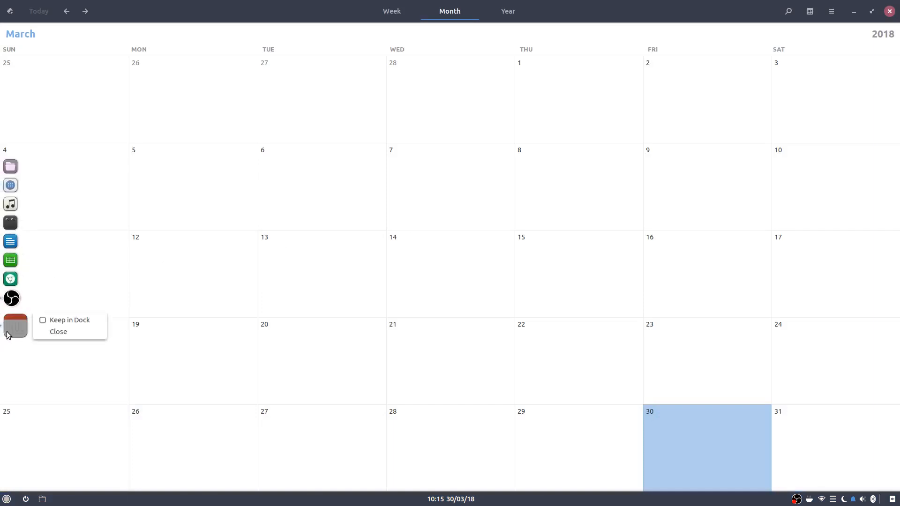
click(43, 319)
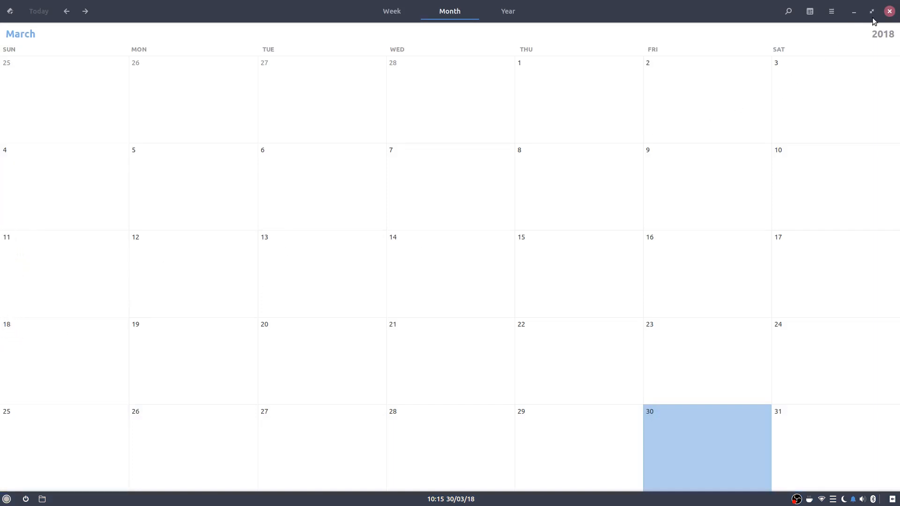
click(889, 11)
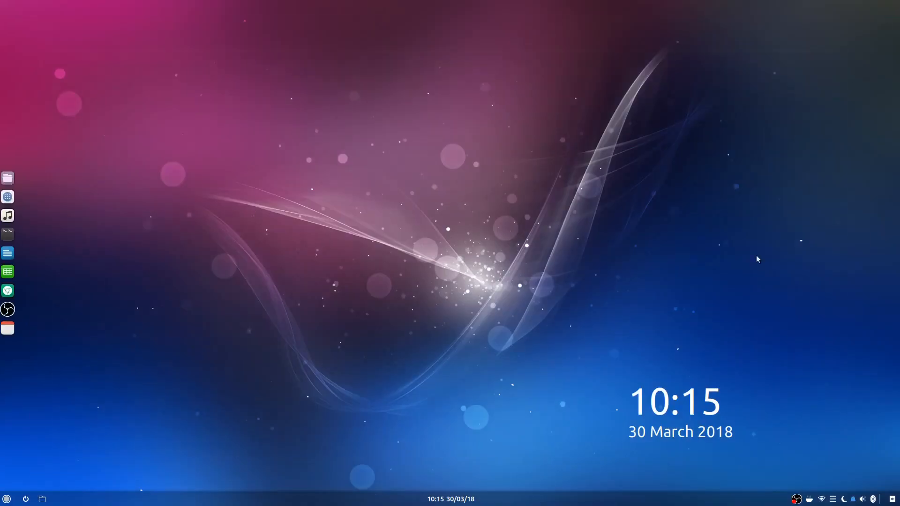
- Check the Calendar applet's popup again and view the Budgie Menu, closing both
click(446, 500)
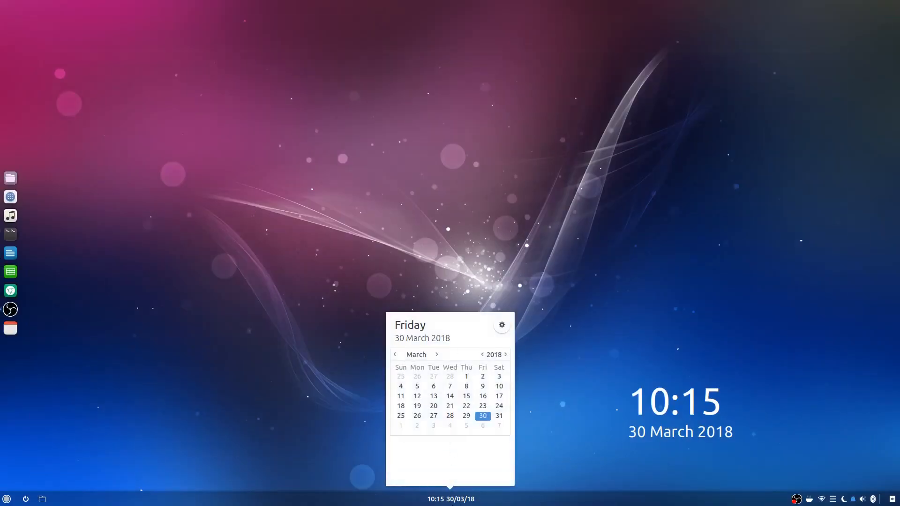
click(440, 498)
click(10, 328)
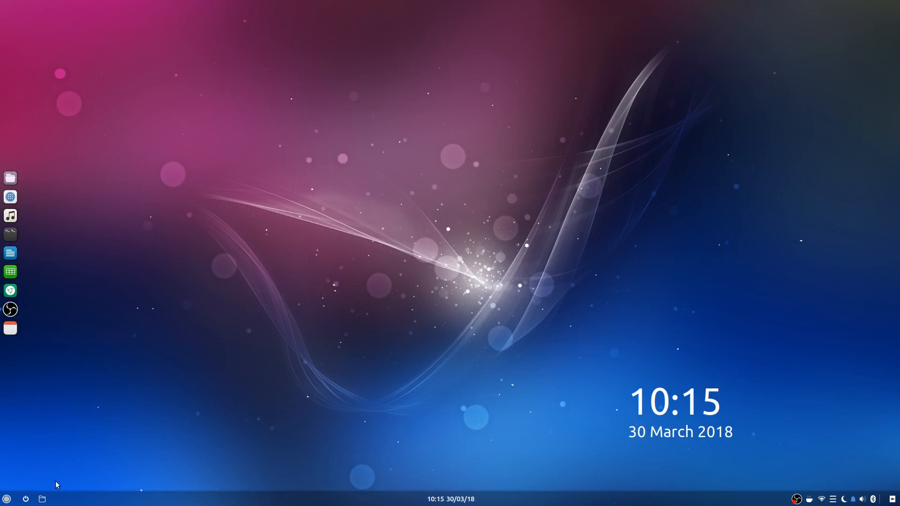
click(7, 500)
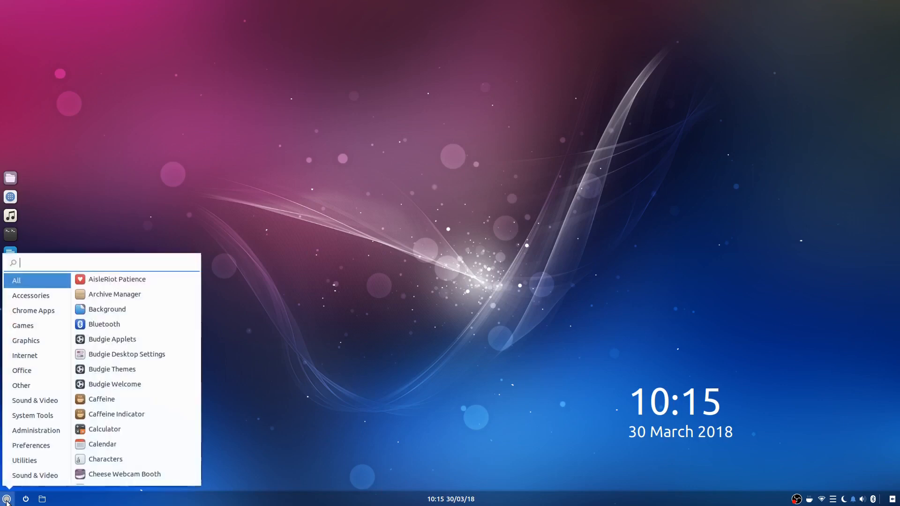
click(7, 499)
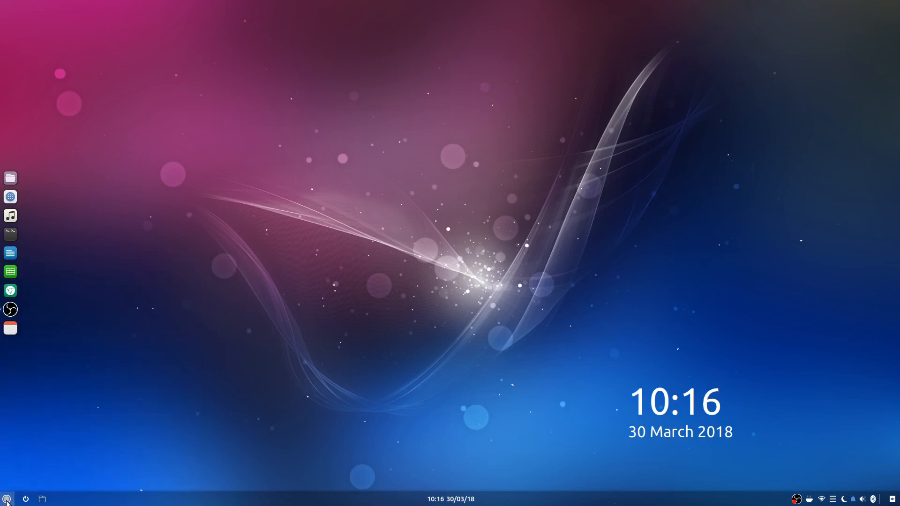
- Open Budgie Desktop Settings, create a new panel at the top of the desktop and enable Dock mode for it
click(892, 499)
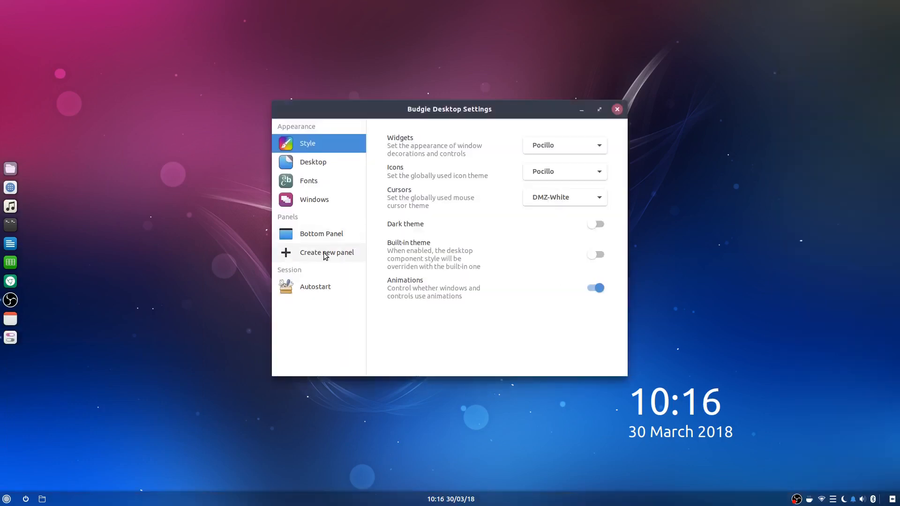
click(303, 254)
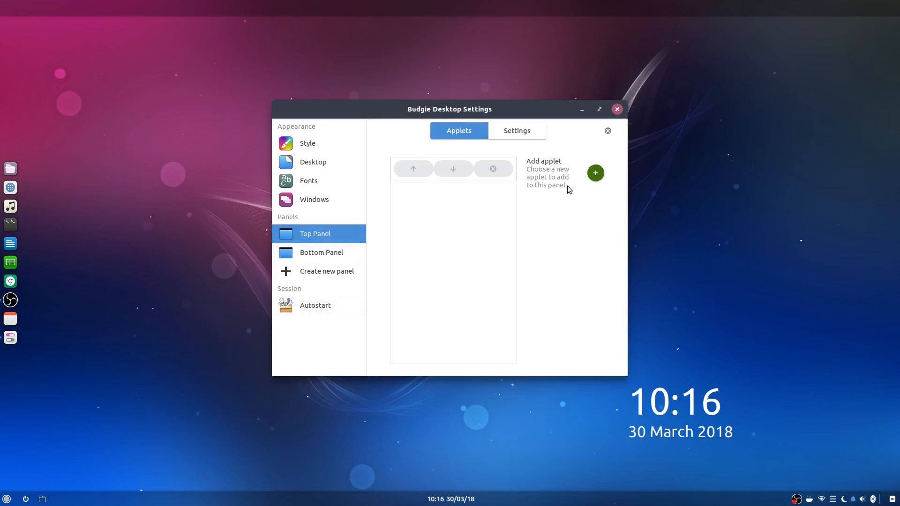
click(513, 137)
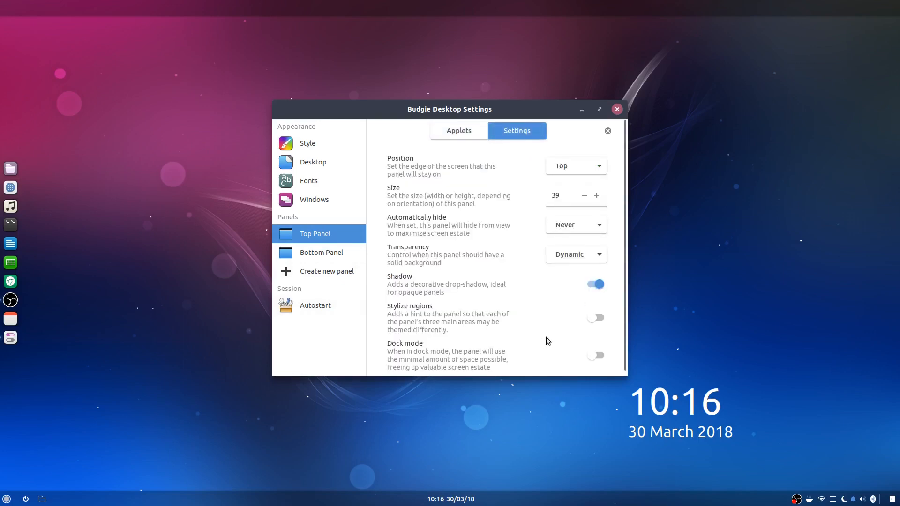
click(603, 355)
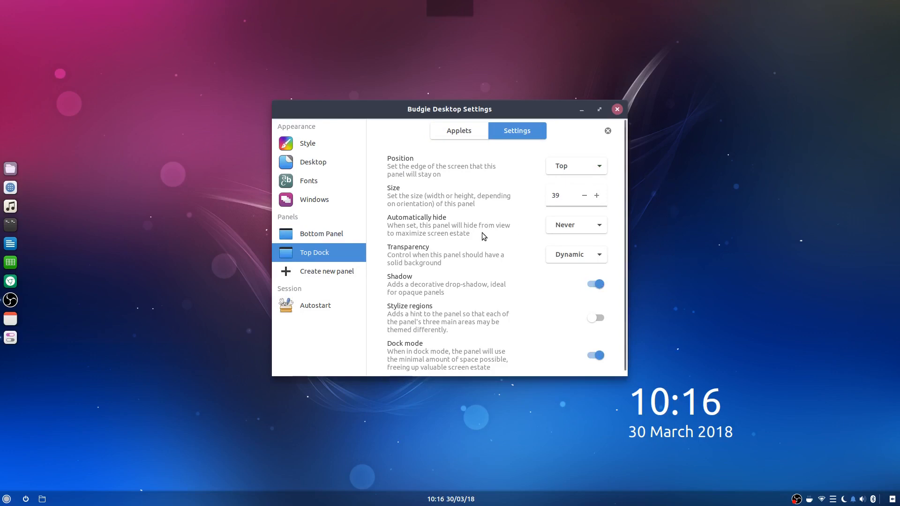
- Set the Top Dock's automatic hiding to Intelligent and its transparency to Always
click(589, 225)
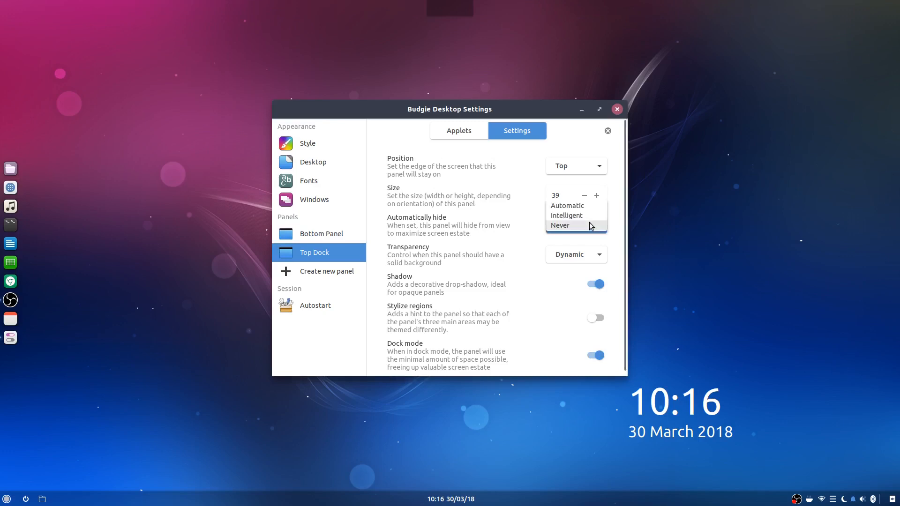
click(582, 218)
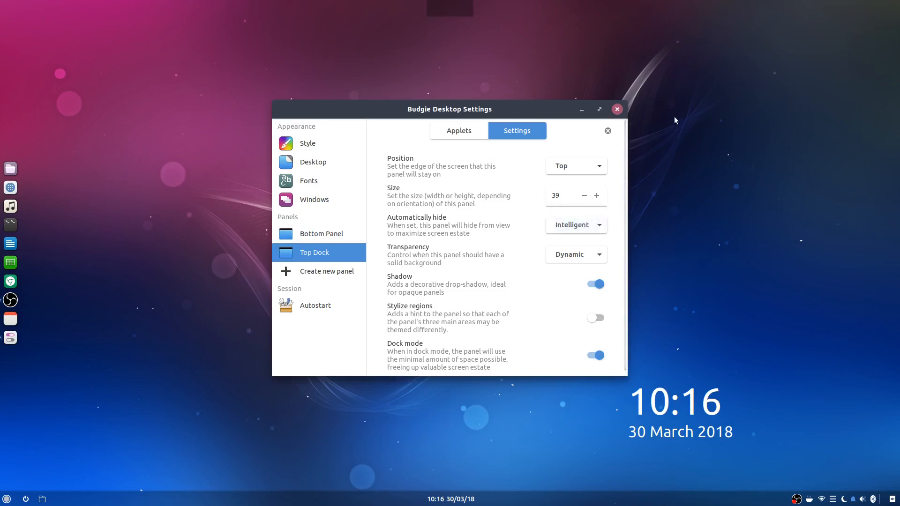
click(594, 257)
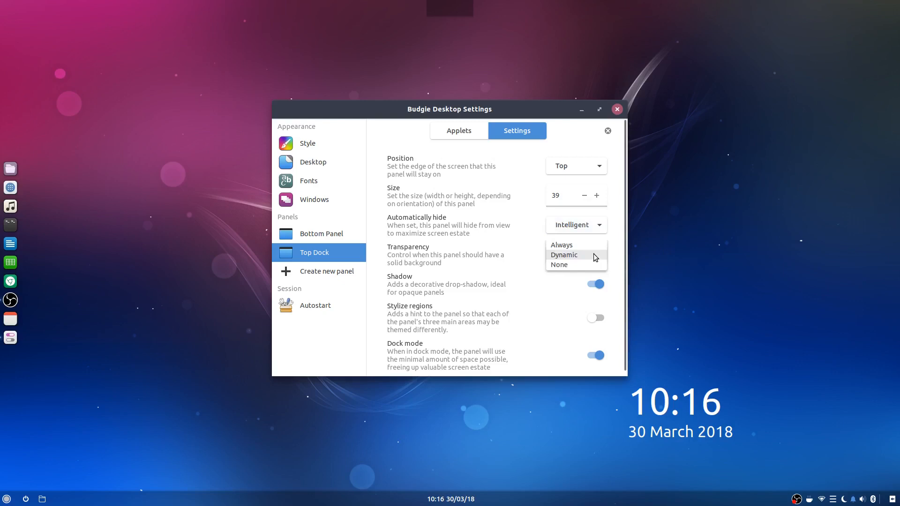
click(573, 245)
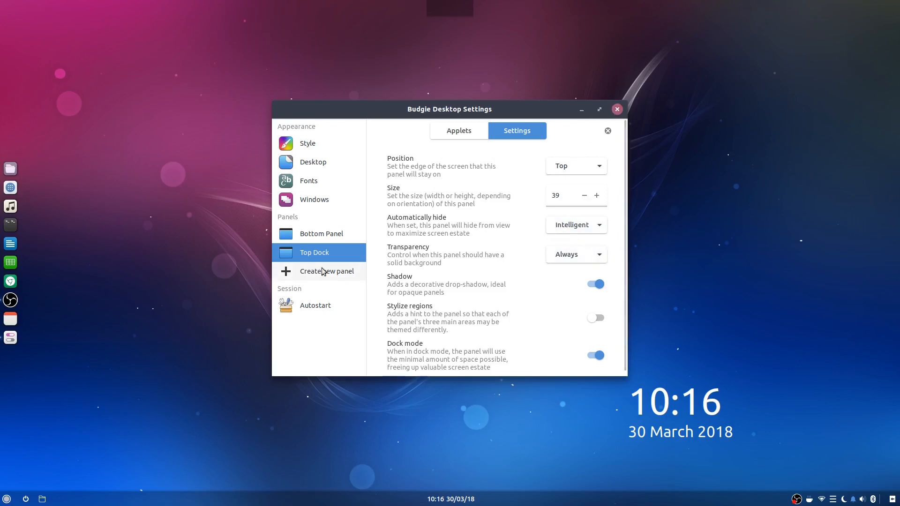
click(457, 133)
click(595, 174)
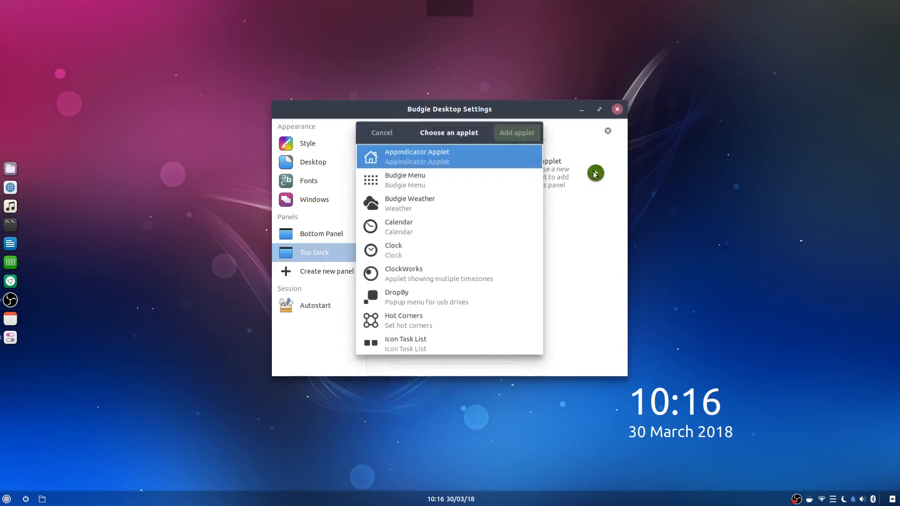
click(376, 133)
- Remove the Calendar applet from the Center section of the Bottom Panel
click(313, 234)
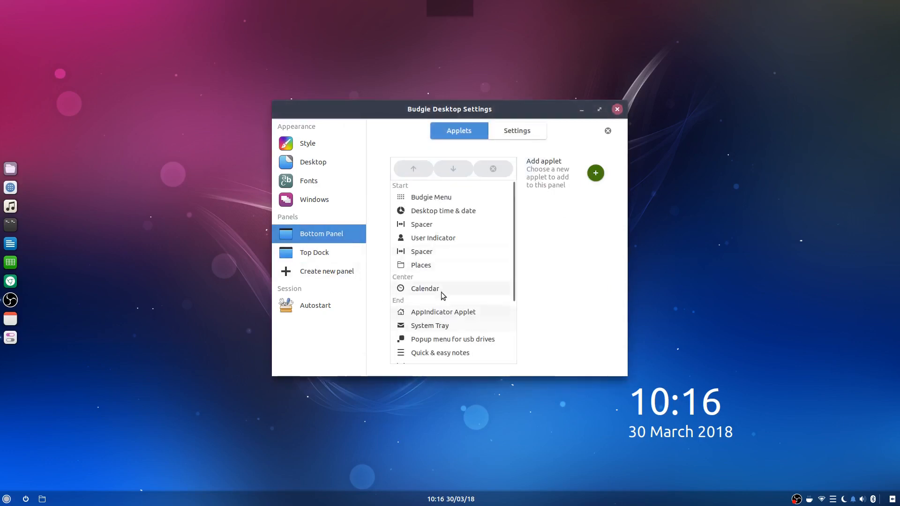
click(423, 289)
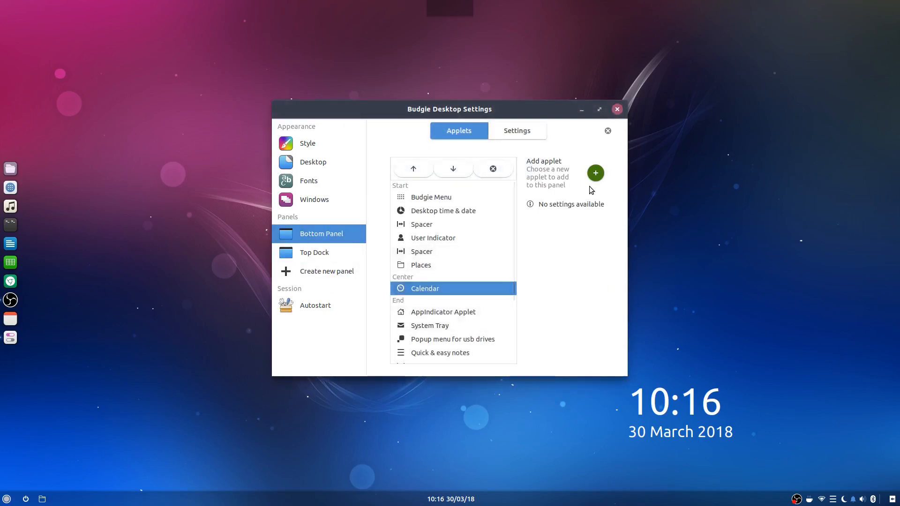
click(492, 168)
click(546, 210)
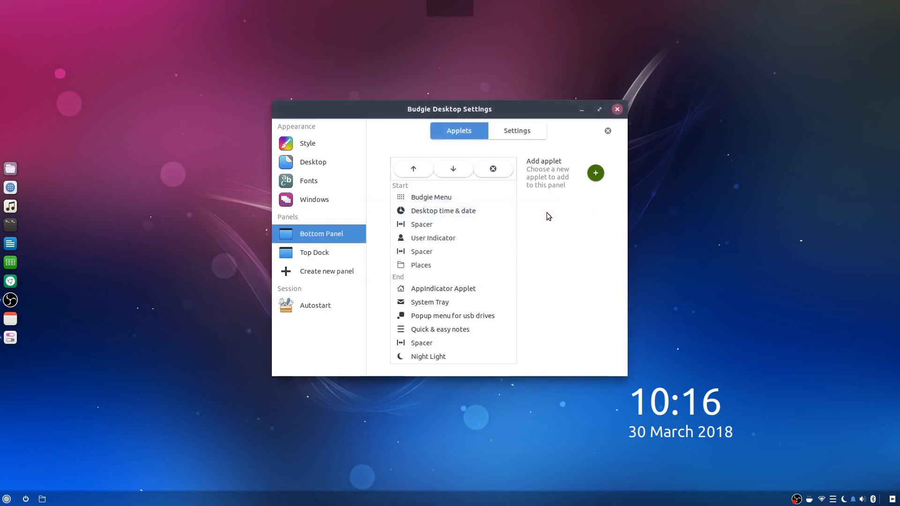
- Add the Calendar applet to the Top Dock
click(319, 253)
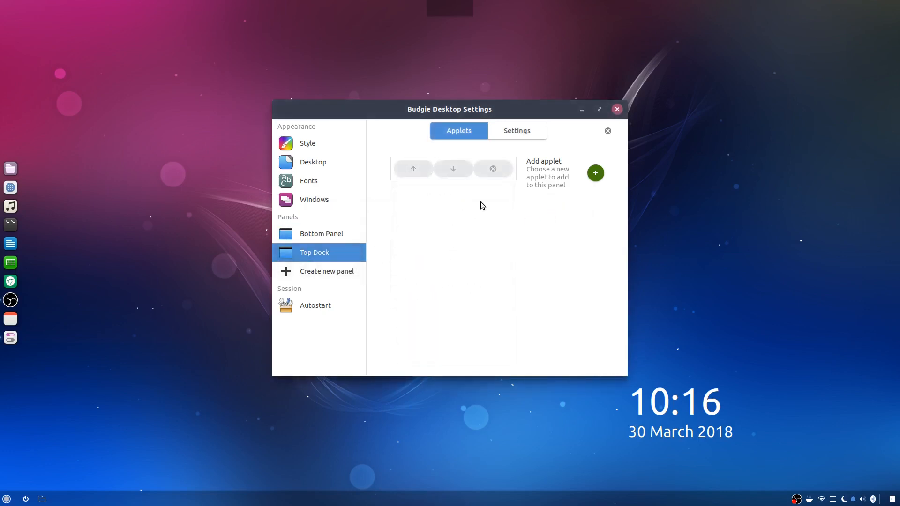
click(596, 173)
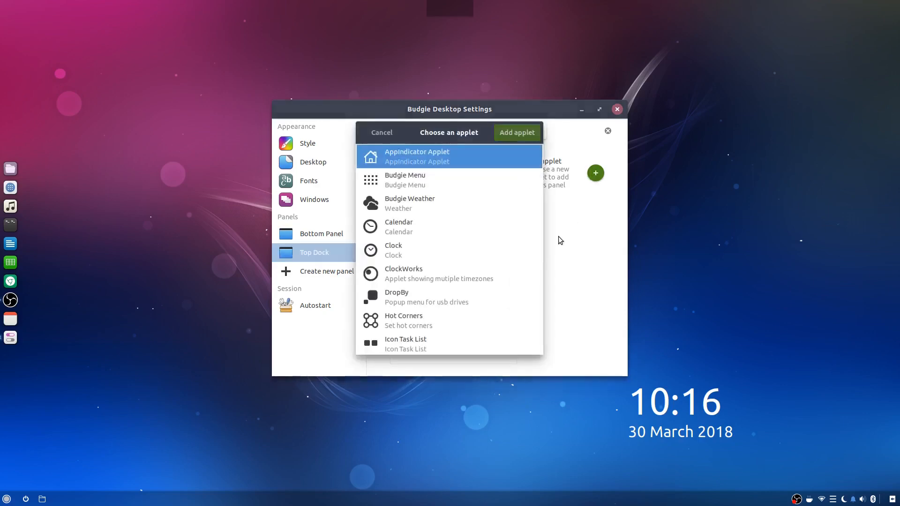
click(414, 226)
click(516, 133)
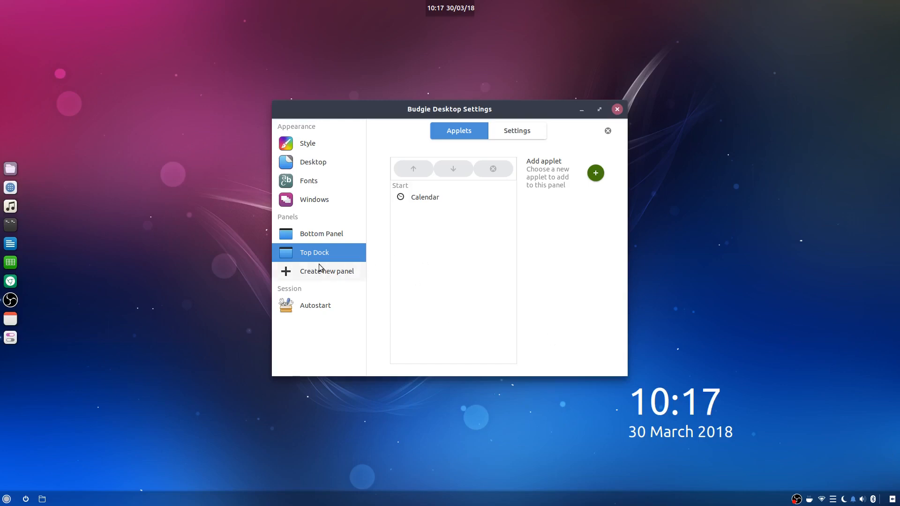
- Remove the AppIndicator Applet from the End section of the Bottom Panel and confirm the removal
click(318, 234)
scroll(462, 277, down, 3)
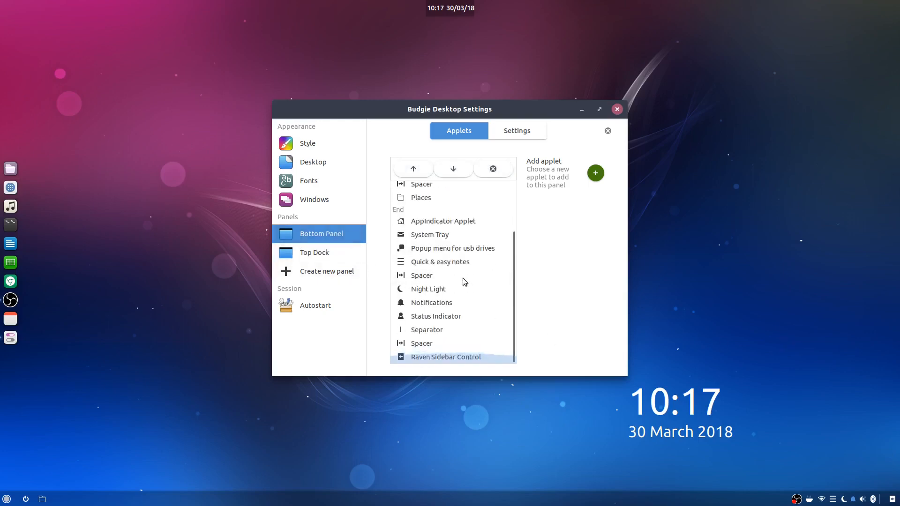
click(441, 221)
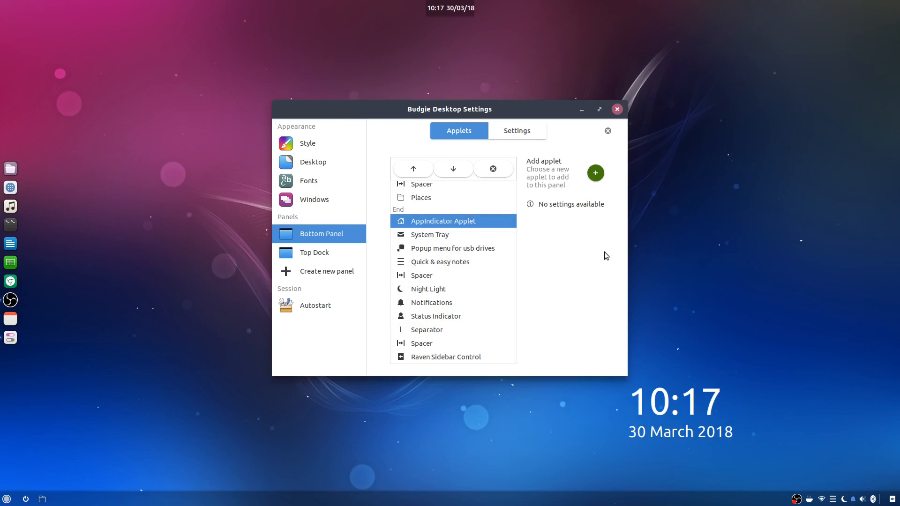
click(493, 169)
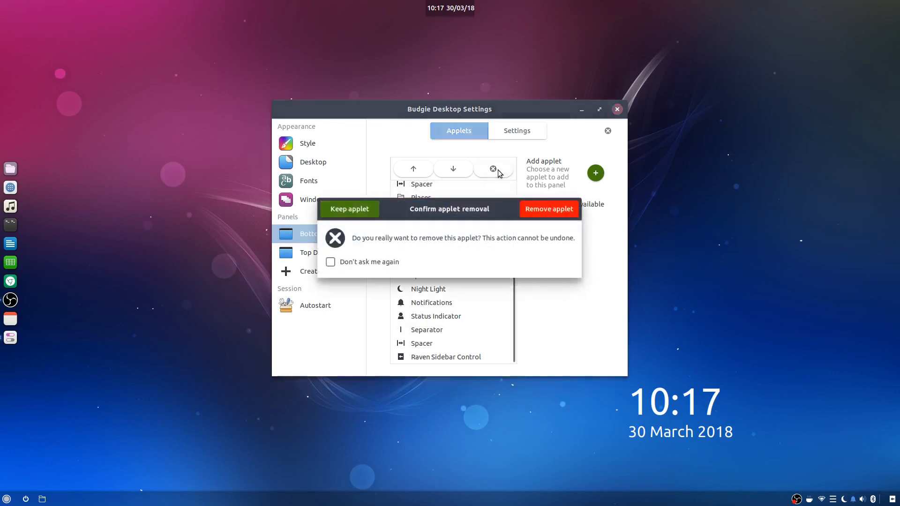
click(545, 208)
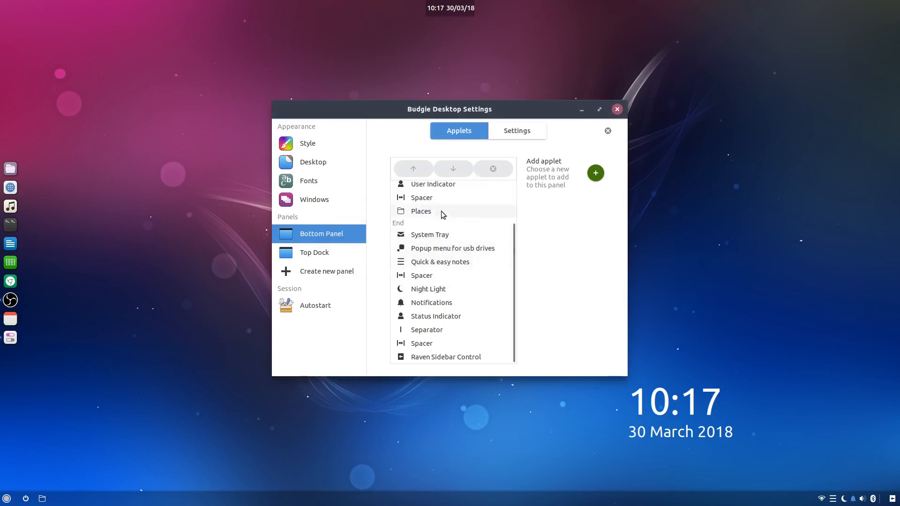
- Add the AppIndicator Applet back to the Bottom Panel and move it down into the End section
click(596, 174)
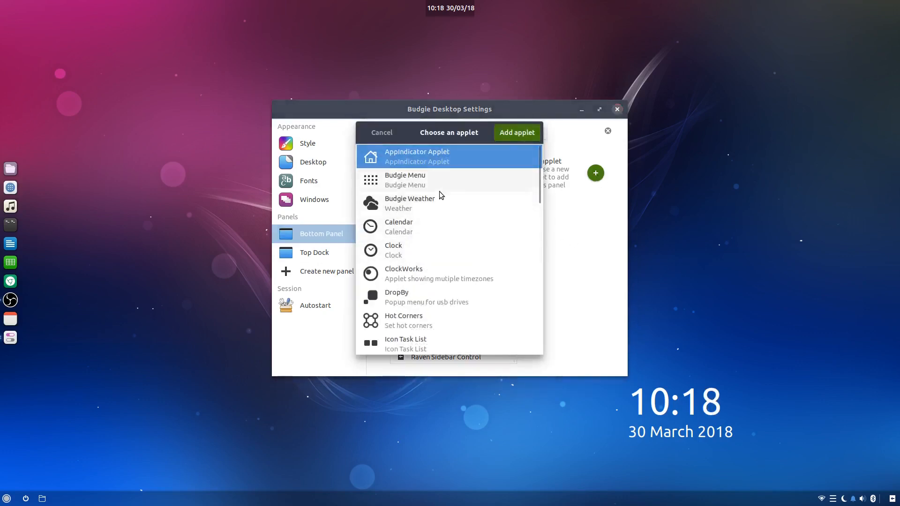
click(521, 134)
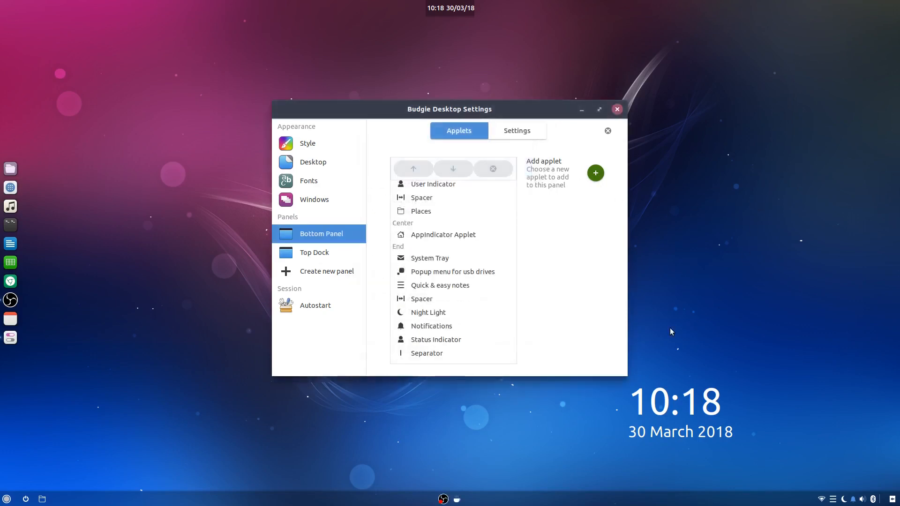
click(428, 234)
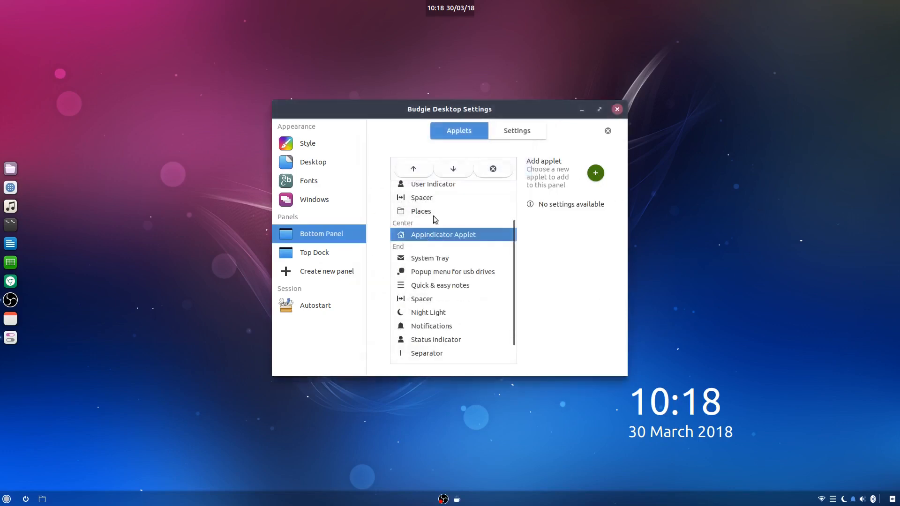
click(453, 169)
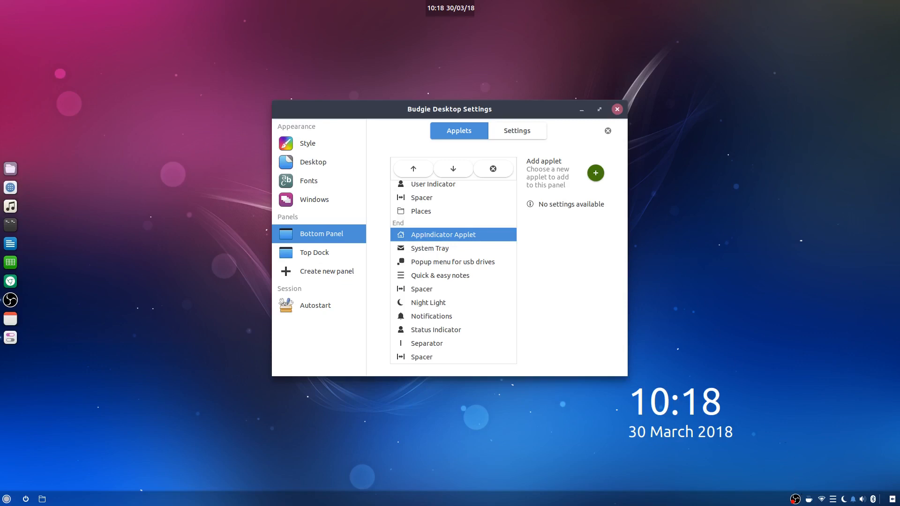
- View the unread notifications in the Raven sidebar, hide it again and close Budgie Desktop Settings
click(853, 500)
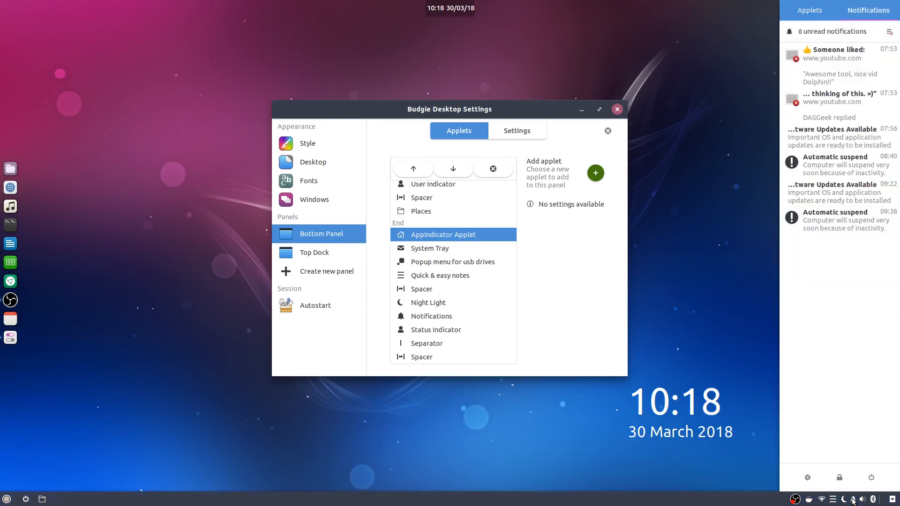
click(853, 500)
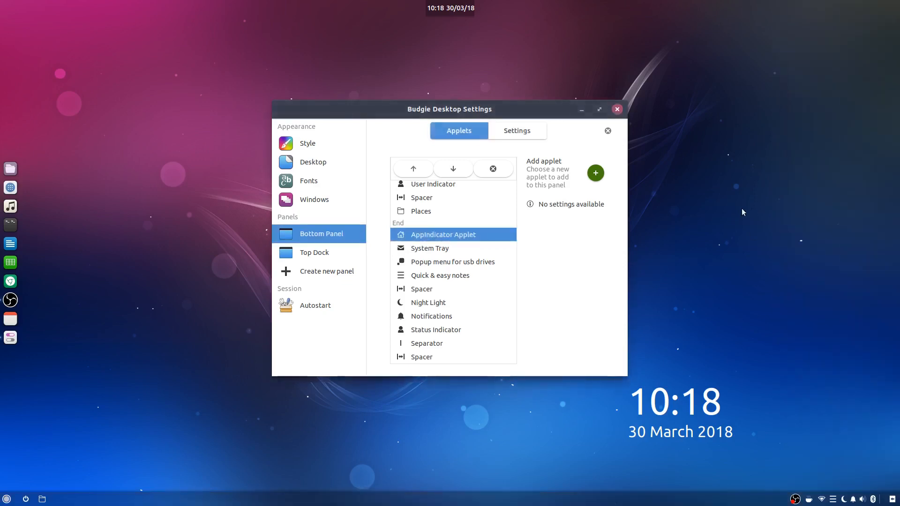
click(618, 110)
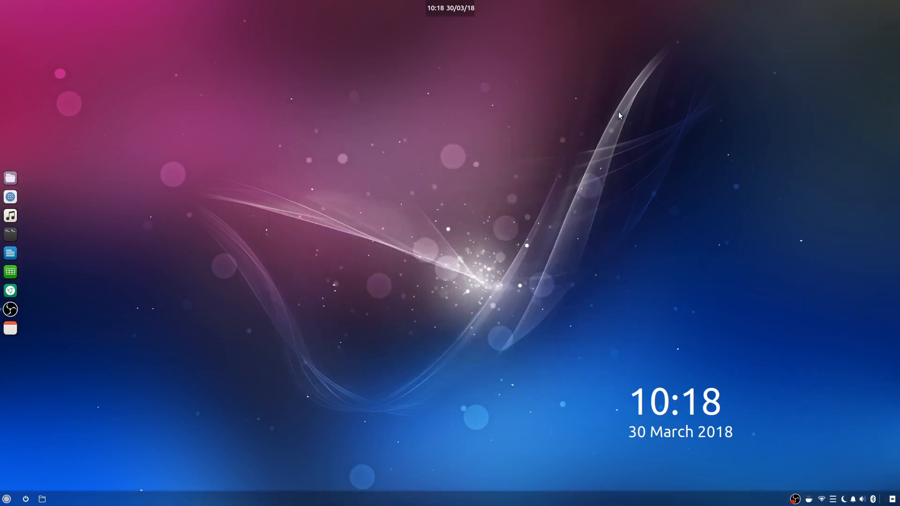
- Search the applications for "welcom" and launch Budgie Welcome
click(6, 499)
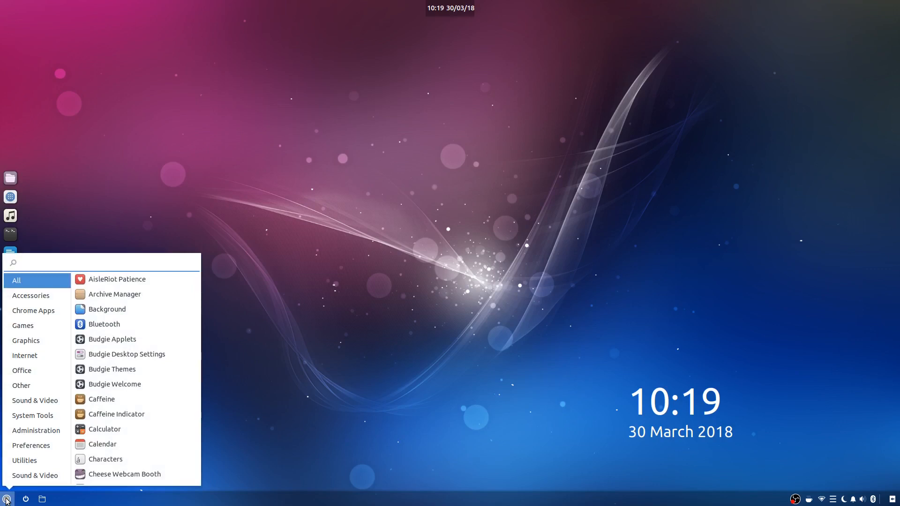
text(welcom)
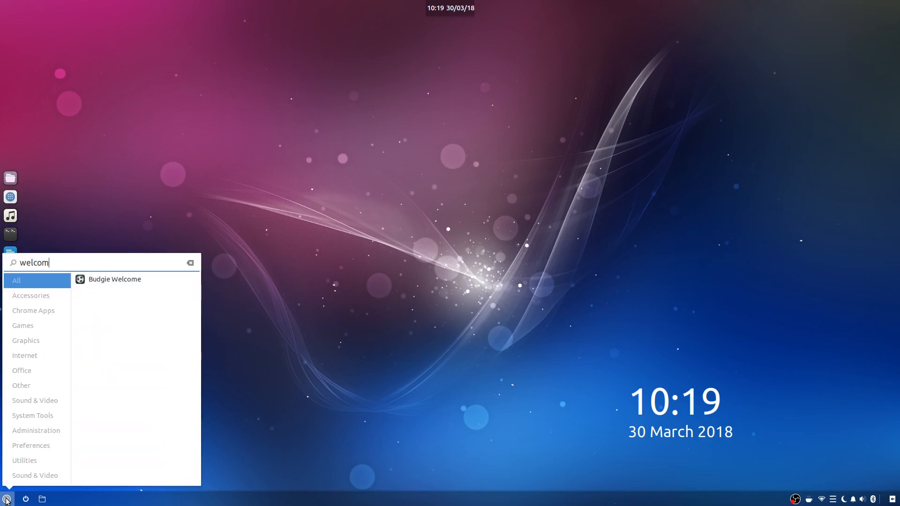
click(134, 280)
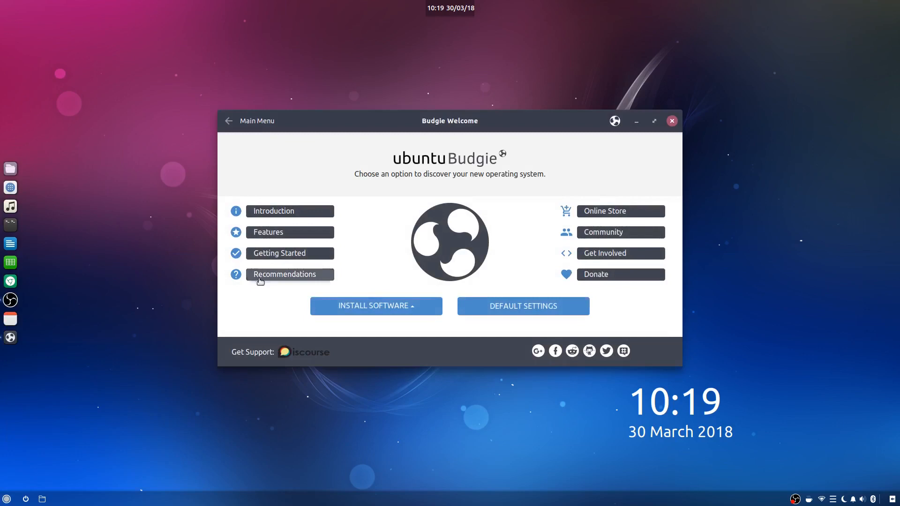
- Look through the Recommendations page for the Backports repository, Budgie Screenshot Applet, Flatpak and Snap entries
click(278, 276)
scroll(537, 251, down, 3)
scroll(537, 248, down, 15)
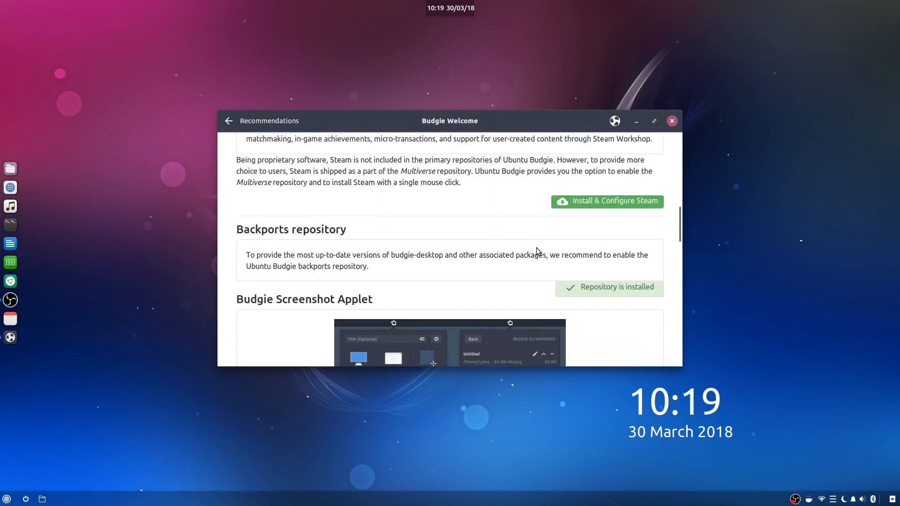
scroll(536, 247, down, 12)
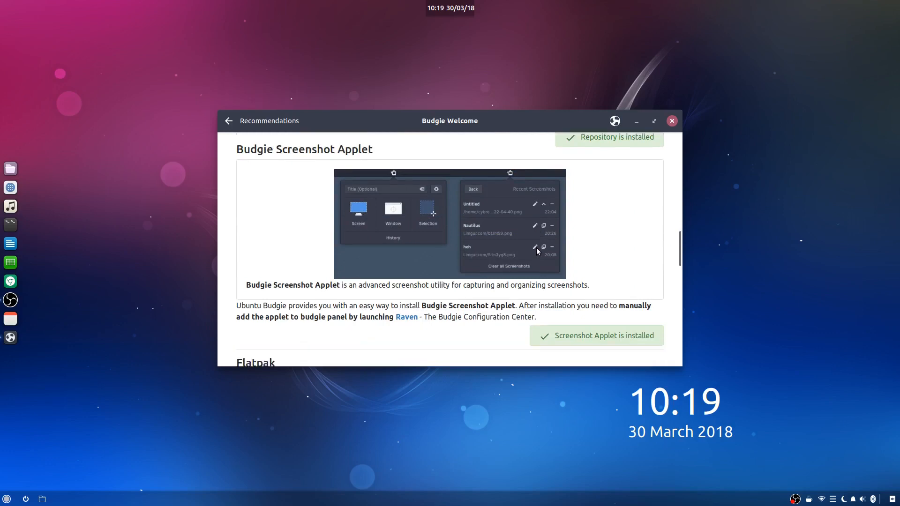
scroll(538, 252, down, 8)
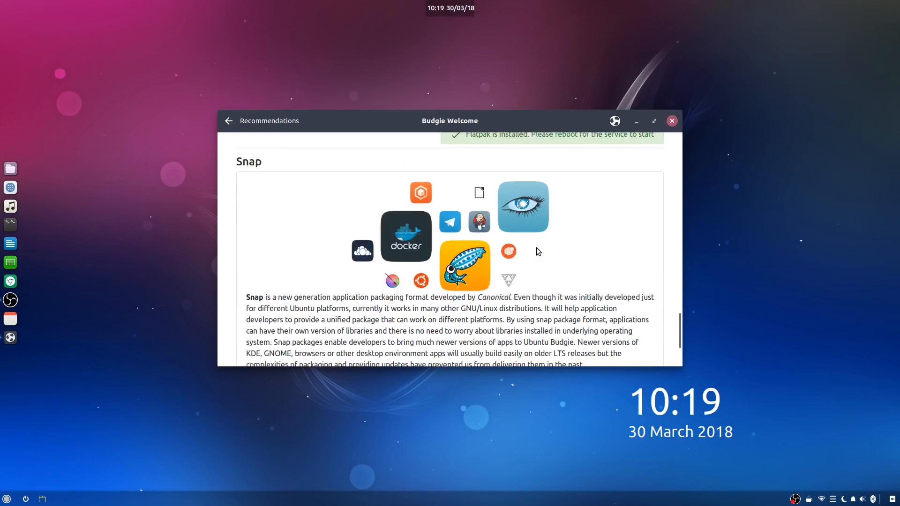
scroll(538, 252, up, 6)
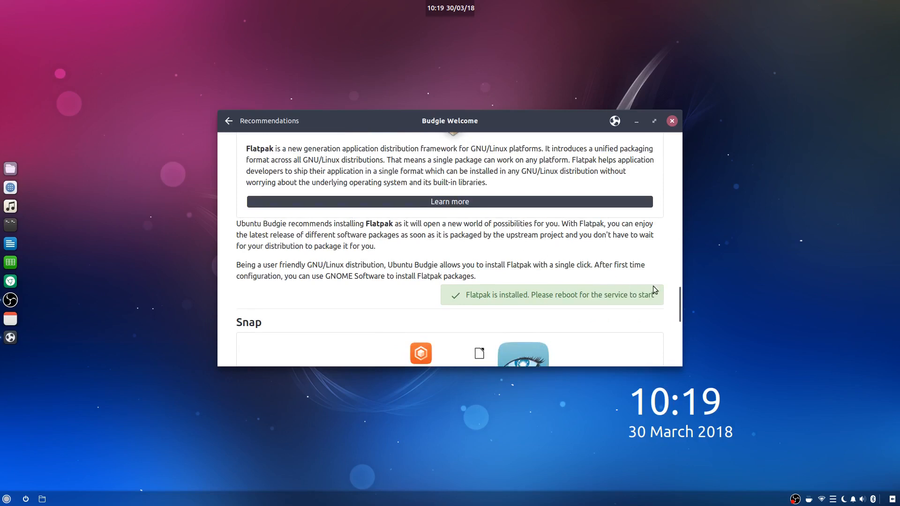
- Switch to OBS to check on the recording, return to Budgie Welcome and minimize the OBS window
key(alt+Tab)
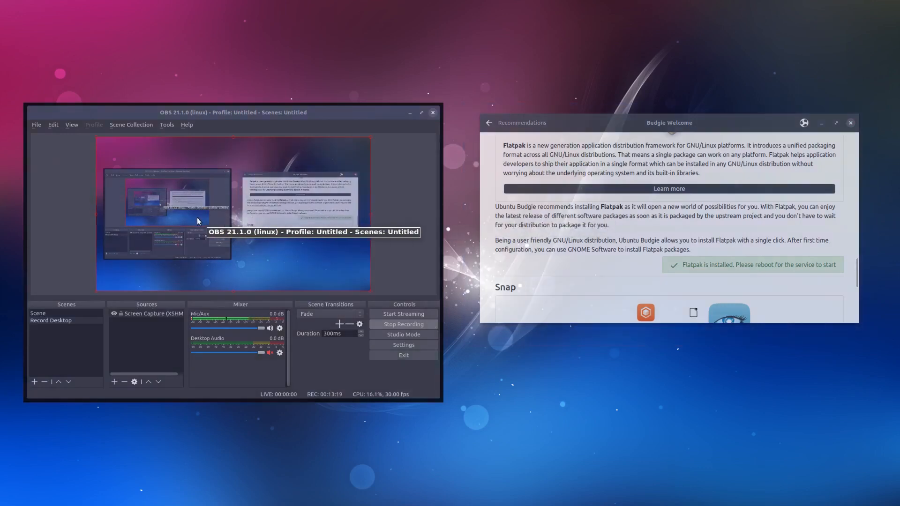
click(300, 235)
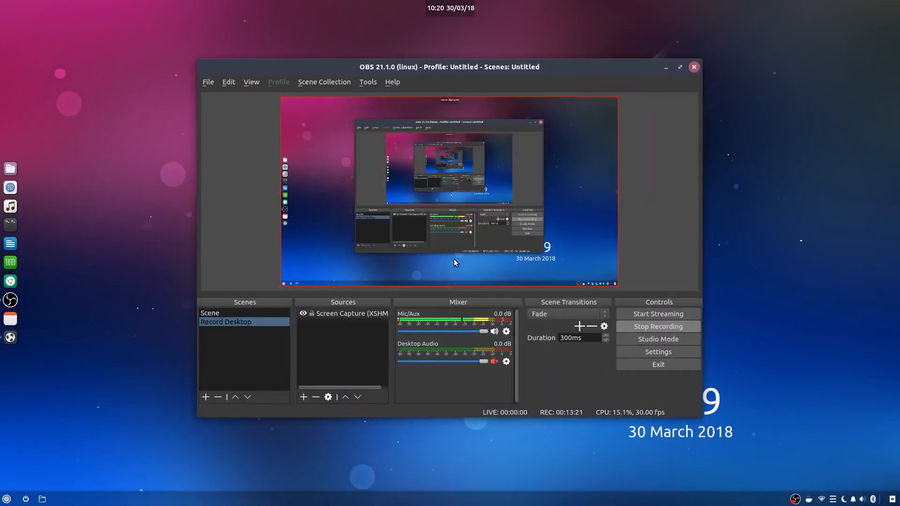
key(alt+Tab)
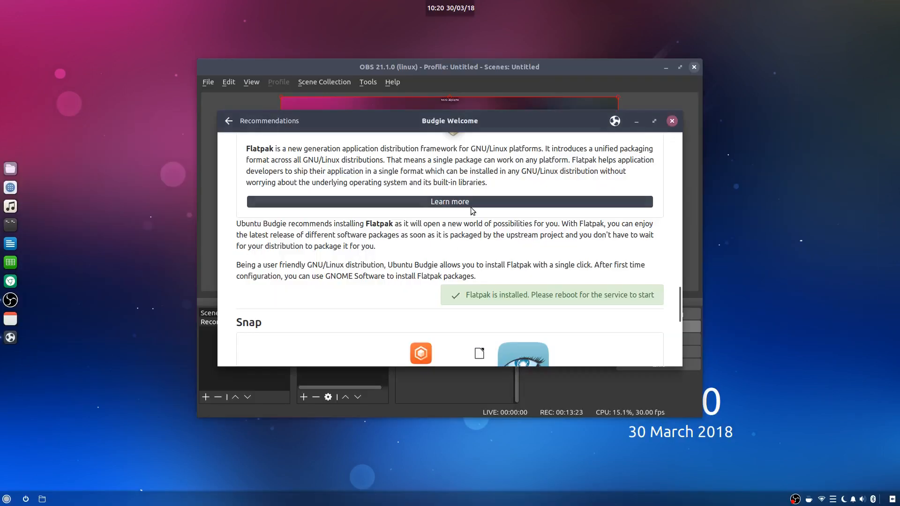
click(667, 68)
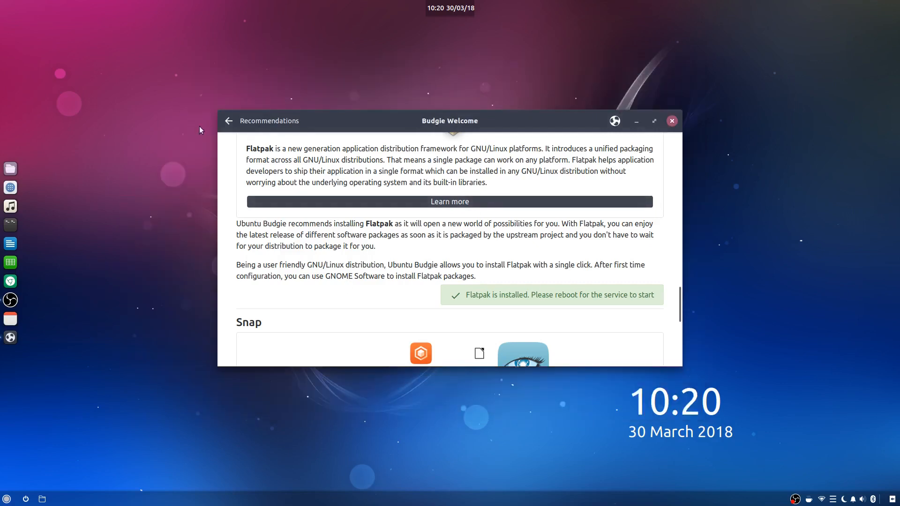
- Read the Snap section at the end of the Recommendations page and return to the Main Menu
scroll(374, 205, down, 5)
scroll(393, 204, down, 2)
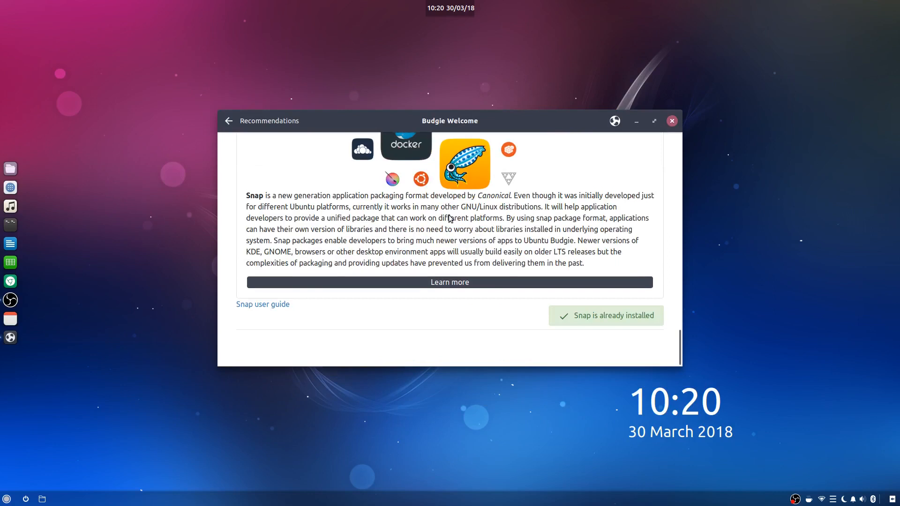
click(224, 123)
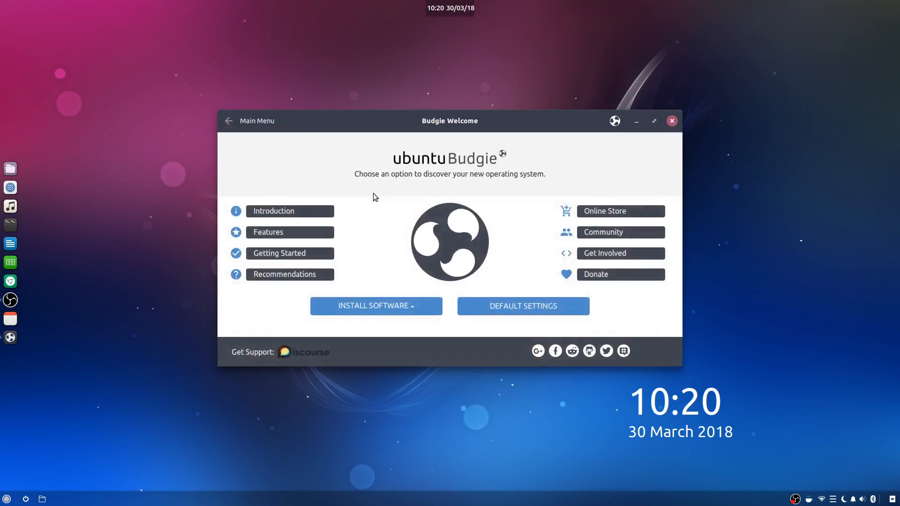
- Browse the installable Budgie Applets in Budgie Welcome and minimize its window
click(365, 305)
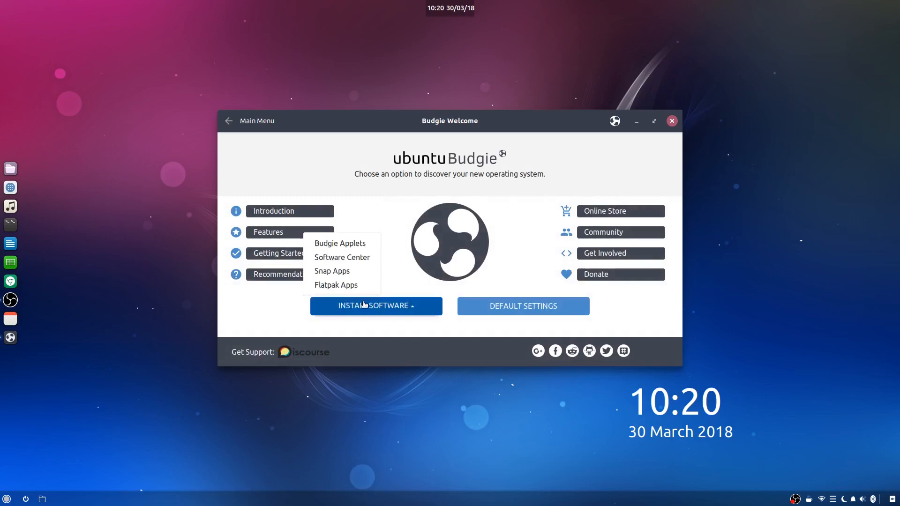
click(345, 243)
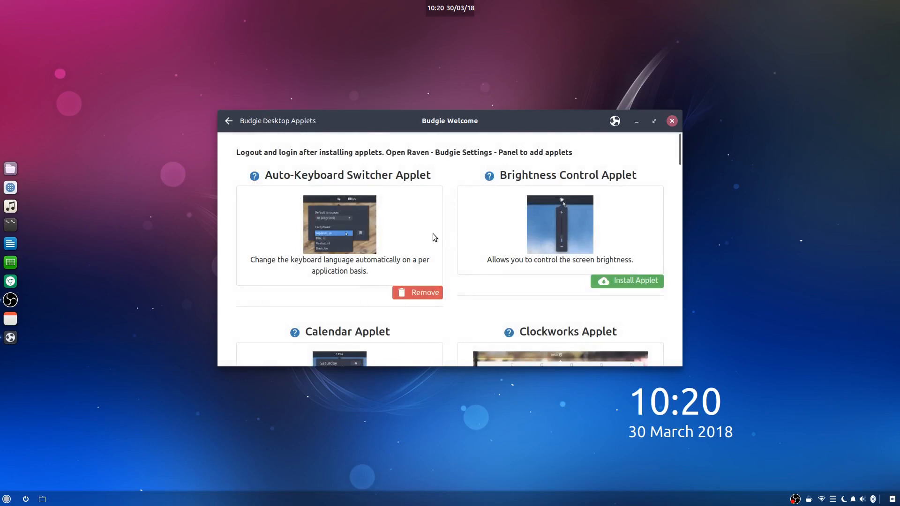
scroll(432, 234, down, 5)
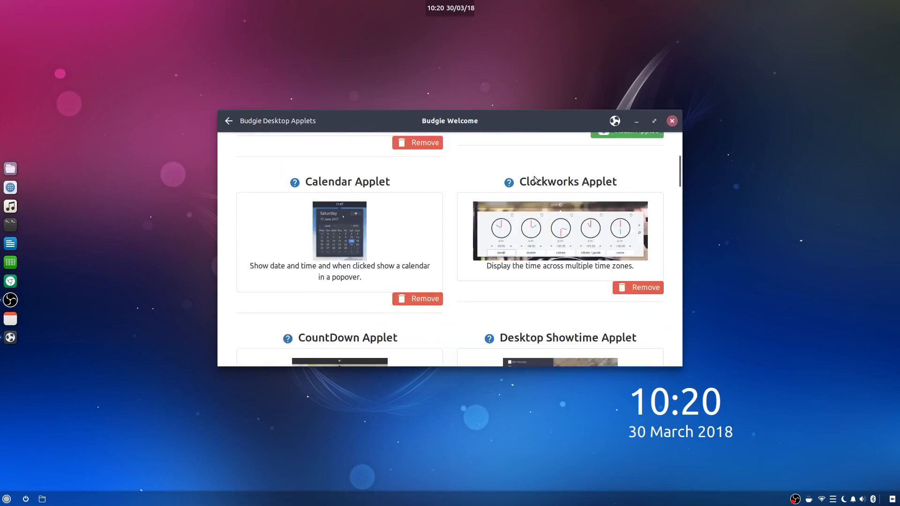
click(636, 122)
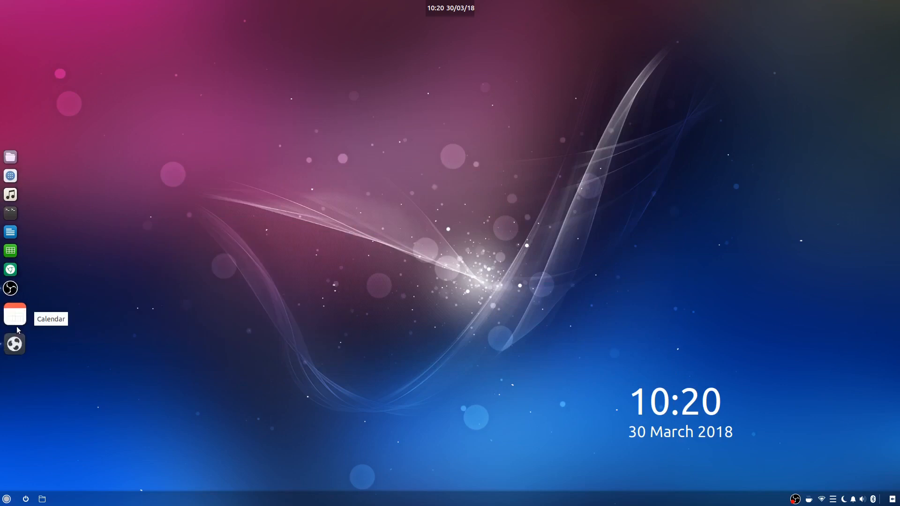
- Open Budgie Desktop Settings and keep its launcher in the dock
click(892, 498)
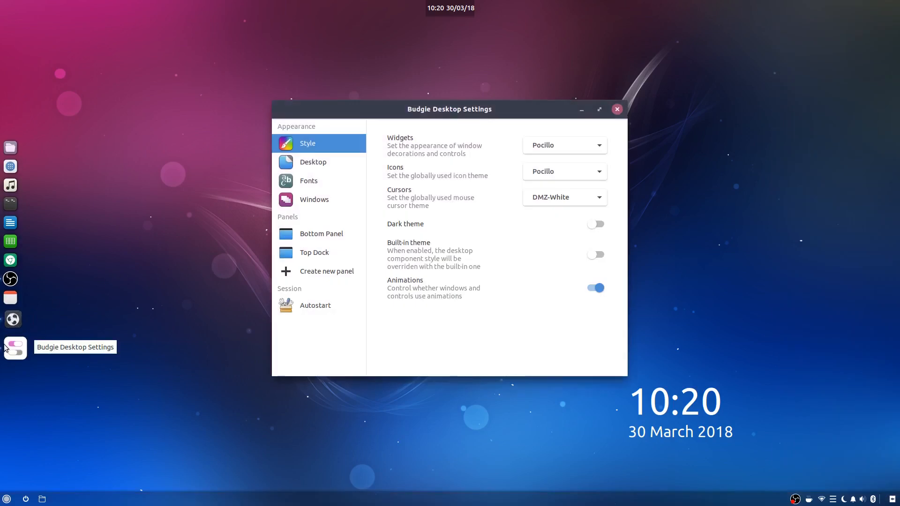
right_click(16, 348)
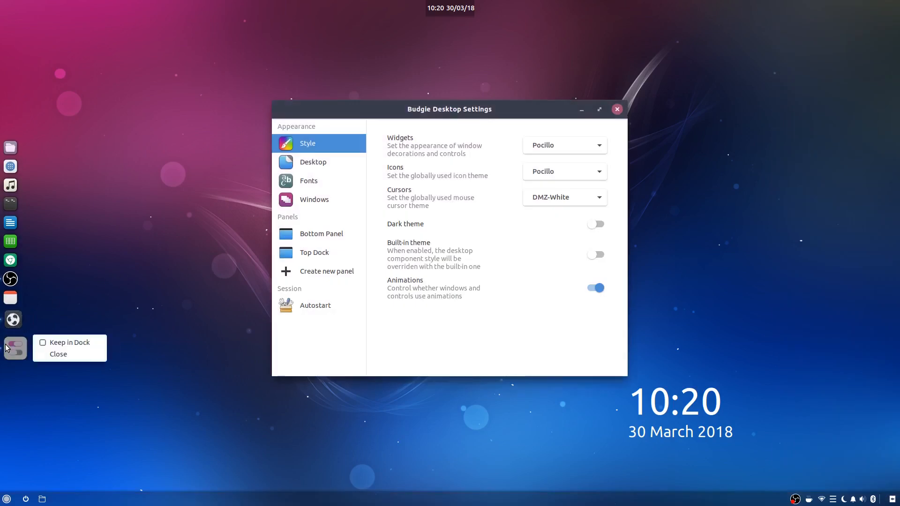
click(75, 341)
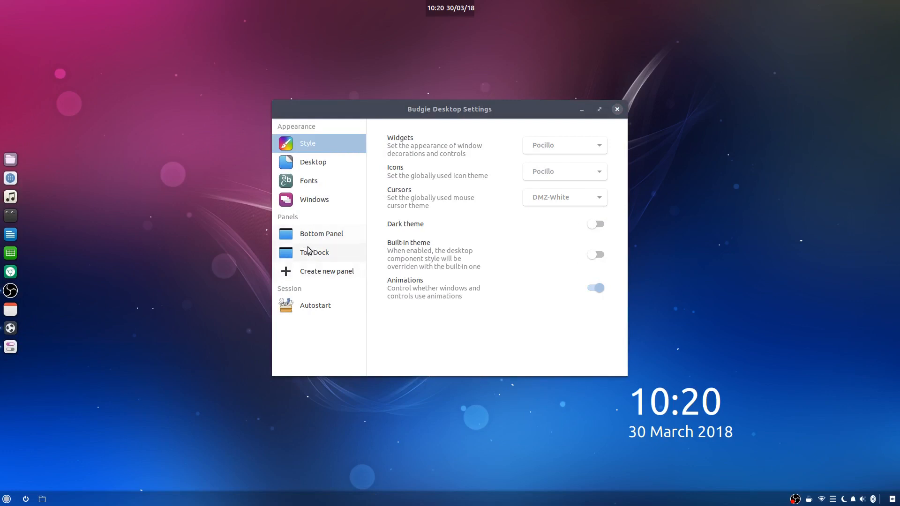
- Add the ClockWorks applet to the Top Dock
click(351, 255)
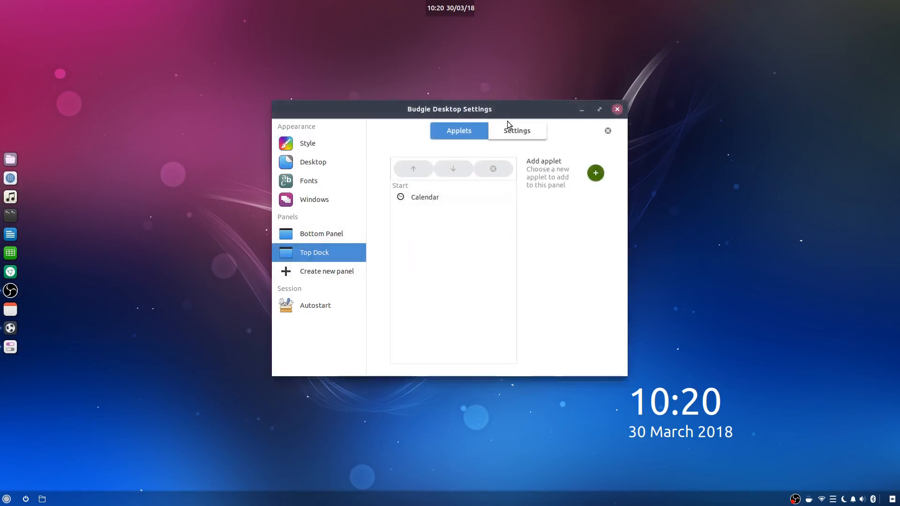
click(594, 172)
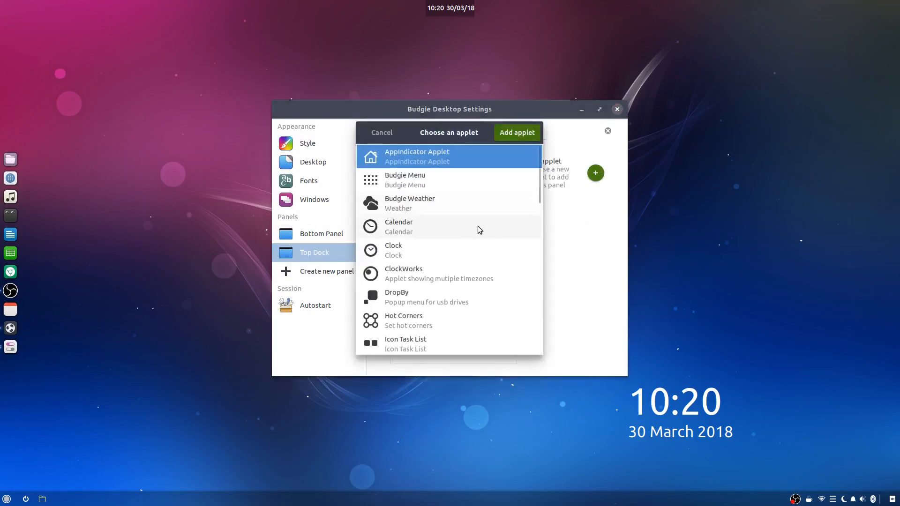
click(426, 273)
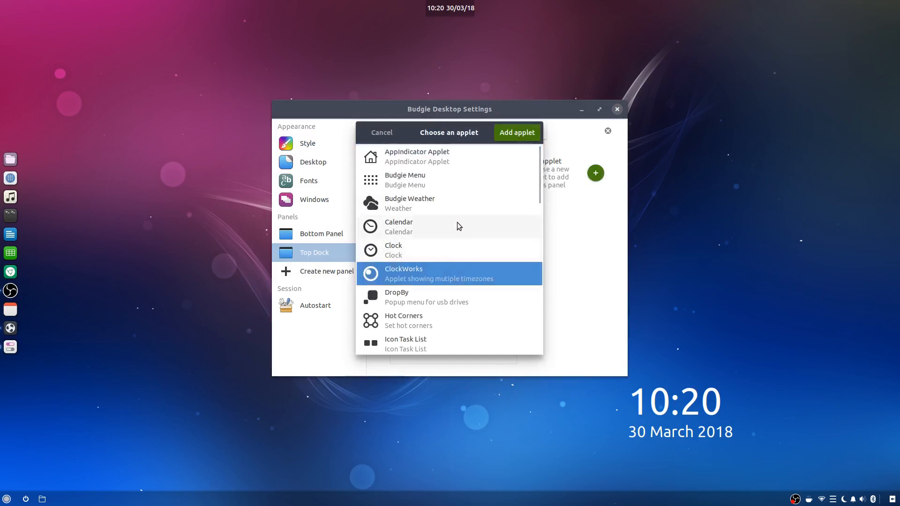
click(513, 134)
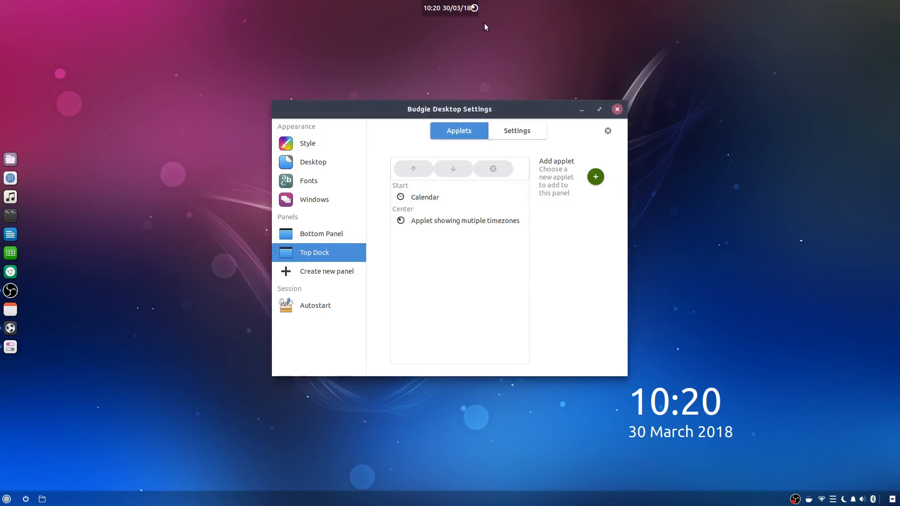
- Add a Spacer applet to the Top Dock and move it between the calendar and the multiple-timezones applet
click(595, 176)
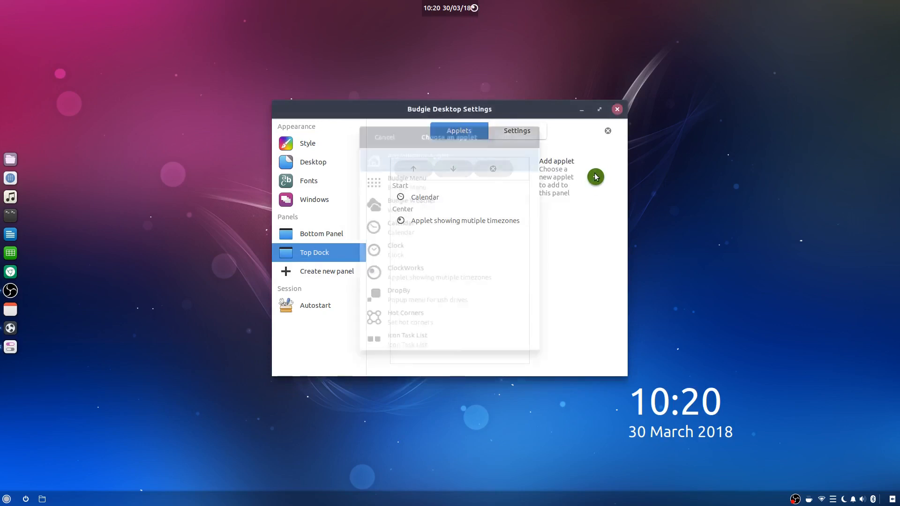
scroll(439, 265, down, 10)
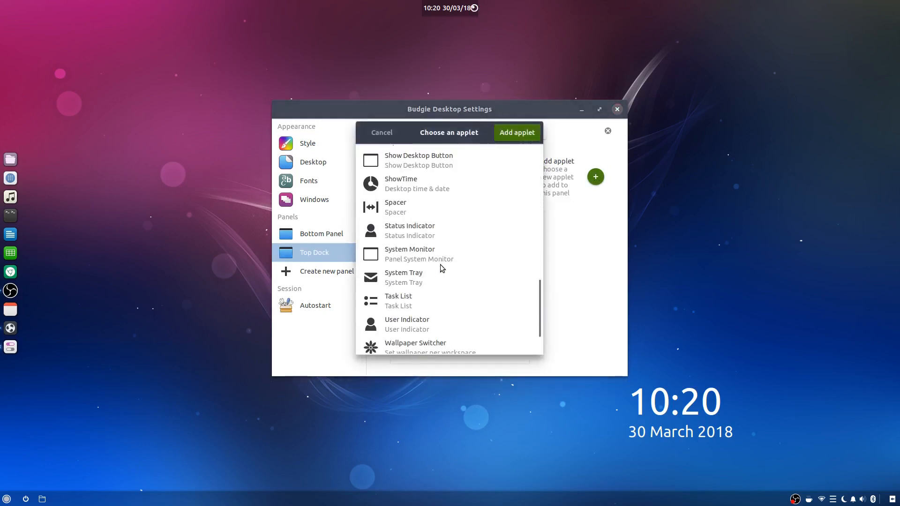
click(402, 208)
click(528, 129)
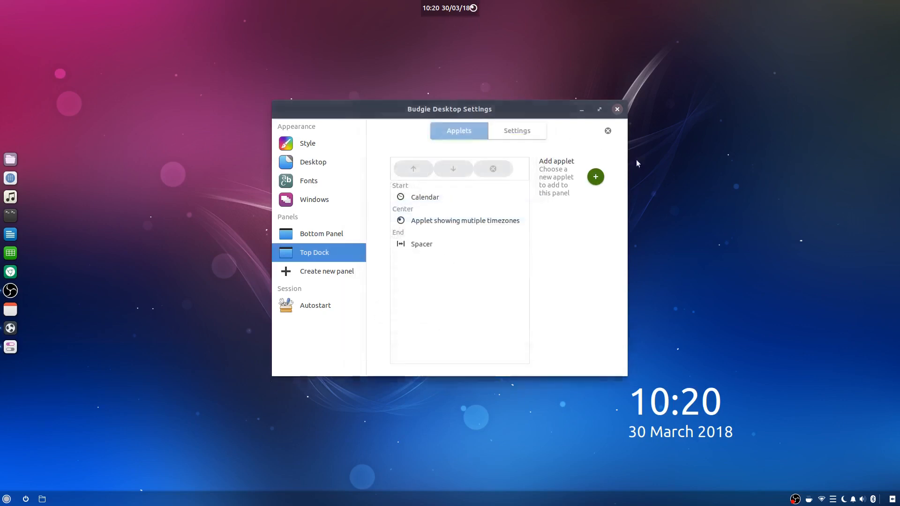
click(425, 244)
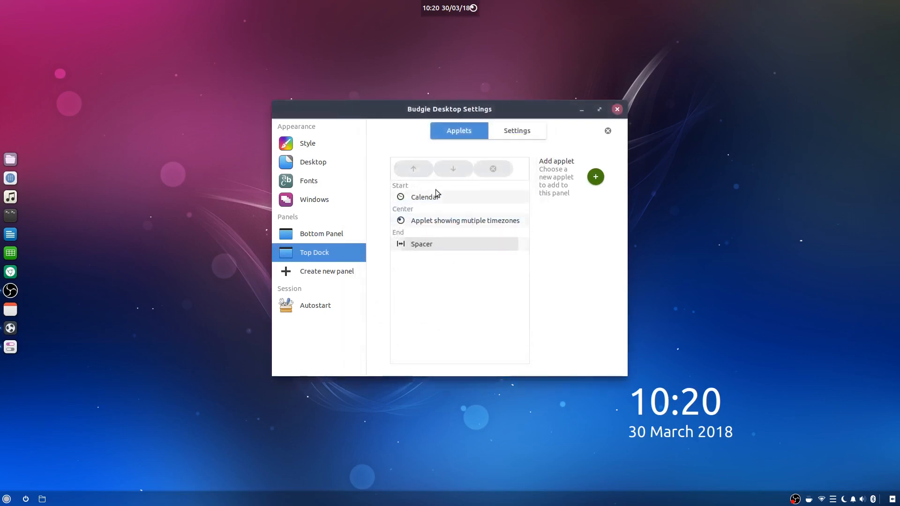
click(420, 244)
click(413, 169)
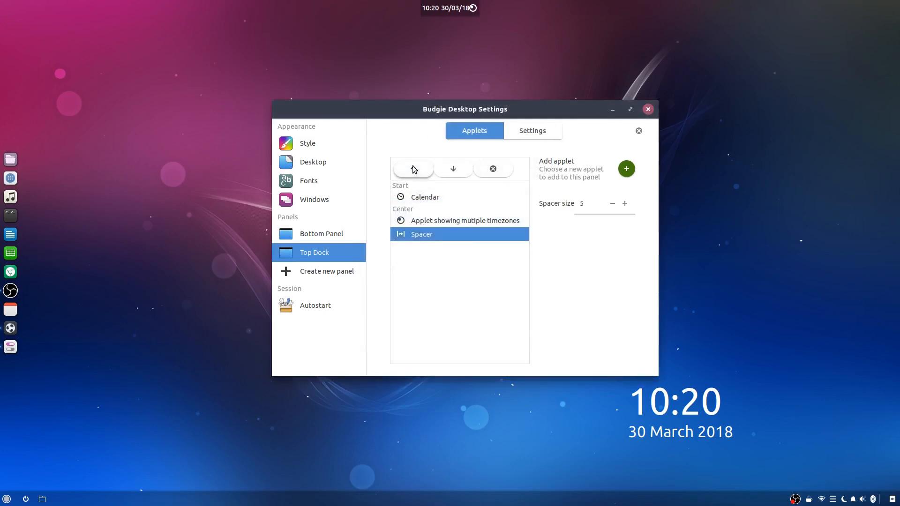
click(413, 170)
- Set the spacer size to 12 and minimize the desktop settings window
click(624, 204)
click(624, 203)
click(624, 204)
click(624, 204)
click(624, 204)
click(625, 203)
click(624, 204)
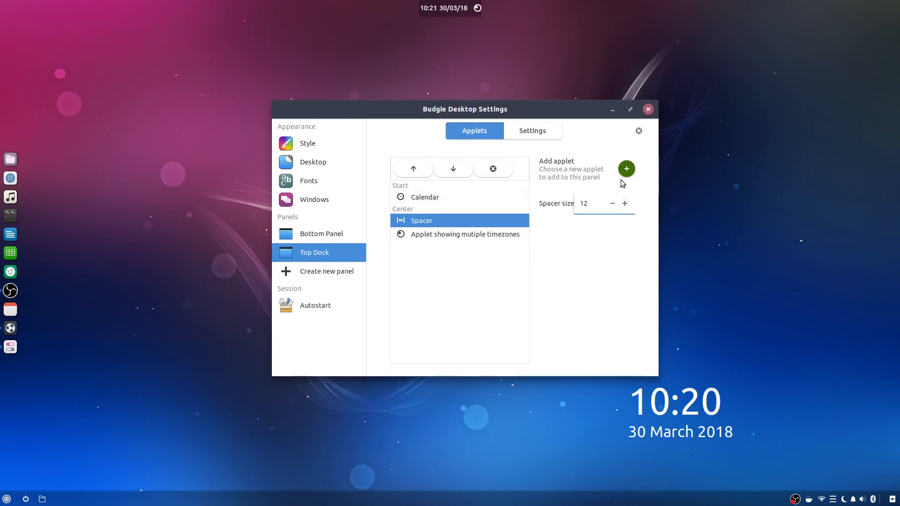
click(612, 111)
click(477, 8)
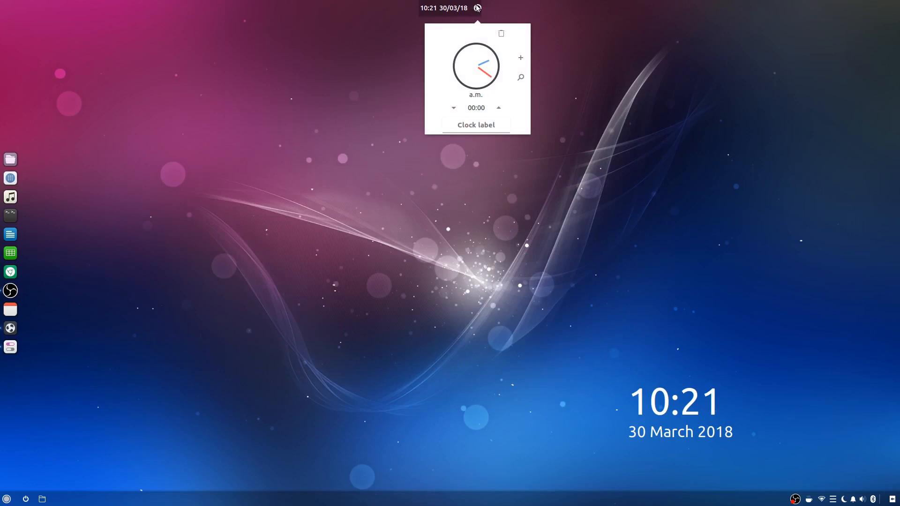
click(478, 125)
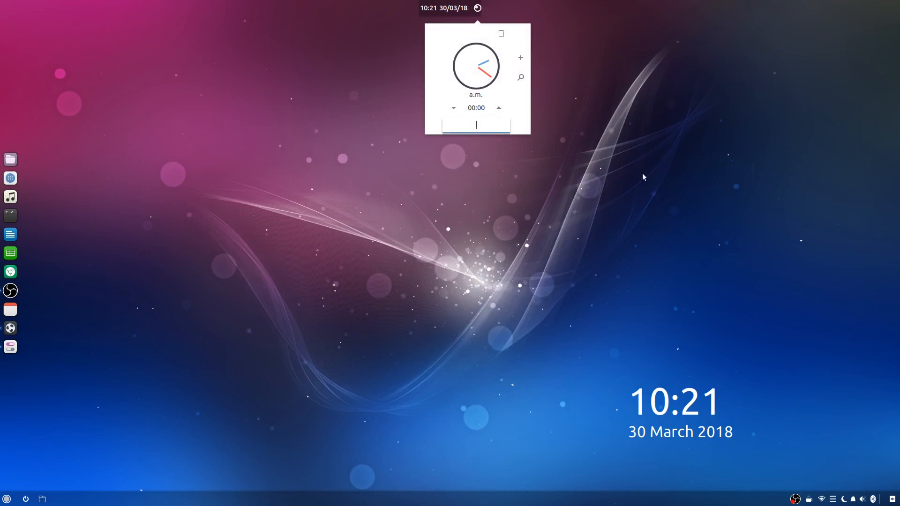
text(0800)
click(538, 243)
click(477, 8)
key(BackSpace)
key(BackSpace)
key(BackSpace)
key(BackSpace)
- Set the time offset of the first ClockWorks clock to +08:00
click(499, 109)
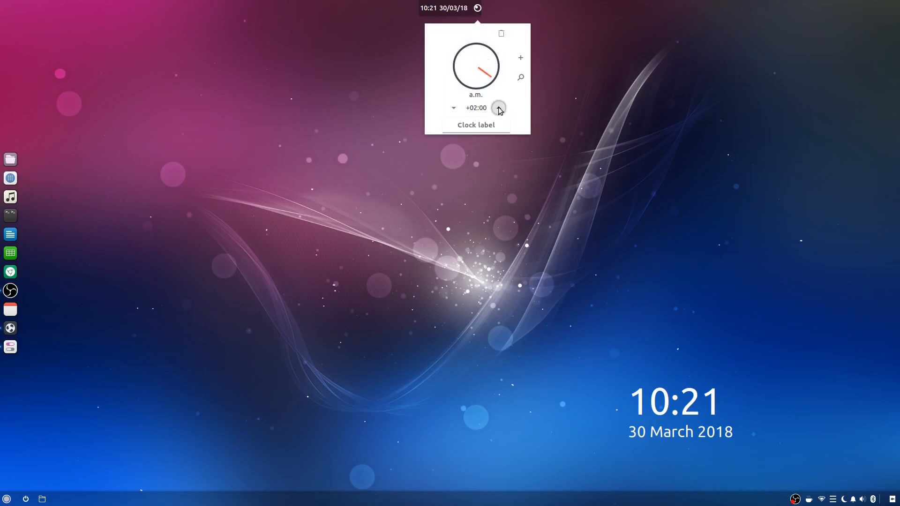
click(453, 109)
click(448, 108)
click(448, 108)
click(448, 108)
click(448, 108)
click(448, 108)
click(449, 109)
click(450, 110)
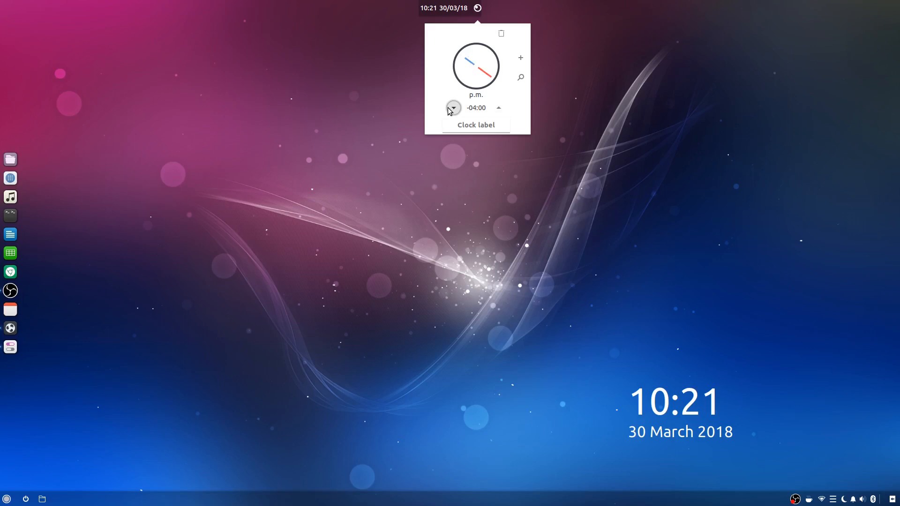
click(450, 110)
click(450, 110)
click(449, 110)
click(450, 110)
click(450, 111)
click(498, 109)
click(498, 108)
click(498, 108)
click(498, 108)
click(499, 109)
click(499, 109)
click(498, 108)
click(498, 108)
click(498, 109)
click(498, 108)
click(498, 108)
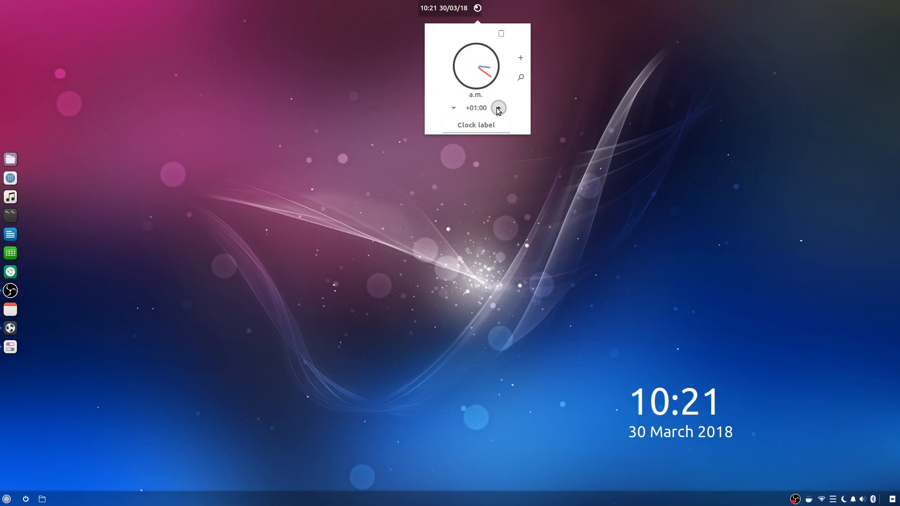
click(498, 108)
click(498, 109)
click(498, 109)
click(499, 108)
click(498, 108)
click(499, 109)
click(499, 109)
click(498, 108)
- Add a second clock in ClockWorks, labelling the +08:00 clock Perth and the new one UK
click(520, 57)
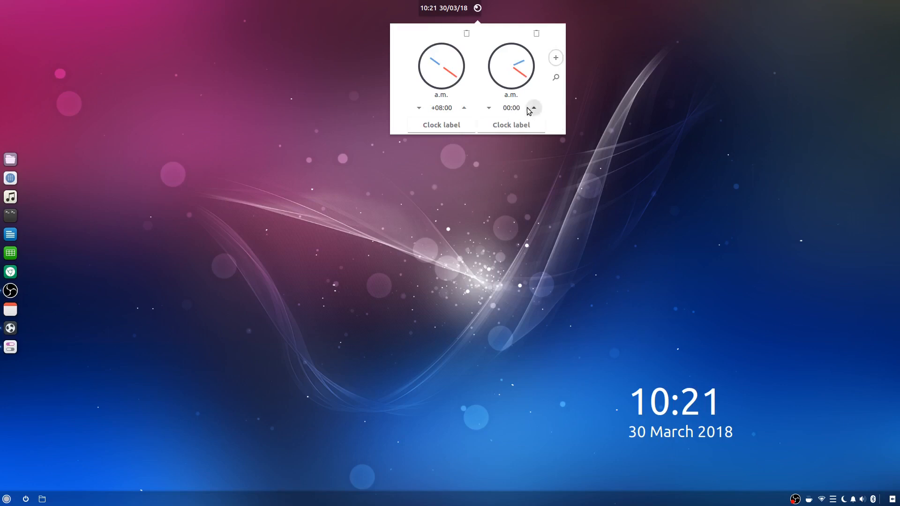
click(473, 127)
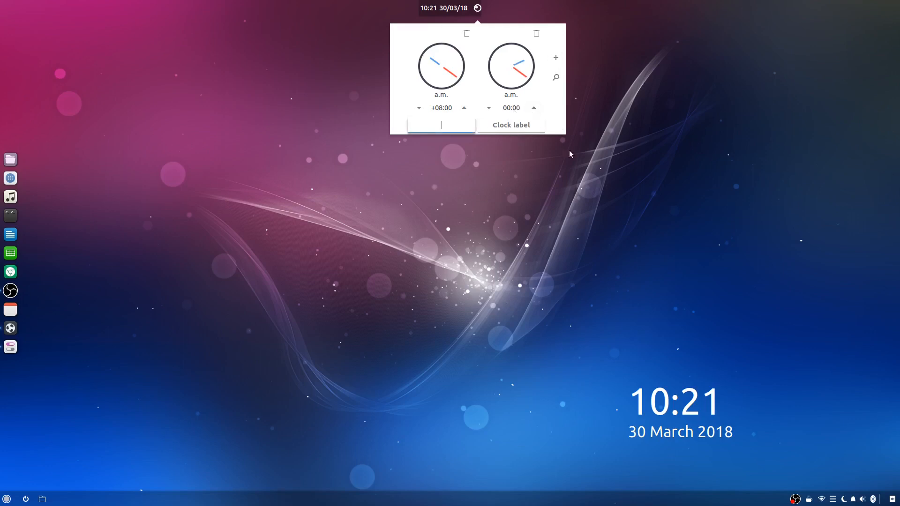
text(Perth)
click(544, 132)
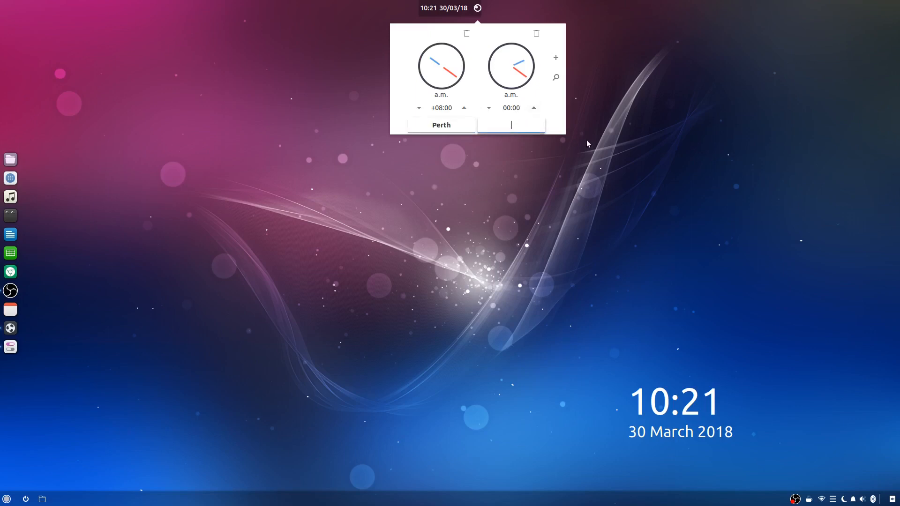
text(UK)
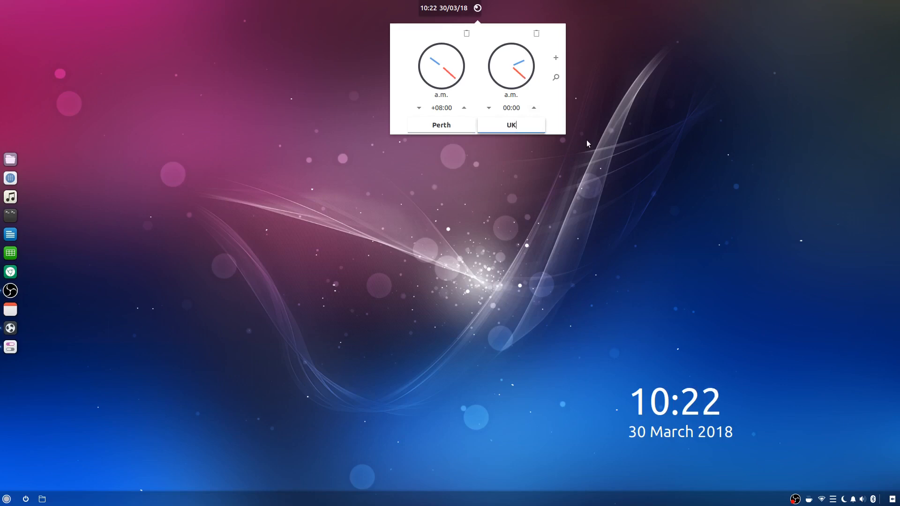
click(586, 140)
- Add a third ClockWorks clock with an offset of -05:00 and label it US Eastern
click(480, 10)
click(555, 58)
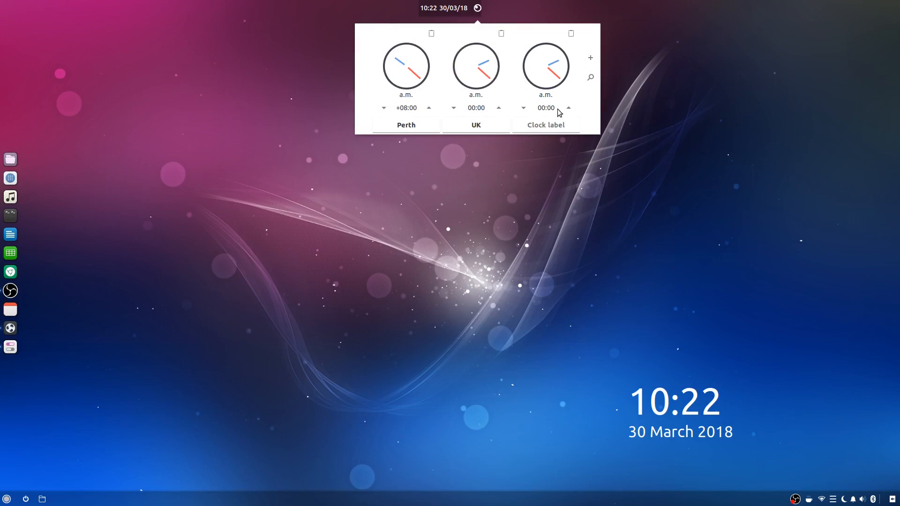
click(524, 108)
click(523, 108)
click(523, 109)
click(561, 129)
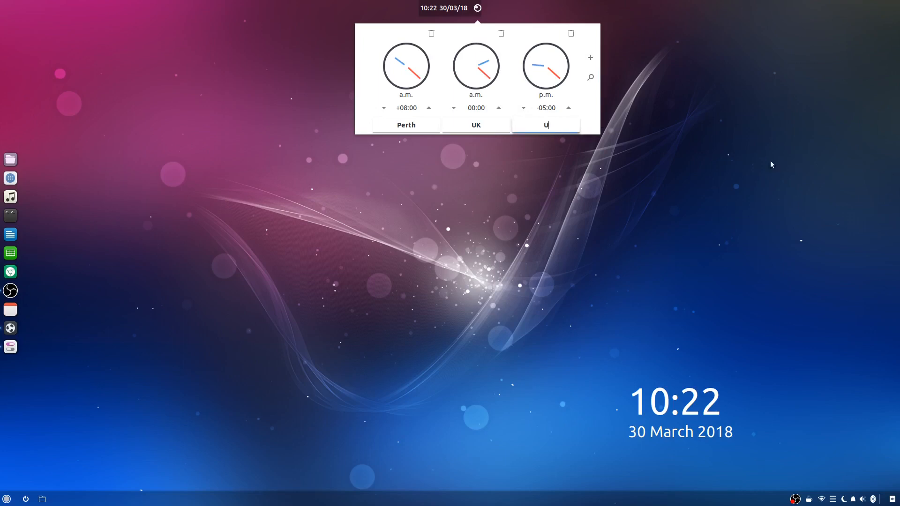
text(US Eastern)
click(643, 275)
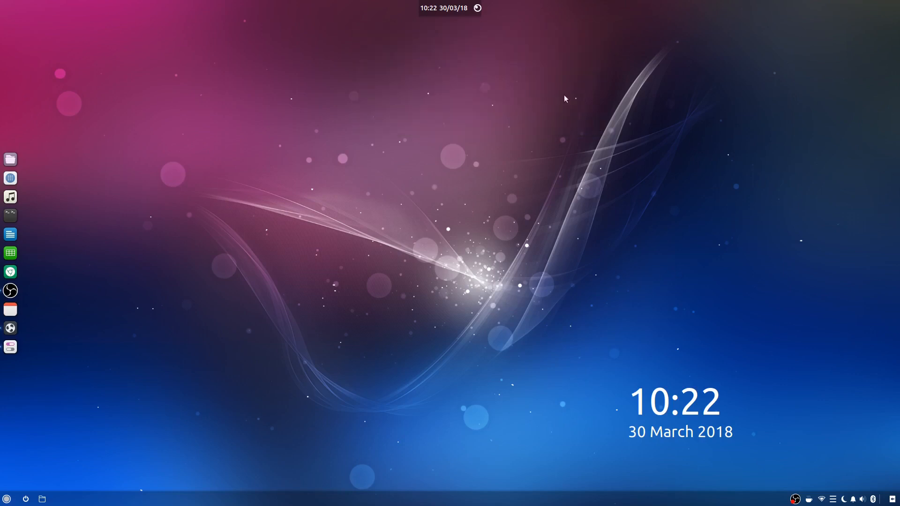
- Review the world clocks and the date applet's calendar, and view the month in the Calendar application before closing it
click(478, 8)
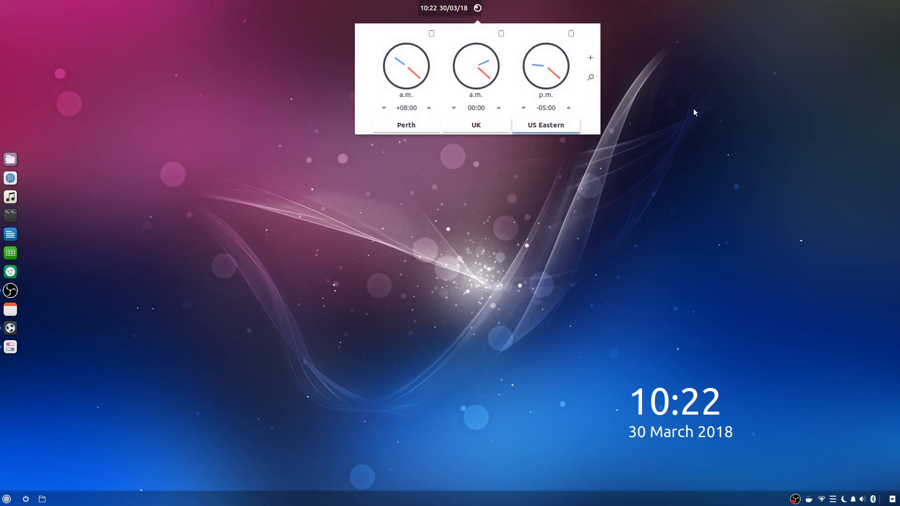
click(457, 9)
click(478, 8)
click(477, 8)
click(443, 7)
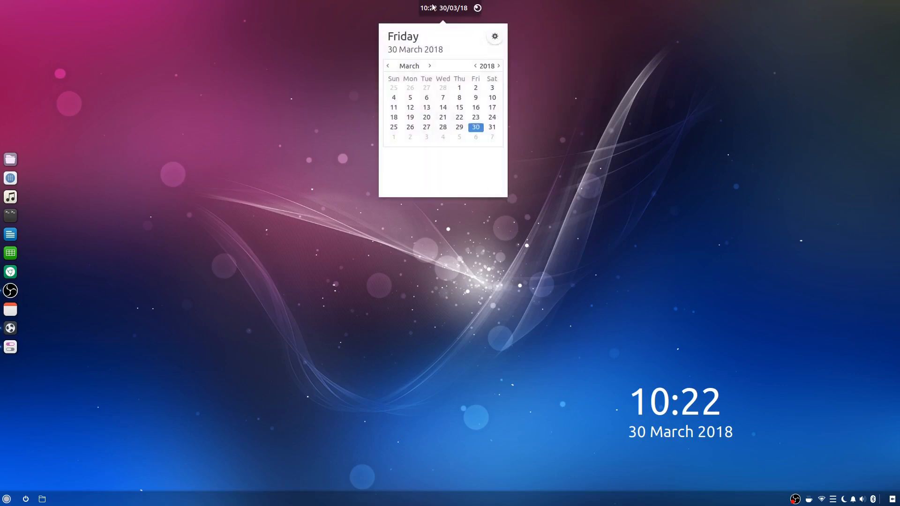
click(433, 7)
click(10, 309)
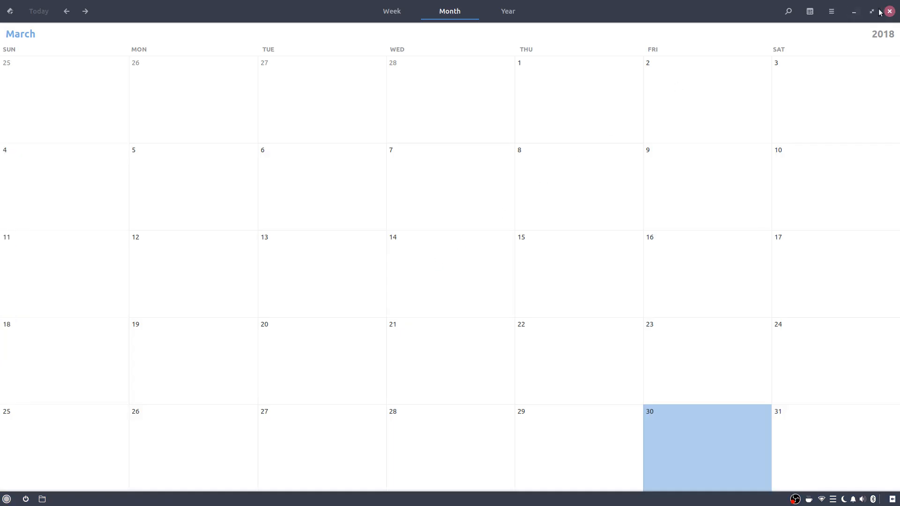
click(889, 11)
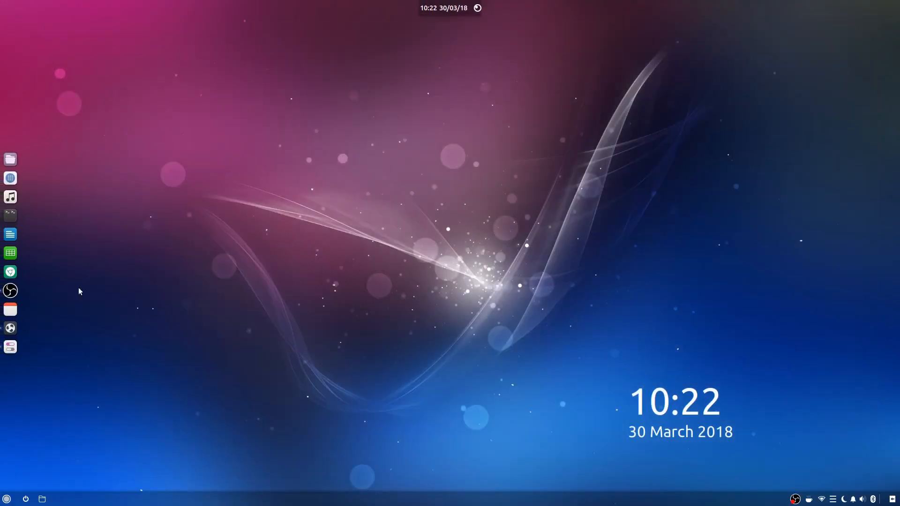
- Examine the application menu's categories and program list, and close the menu again
click(7, 498)
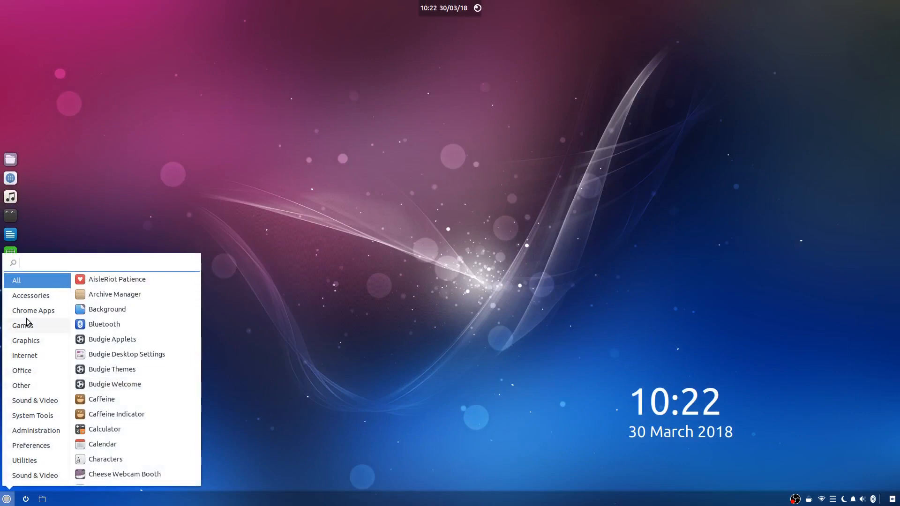
click(4, 500)
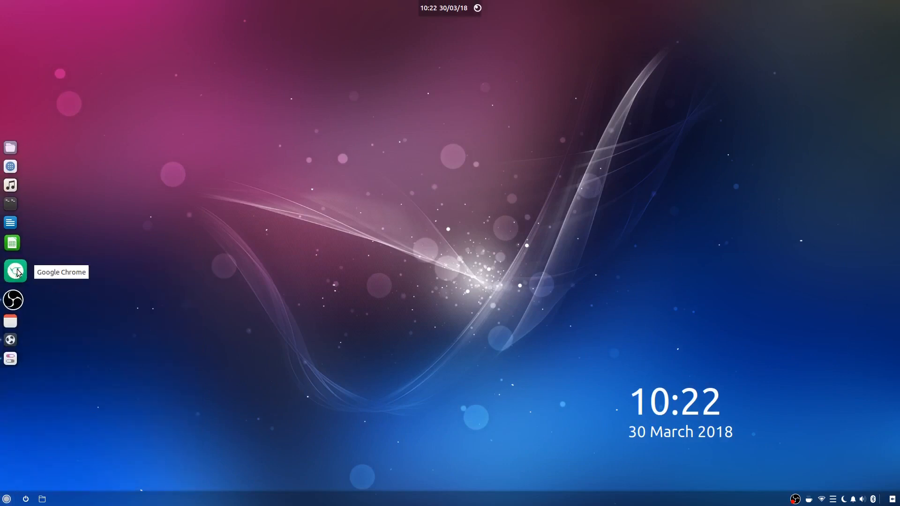
click(6, 500)
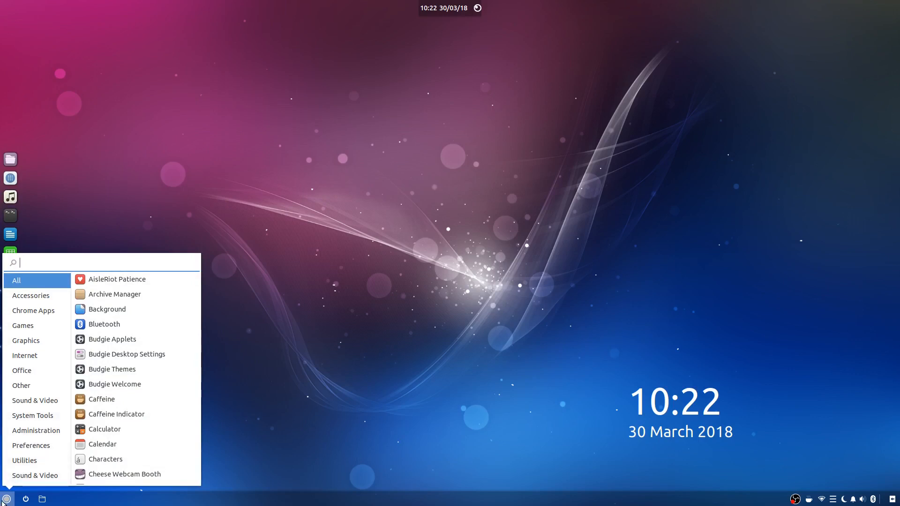
click(4, 501)
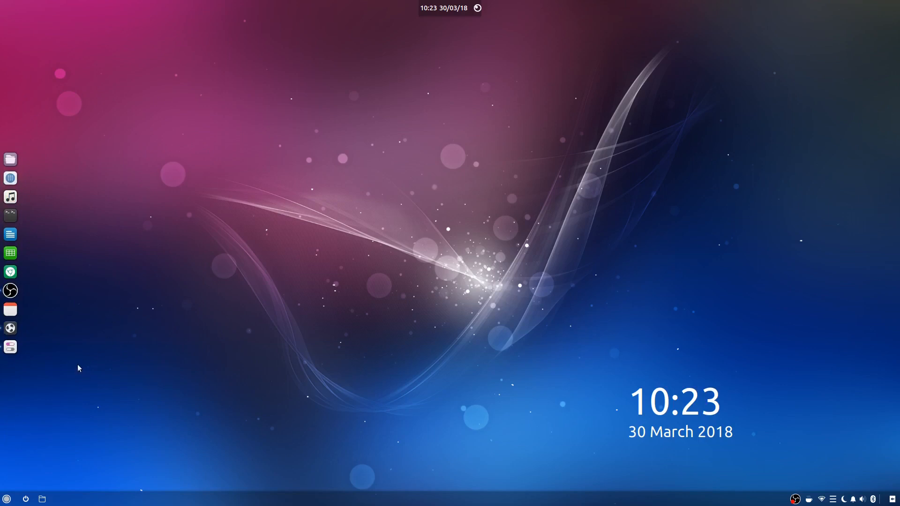
click(7, 498)
click(7, 499)
- Remove Plank from the autostart apps in Budgie Desktop Settings and close the settings window
click(15, 349)
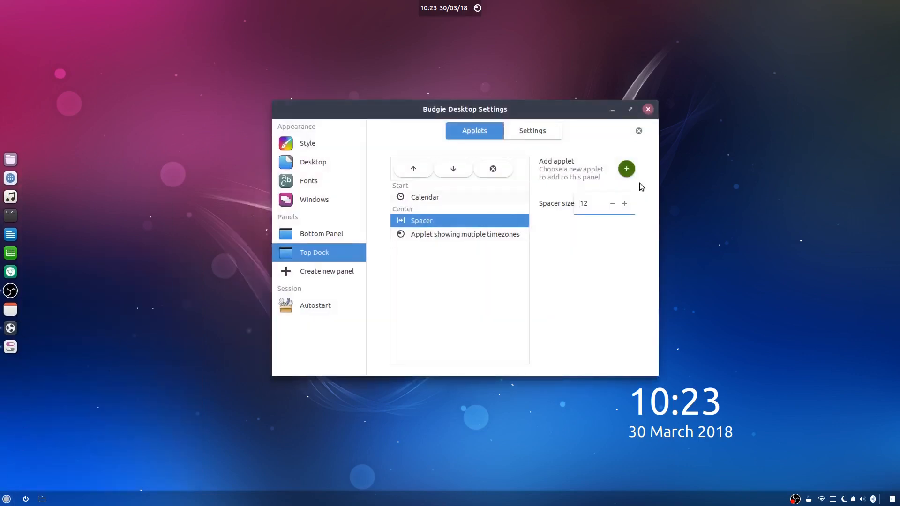
click(322, 305)
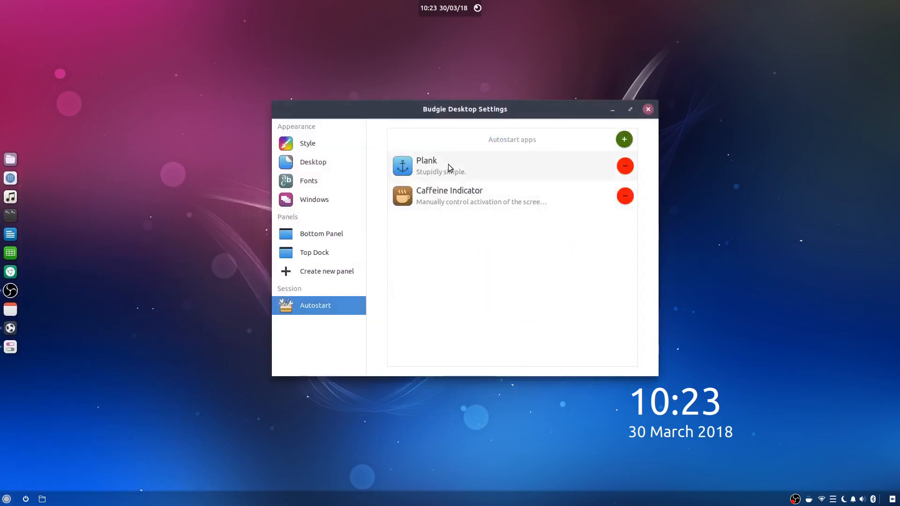
click(625, 165)
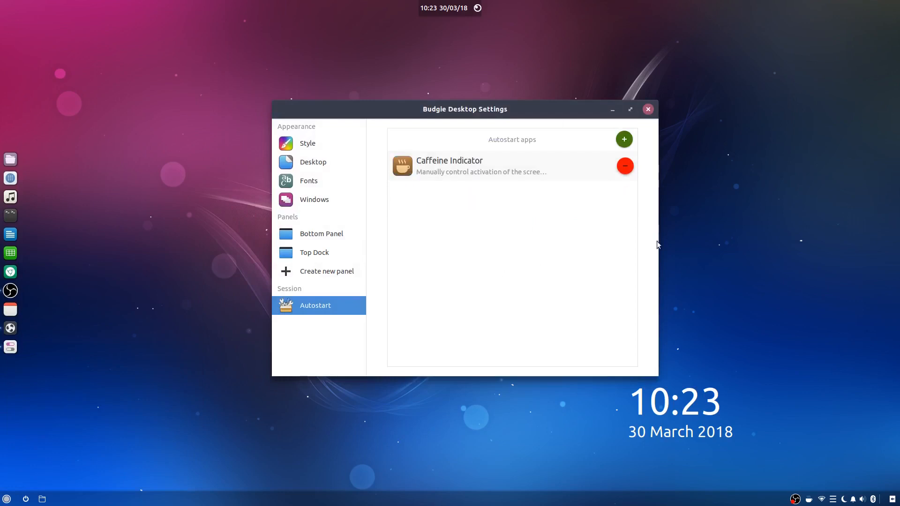
click(648, 109)
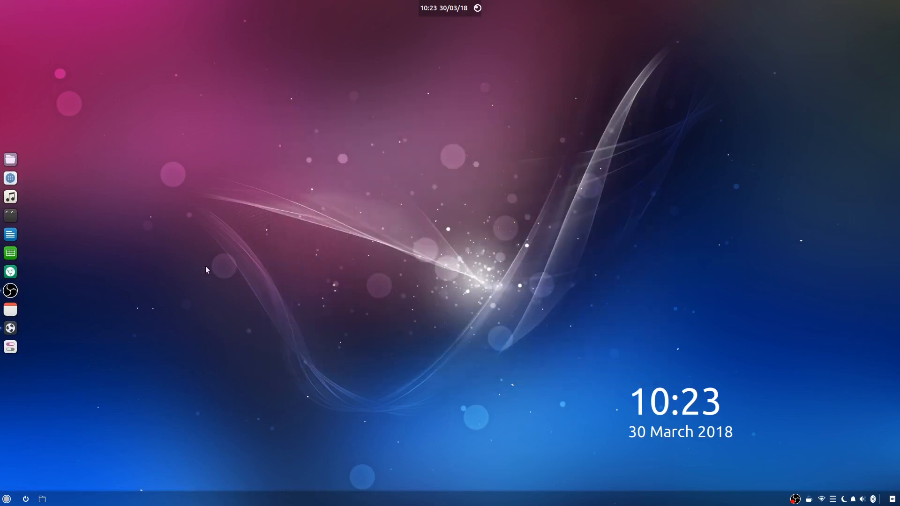
- View the Plank dock's preferences, close them, and quit the dock
right_click(12, 214)
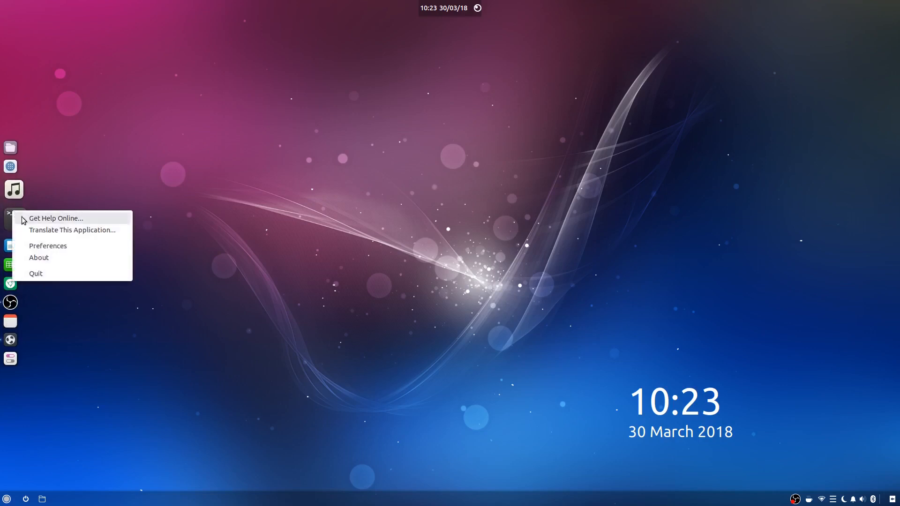
click(67, 251)
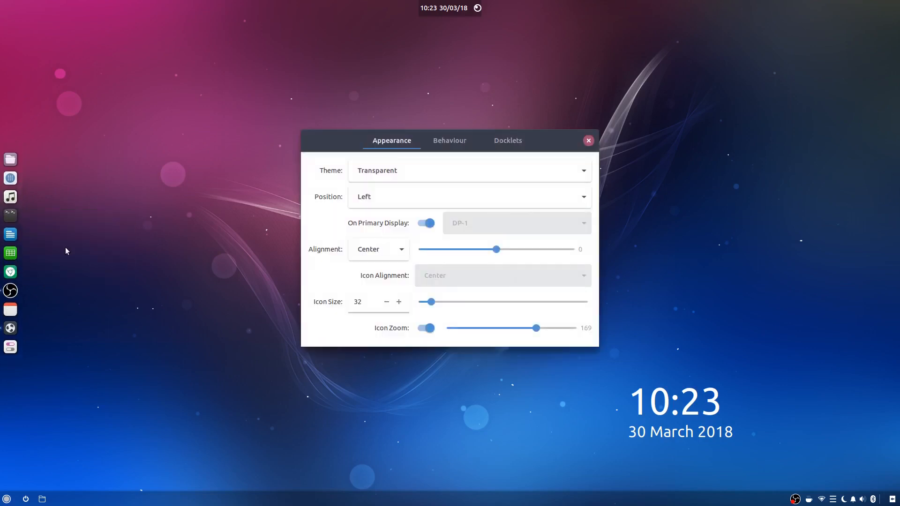
click(588, 141)
right_click(14, 232)
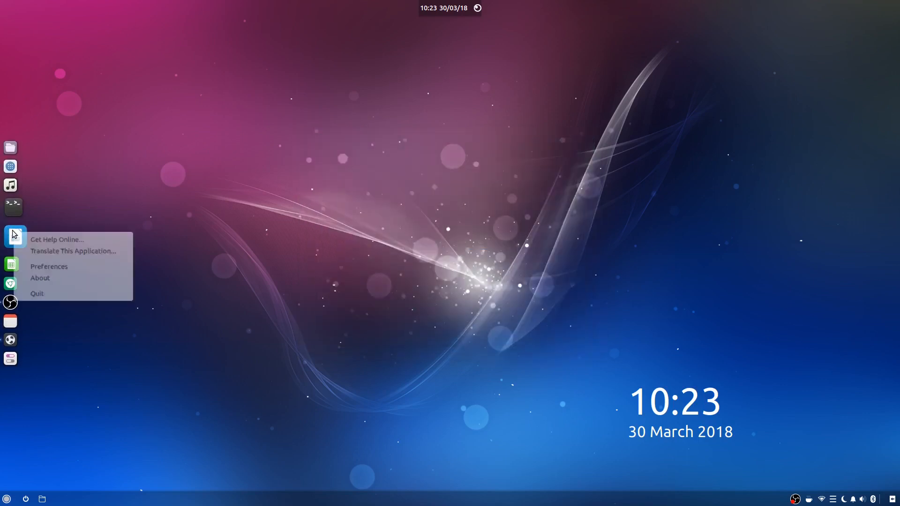
click(41, 297)
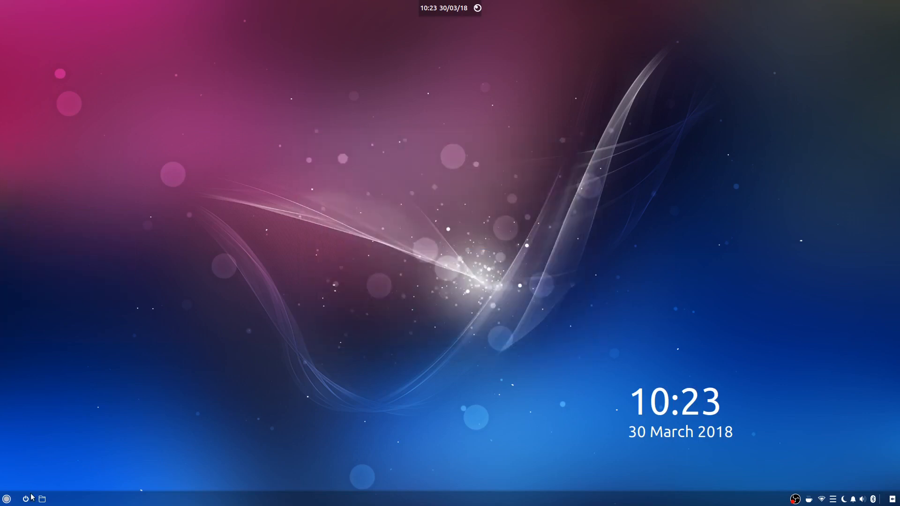
- Open the Bottom Panel's applet list in Budgie Desktop Settings
click(892, 499)
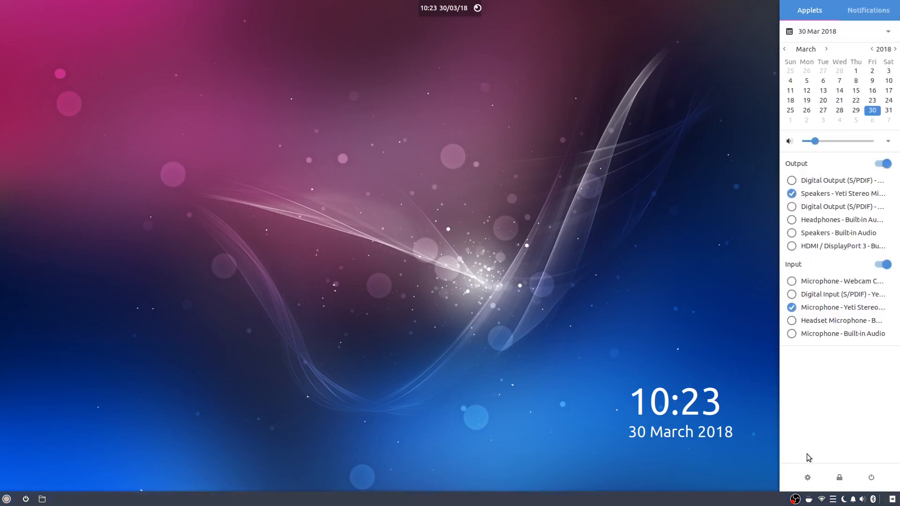
click(807, 478)
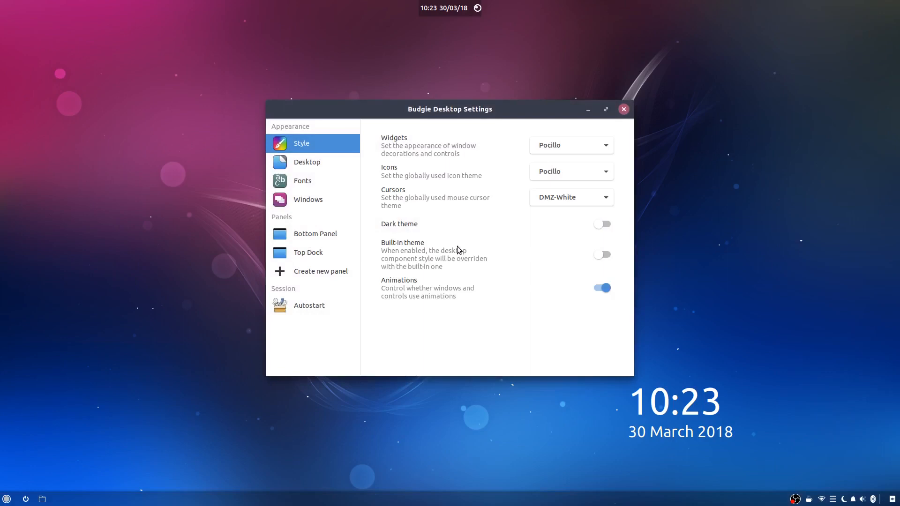
click(308, 236)
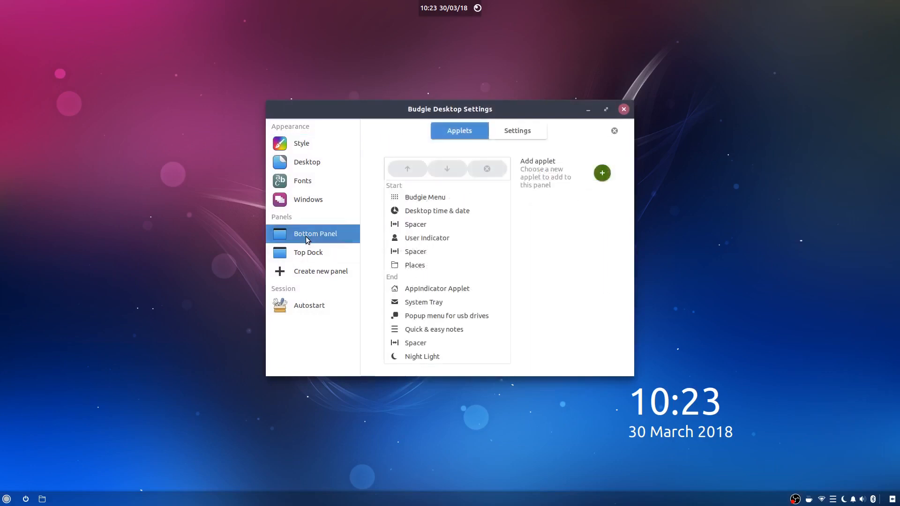
- Try the Task List applet on the Bottom Panel and remove it again
click(605, 177)
scroll(444, 237, down, 15)
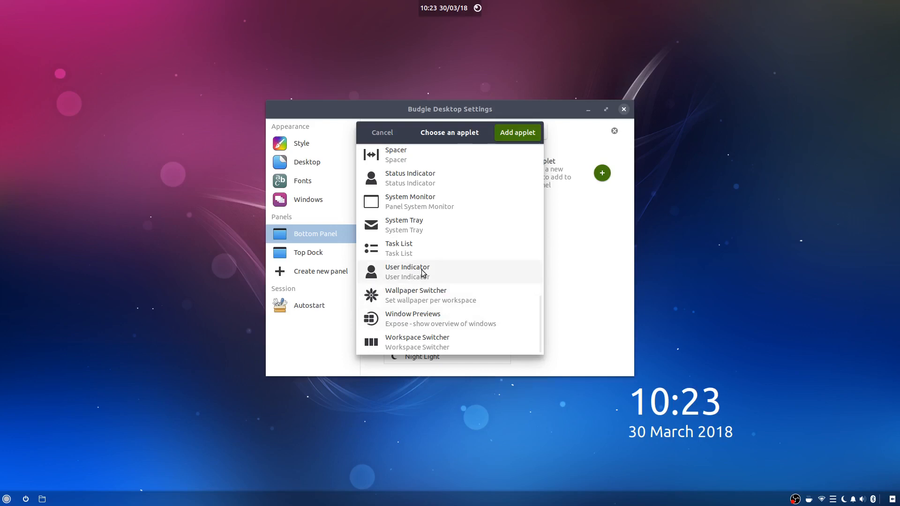
scroll(424, 251, up, 1)
scroll(422, 247, down, 1)
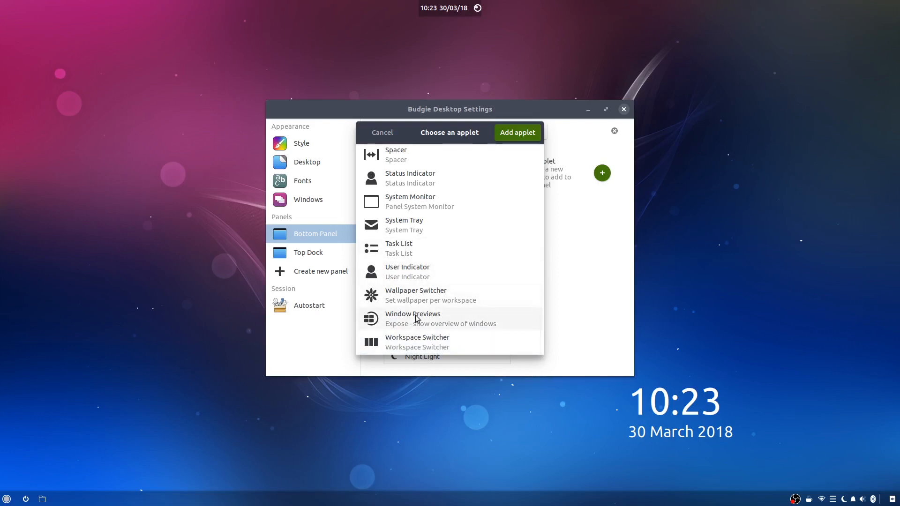
click(403, 249)
click(516, 133)
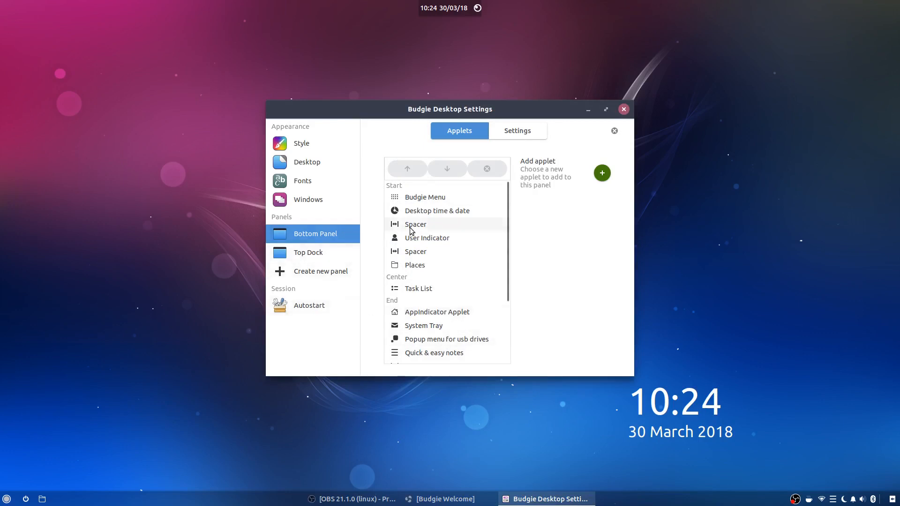
click(424, 287)
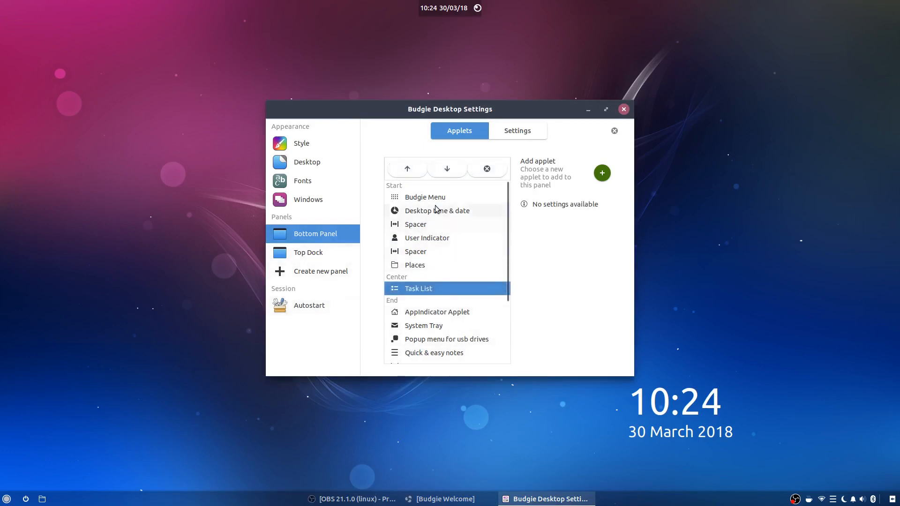
click(487, 169)
click(540, 206)
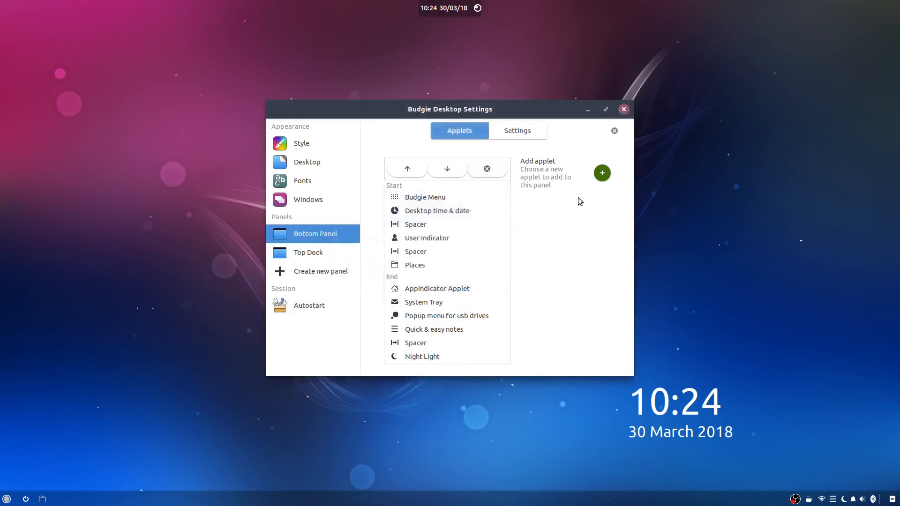
- Add the Icon Task List applet to the Bottom Panel
click(603, 173)
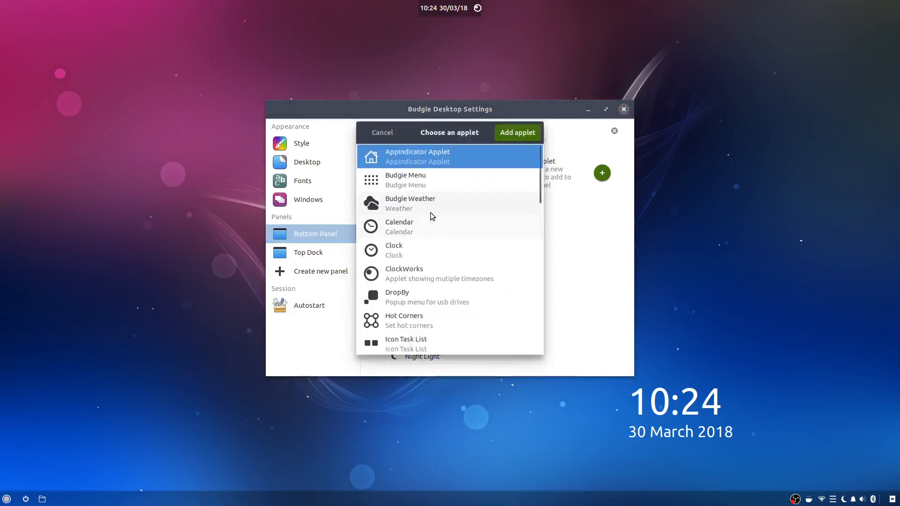
scroll(428, 238, down, 1)
scroll(429, 240, down, 2)
click(405, 260)
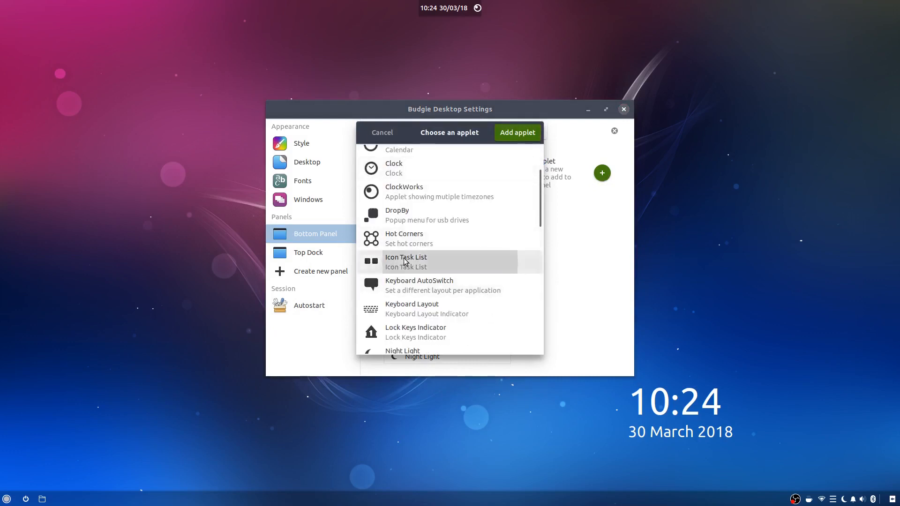
click(405, 262)
click(504, 134)
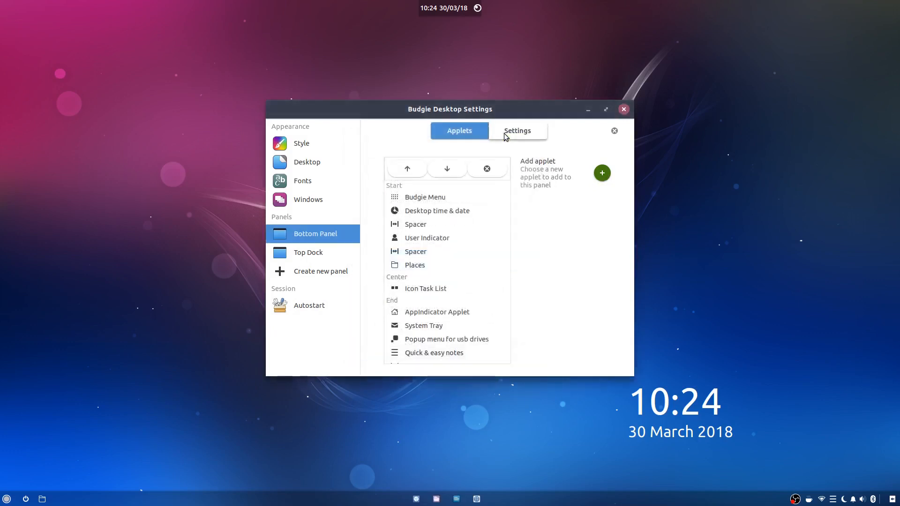
- Move the Icon Task List applet into the Bottom Panel's Start section, directly after Places
click(422, 290)
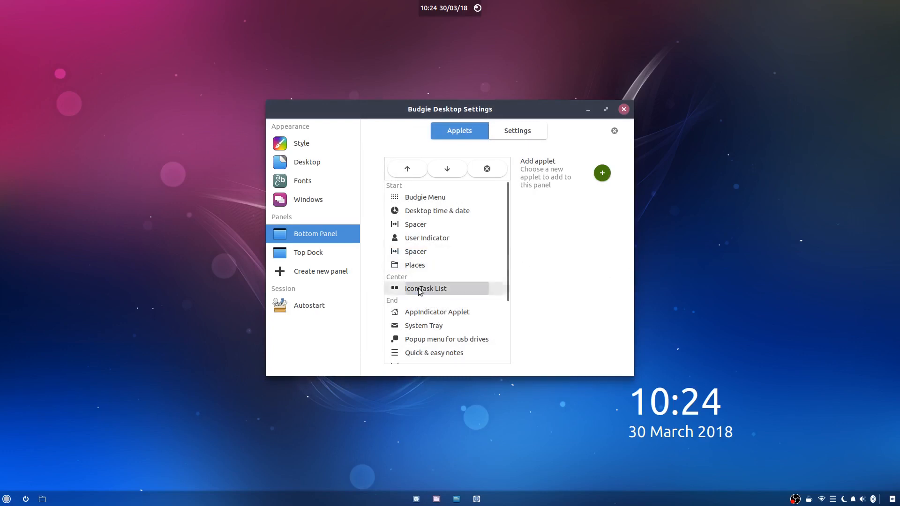
click(408, 169)
click(408, 170)
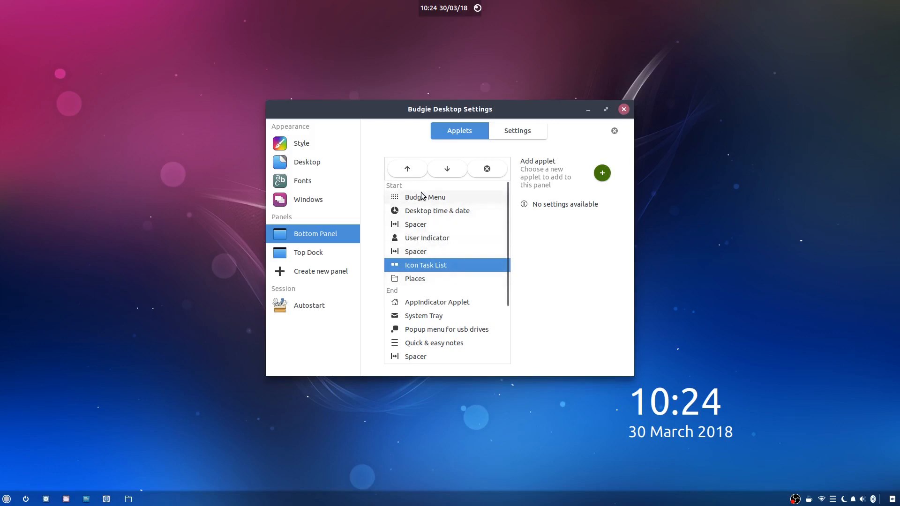
click(447, 170)
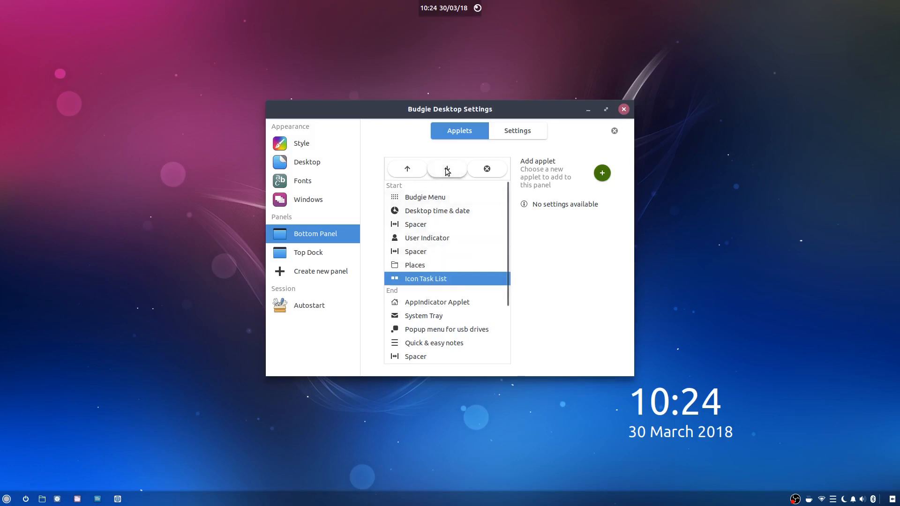
- Add another Spacer applet to the Bottom Panel
click(602, 173)
scroll(441, 281, down, 3)
scroll(438, 280, down, 5)
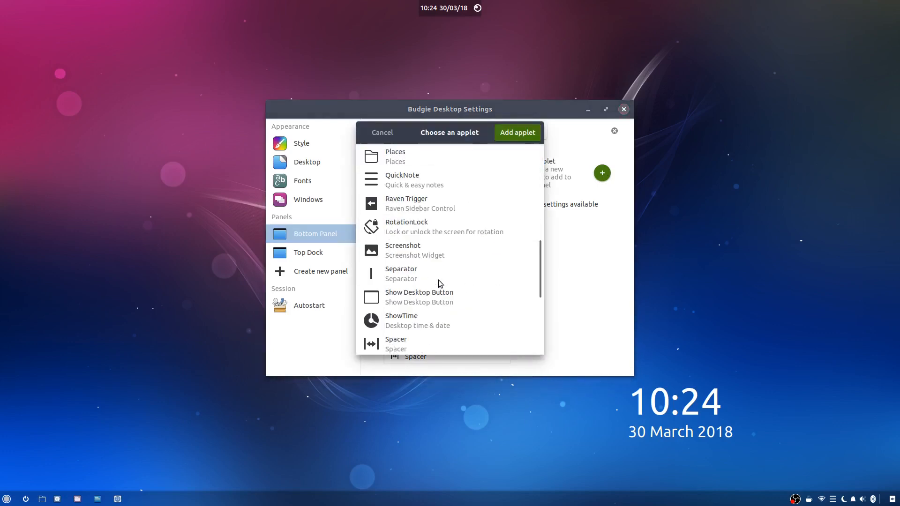
scroll(413, 262, down, 2)
click(434, 294)
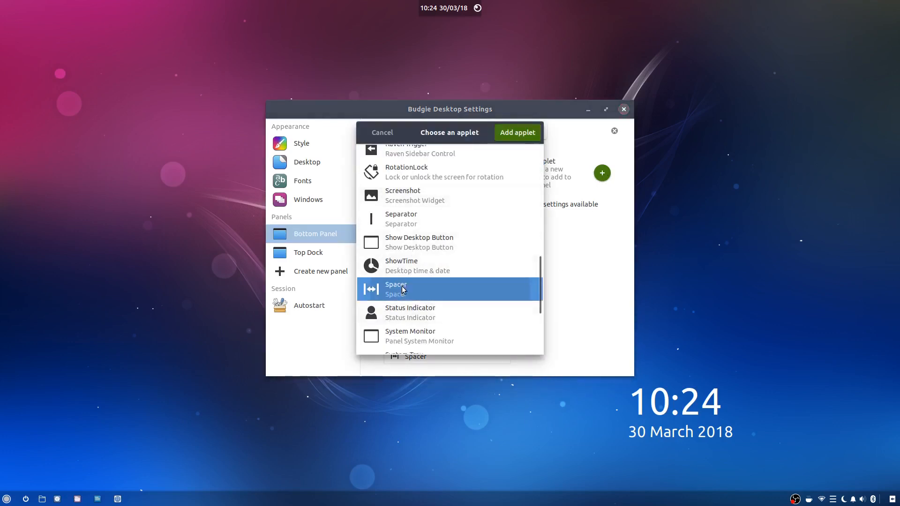
click(517, 133)
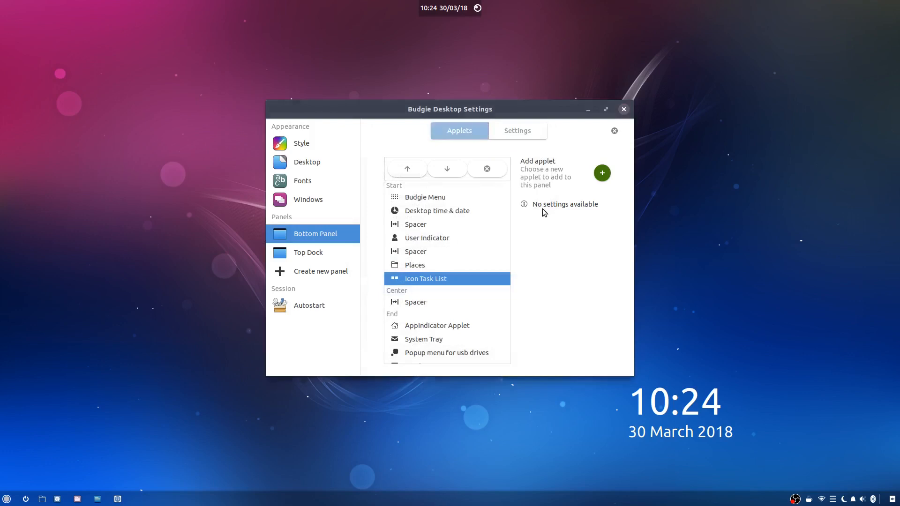
- Move the new Spacer into the Start section, between Places and Icon Task List
click(428, 302)
click(408, 170)
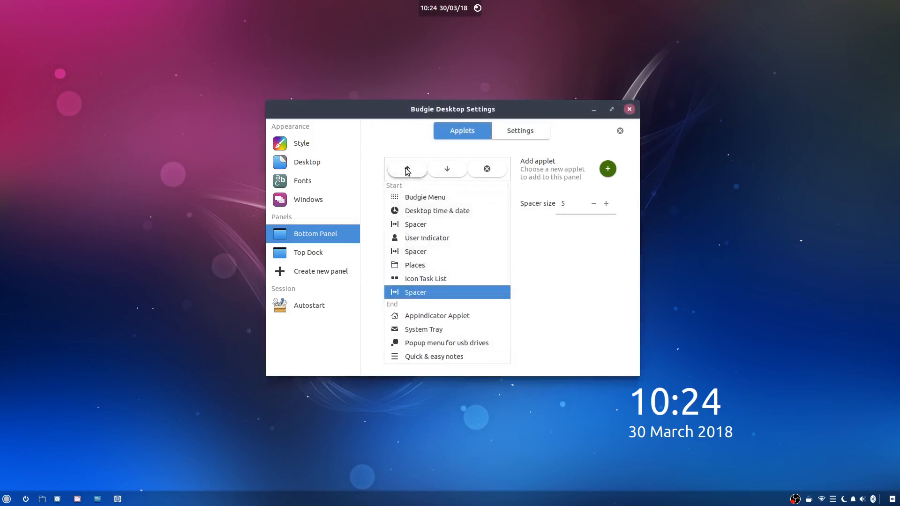
click(407, 170)
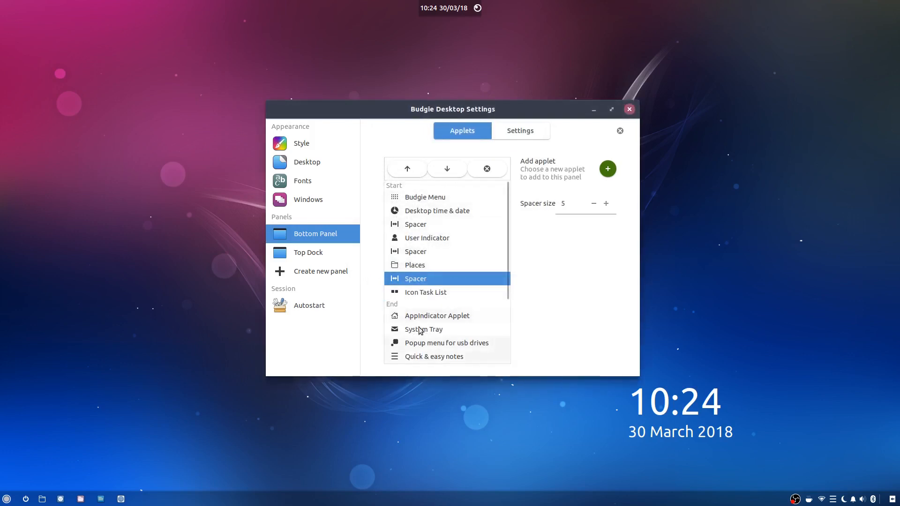
- Set the size of the Spacer between Places and Icon Task List to 12
click(605, 205)
click(605, 205)
click(605, 206)
click(606, 205)
click(605, 205)
click(605, 205)
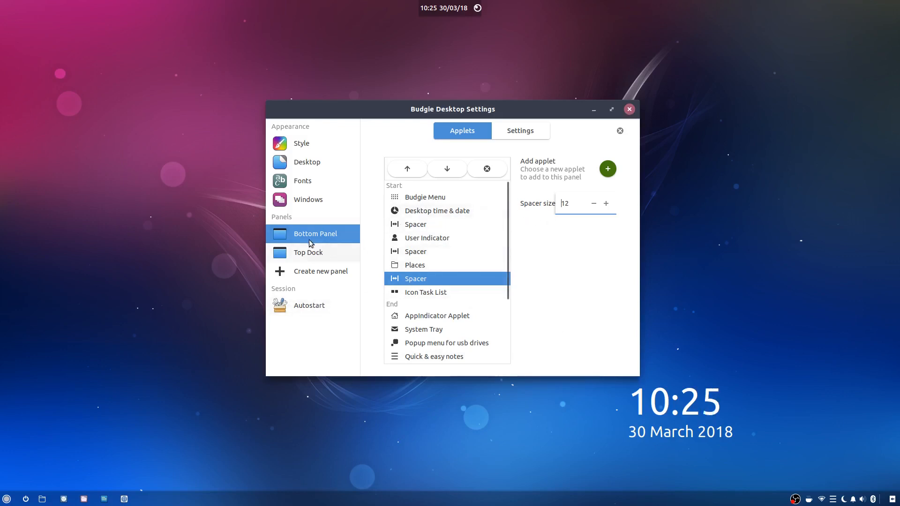
- Set the Bottom Panel's size to 40 and close Budgie Desktop Settings
click(518, 132)
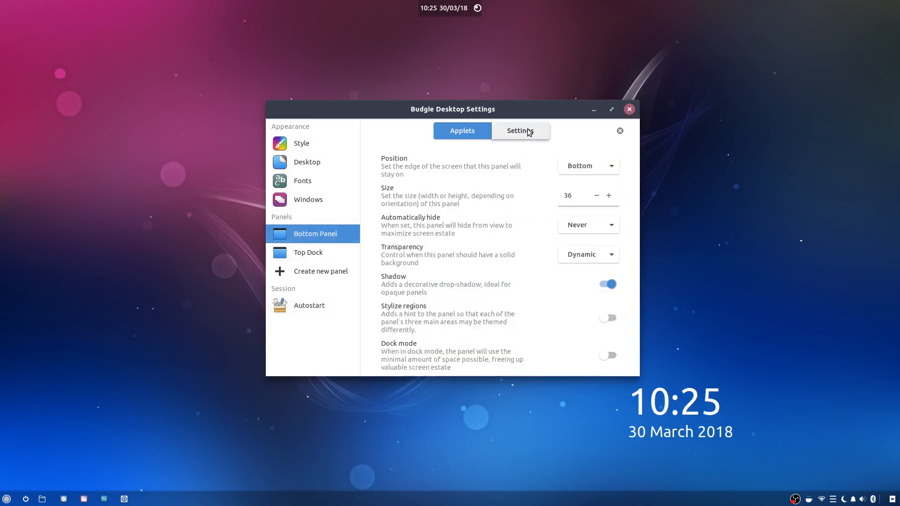
click(608, 196)
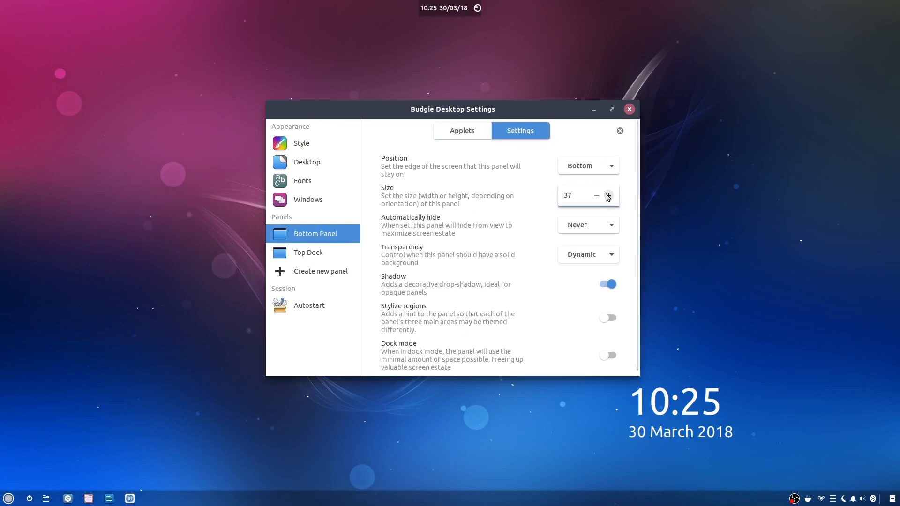
click(608, 195)
click(608, 196)
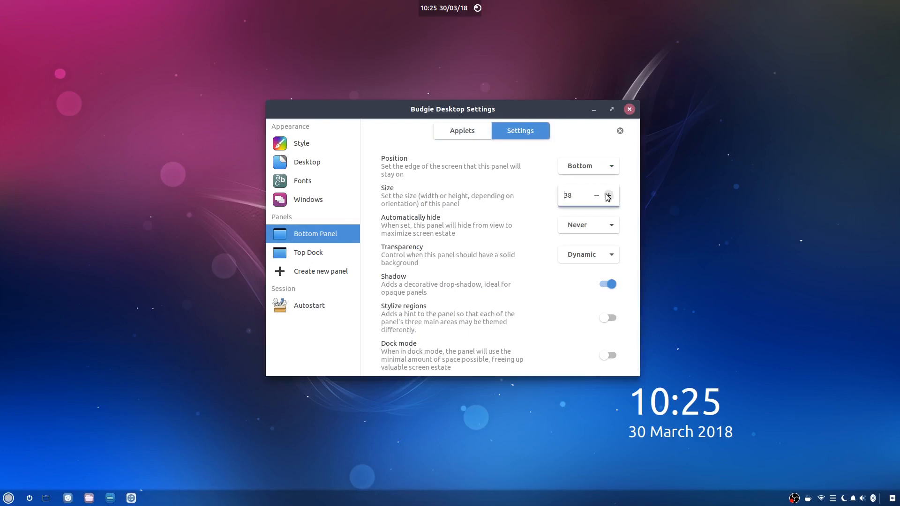
click(608, 196)
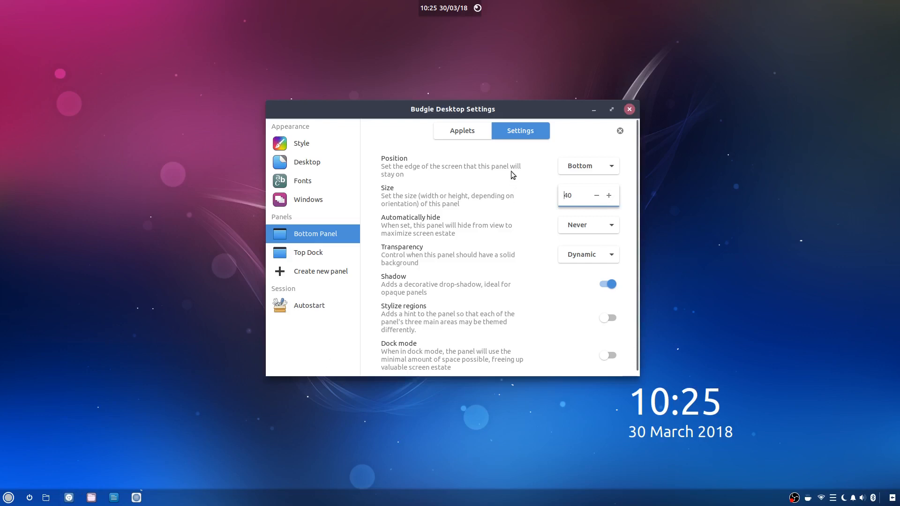
click(629, 111)
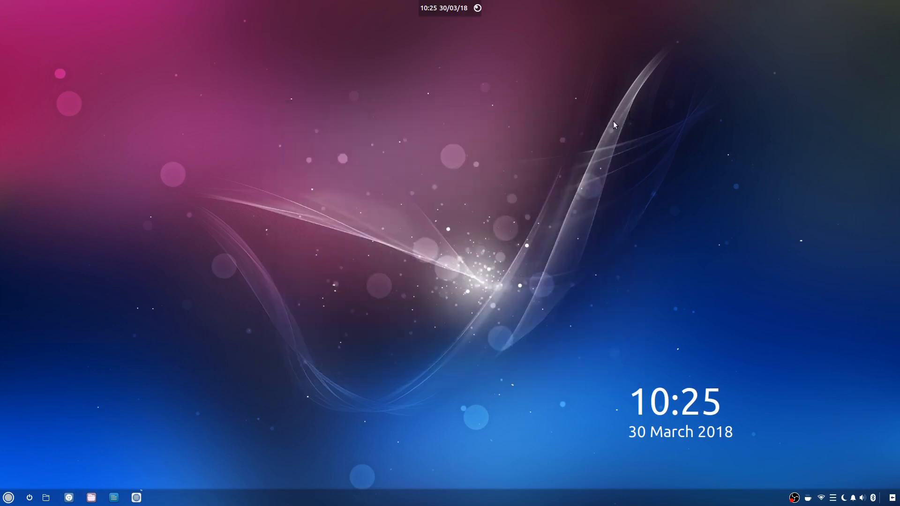
- View the Places, User Indicator and Budgie Menu popovers on the bottom panel, closing each one again
click(44, 500)
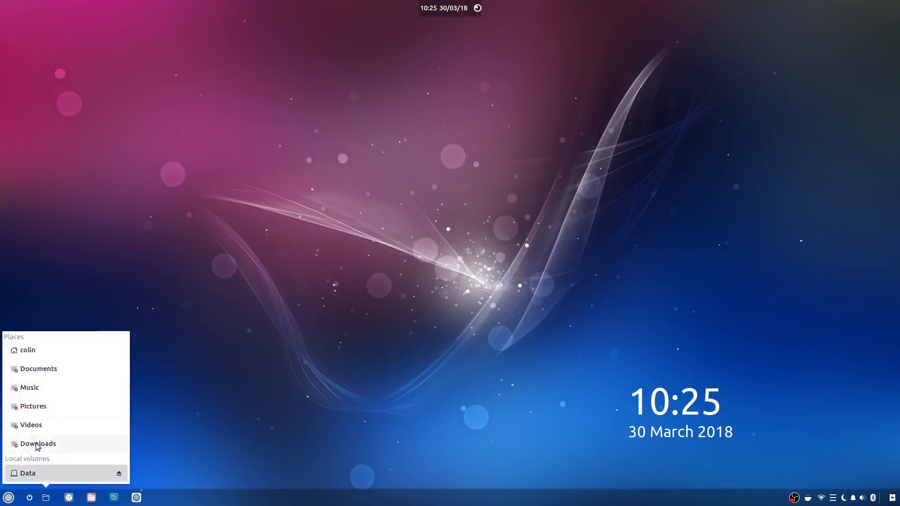
click(43, 500)
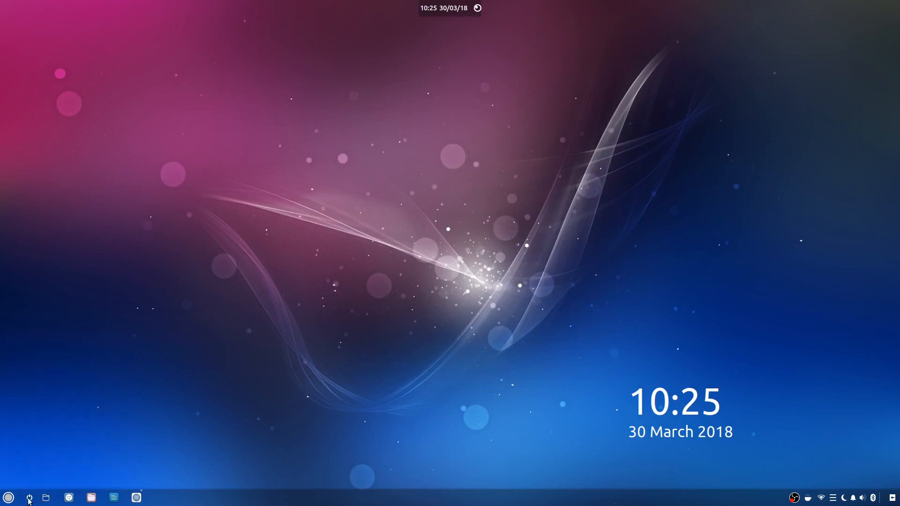
click(29, 498)
click(29, 500)
click(10, 499)
click(10, 498)
- Try launching Files and Chromium from the bottom panel's icon task list, and close both windows
click(91, 499)
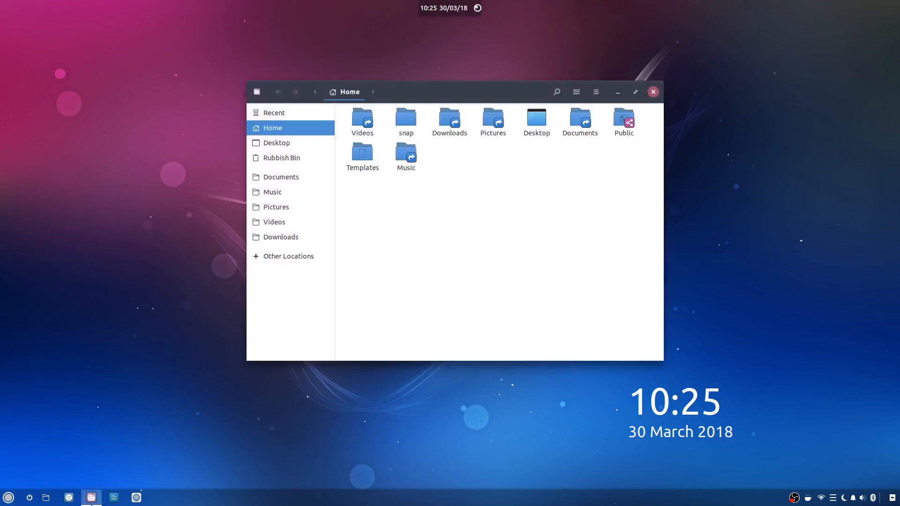
click(69, 498)
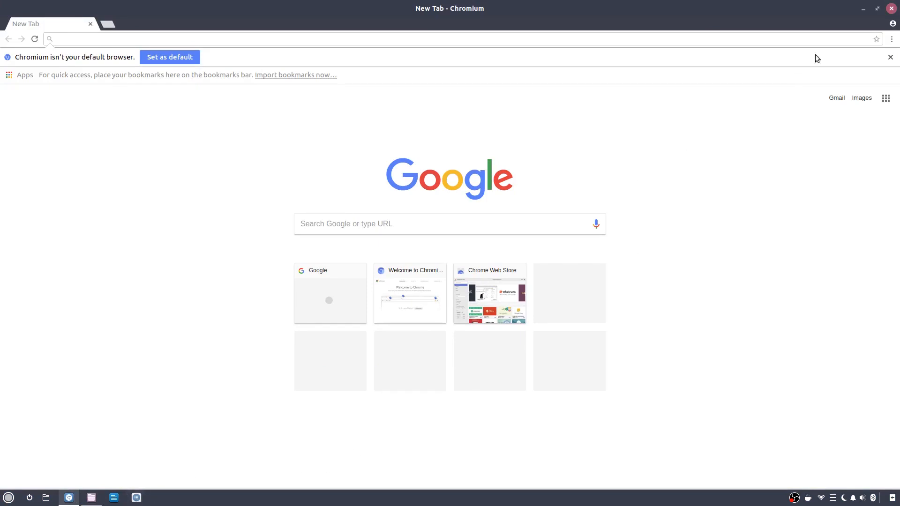
click(892, 8)
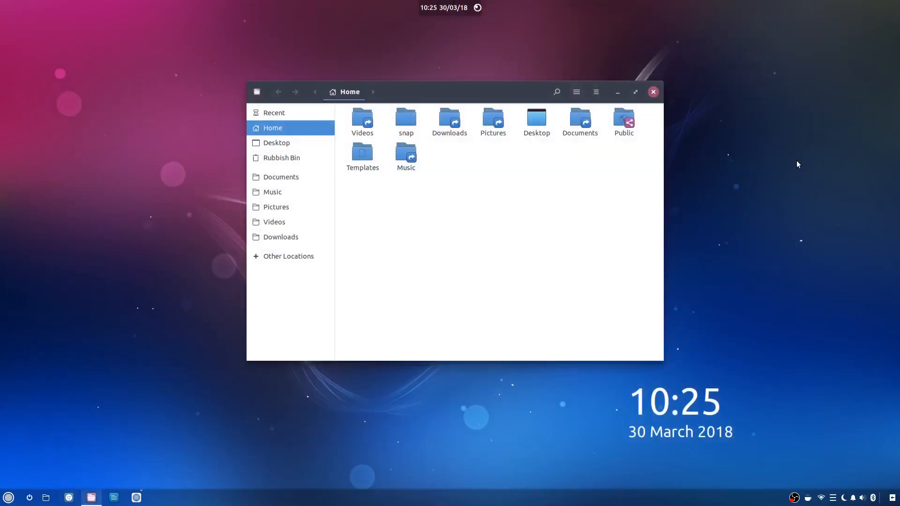
click(653, 92)
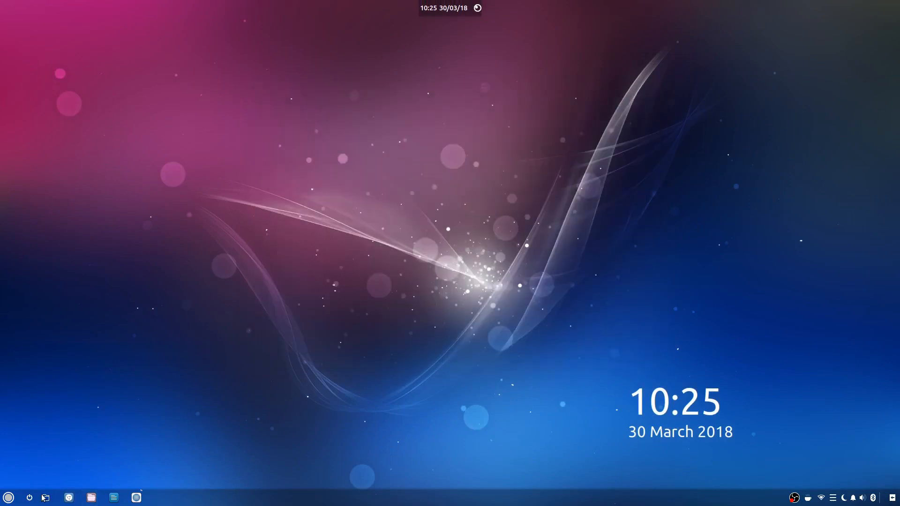
- Find Synaptic Package Manager in the application menu, launch it, and authenticate with the account password
click(14, 500)
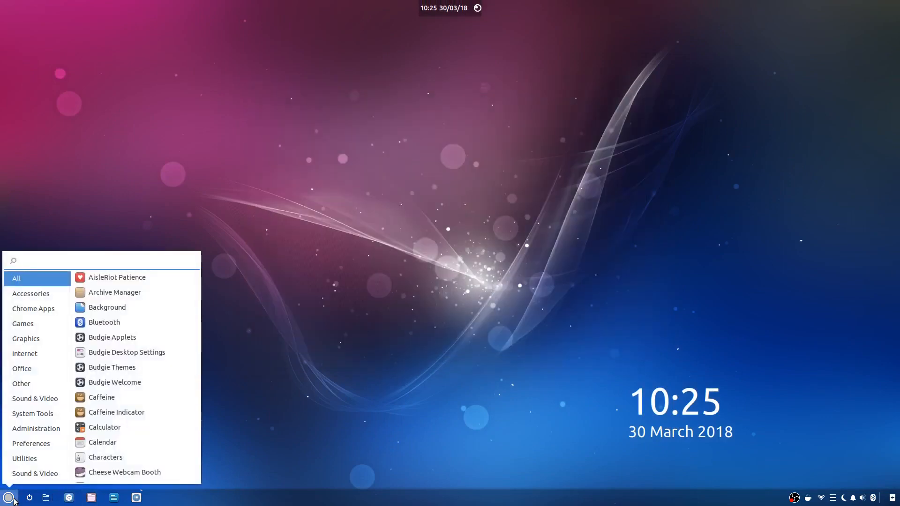
text(syna)
key(Return)
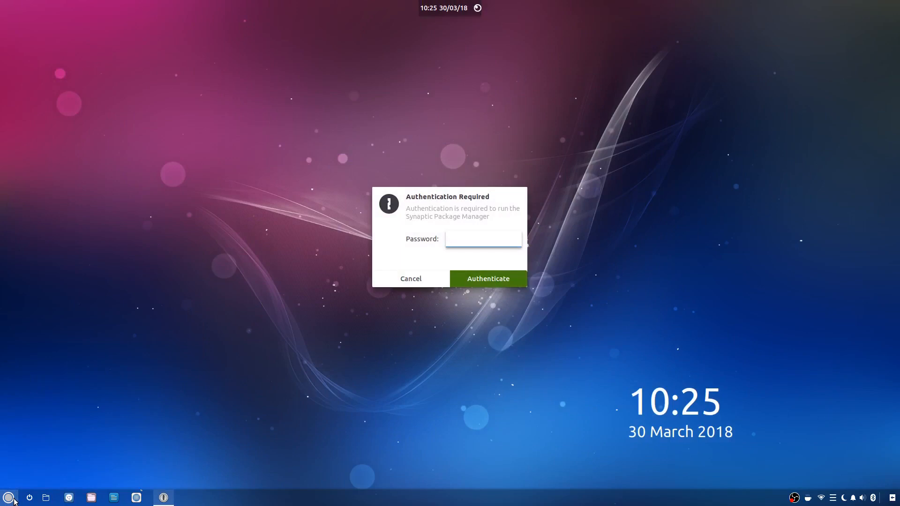
text(********)
key(Return)
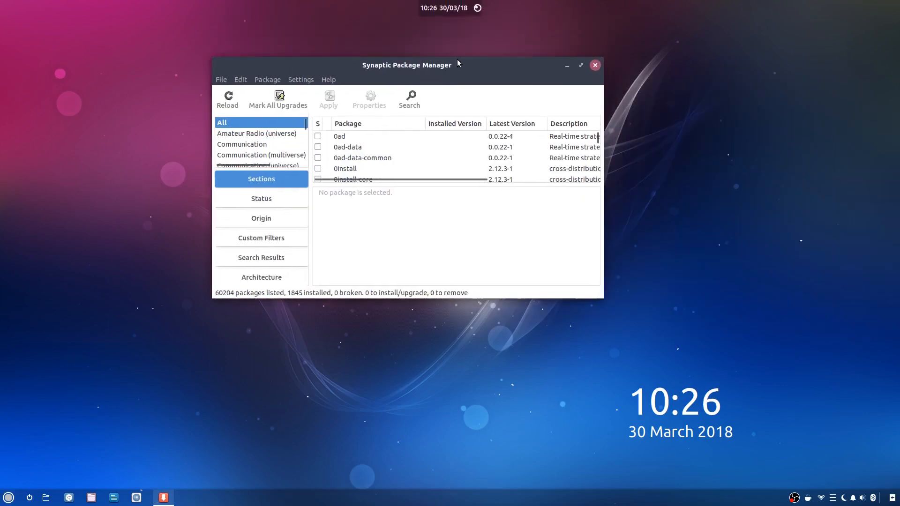
- Search the Synaptic package list for obs-studio
click(408, 100)
text(obs-studio)
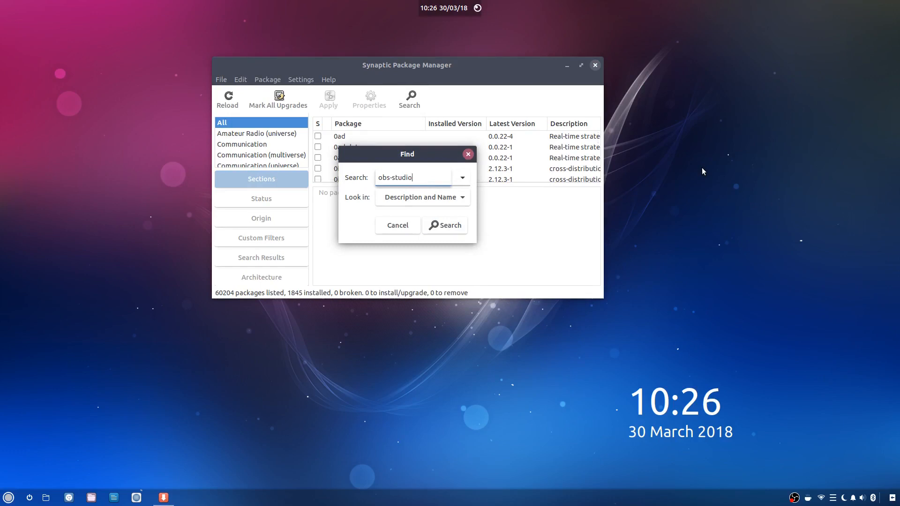
key(Return)
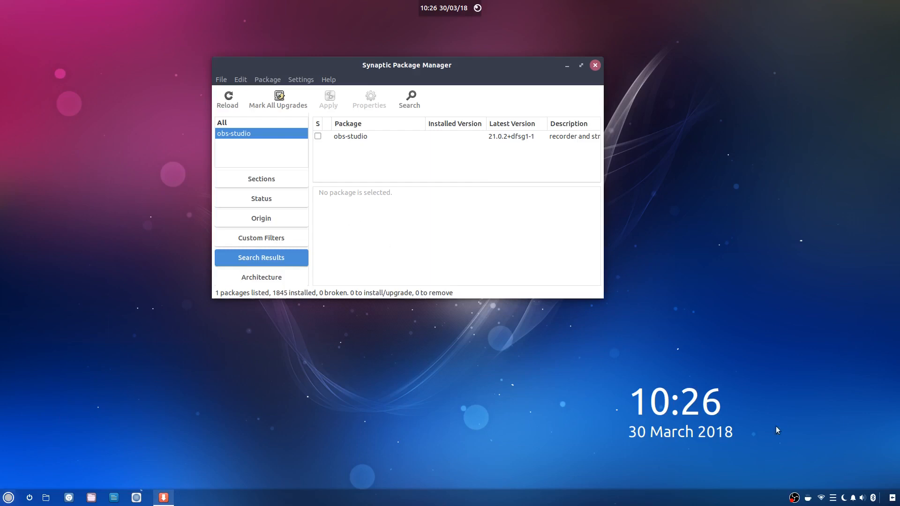
- Open Budgie Desktop Settings and add the Task List applet to the Bottom Panel
click(893, 498)
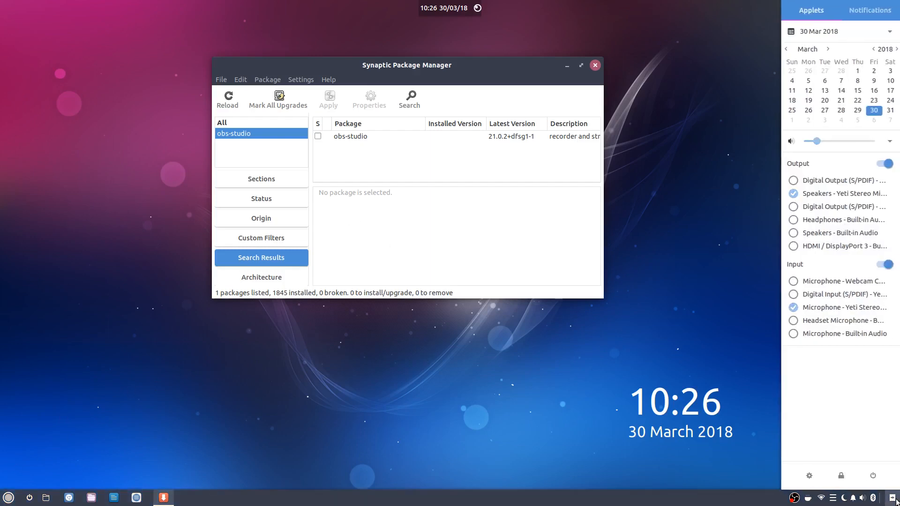
click(809, 475)
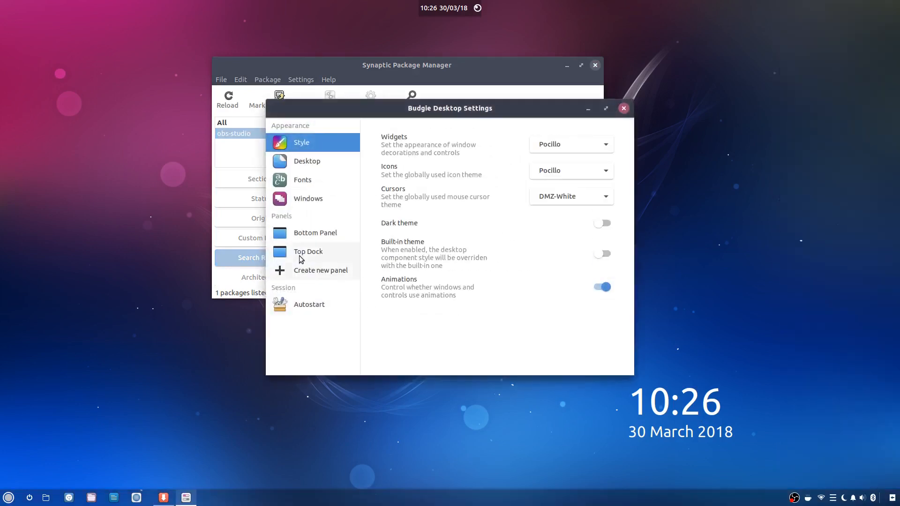
click(304, 233)
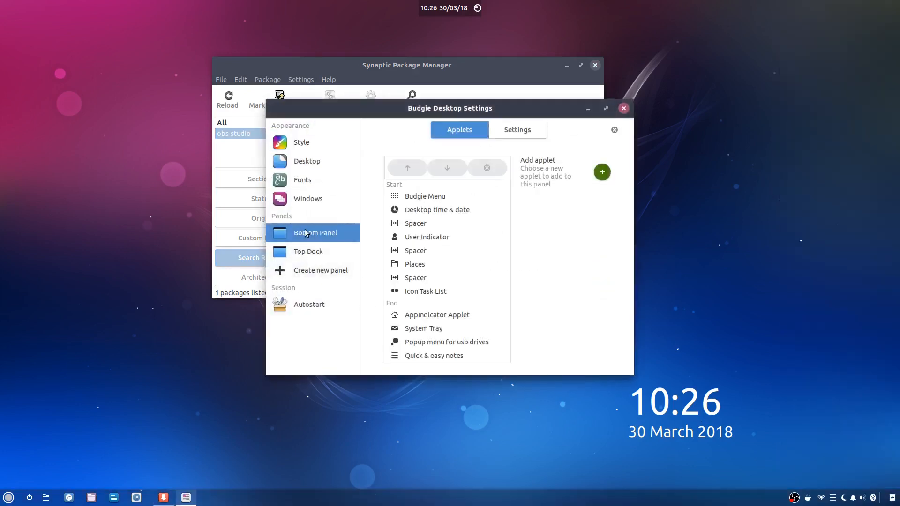
click(602, 171)
scroll(431, 262, down, 5)
scroll(432, 261, down, 5)
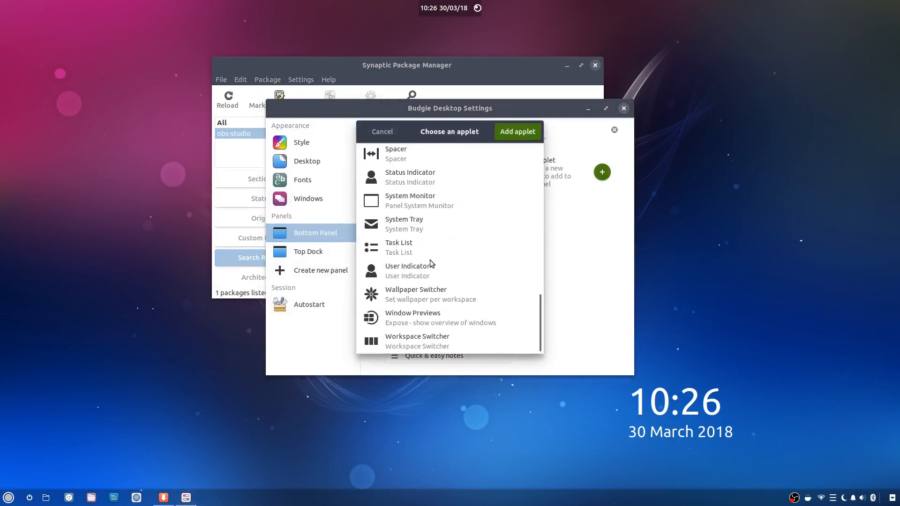
click(433, 248)
click(510, 134)
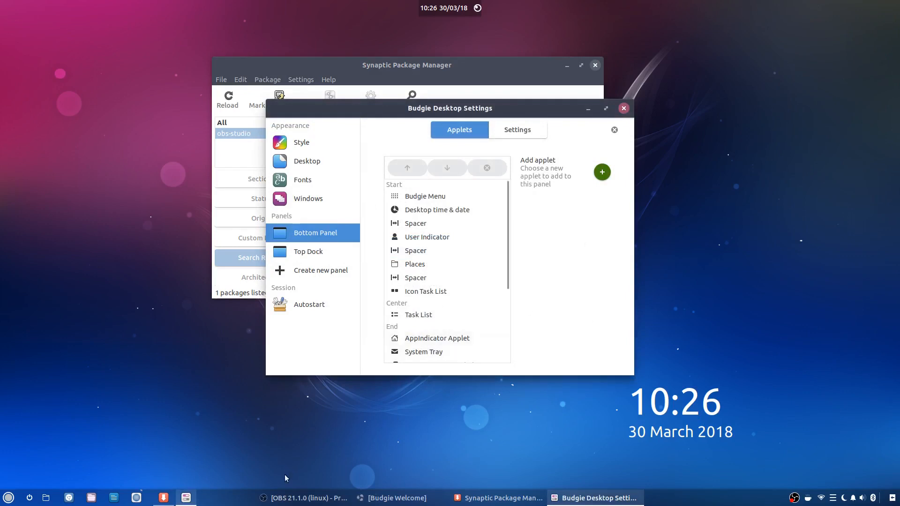
- Bring up OBS from the task list, check its Help menu, and minimise both OBS and Budgie Desktop Settings
click(304, 498)
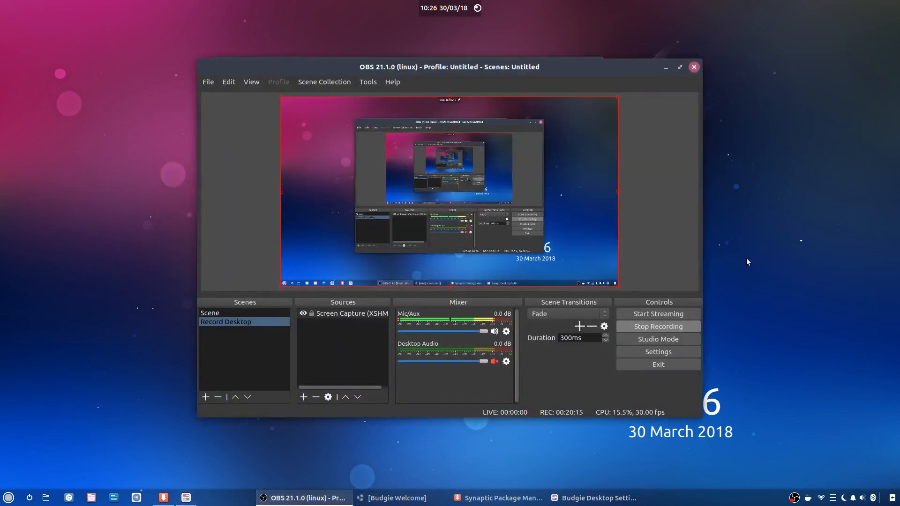
click(393, 82)
click(392, 82)
click(665, 67)
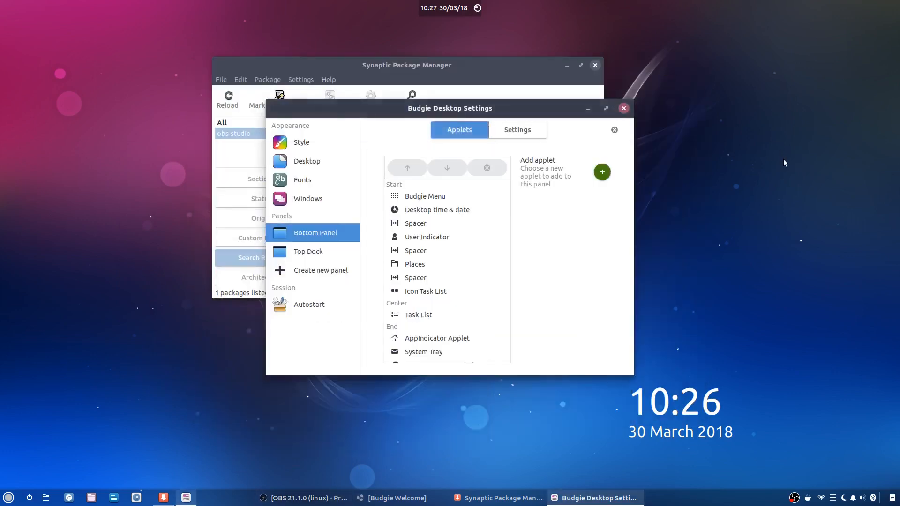
click(588, 109)
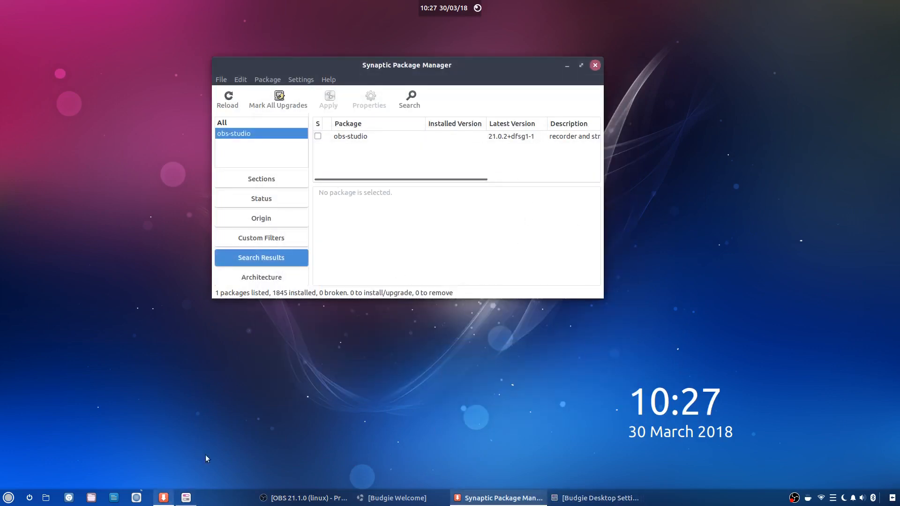
- Show and minimise the OBS window once more, and close Synaptic Package Manager
click(305, 498)
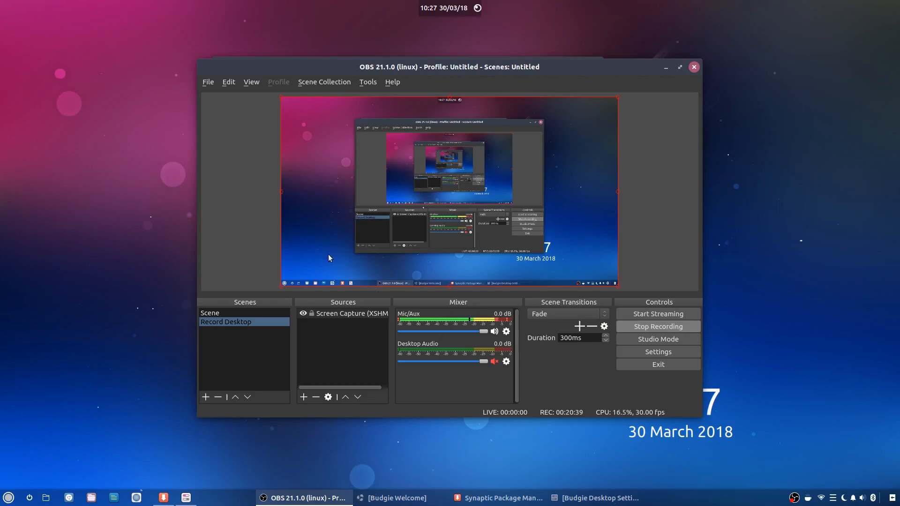
click(665, 68)
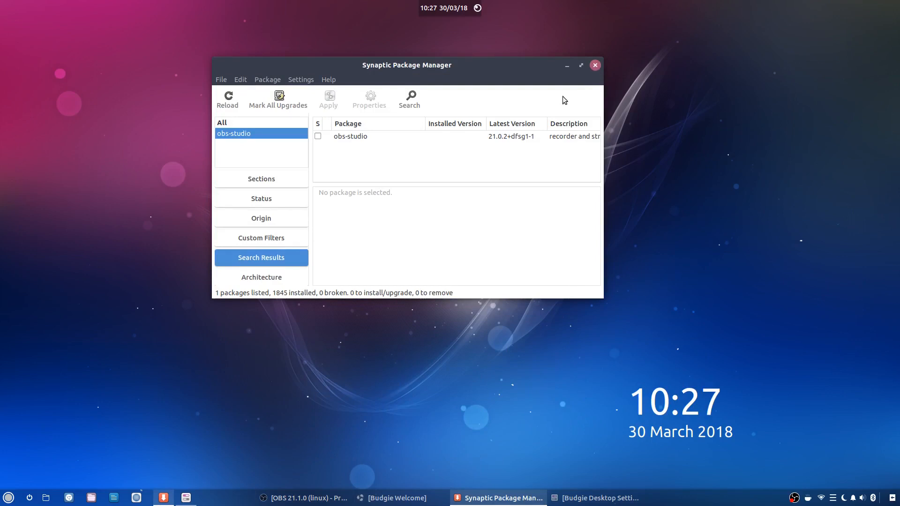
click(595, 65)
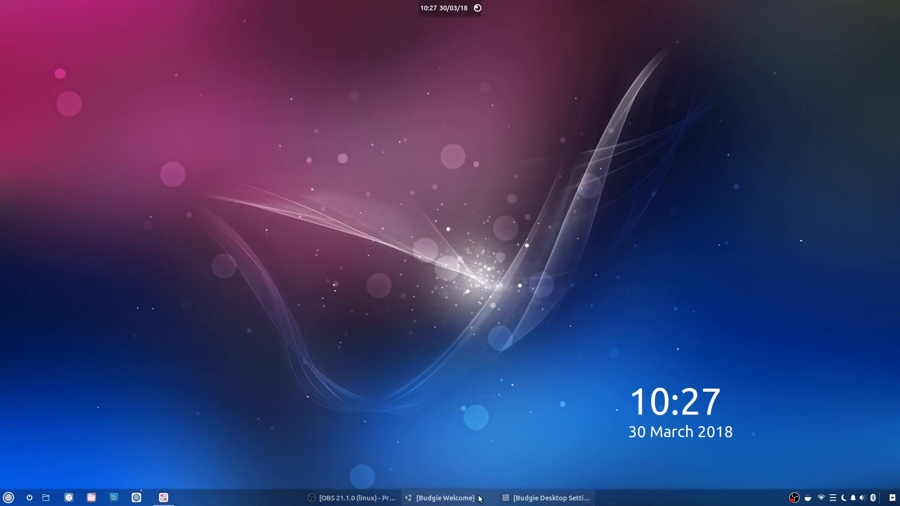
- Restore OBS and view the Video and Output pages of its settings to find the recording path
click(353, 498)
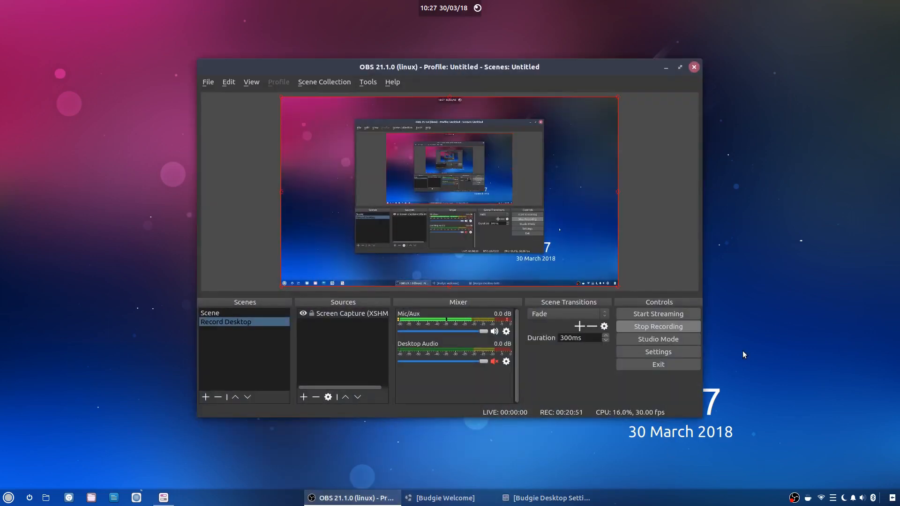
click(664, 352)
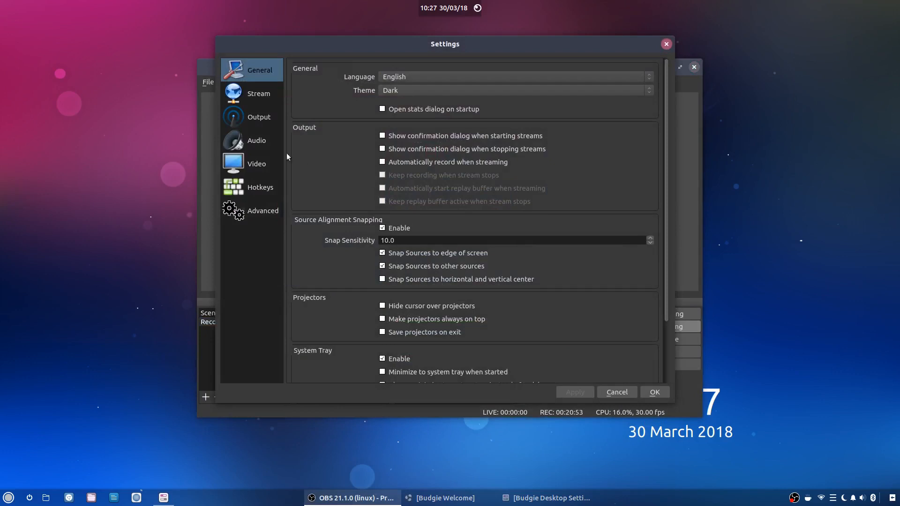
click(257, 168)
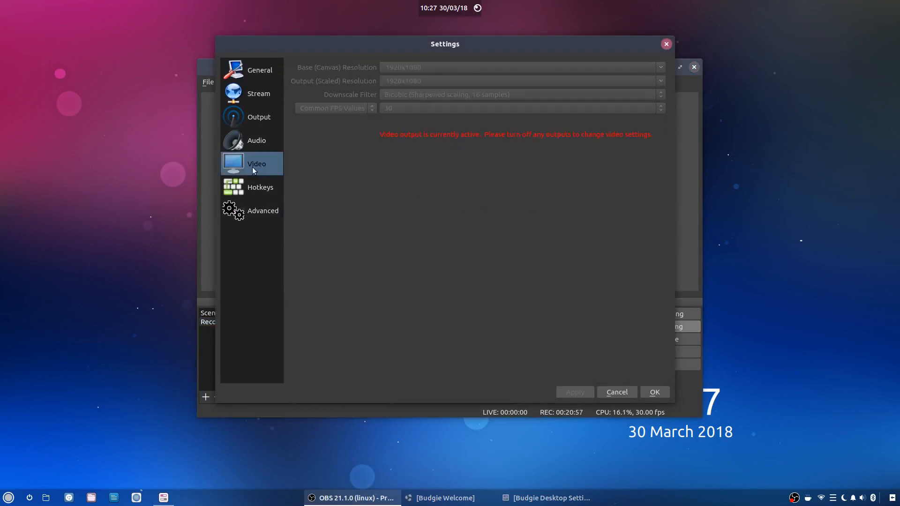
click(256, 112)
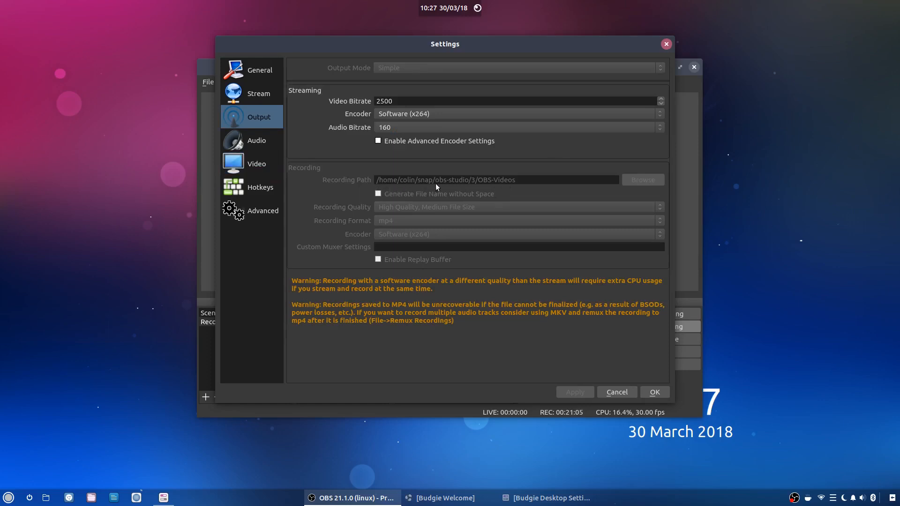
- Open the file manager, browse to snap/obs-studio/3, and view the available actions for the OBS-Videos folder
click(92, 497)
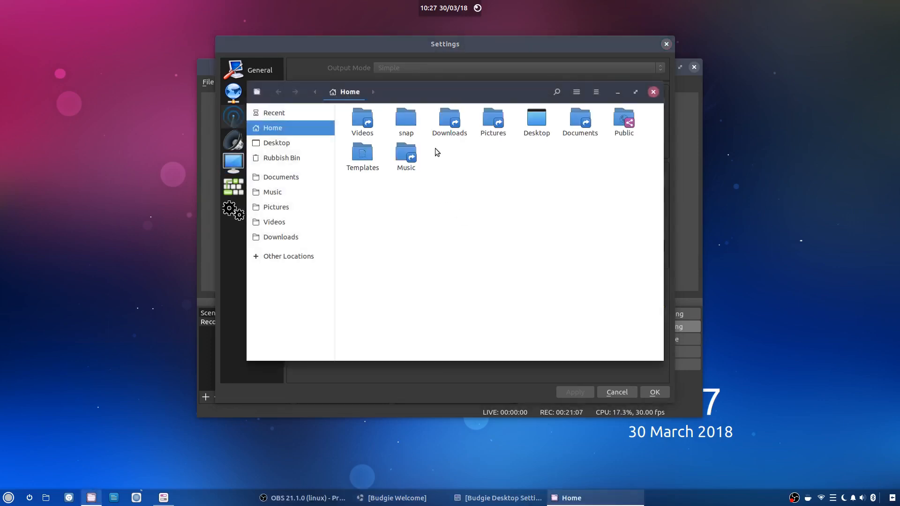
double_click(407, 122)
drag(451, 90, 479, 201)
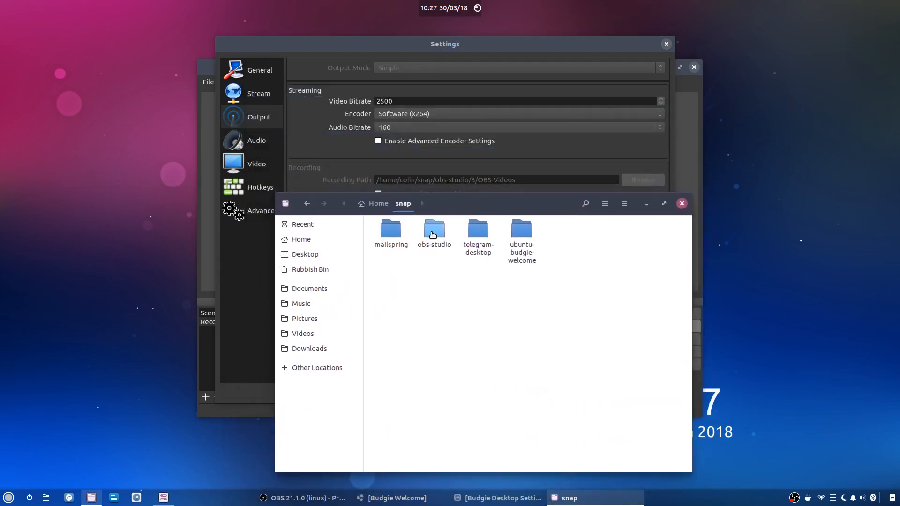
double_click(448, 231)
double_click(399, 244)
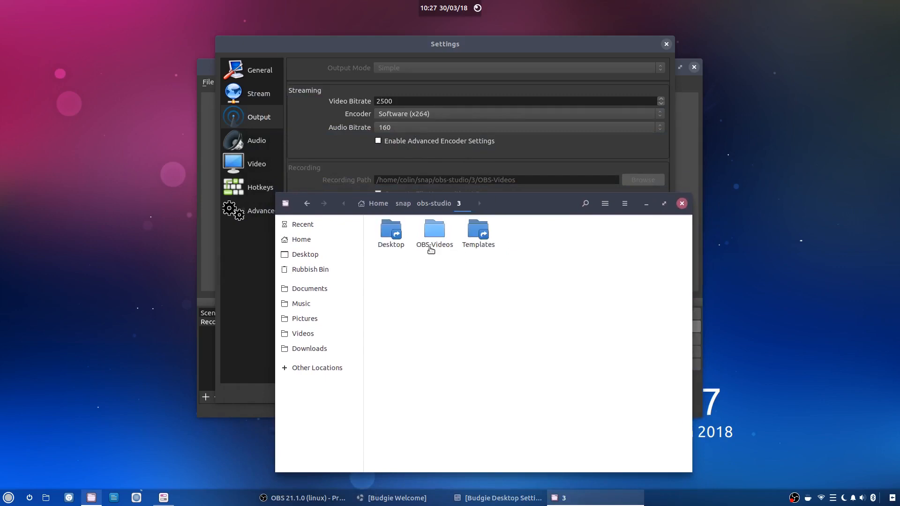
right_click(439, 230)
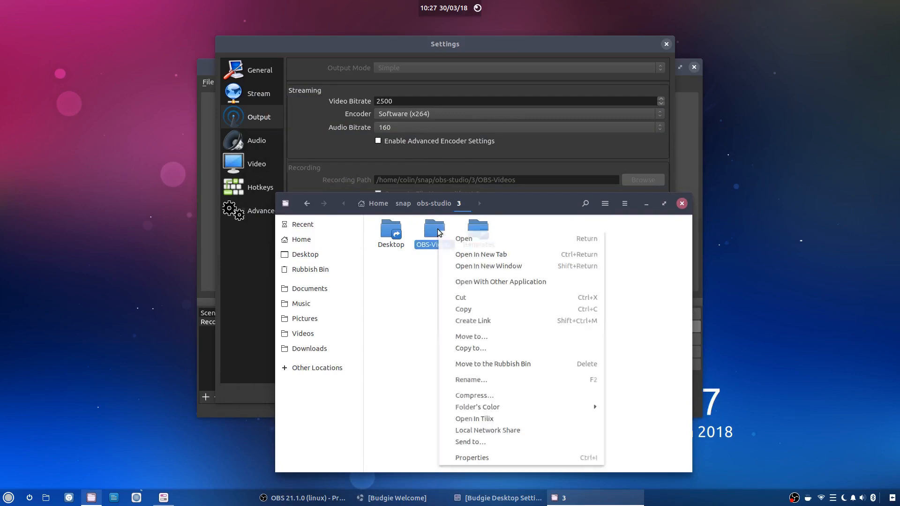
click(419, 308)
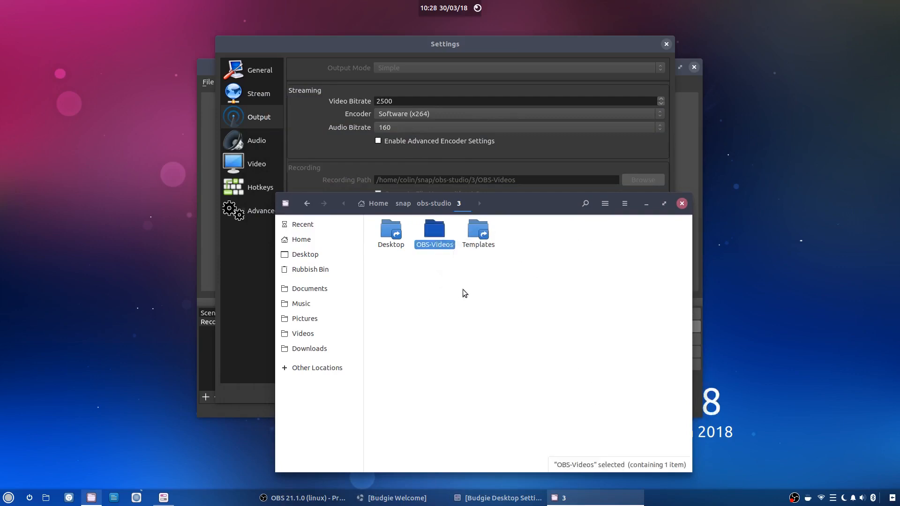
- View the linked OBS-Videos folder in Videos and shift the file window slightly down
click(301, 239)
click(307, 333)
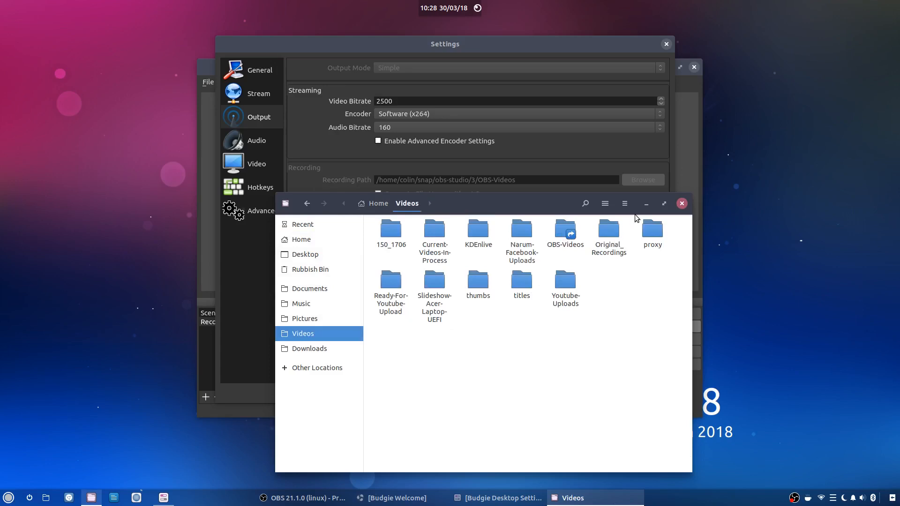
drag(534, 203, 542, 219)
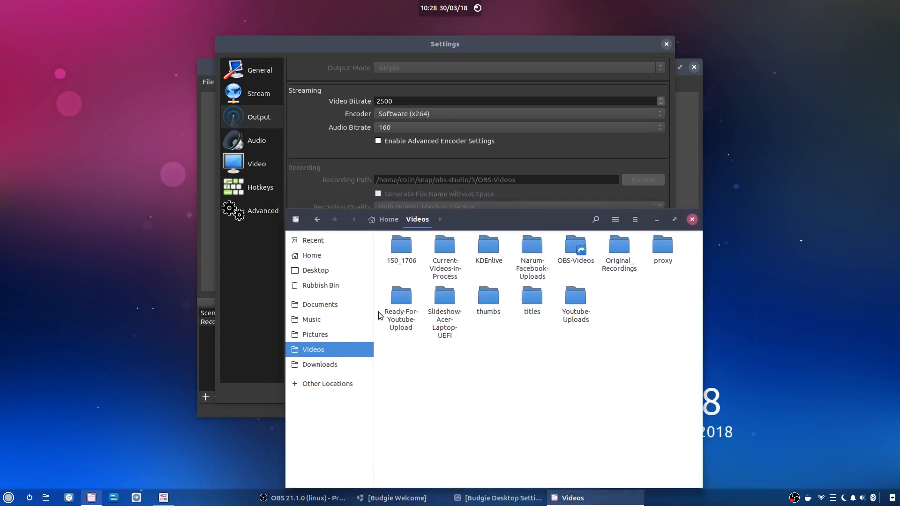
- Browse from Home through snap, obs-studio and 3 into OBS-Videos to view the recording stored there
click(310, 257)
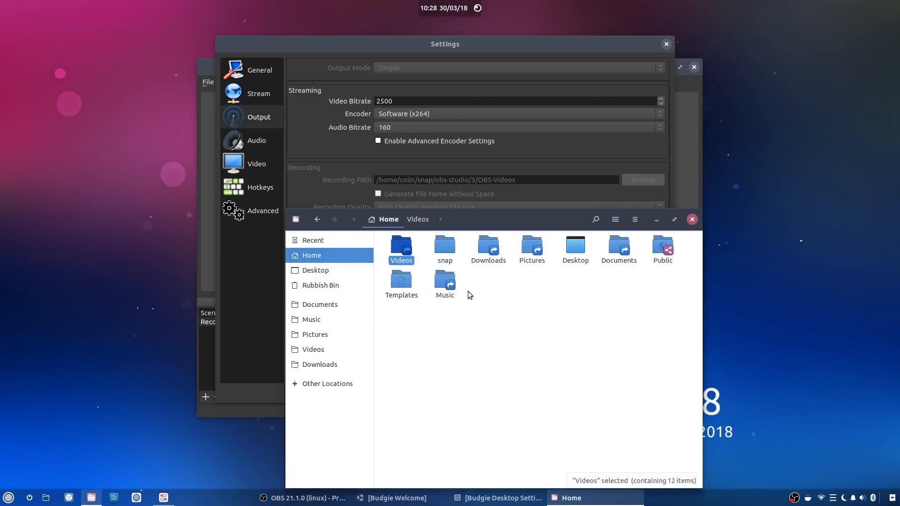
double_click(445, 246)
double_click(444, 246)
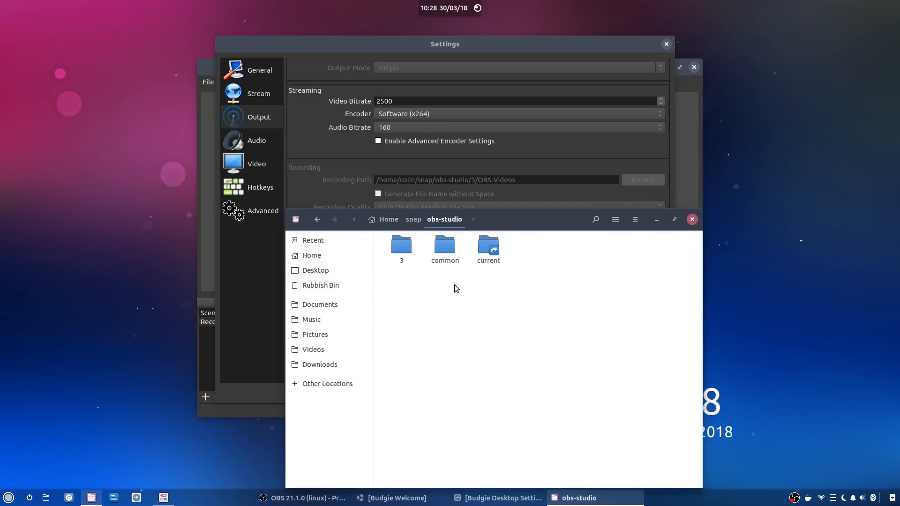
double_click(402, 246)
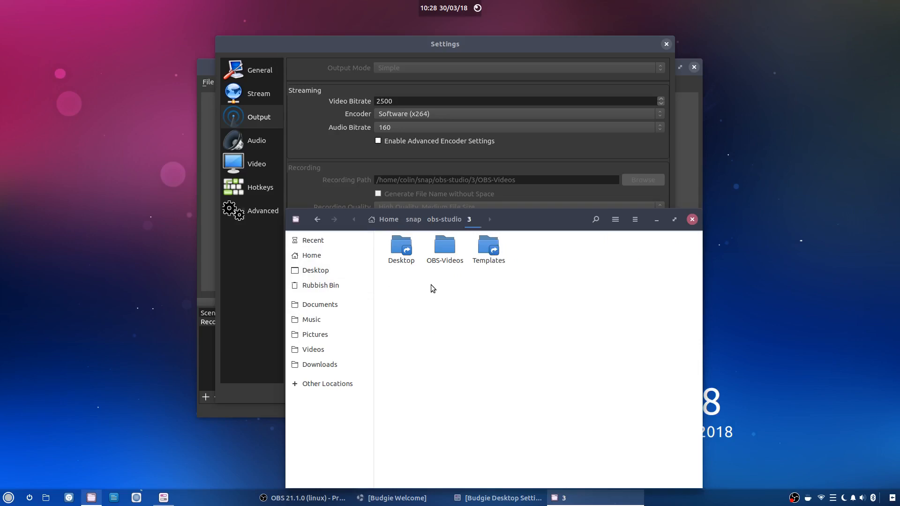
double_click(444, 246)
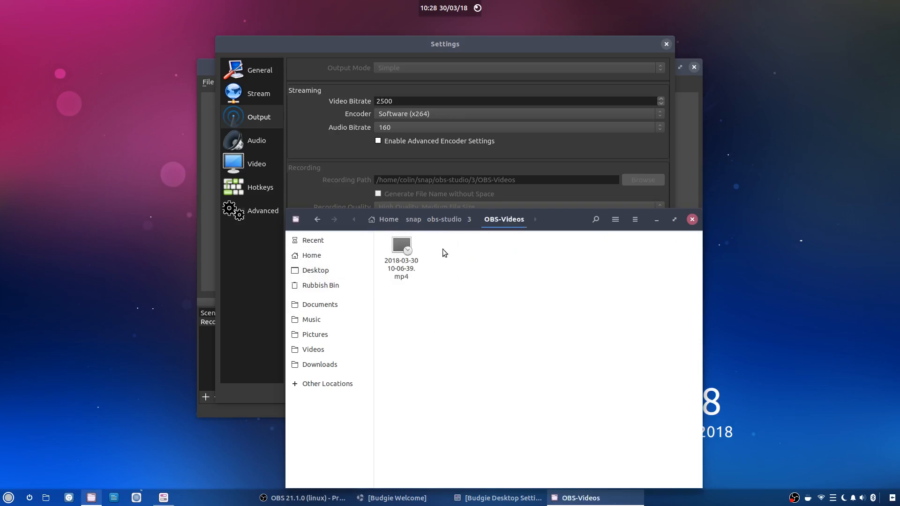
- Go back to folder 3 by way of obs-studio and check the OBS-Videos folder's context options, dismissing them again
click(445, 223)
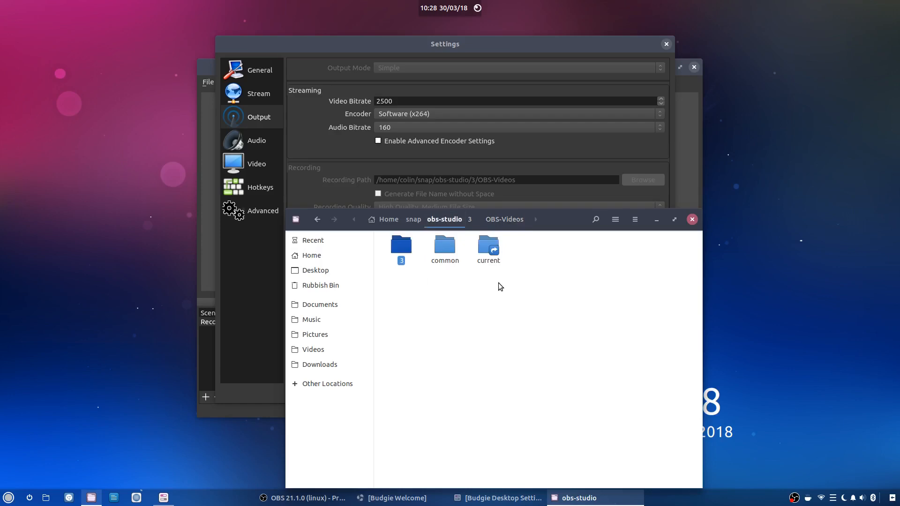
key(Return)
right_click(444, 245)
click(421, 321)
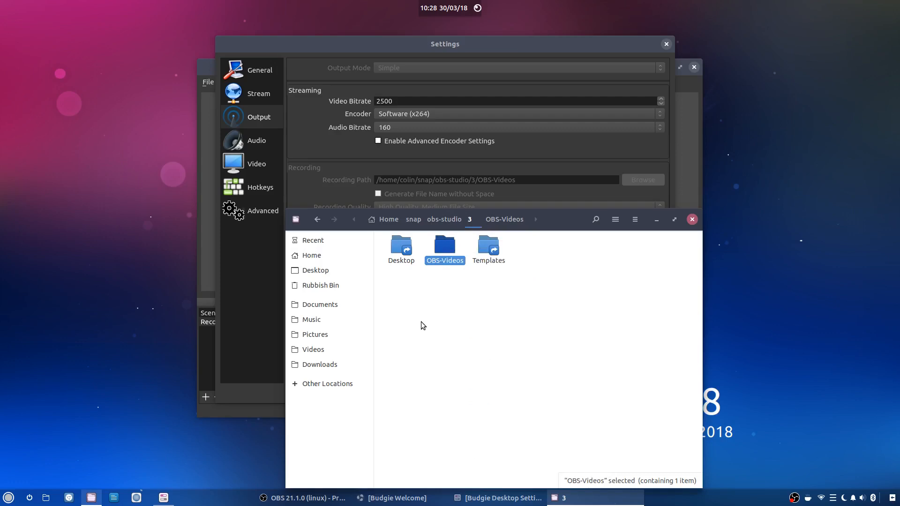
- Open the linked OBS-Videos folder inside Videos to check its recording, and close the file window
click(315, 350)
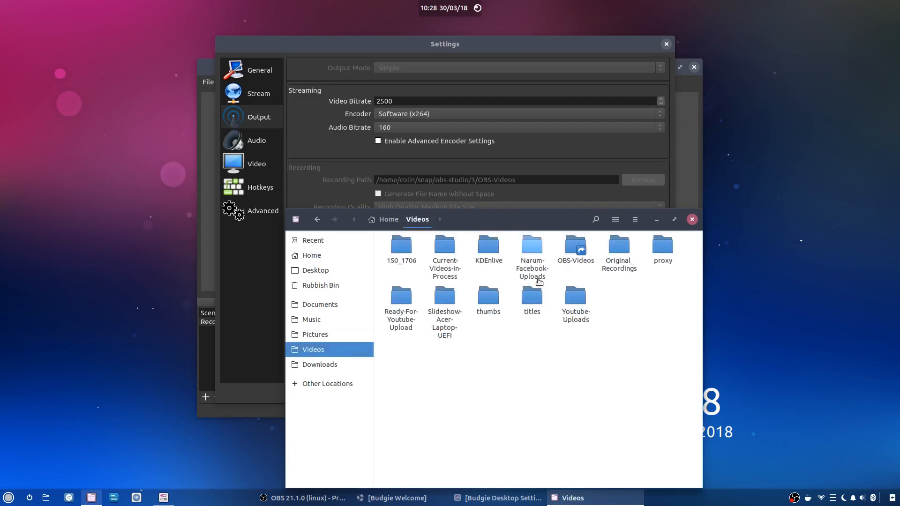
double_click(574, 247)
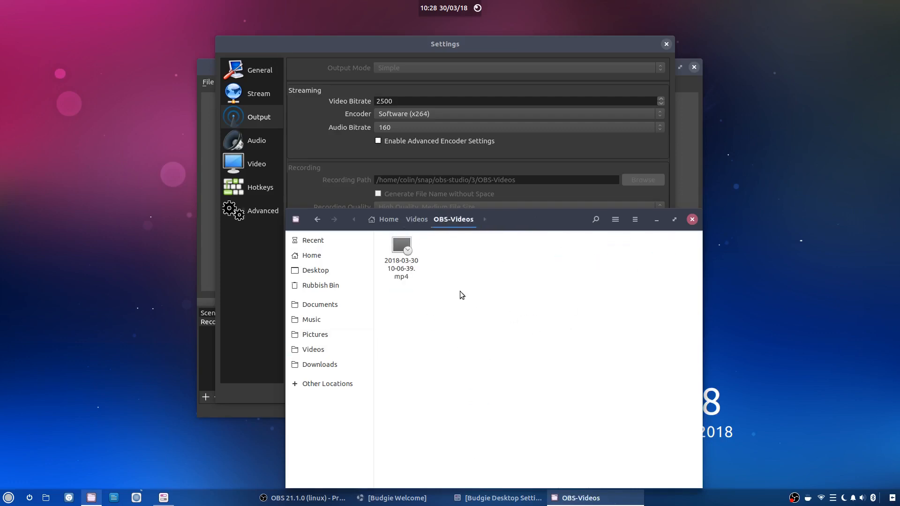
click(692, 220)
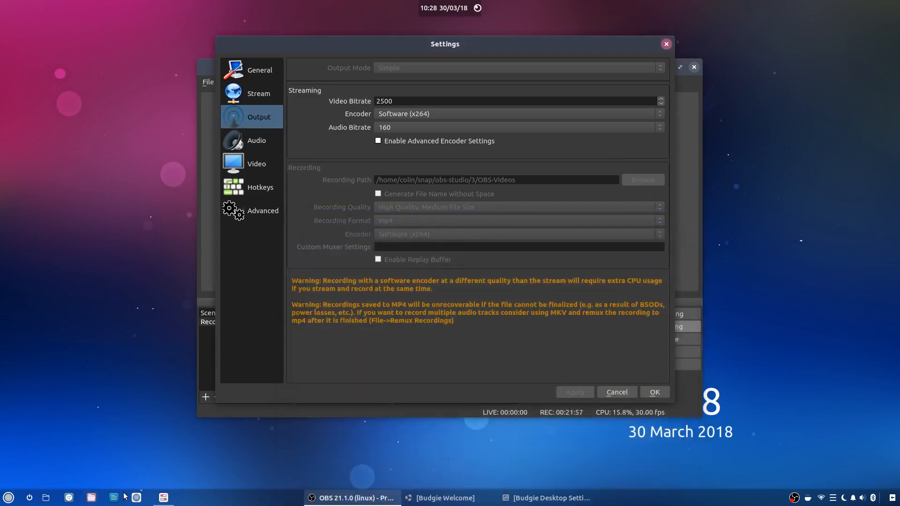
- Open the Videos folder from Home to view the linked OBS-Videos folder, and close the file window
click(92, 497)
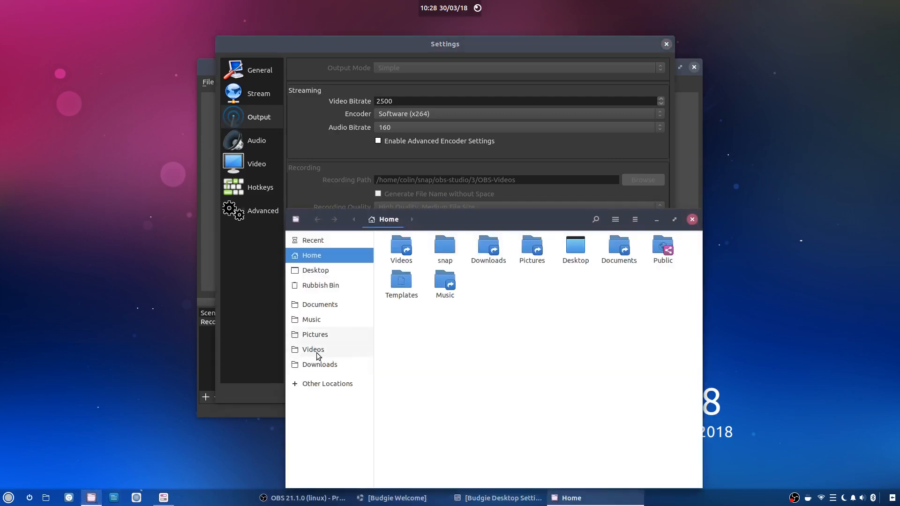
click(317, 352)
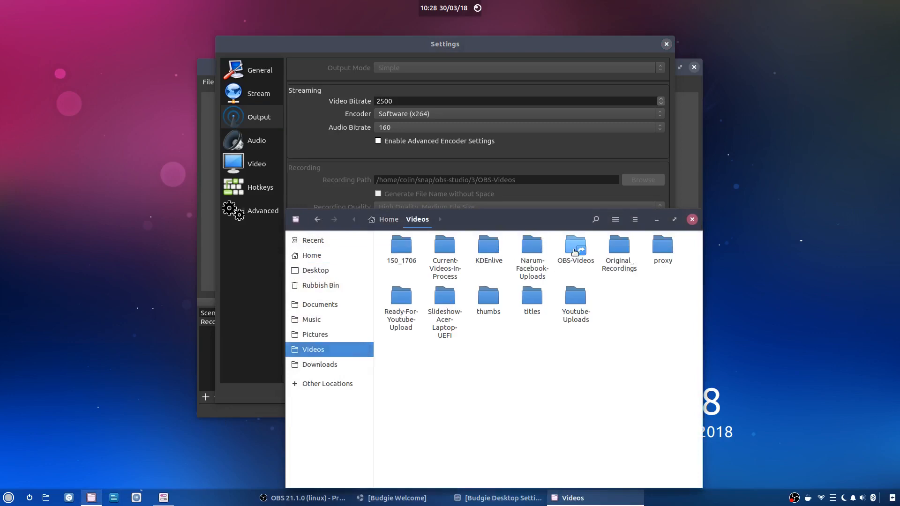
click(691, 219)
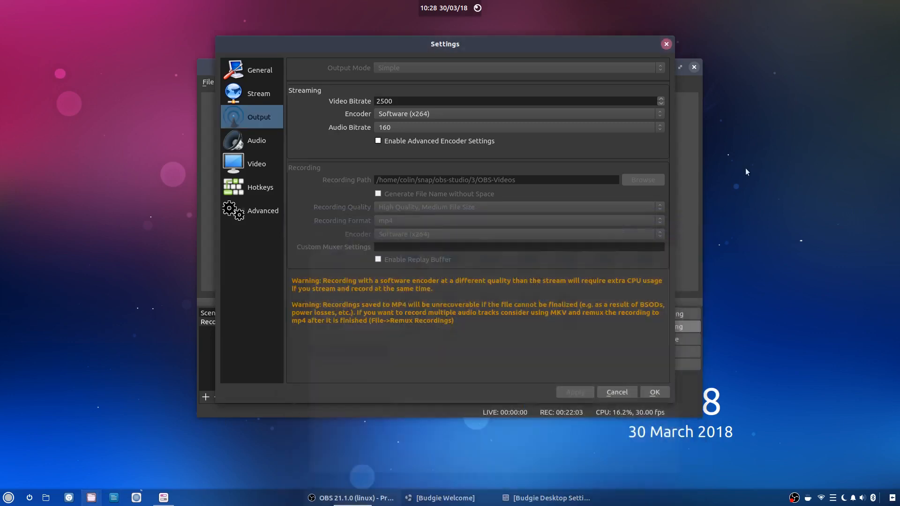
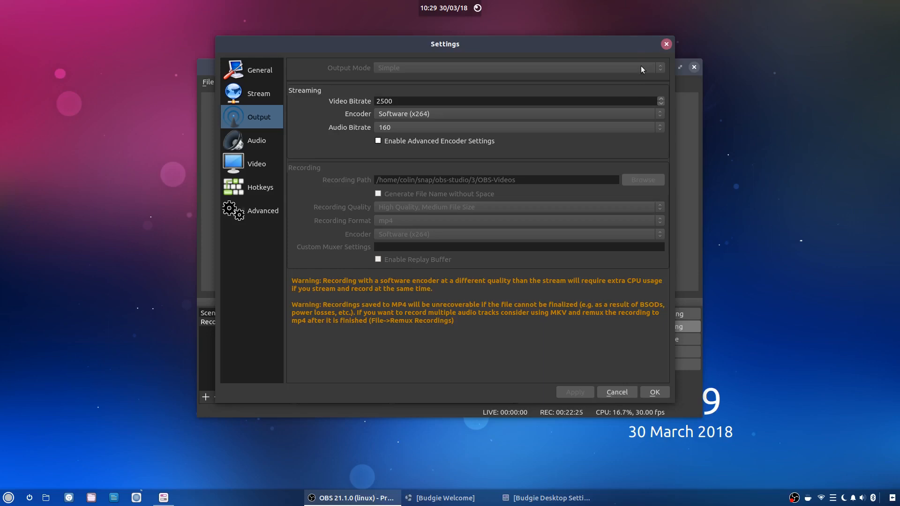
- Close the OBS output settings without changing anything and minimise the OBS window
drag(605, 46, 525, 91)
click(535, 437)
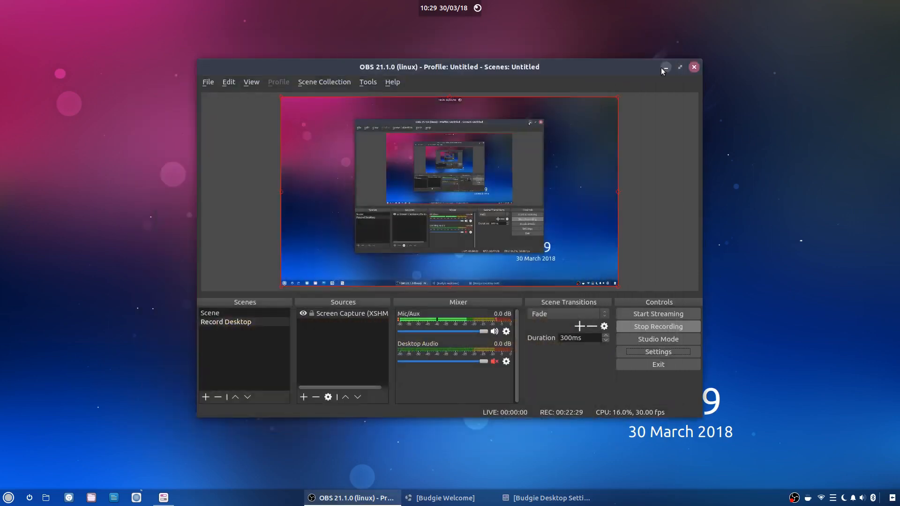
click(665, 67)
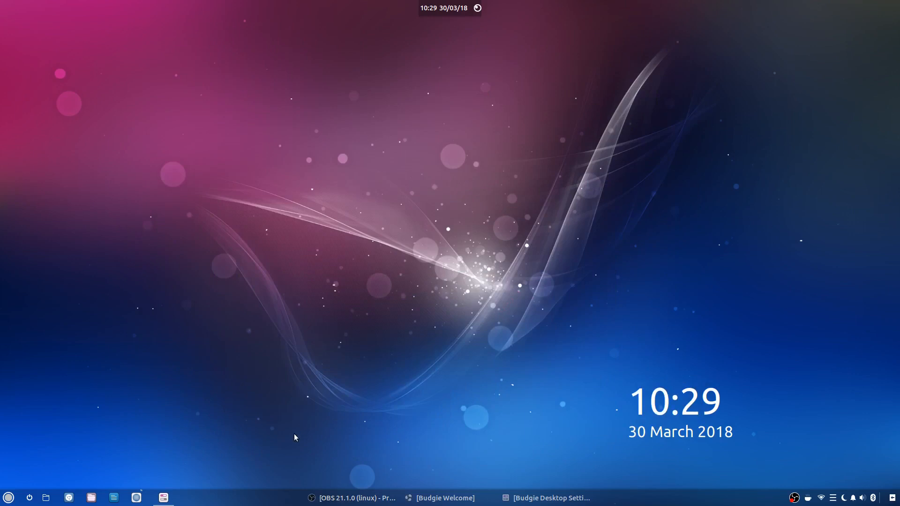
- Check the context options of the minimised OBS task, restore its window, and check the pinned file manager launcher's context options
right_click(332, 501)
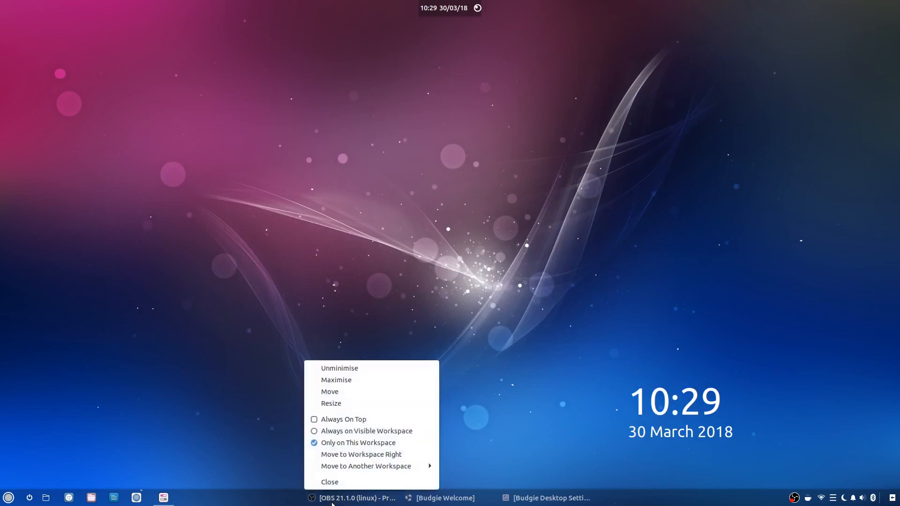
click(258, 422)
click(353, 498)
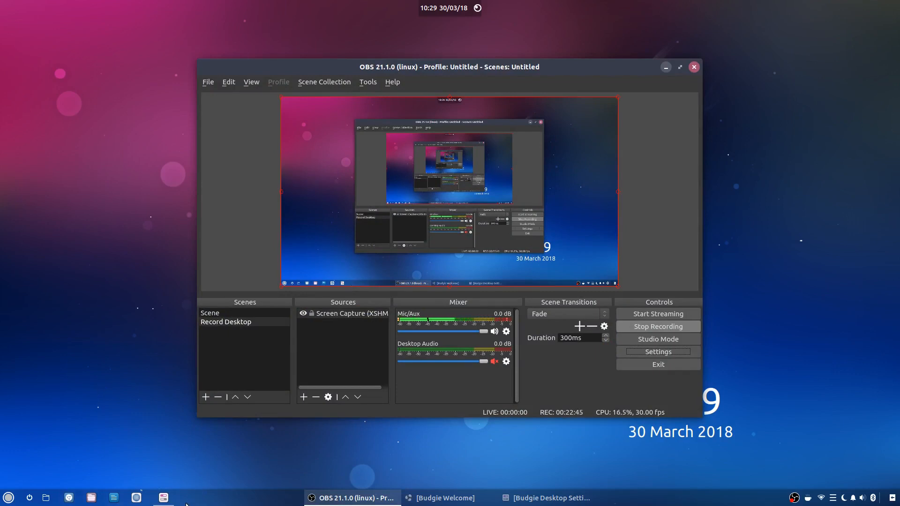
right_click(93, 498)
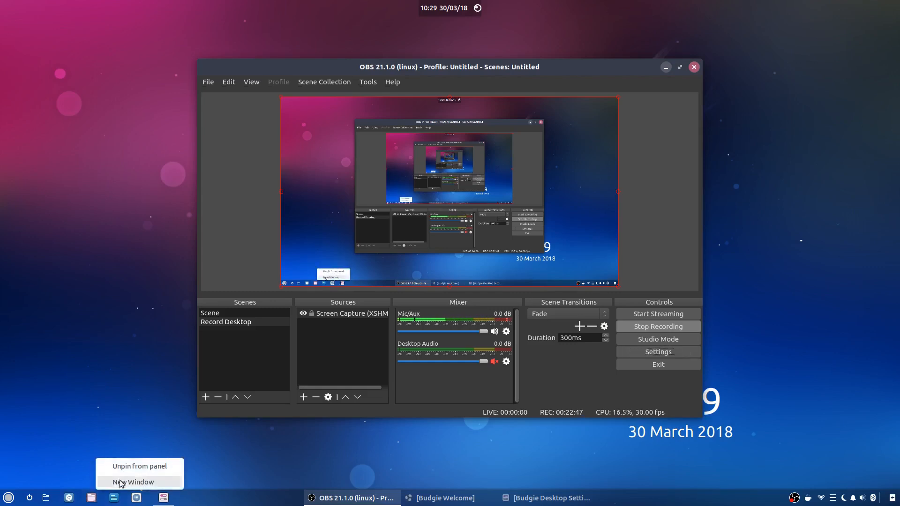
click(140, 326)
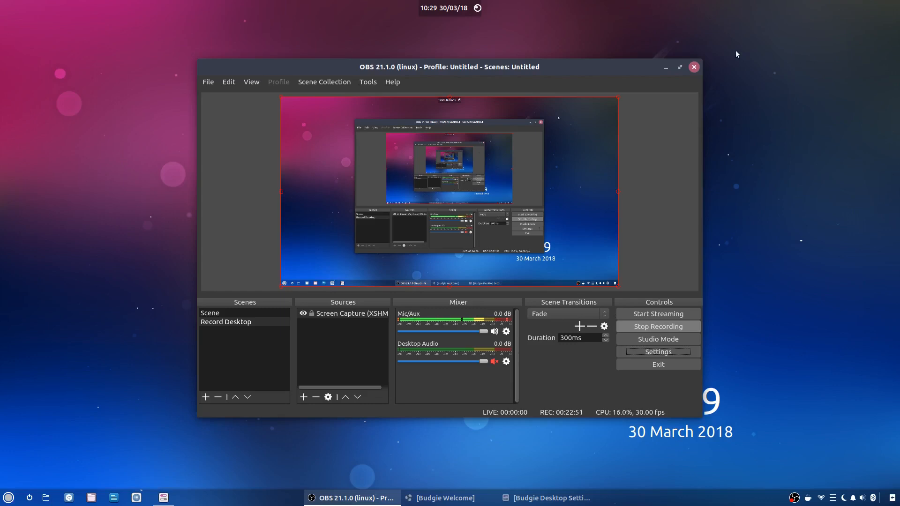
- Minimise the OBS window and show the Night Light applet's temperature and schedule options
click(666, 67)
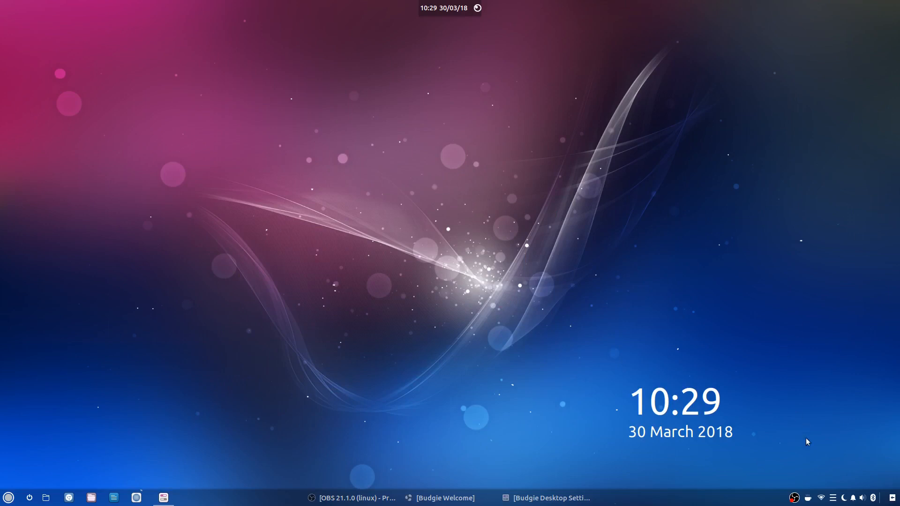
click(843, 500)
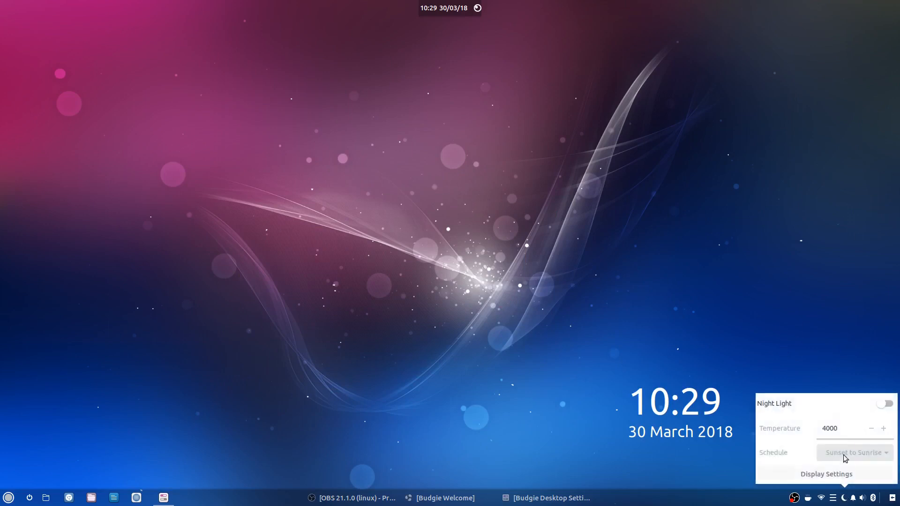
- Dismiss the Night Light popover and look at the Caffeine indicator's options without activating it
click(796, 276)
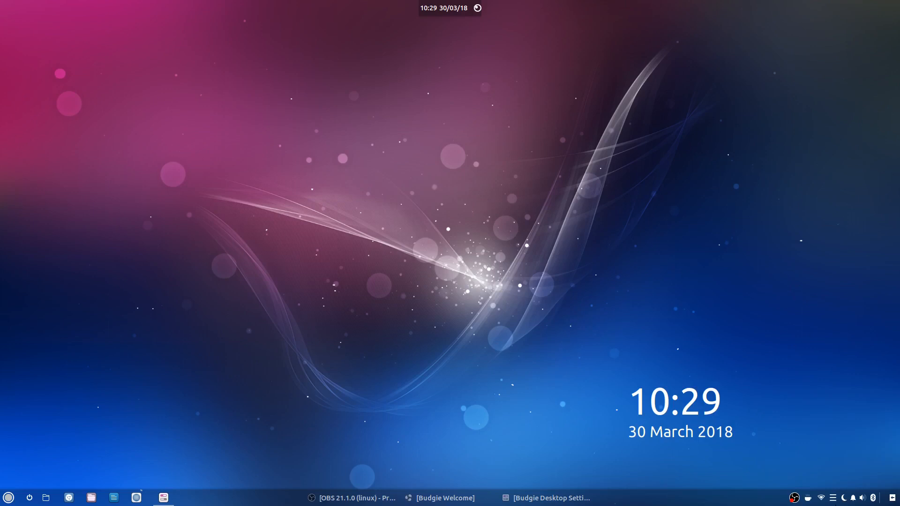
click(807, 500)
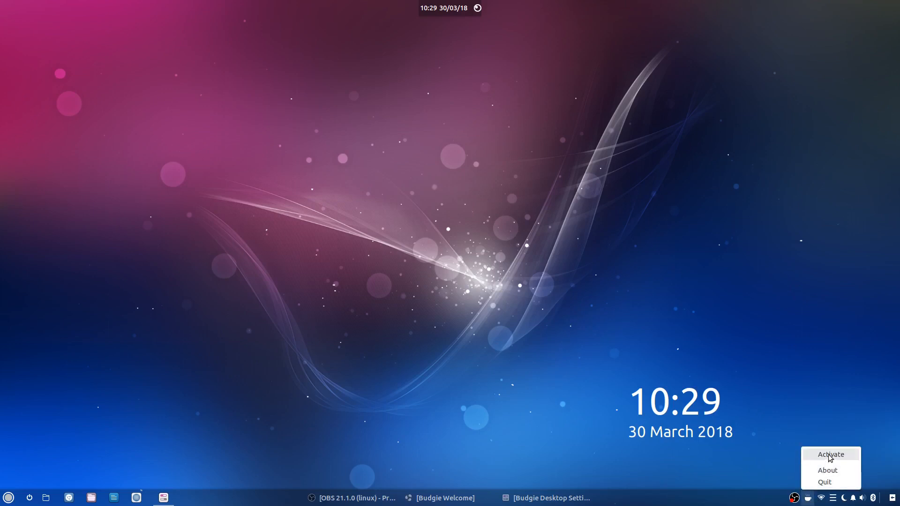
click(810, 399)
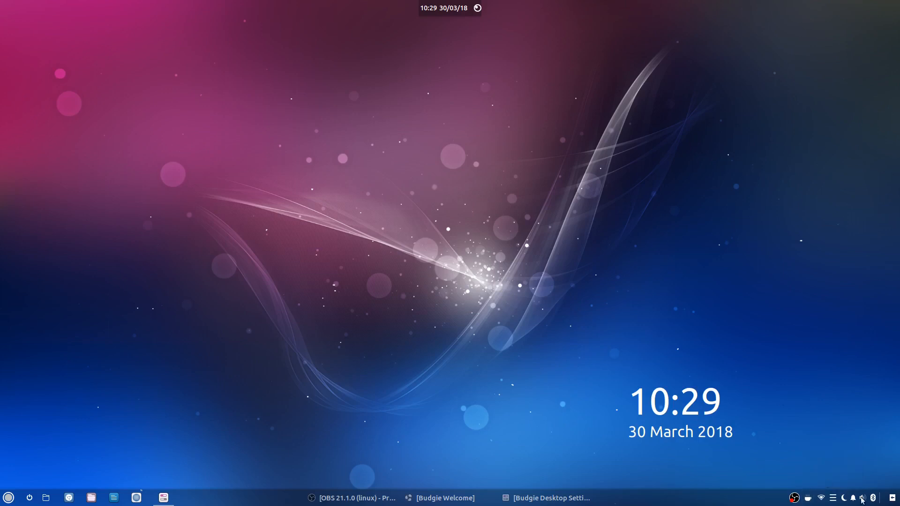
- Restore Budgie Desktop Settings and Budgie Welcome, look through the available Budgie desktop applets, and minimize Budgie Welcome
click(548, 499)
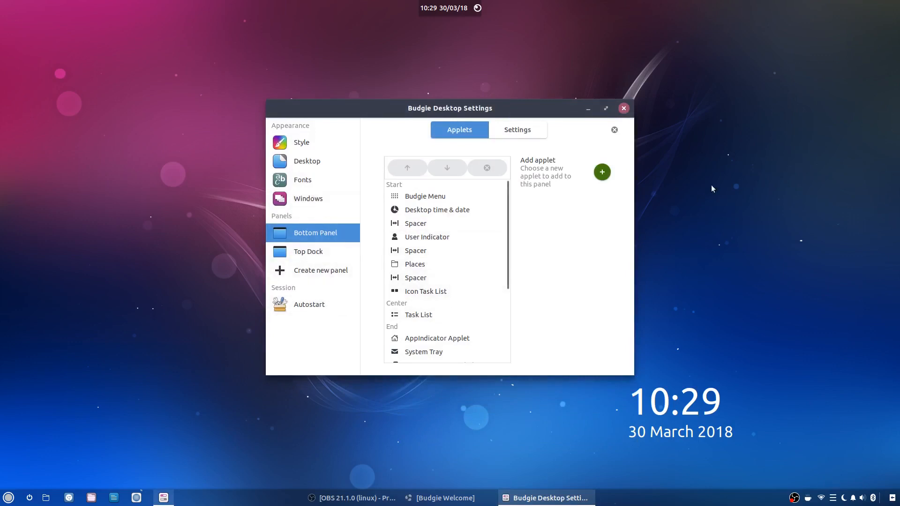
click(444, 498)
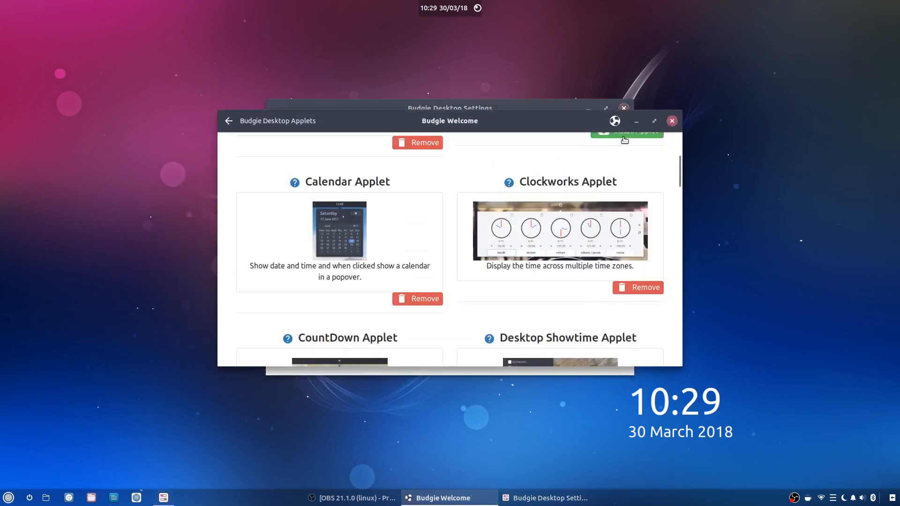
scroll(469, 198, down, 3)
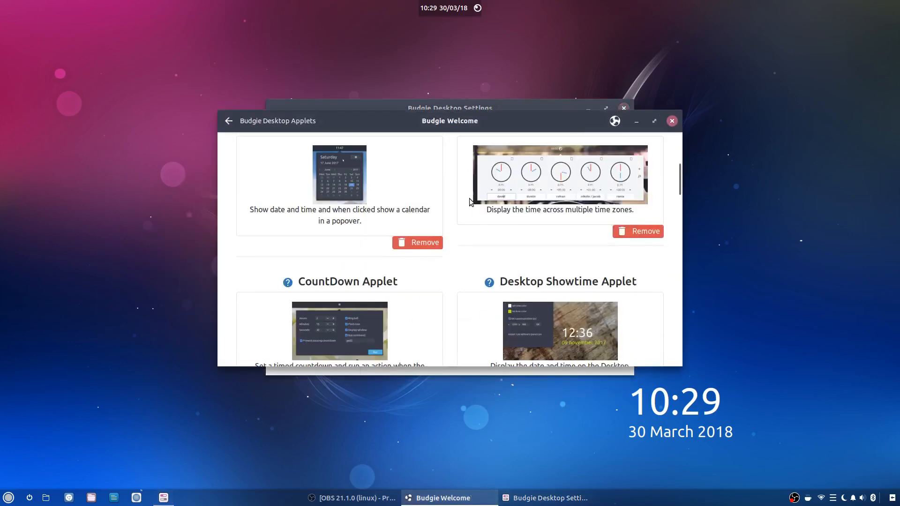
scroll(458, 201, down, 2)
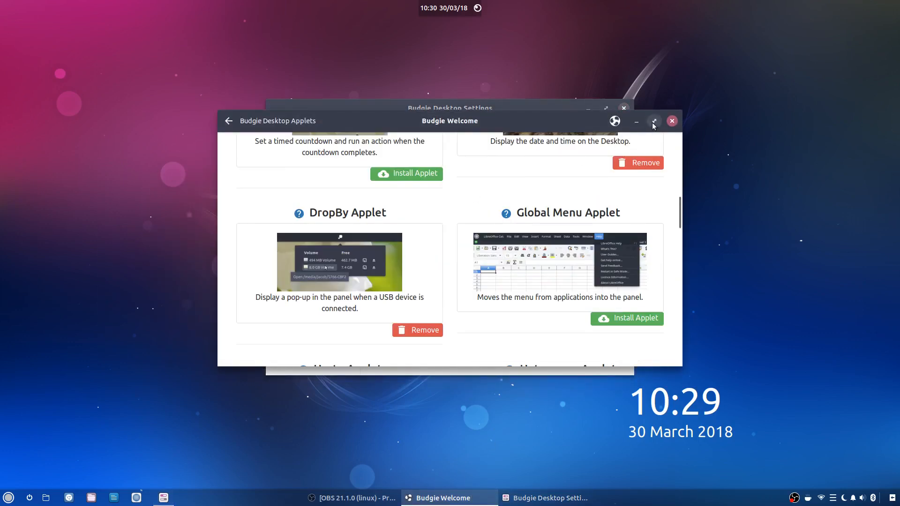
click(636, 122)
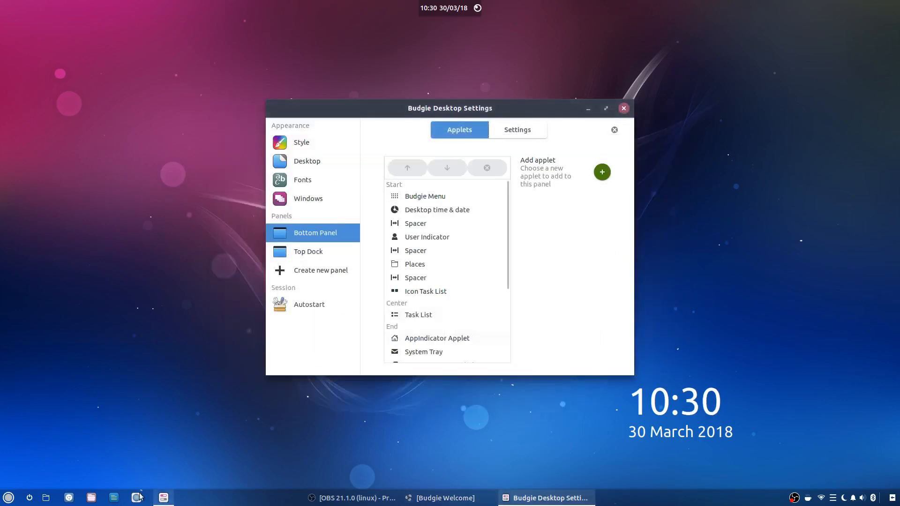
- Find the system Settings application by searching for "settin" and open its Power page
click(7, 499)
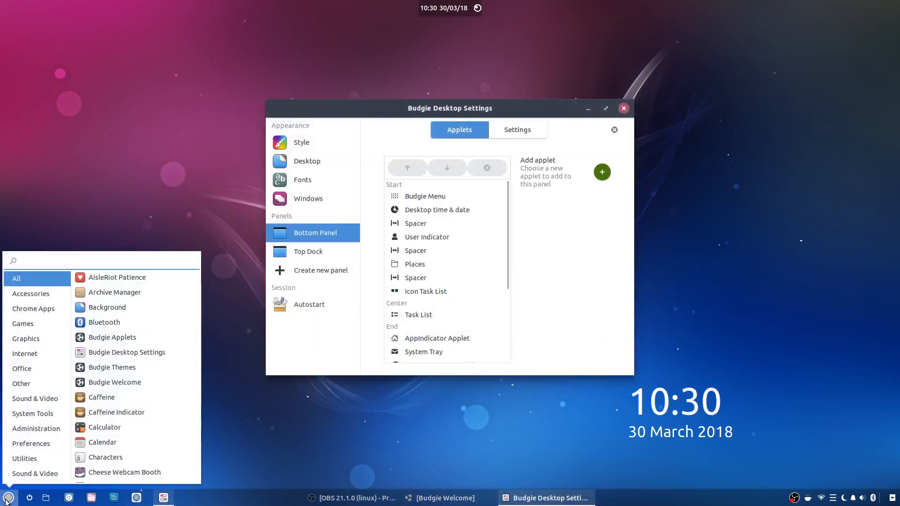
text(settin)
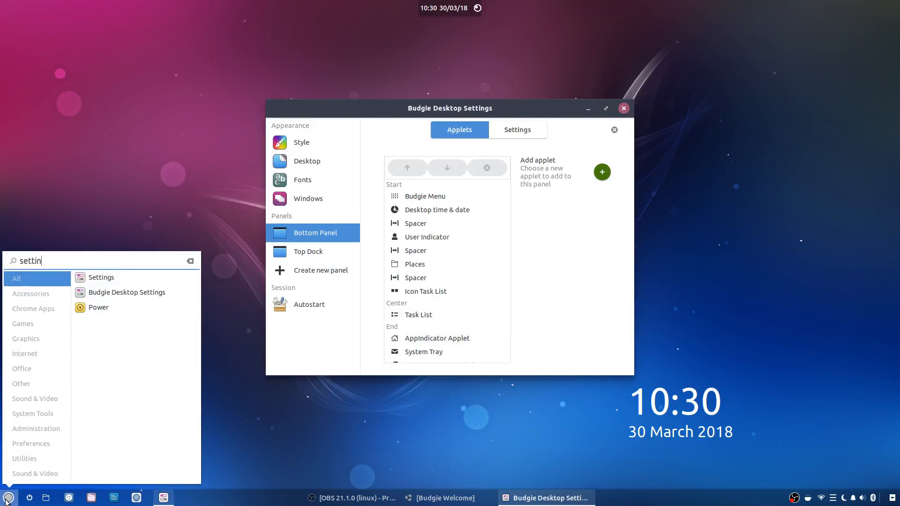
click(6, 500)
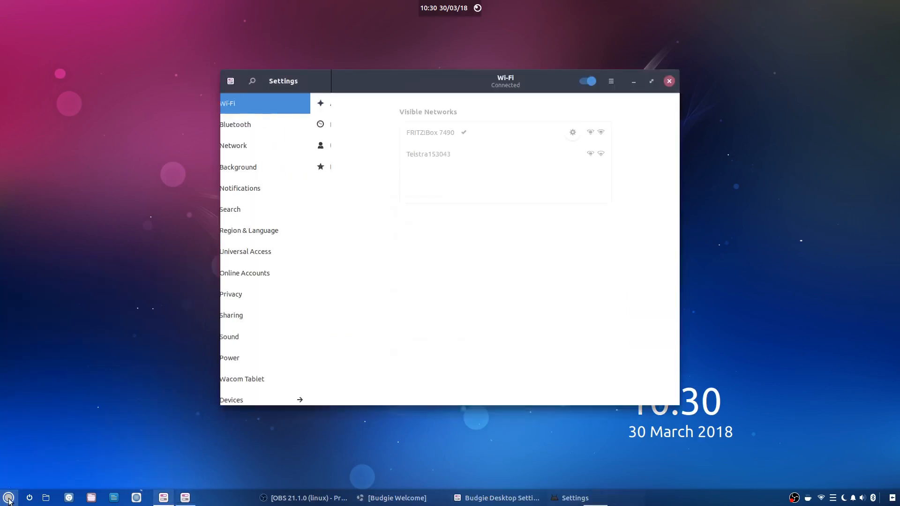
click(250, 366)
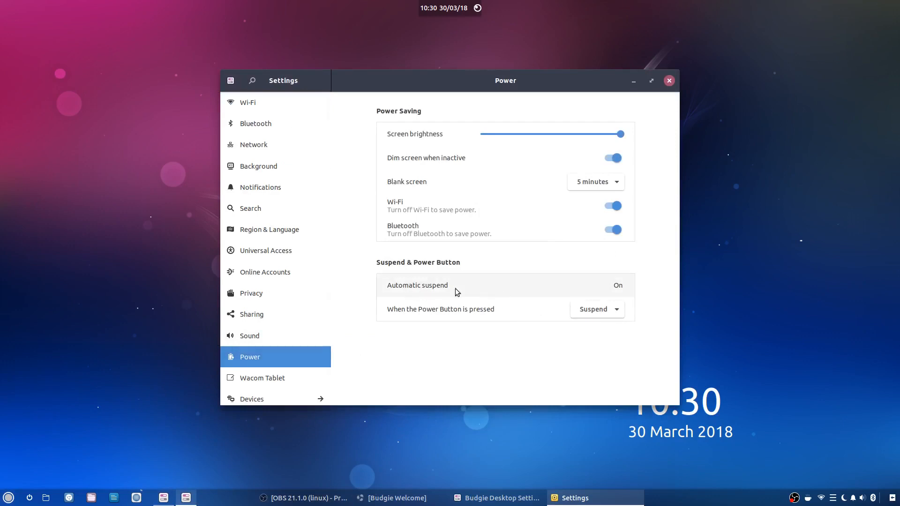
- Check the idle delay choices for automatic suspend without changing them, and close the Settings window
click(570, 285)
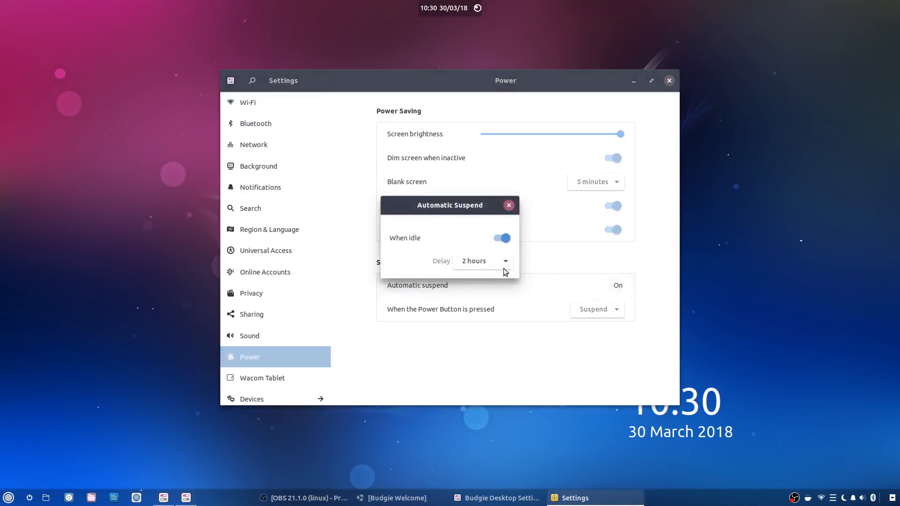
click(505, 263)
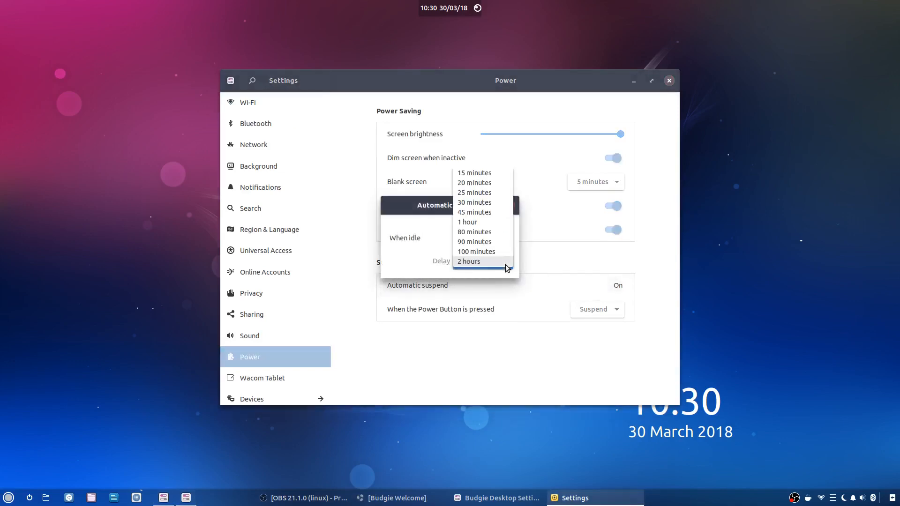
click(659, 253)
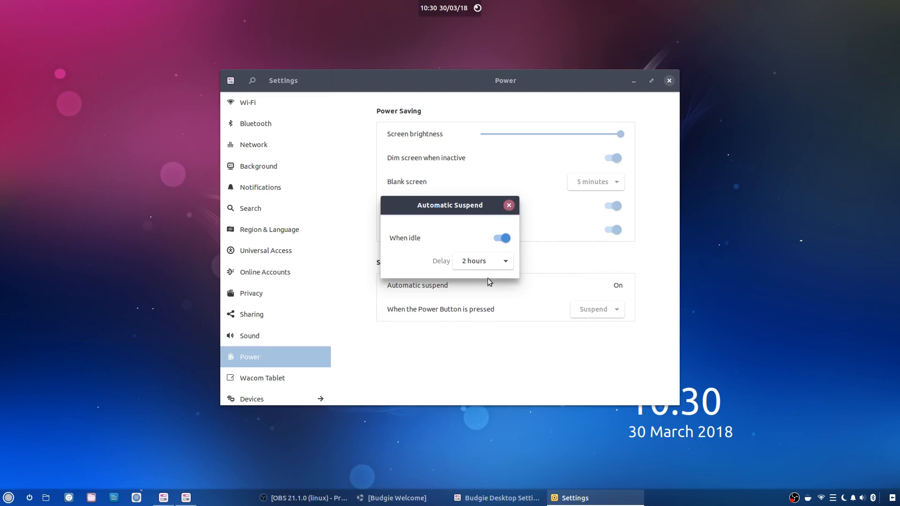
click(510, 207)
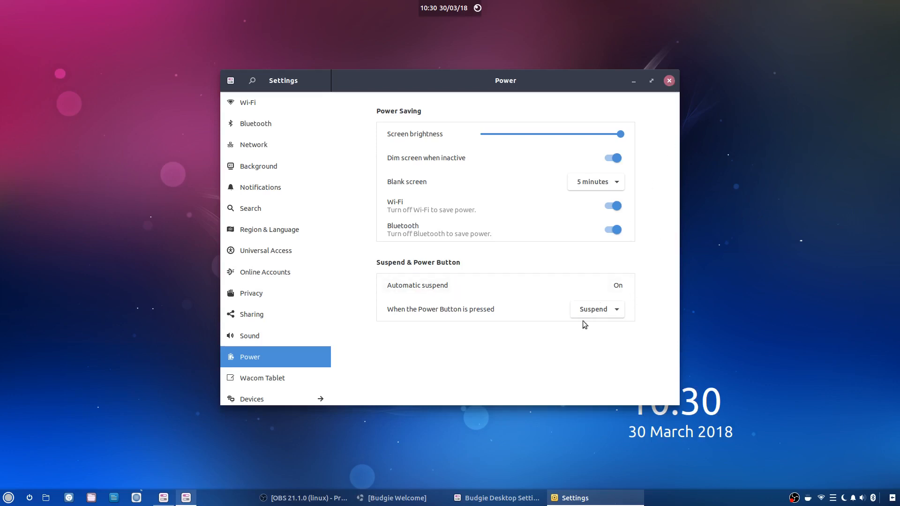
click(533, 287)
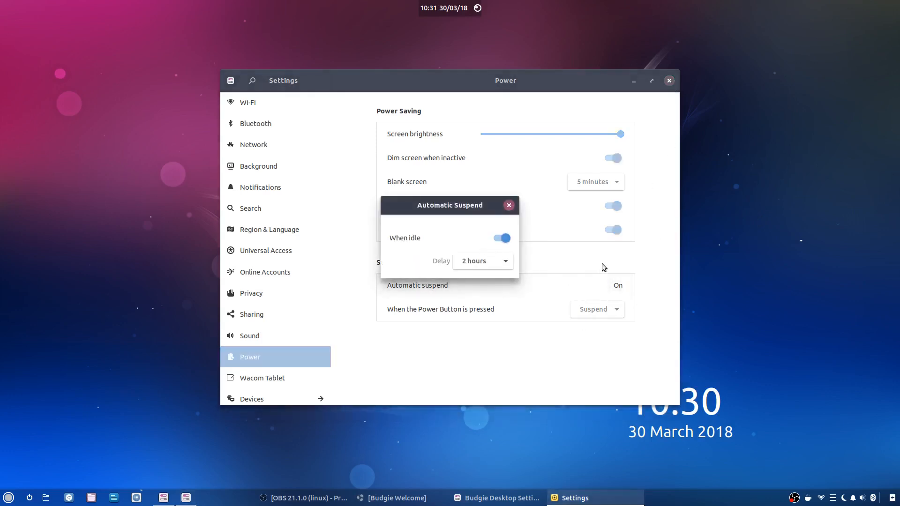
click(509, 206)
click(669, 81)
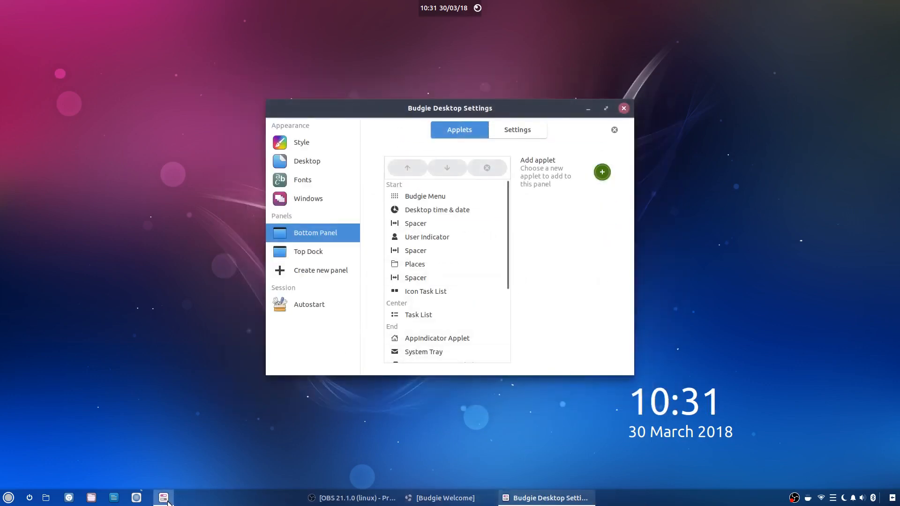
- Take a brief look at the Software application, and close both it and Budgie Desktop Settings
click(136, 498)
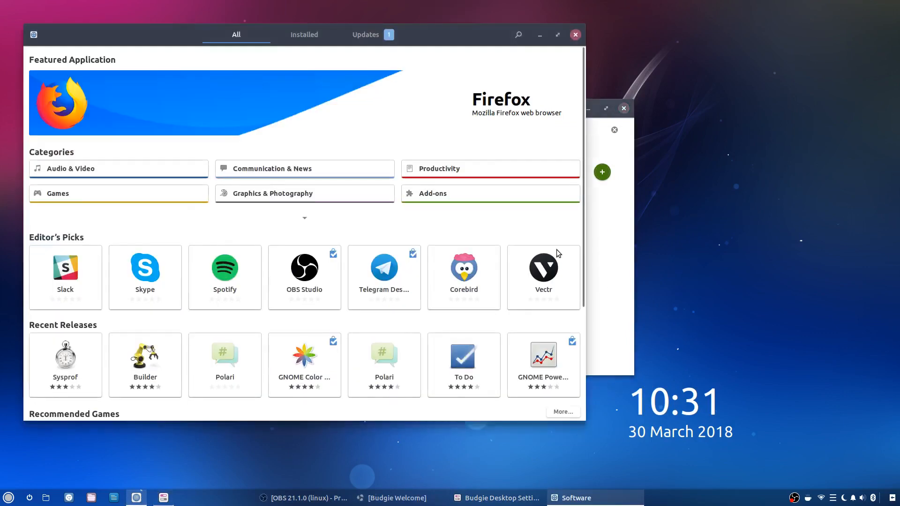
click(575, 35)
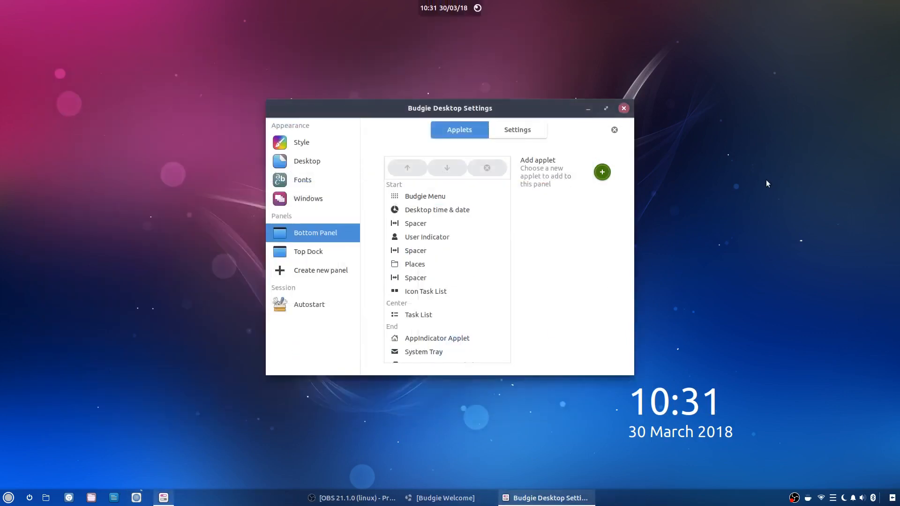
click(624, 110)
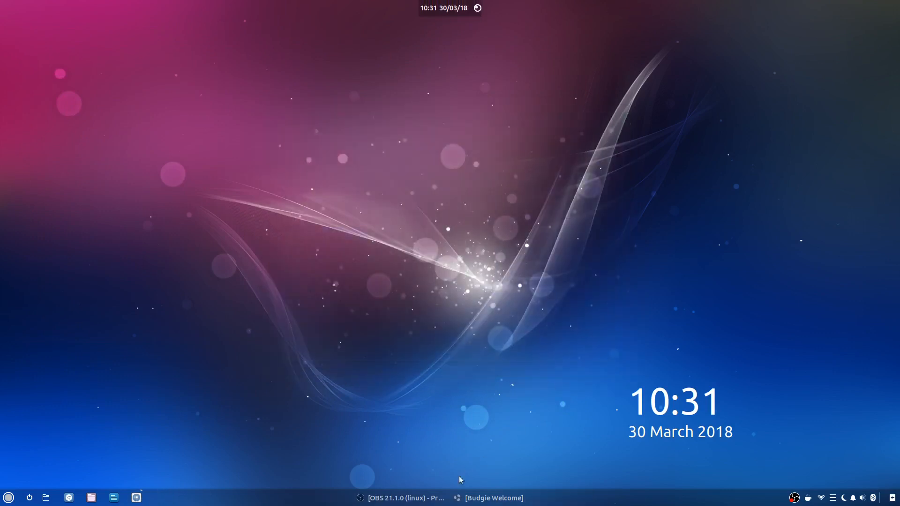
- Return to the Budgie Welcome main menu, launch the Software Center from its software installation options, and bring it to the front
click(487, 498)
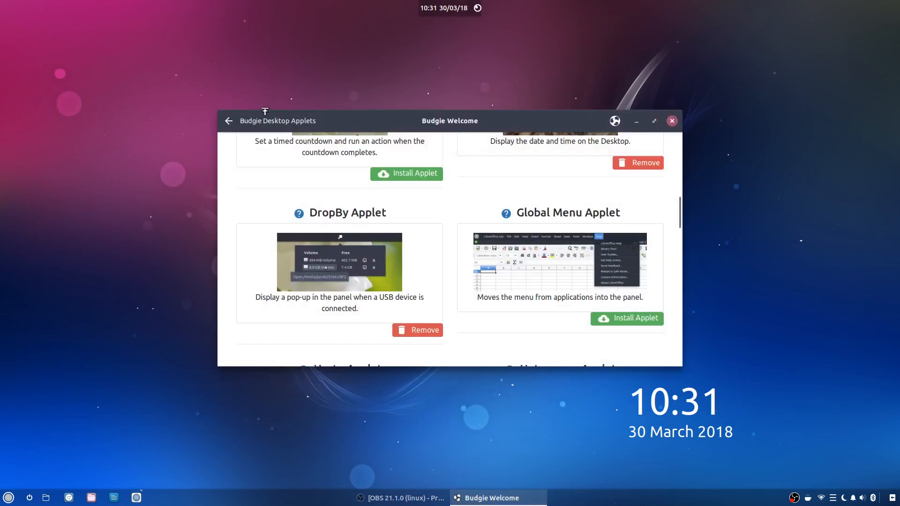
click(229, 121)
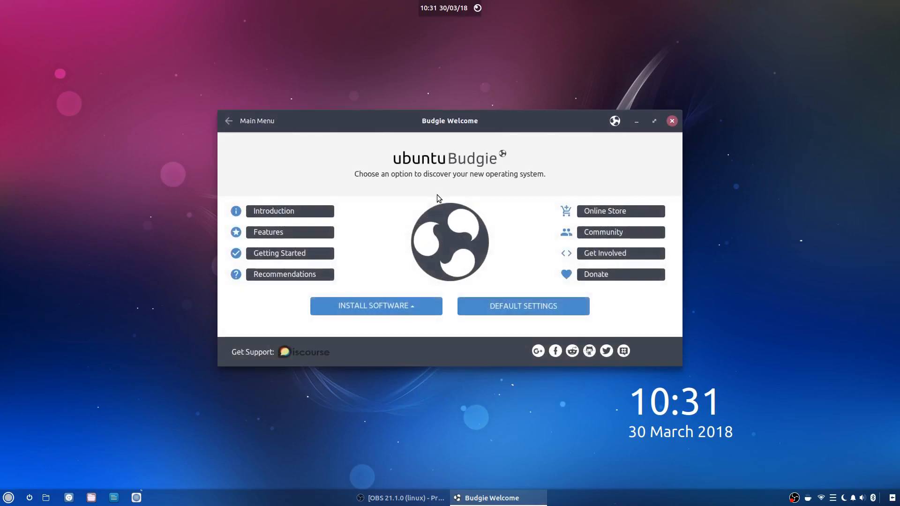
click(364, 308)
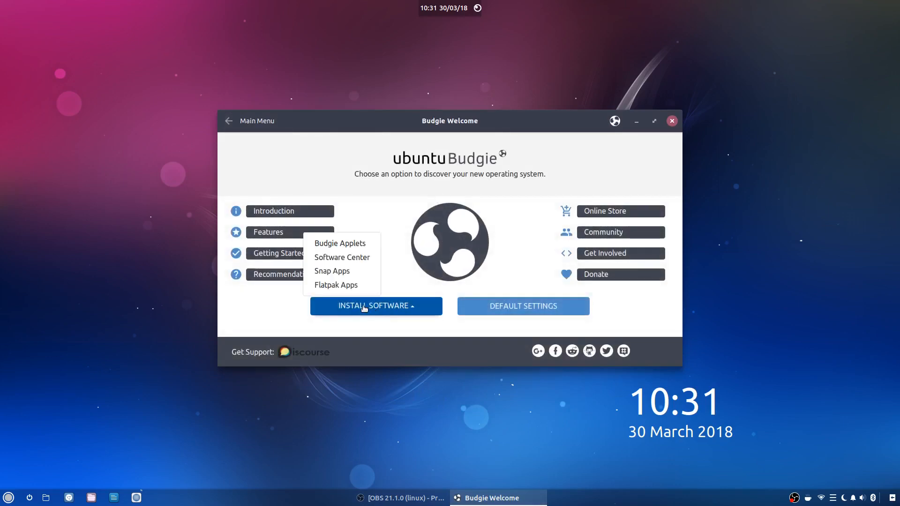
click(337, 257)
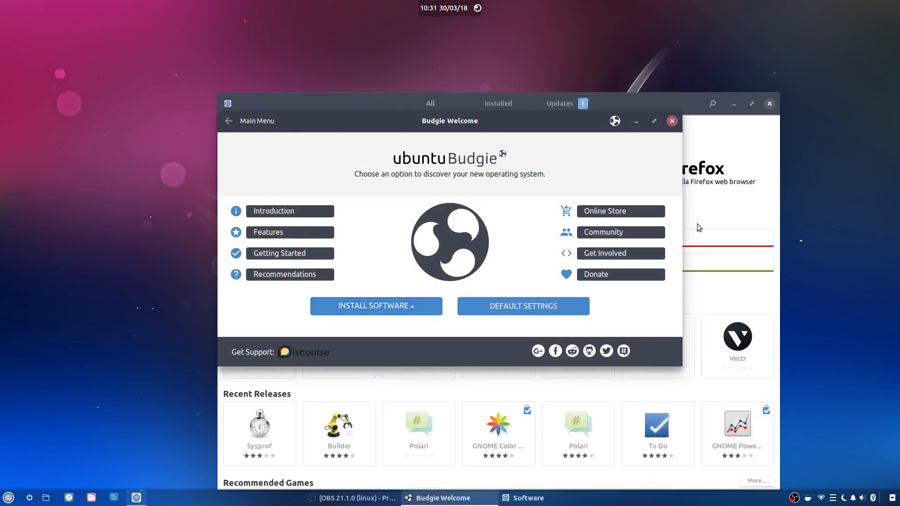
click(678, 101)
click(673, 99)
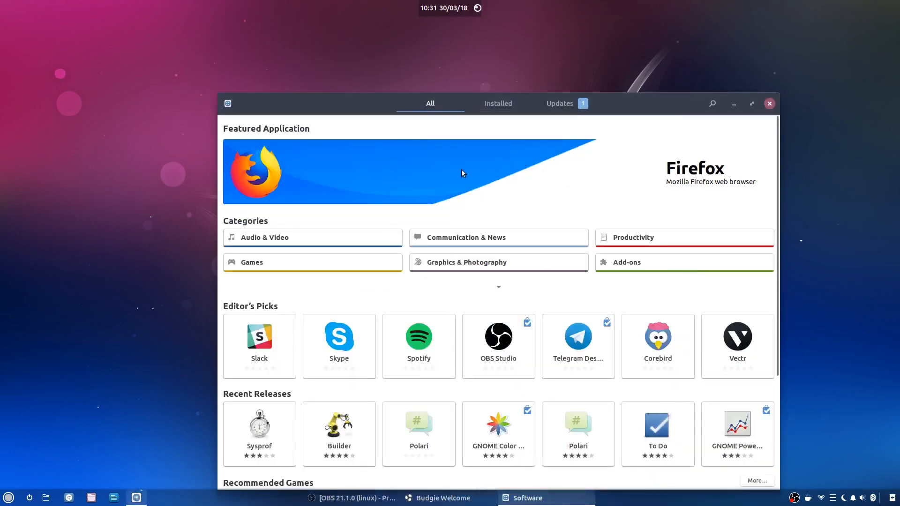
- Search the software catalogue for "obs-studio" and check the OBS Studio listing's details, including its source
scroll(461, 170, down, 5)
scroll(497, 215, up, 5)
click(712, 104)
text(obs-studio)
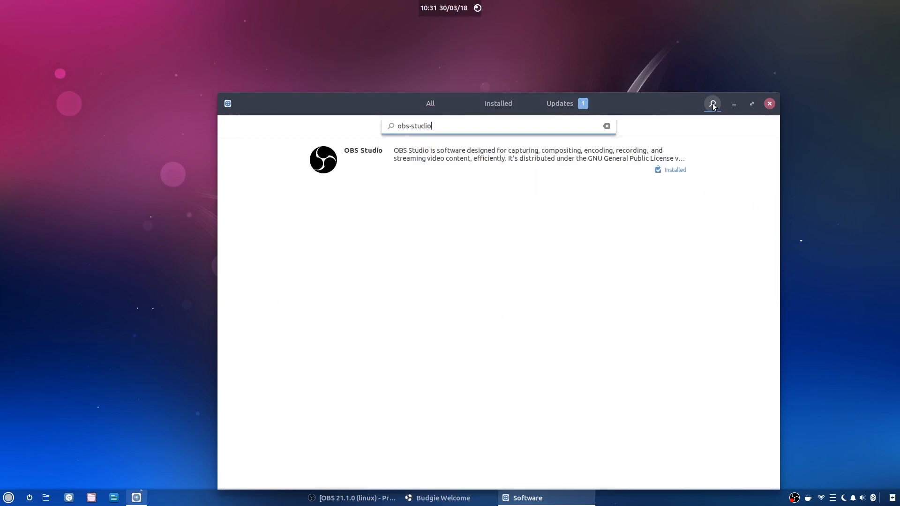
click(459, 166)
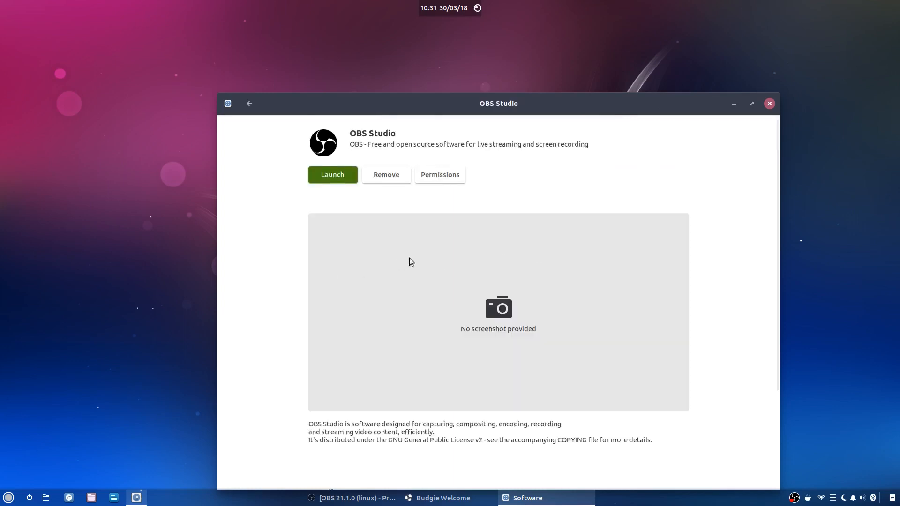
scroll(410, 258, down, 5)
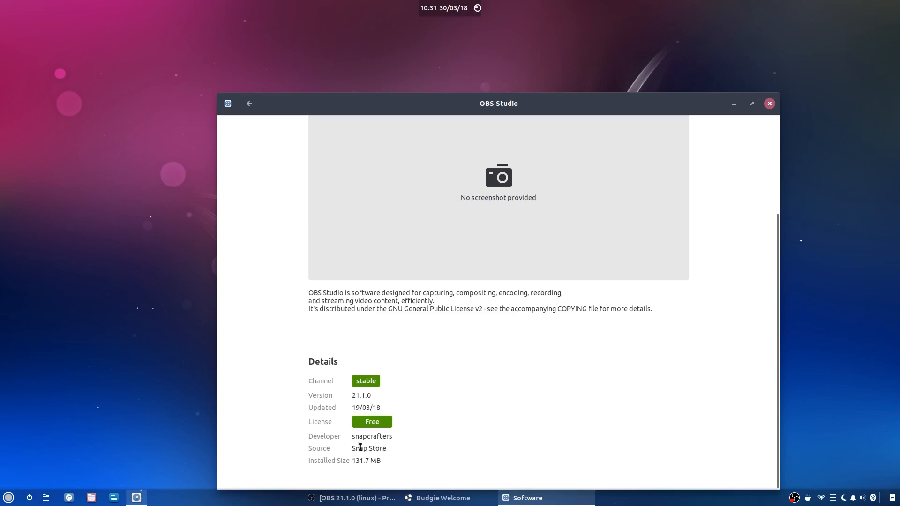
click(249, 104)
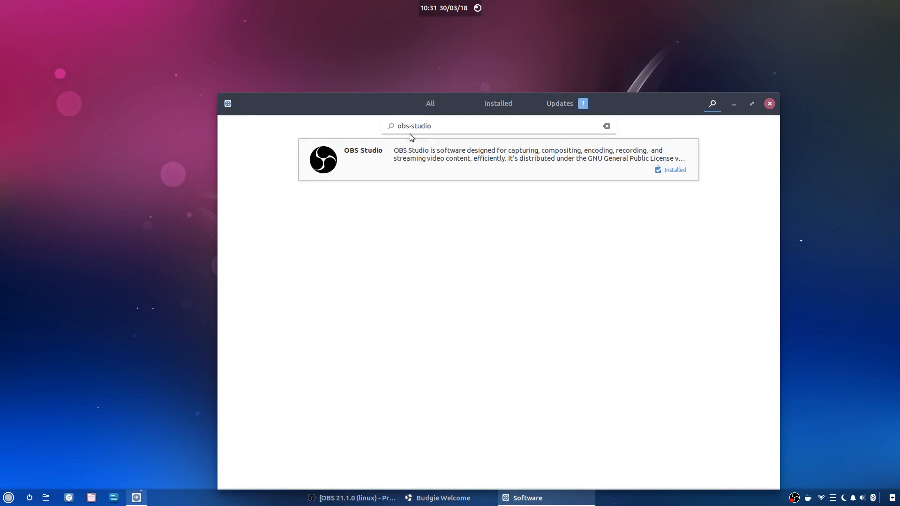
- Search for "audacity" instead and examine the version and source details of the first Audacity listing
drag(446, 128, 356, 124)
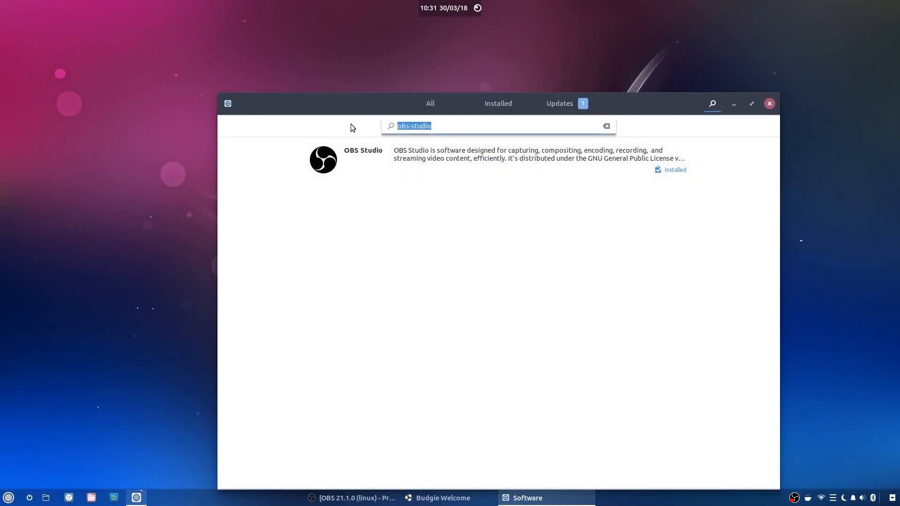
text(audacity)
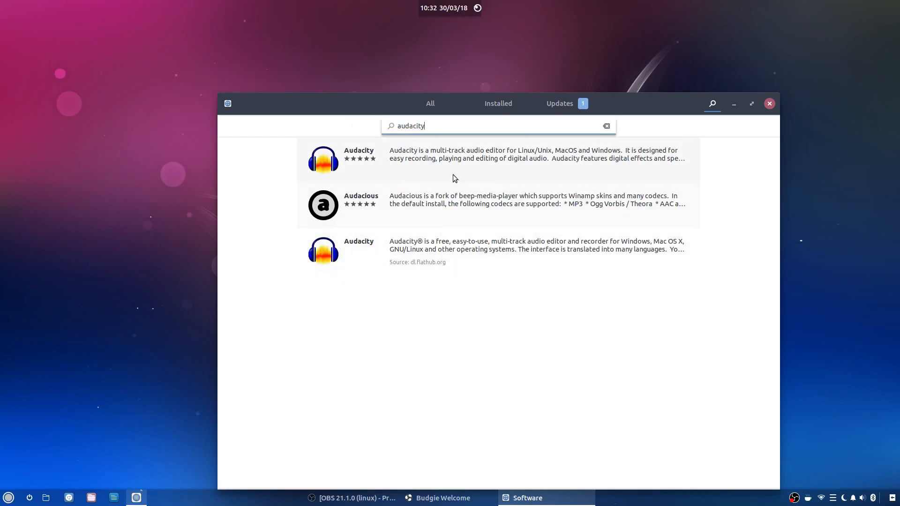
click(434, 172)
scroll(404, 279, down, 6)
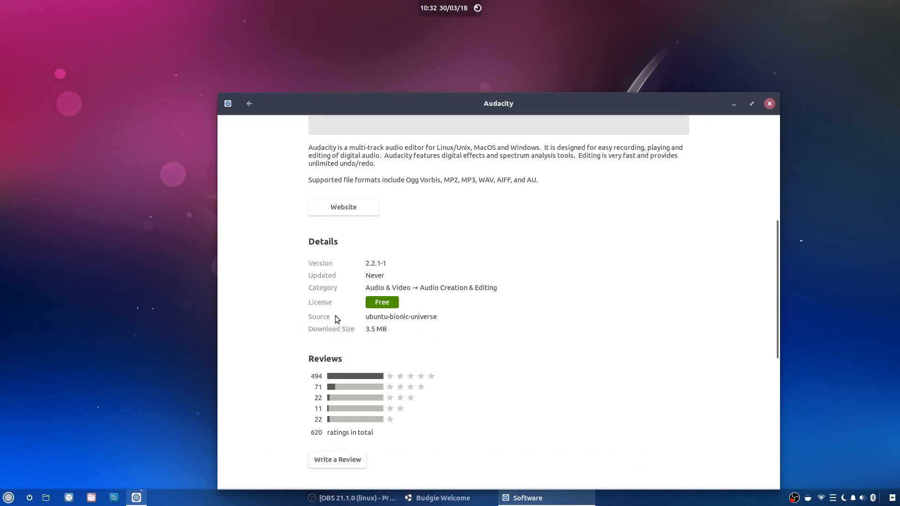
- Go back to the results and examine the source details of the Audacity listing from dl.flathub.org
click(249, 104)
click(362, 241)
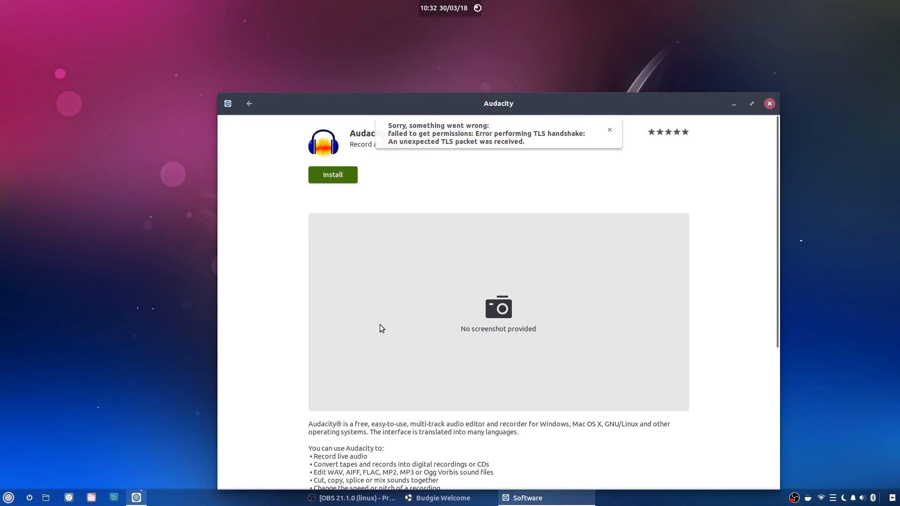
scroll(676, 311, down, 5)
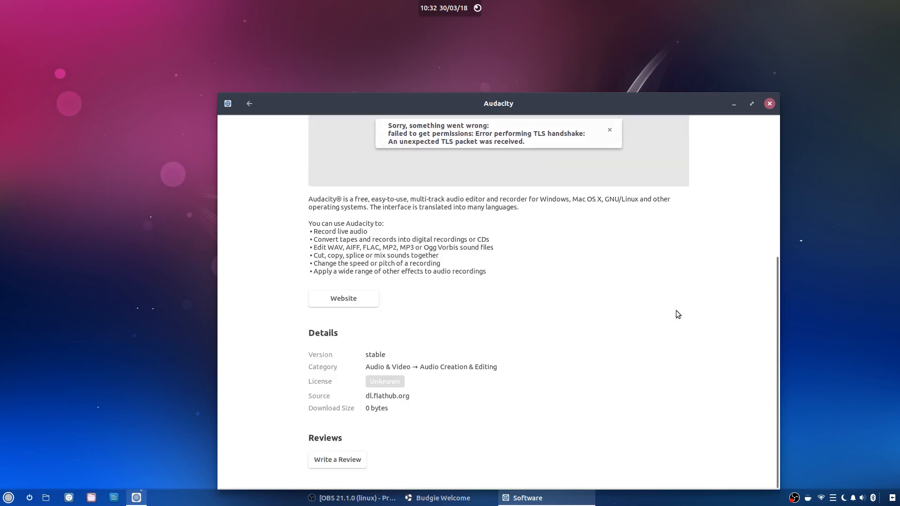
- Recheck the description, source and size details of the Flathub Audacity listing, return to the results, and select the search text
scroll(320, 399, up, 5)
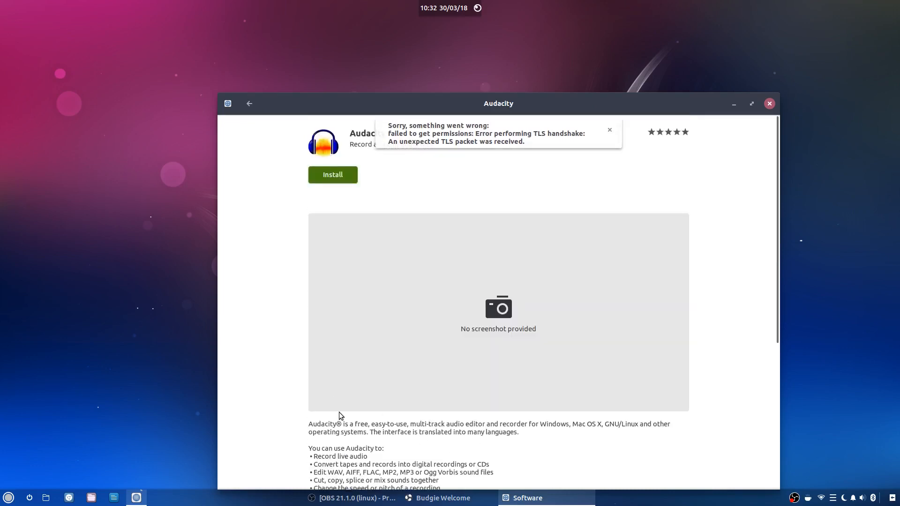
scroll(341, 415, down, 5)
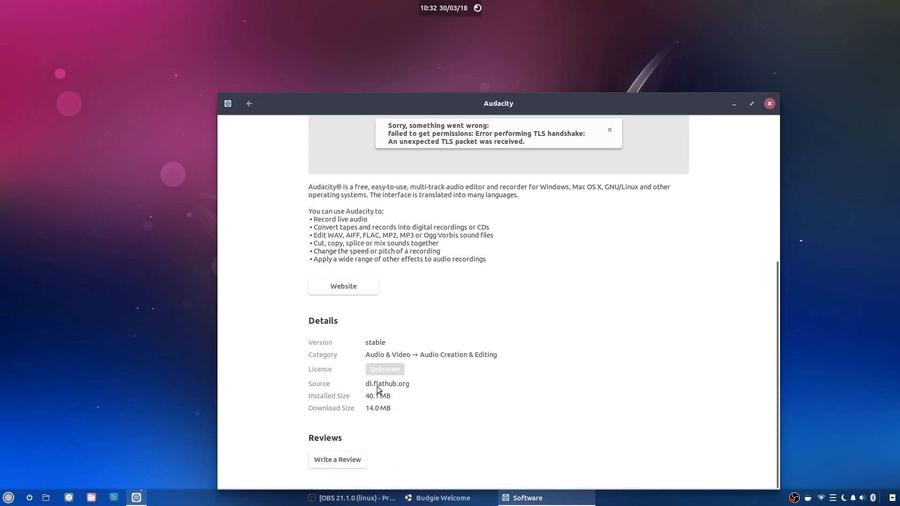
click(249, 103)
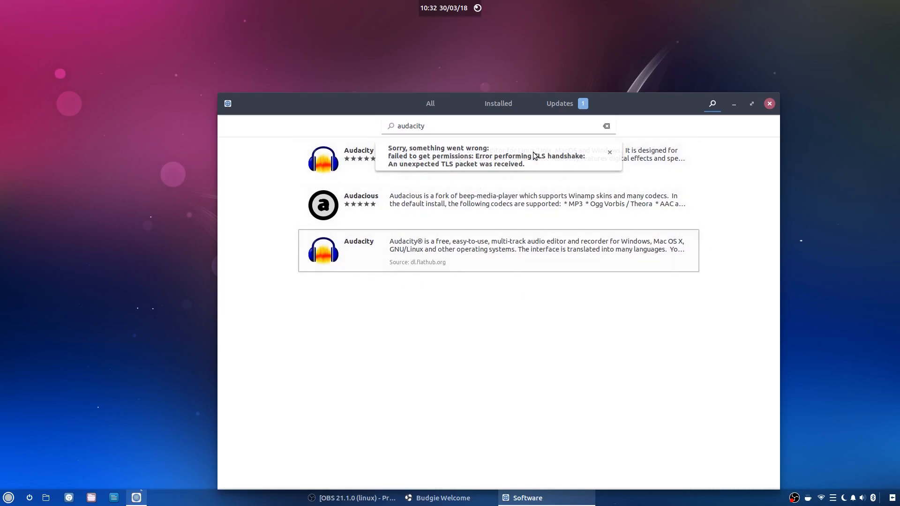
drag(427, 127, 352, 121)
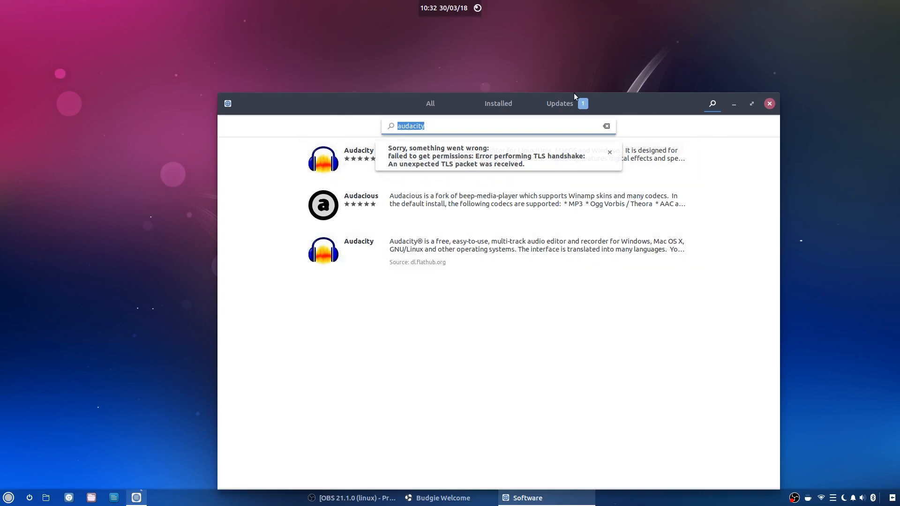
- Switch to Budgie Welcome, look over its software installation options, and open the Recommendations page in a maximized window
click(441, 498)
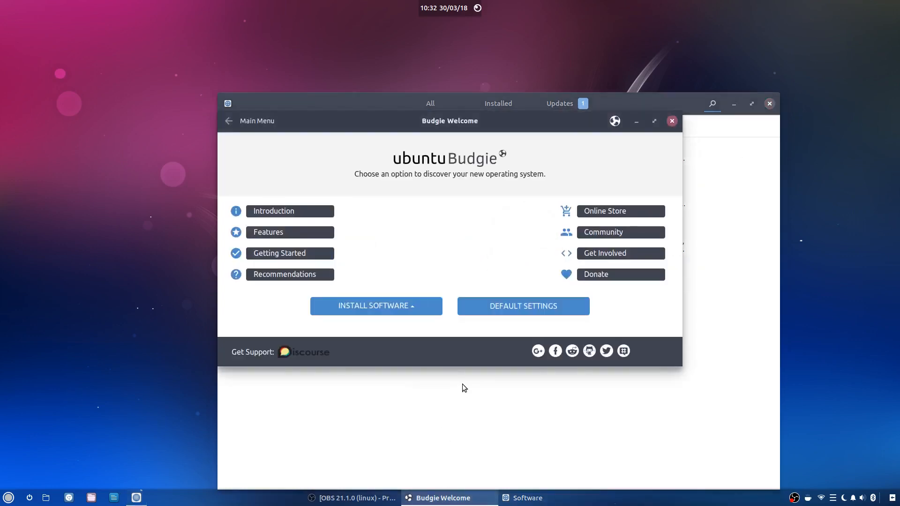
click(360, 310)
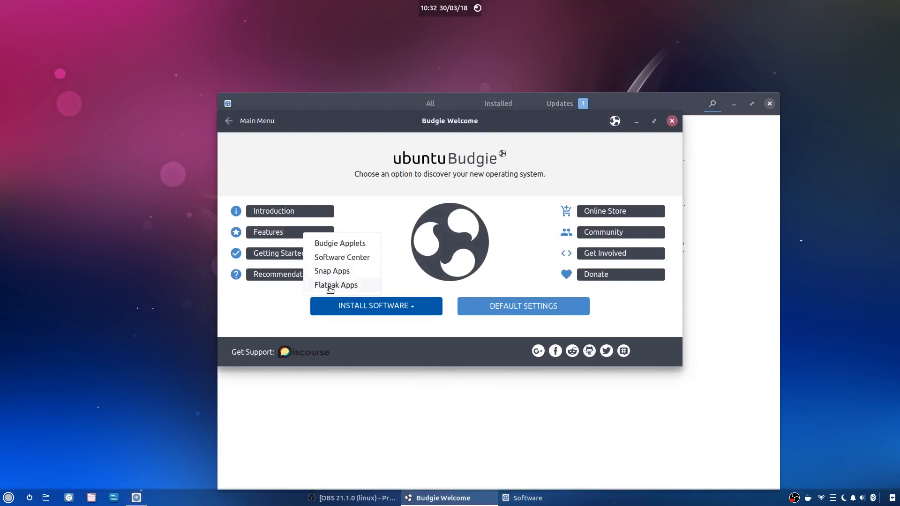
click(391, 328)
click(282, 275)
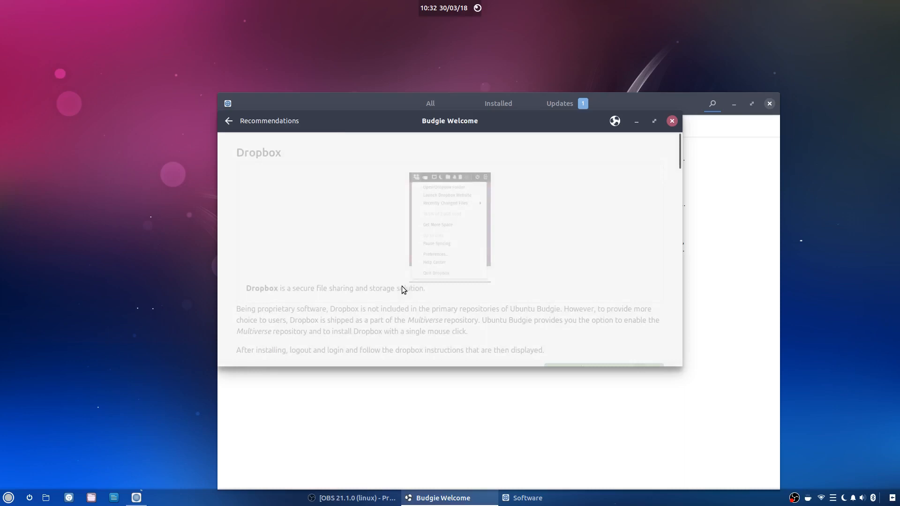
double_click(365, 126)
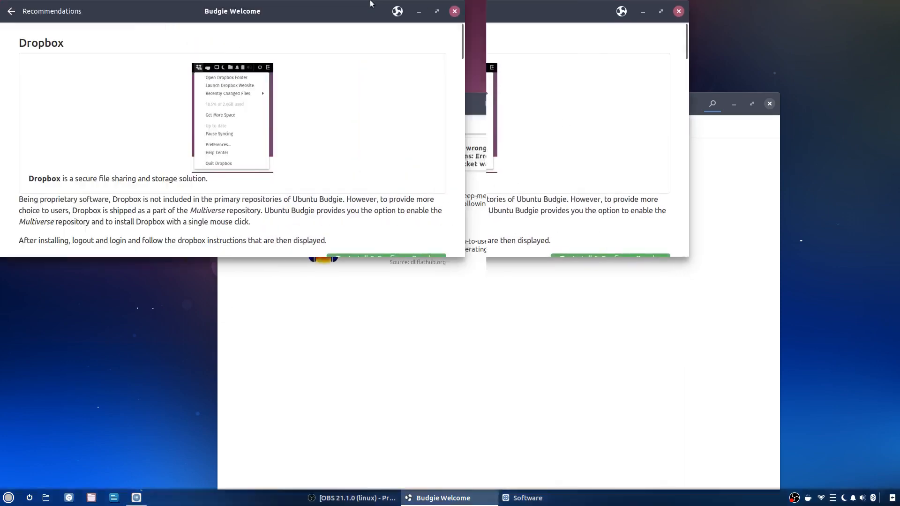
- Review the Recommendations page, from Steam and the Backports repository to the Screenshot Applet, Flatpak and Snap sections
scroll(537, 165, down, 10)
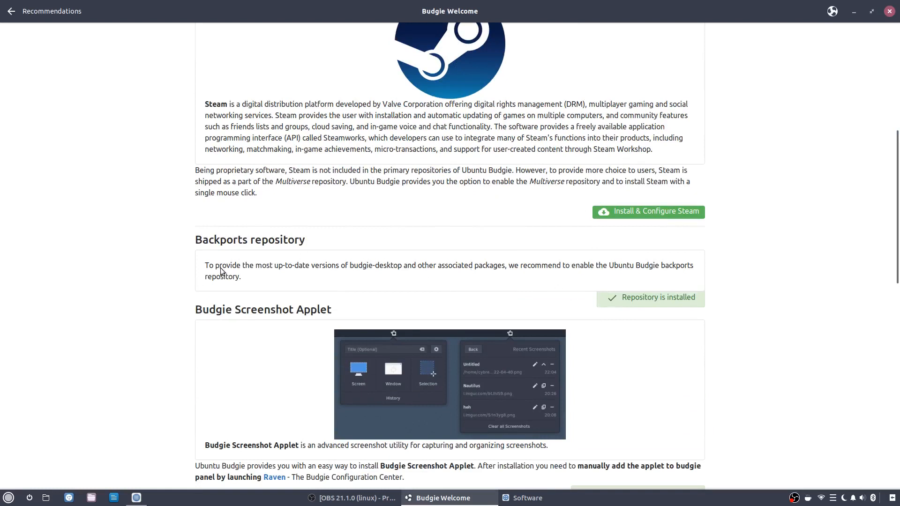
scroll(515, 236, down, 3)
scroll(529, 236, down, 3)
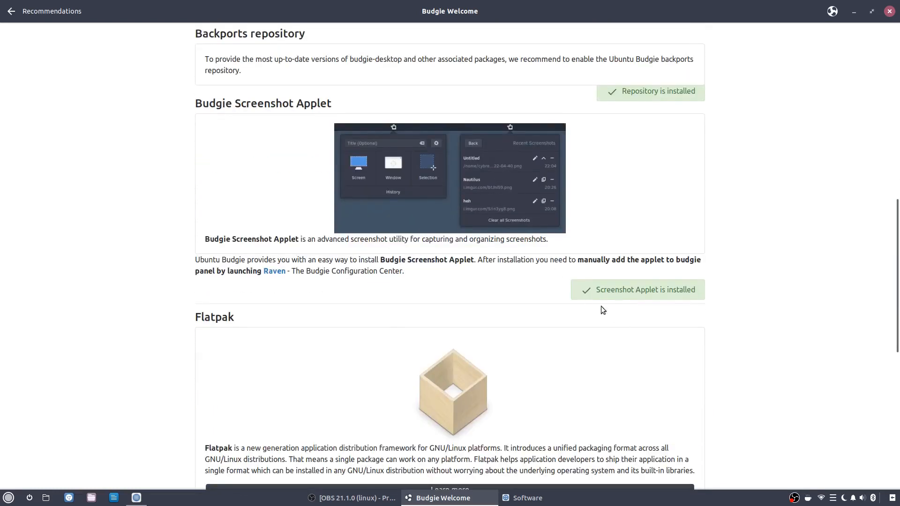
scroll(538, 240, down, 8)
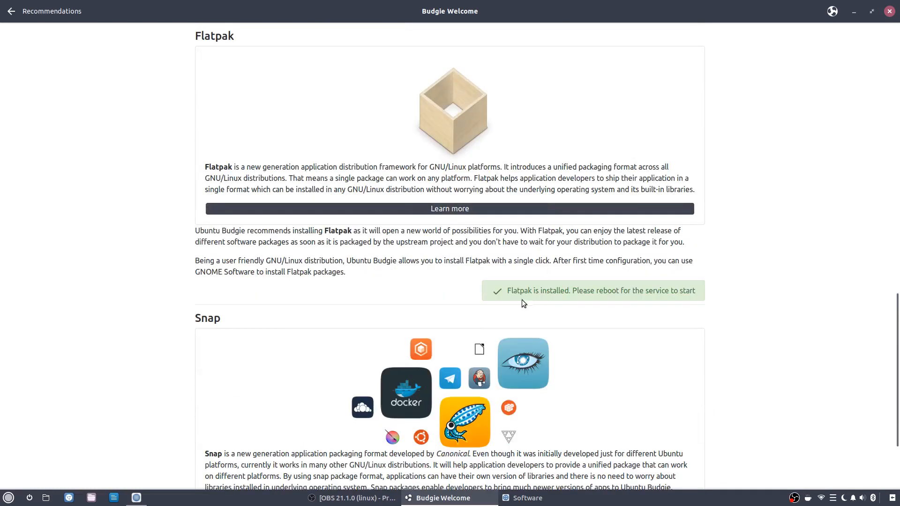
scroll(410, 264, down, 3)
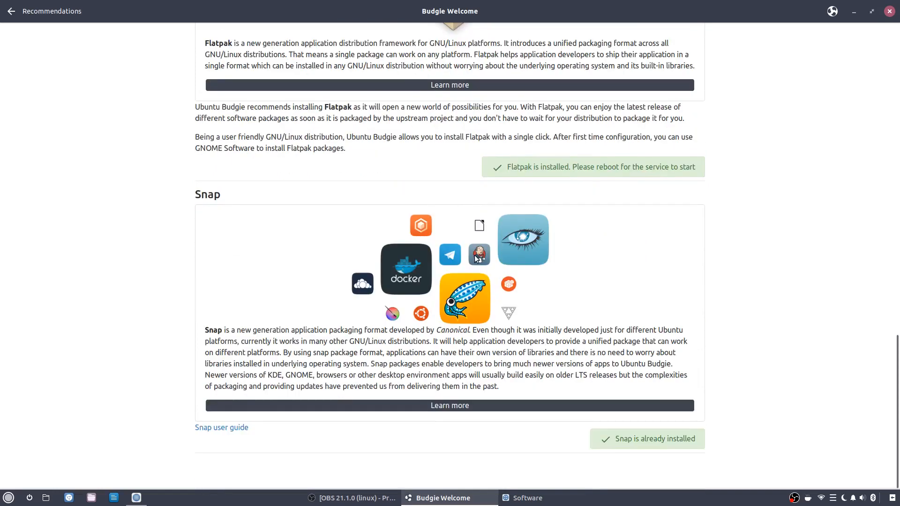
scroll(748, 224, up, 20)
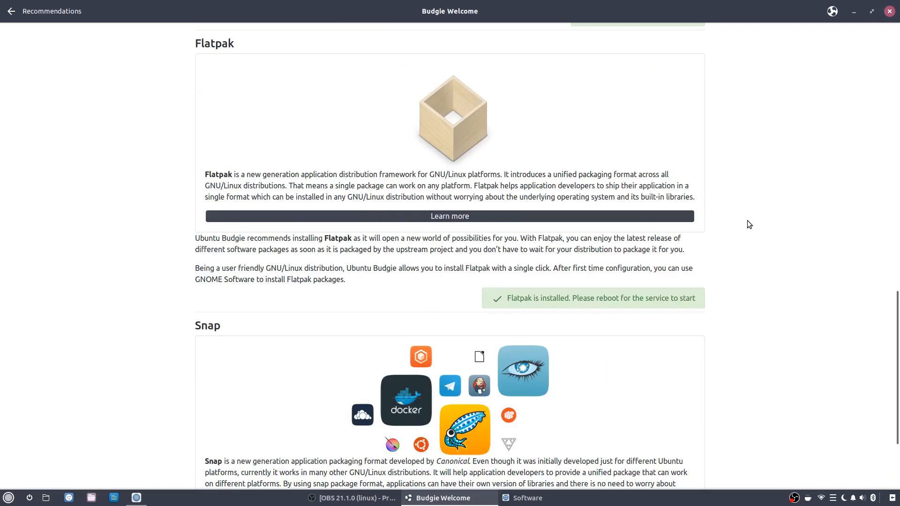
scroll(740, 213, up, 3)
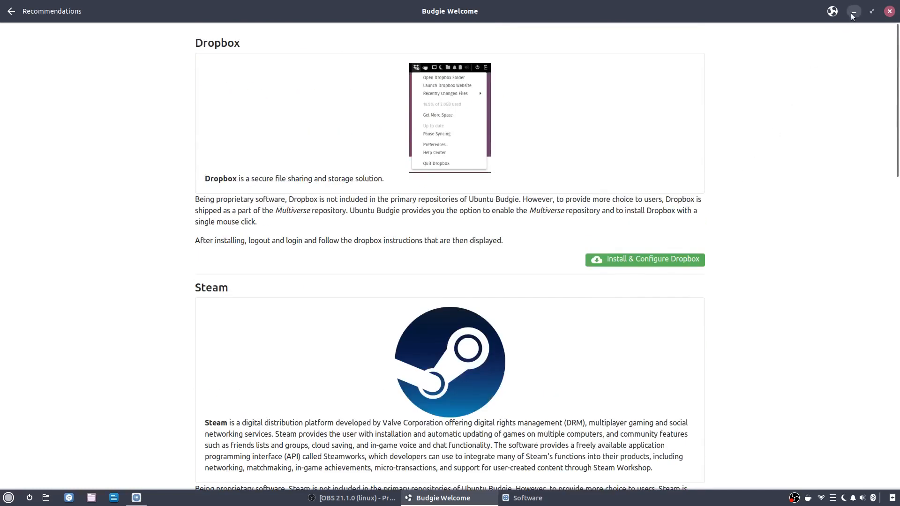
- Go back to the Budgie Welcome main menu in a restored window and launch Snap Apps from the software installation options
click(11, 10)
drag(527, 9, 441, 140)
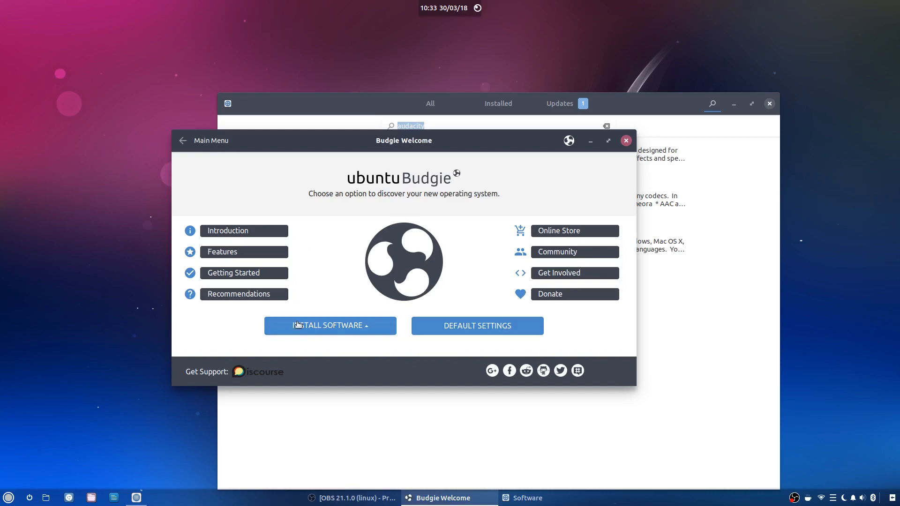
click(310, 328)
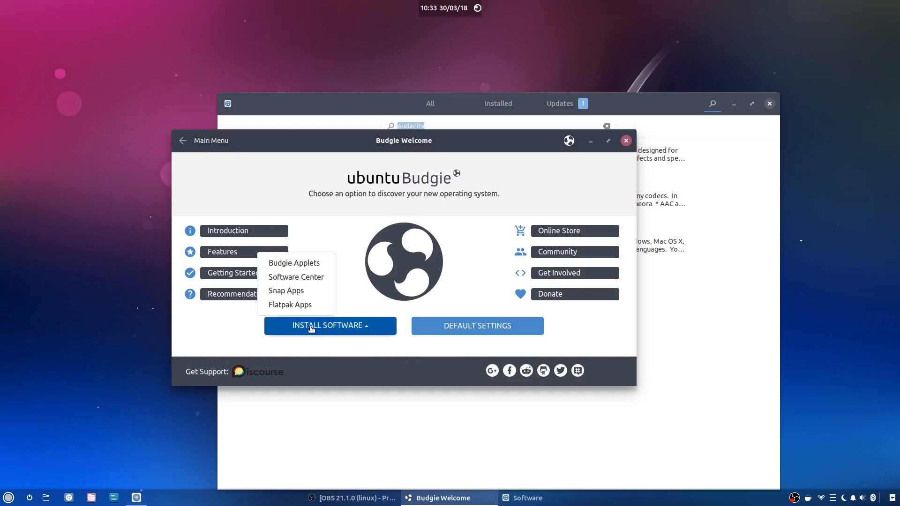
click(298, 287)
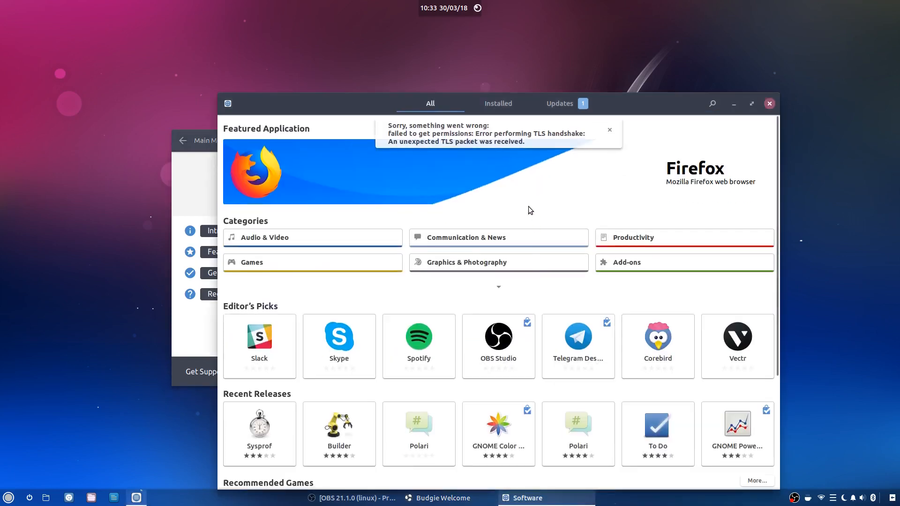
- Dismiss the error notification in the maximized Software window and search the catalogue for "telegram"
double_click(634, 102)
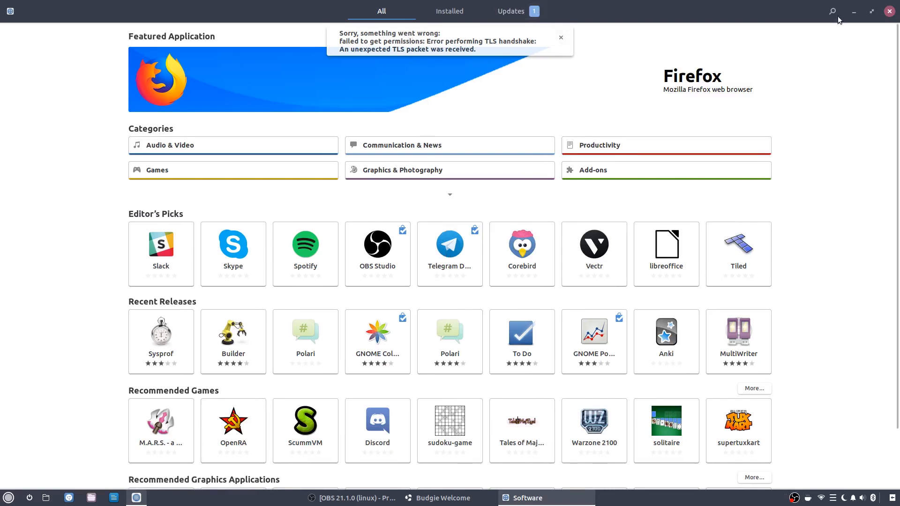
click(559, 37)
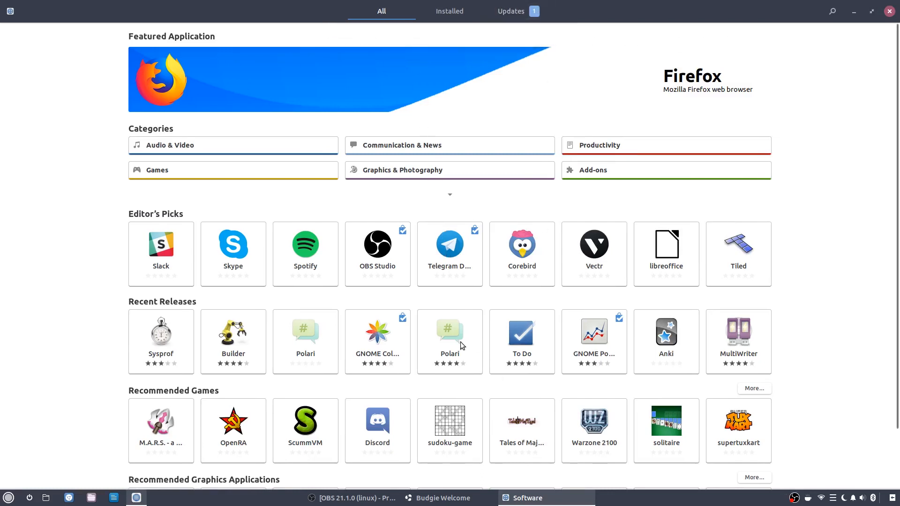
click(832, 12)
text(telegram)
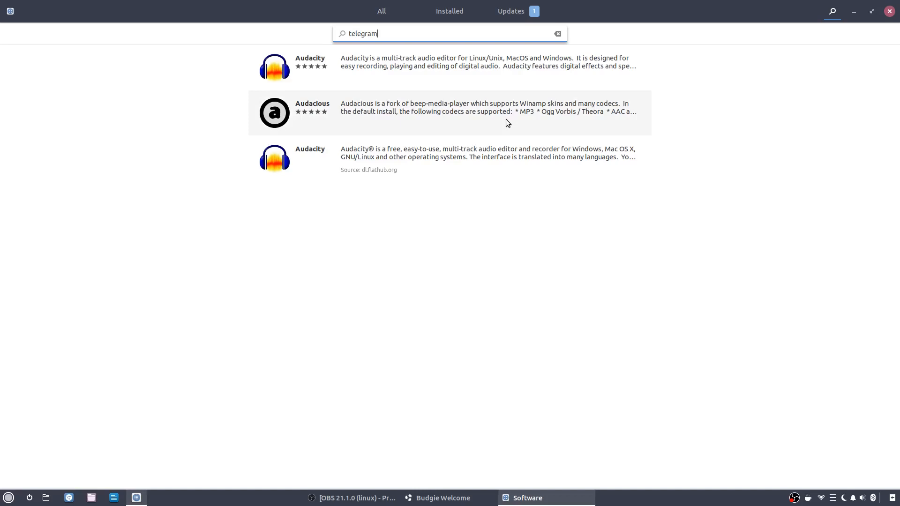
- Examine the version and source details of the installed Telegram Desktop listing and of the telegram-sergiusens listing, returning to the results
click(373, 64)
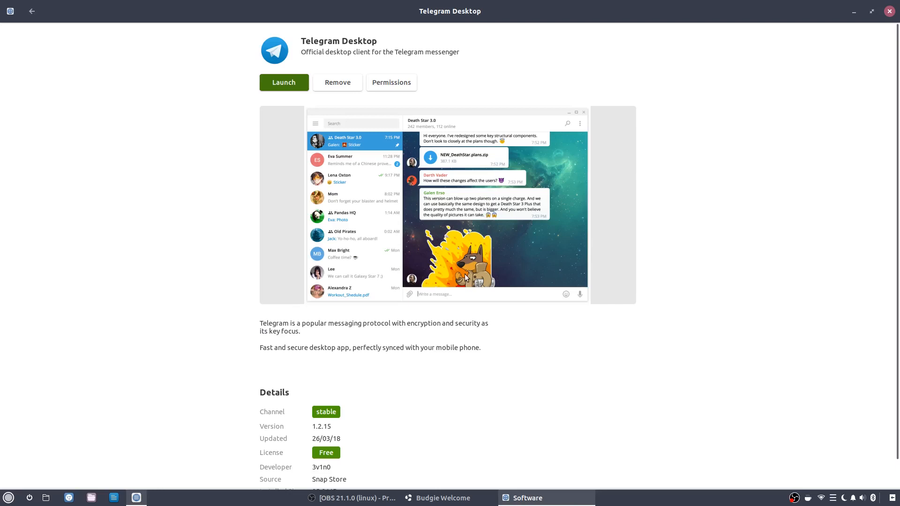
scroll(465, 274, down, 1)
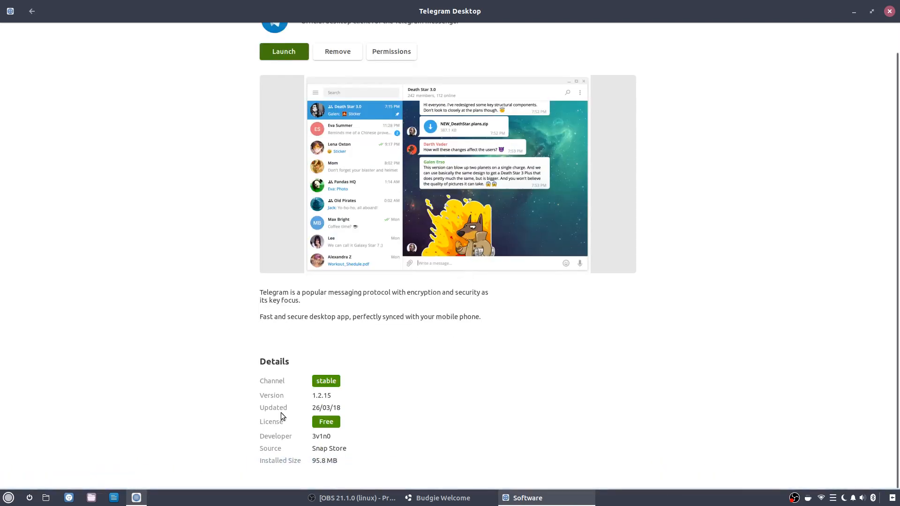
click(31, 12)
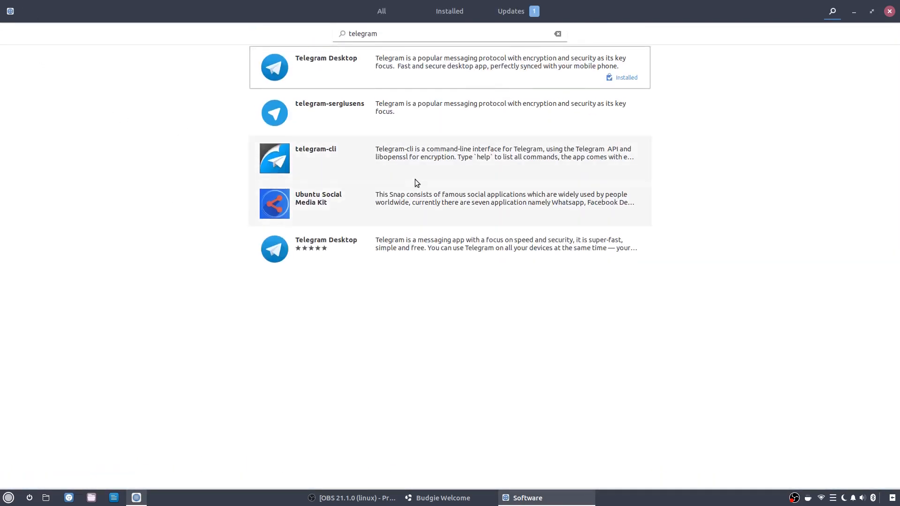
click(412, 117)
scroll(322, 259, down, 1)
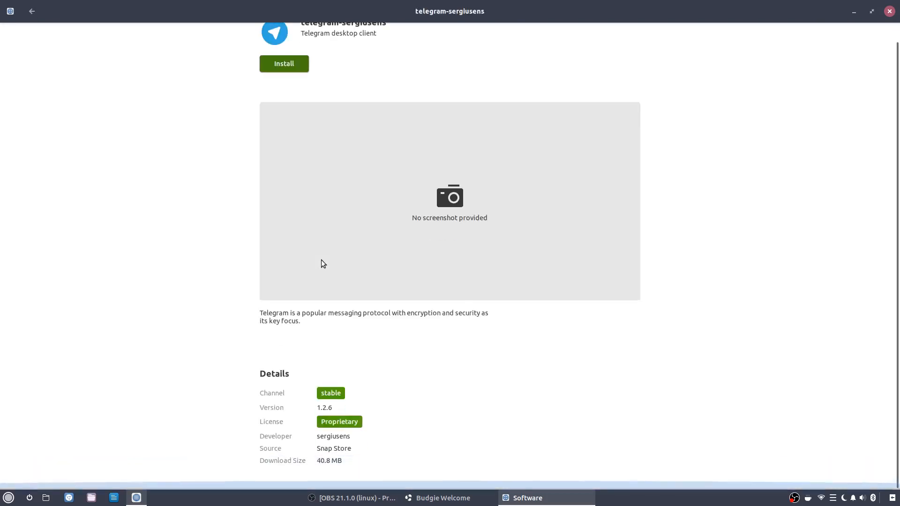
click(31, 11)
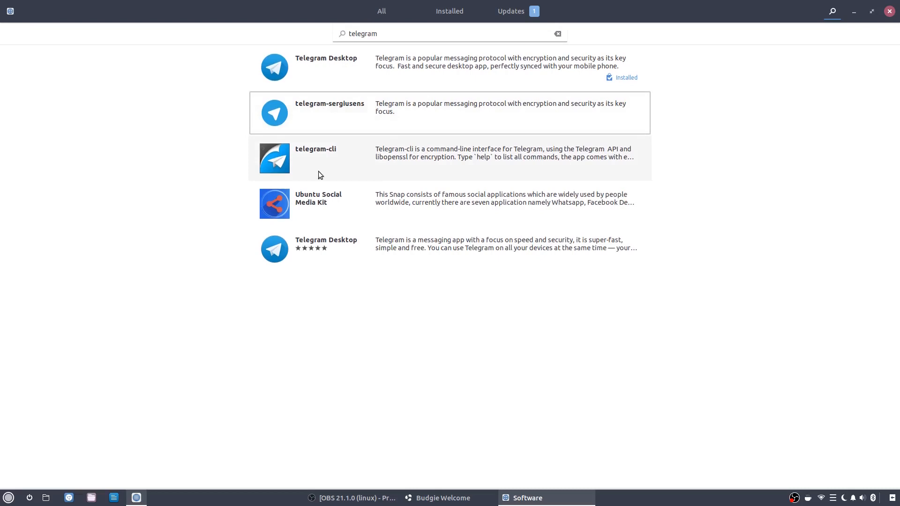
- Examine the version, source and review details of the last, not installed Telegram Desktop listing and return to the results
click(382, 249)
scroll(379, 352, down, 5)
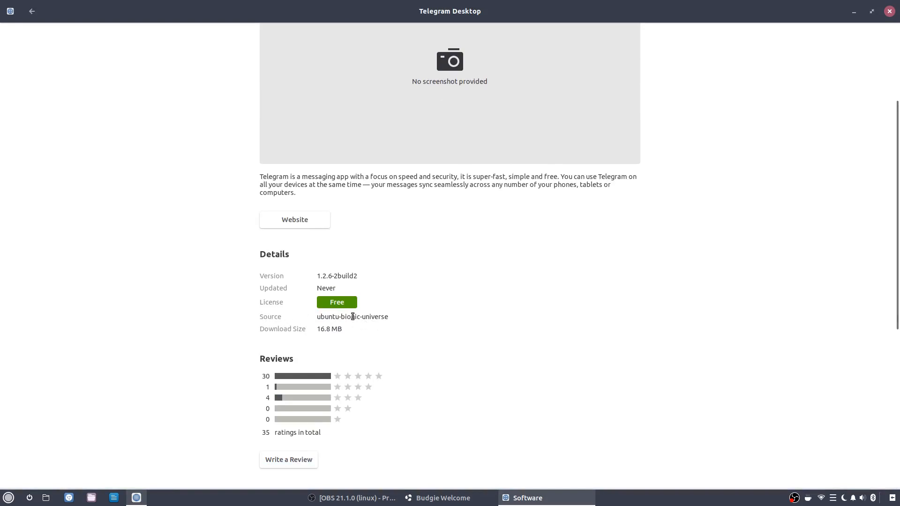
scroll(262, 209, up, 5)
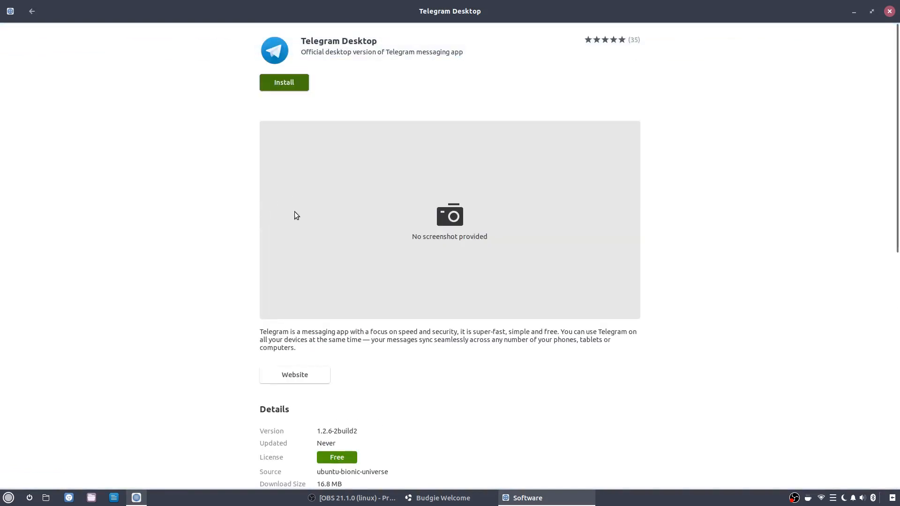
scroll(294, 214, down, 5)
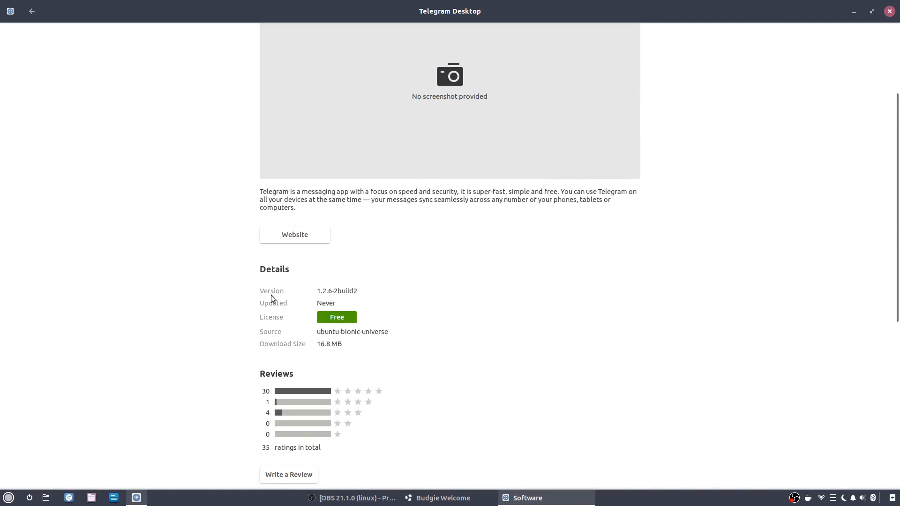
click(30, 12)
- Compare the channel, version, license and developer details of the telegram-sergiusens and installed Telegram Desktop listings again, ending at the results
click(360, 113)
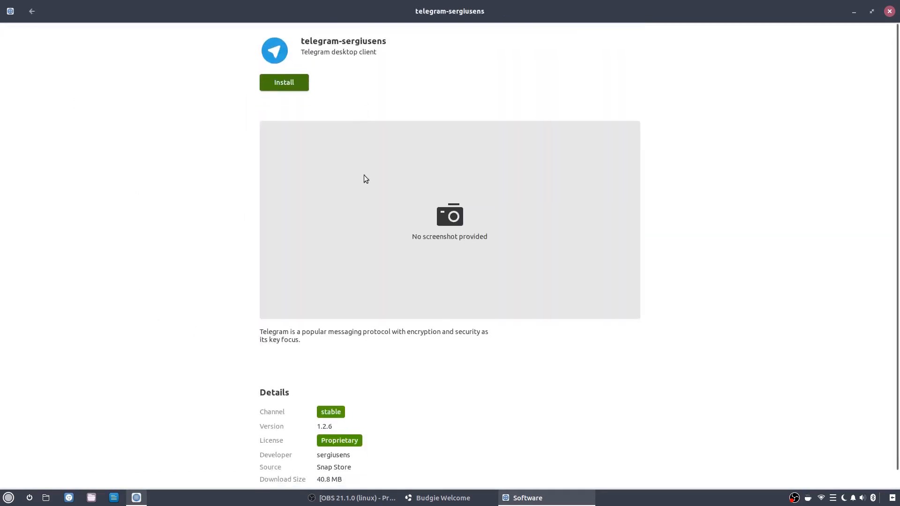
click(29, 13)
click(364, 75)
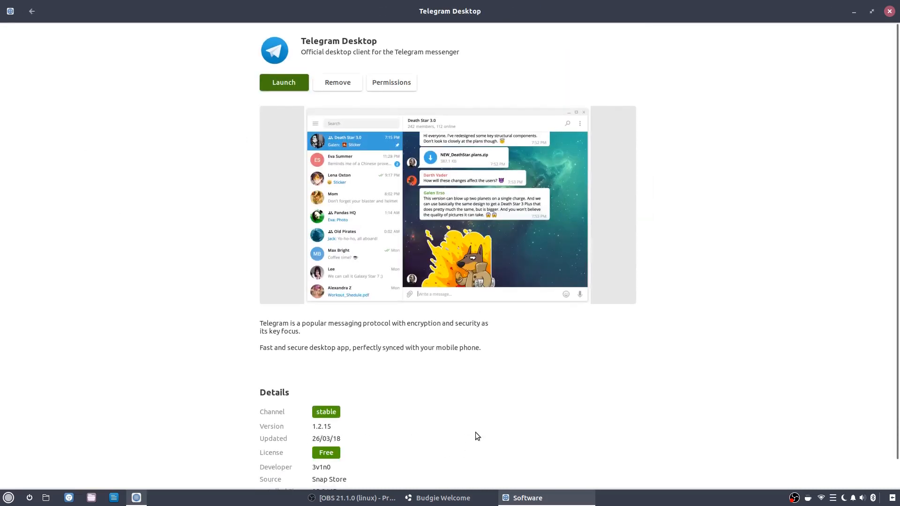
scroll(473, 429, down, 1)
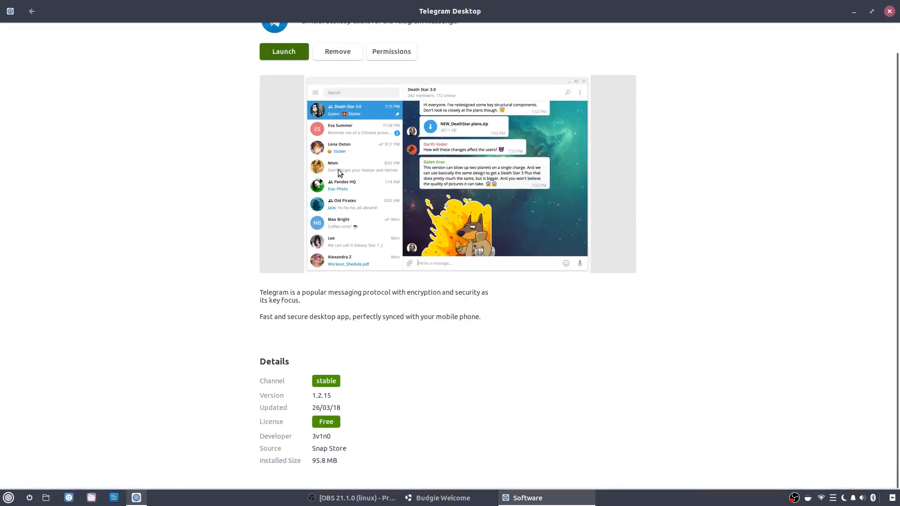
click(33, 11)
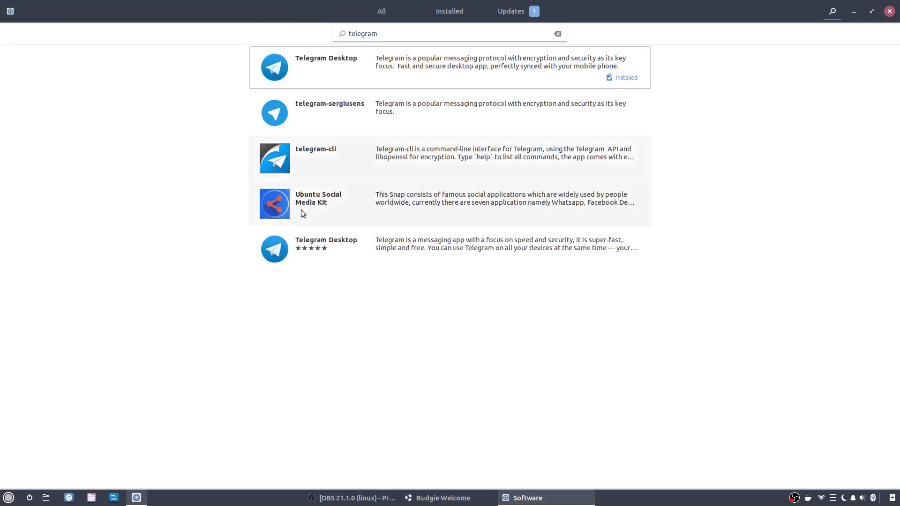
click(446, 107)
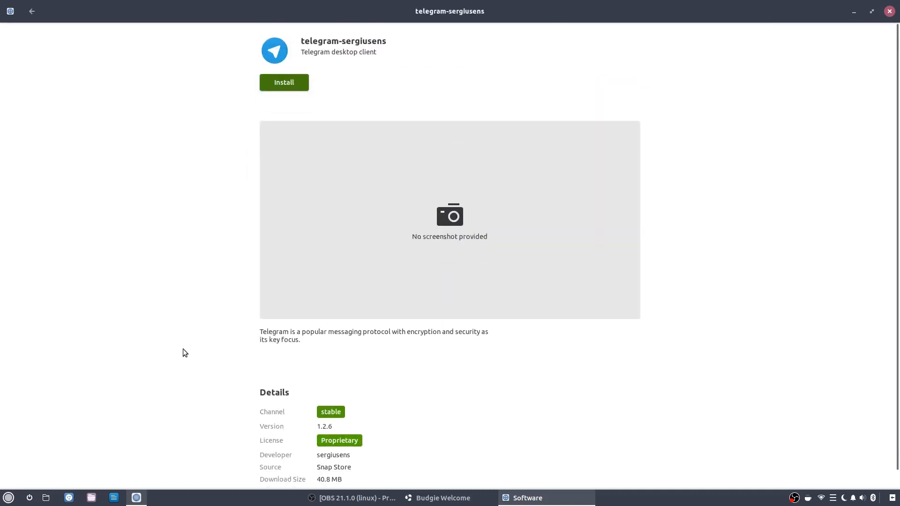
scroll(184, 352, down, 1)
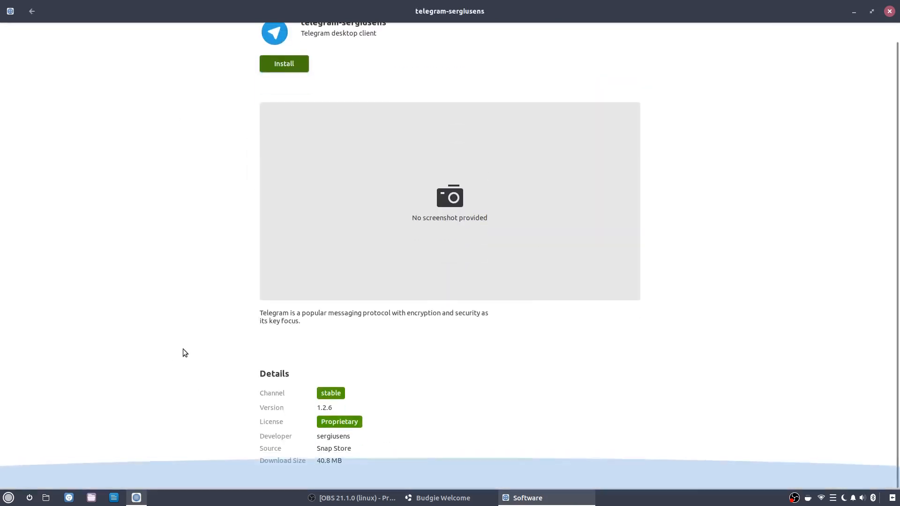
click(32, 12)
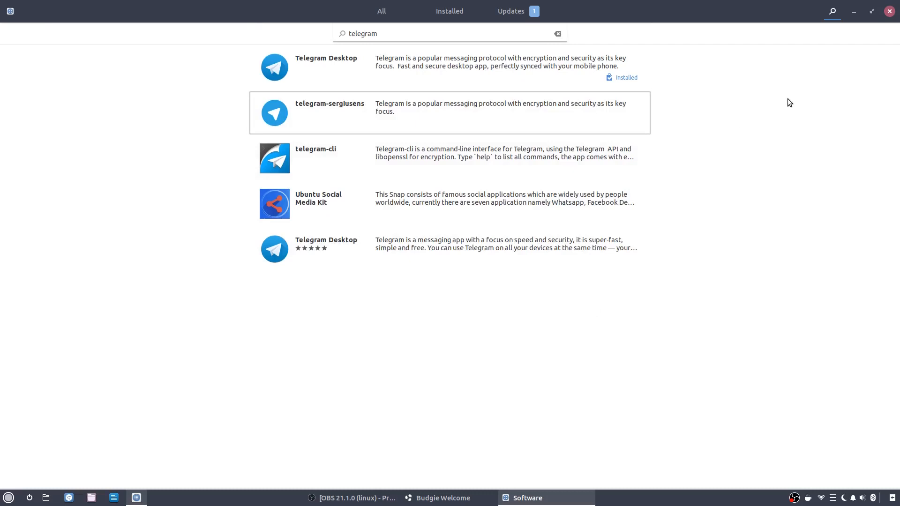
- Close Software and check the recording status in OBS, leaving the OBS and Budgie Welcome windows minimized
click(889, 11)
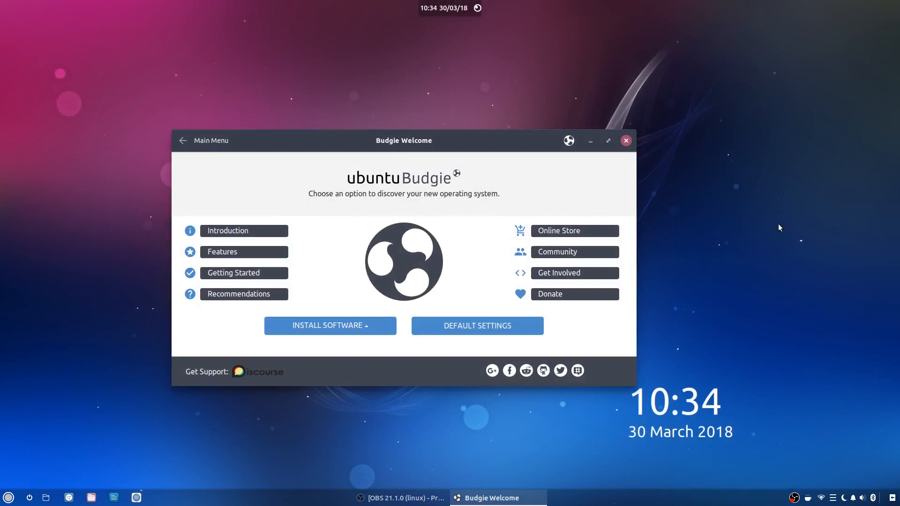
click(400, 497)
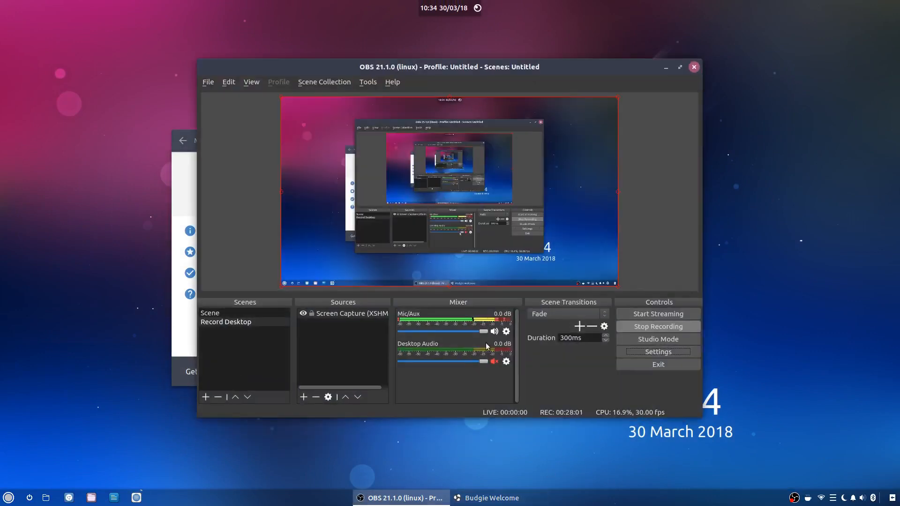
click(663, 69)
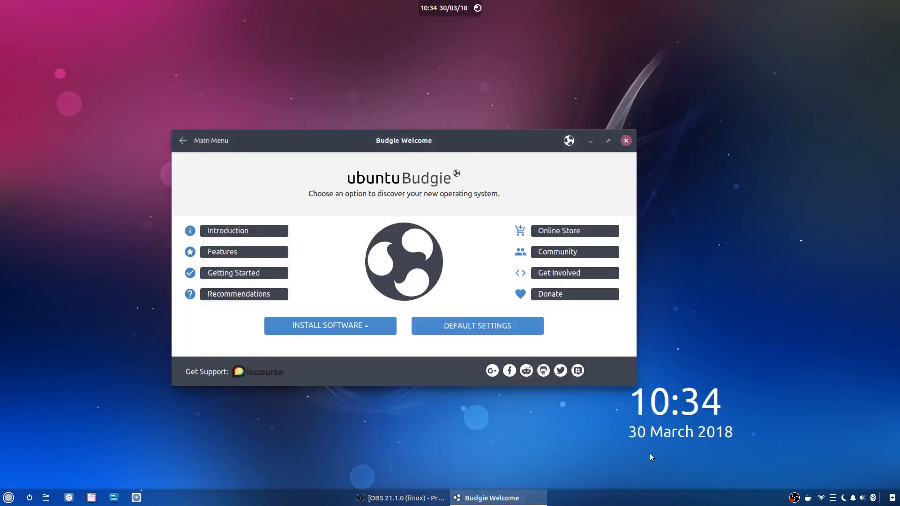
click(516, 498)
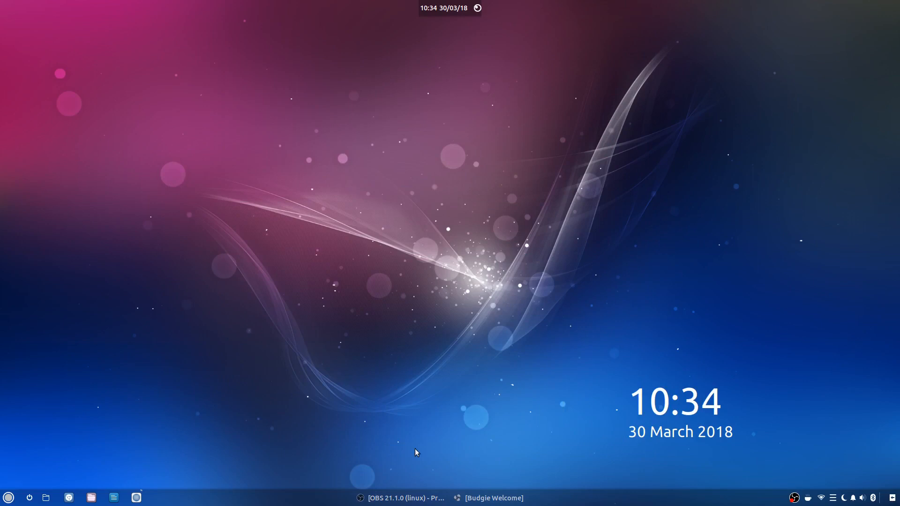
click(415, 498)
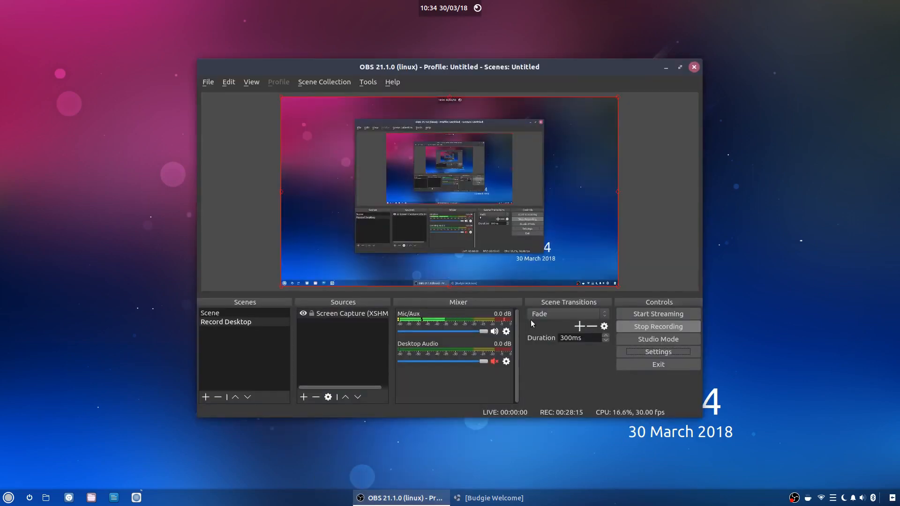
click(665, 67)
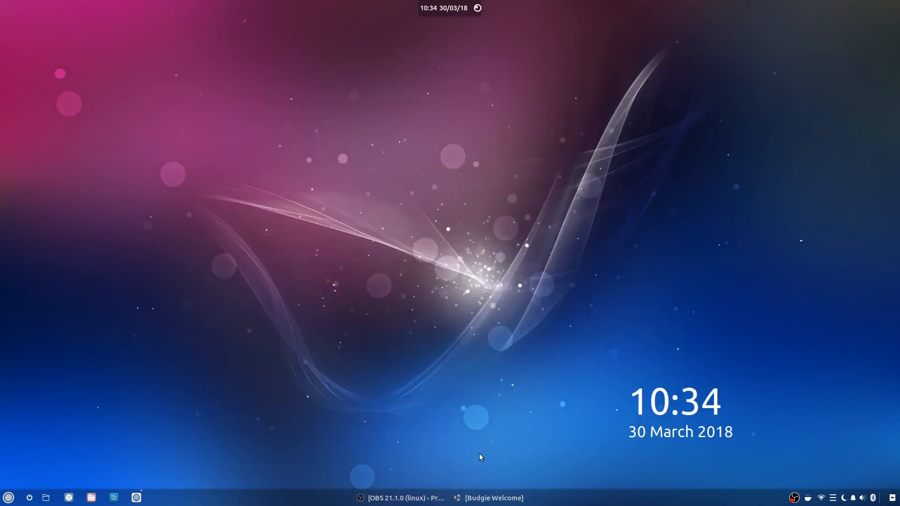
- Restore Budgie Welcome, open its Budgie Desktop Applets page and maximize the window
click(492, 498)
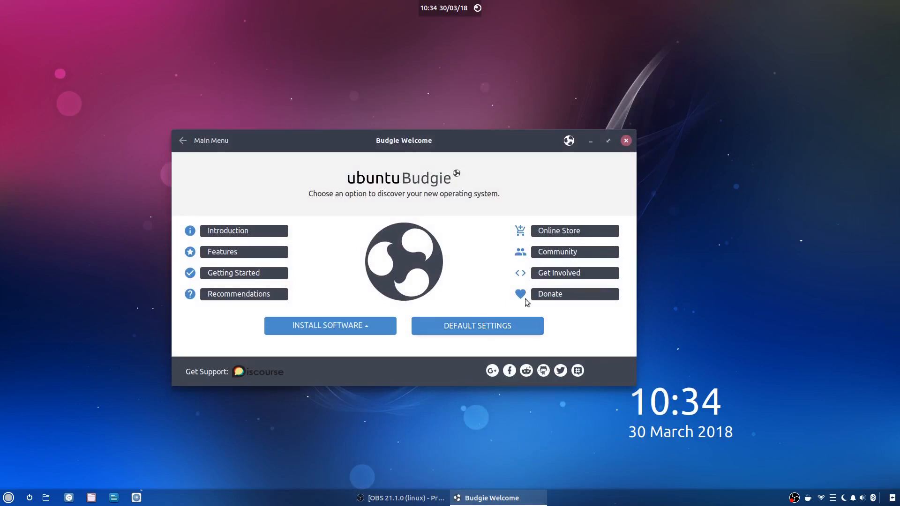
click(328, 325)
click(295, 265)
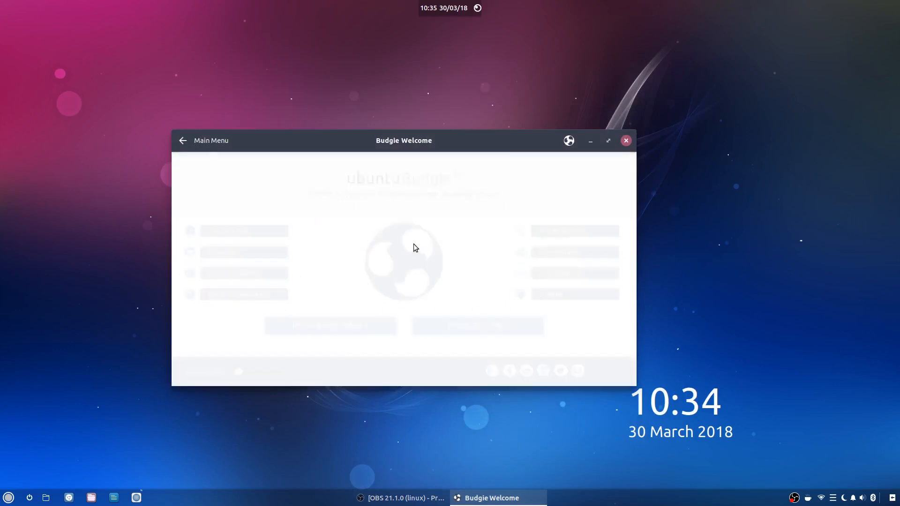
drag(462, 146, 488, 2)
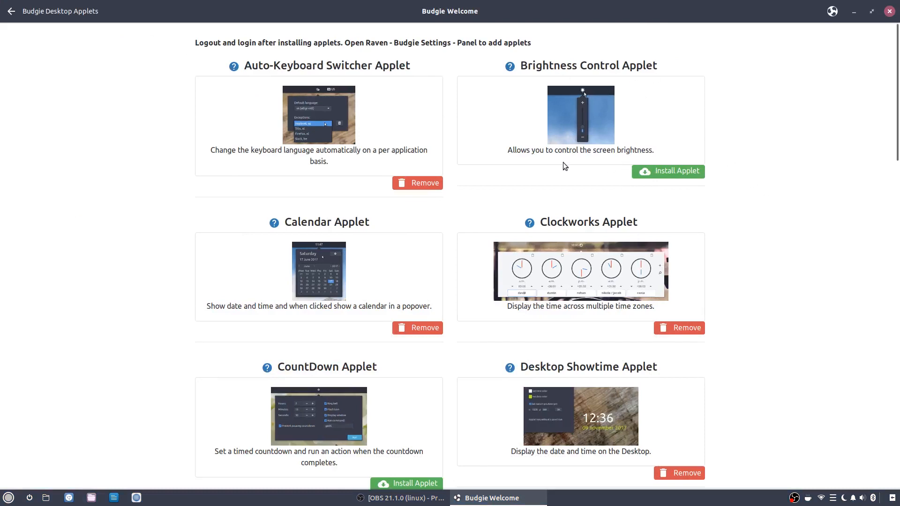
- Examine the available desktop applets, from Auto-Keyboard Switcher and Brightness Control down to Quicknote, Screenshot and System Monitor
scroll(486, 160, down, 4)
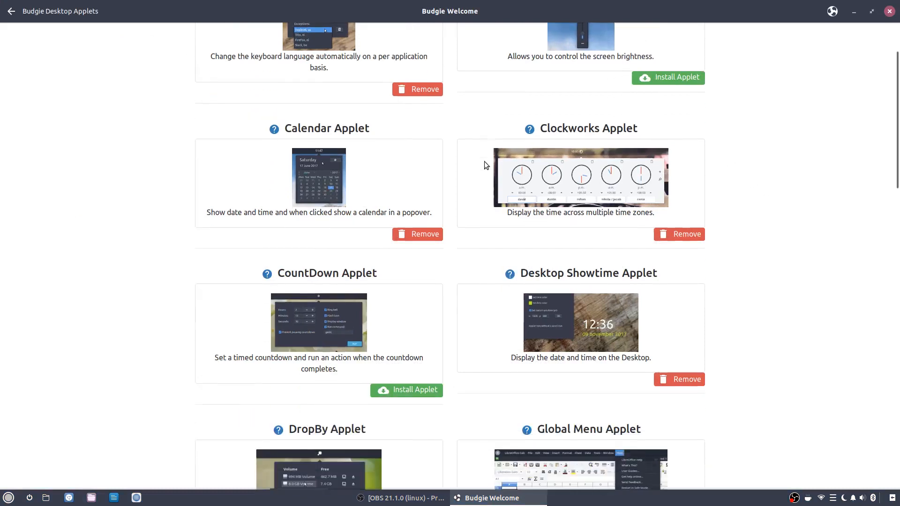
scroll(477, 289, down, 6)
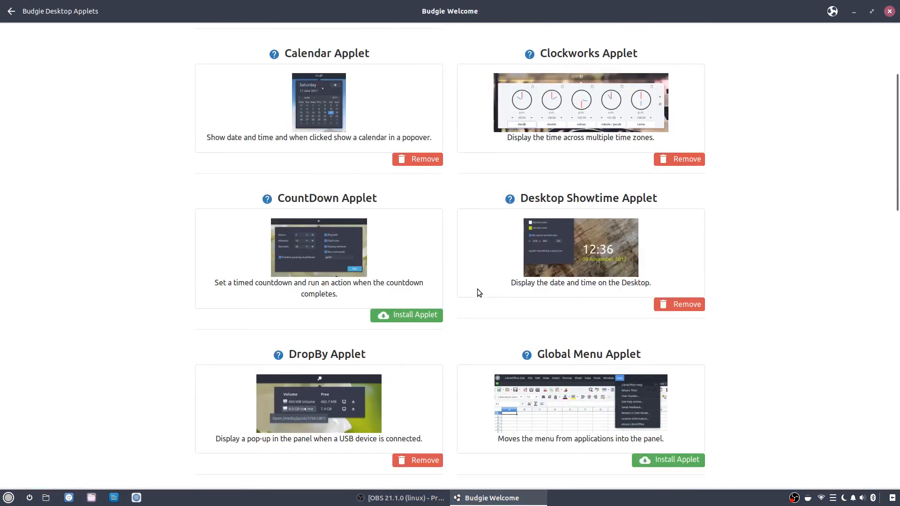
scroll(477, 288, down, 3)
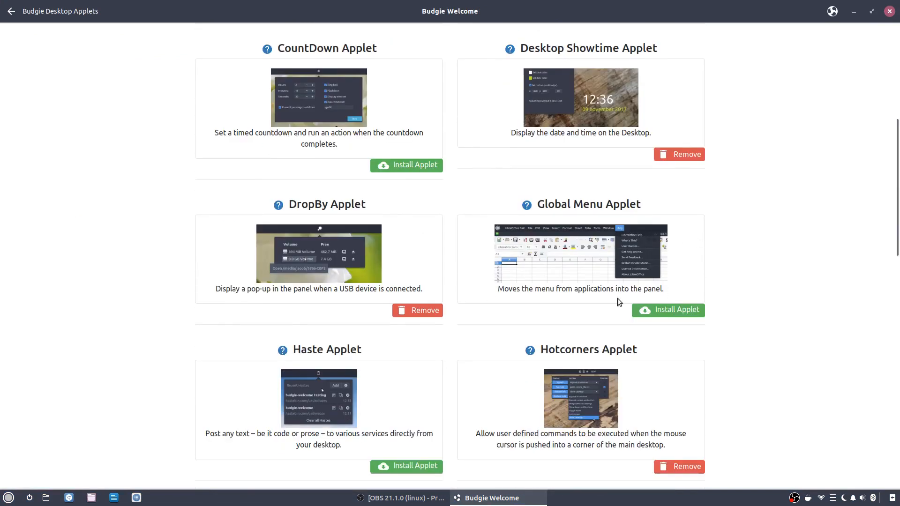
scroll(486, 245, down, 3)
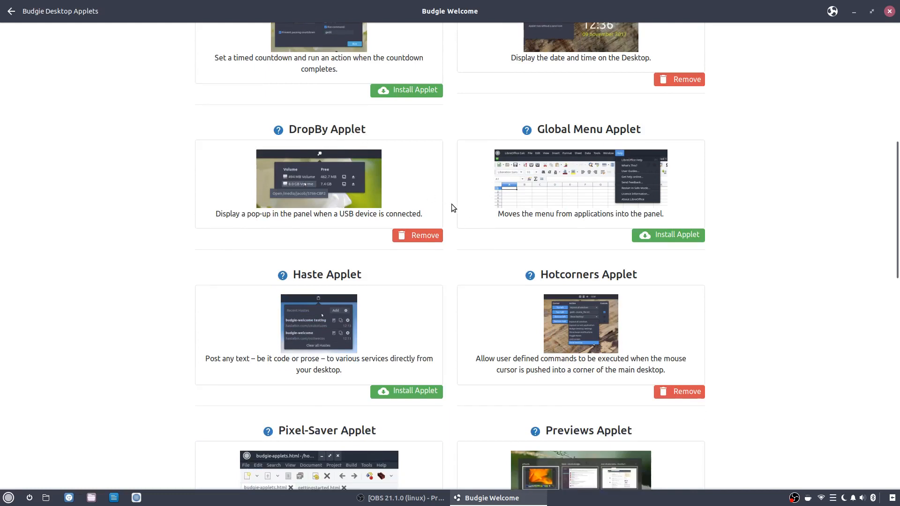
scroll(451, 204, down, 5)
scroll(451, 204, down, 2)
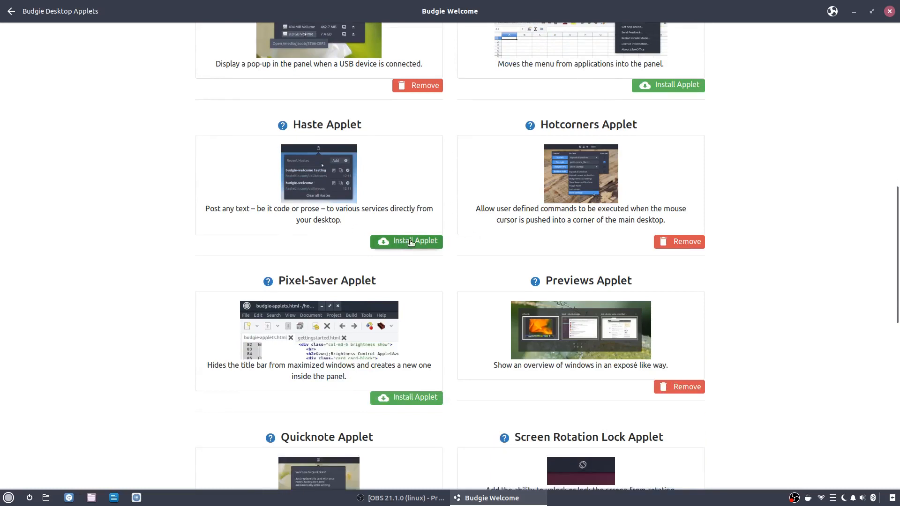
scroll(406, 243, down, 3)
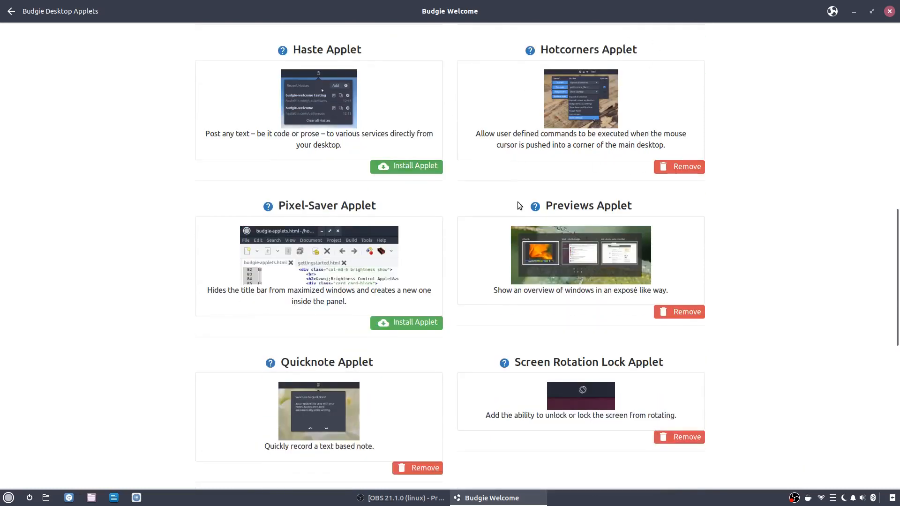
scroll(439, 250, down, 6)
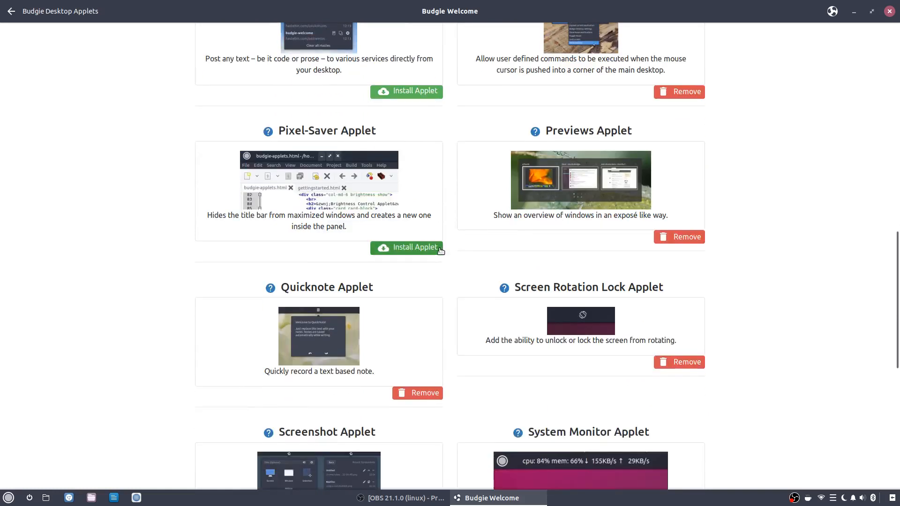
scroll(440, 252, down, 2)
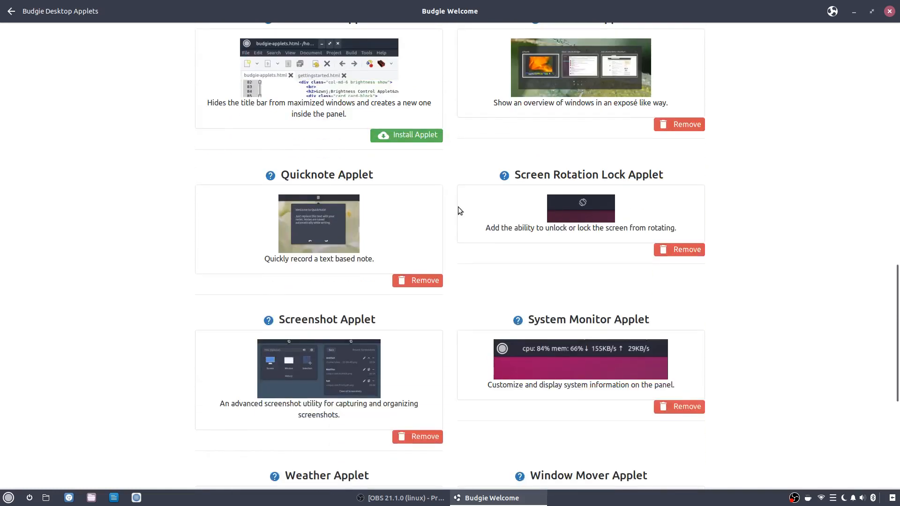
scroll(432, 207, down, 3)
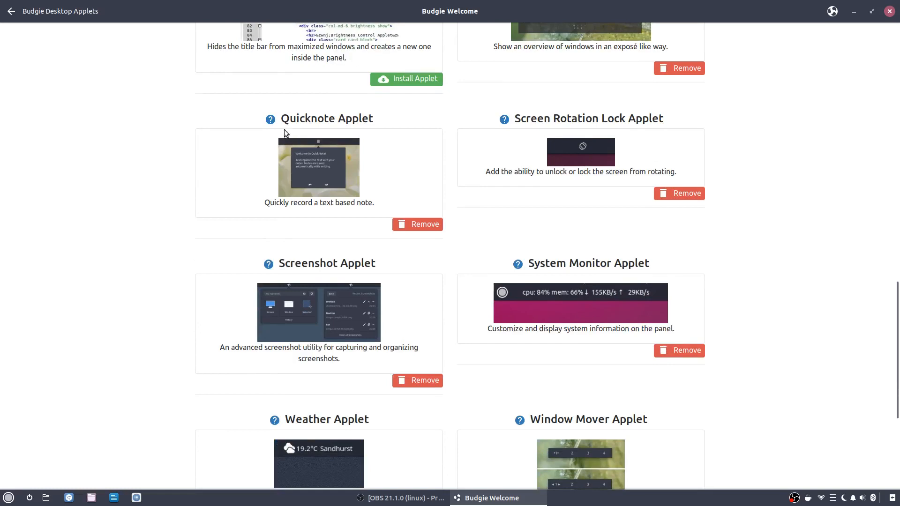
- View the QuickNote applet's note popup, close it, and look over the remaining Weather and Window Mover applets
click(833, 498)
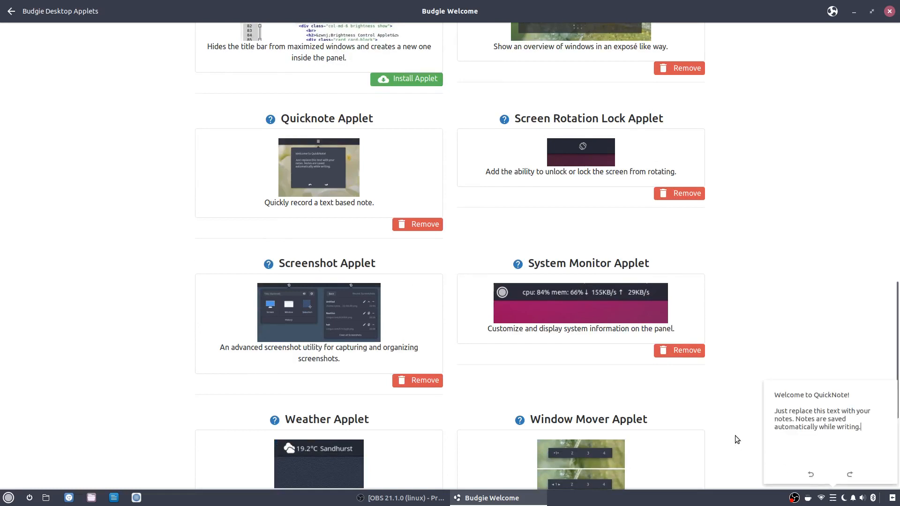
click(747, 427)
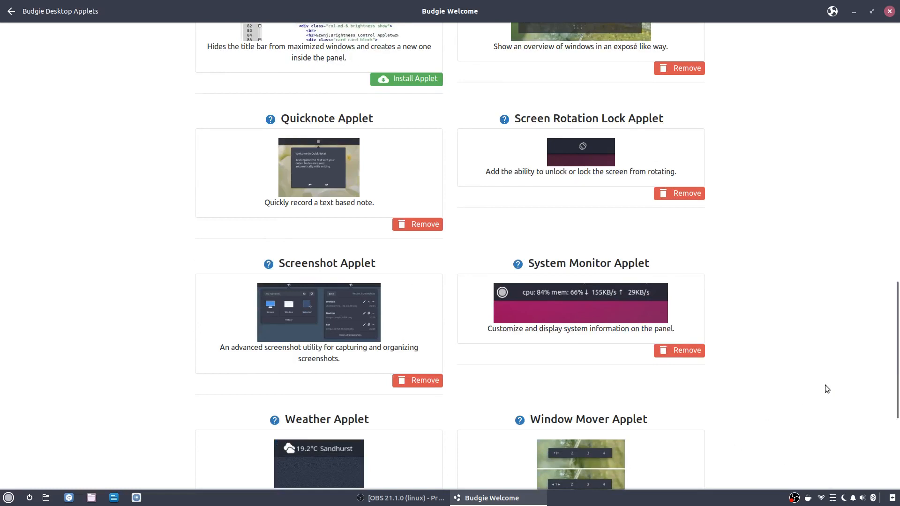
scroll(457, 366, down, 3)
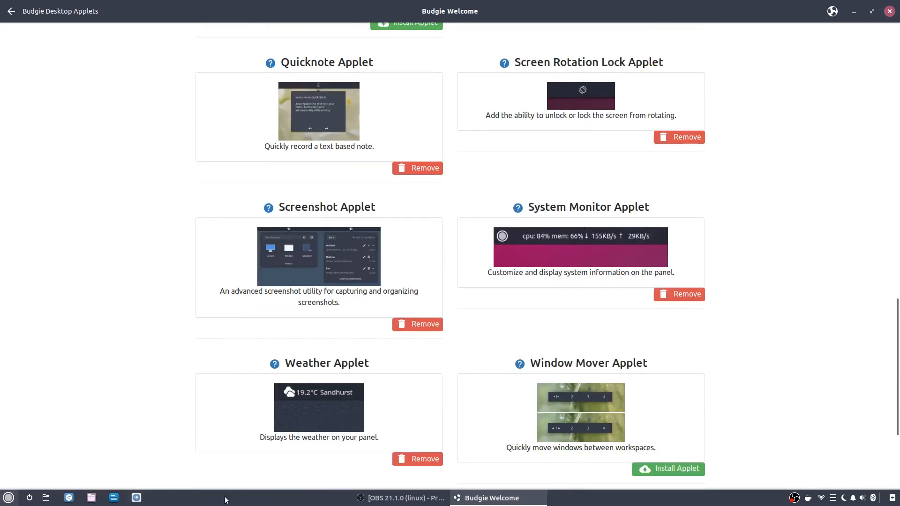
click(3, 503)
click(2, 502)
- Add the Budgie Weather applet to the Top Dock panel in Budgie Desktop Settings
click(892, 499)
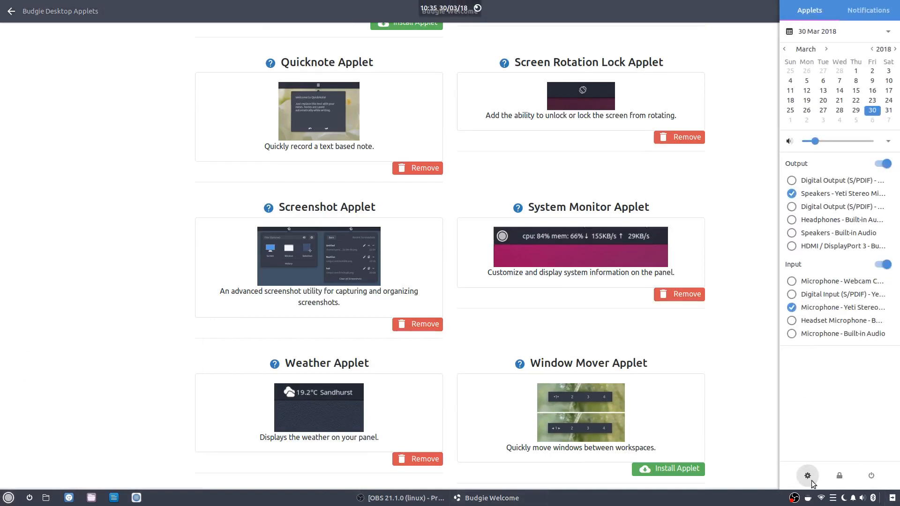
click(808, 476)
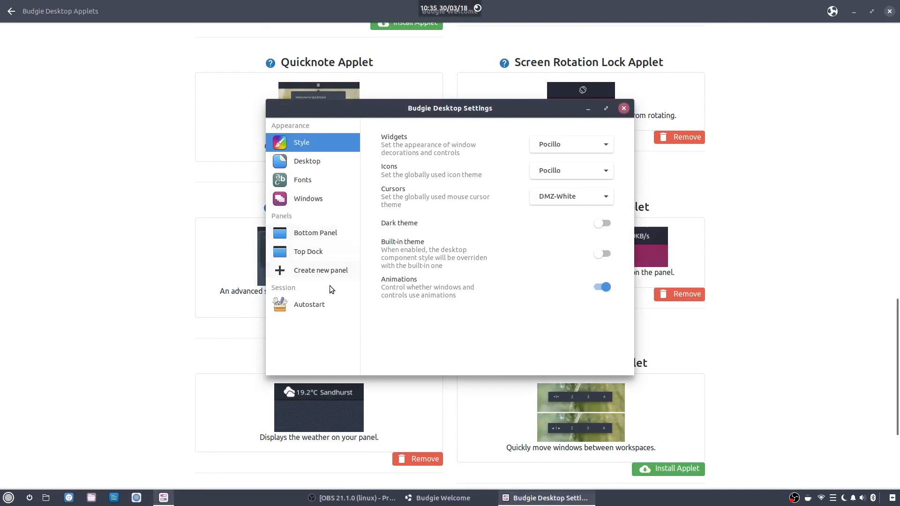
click(306, 251)
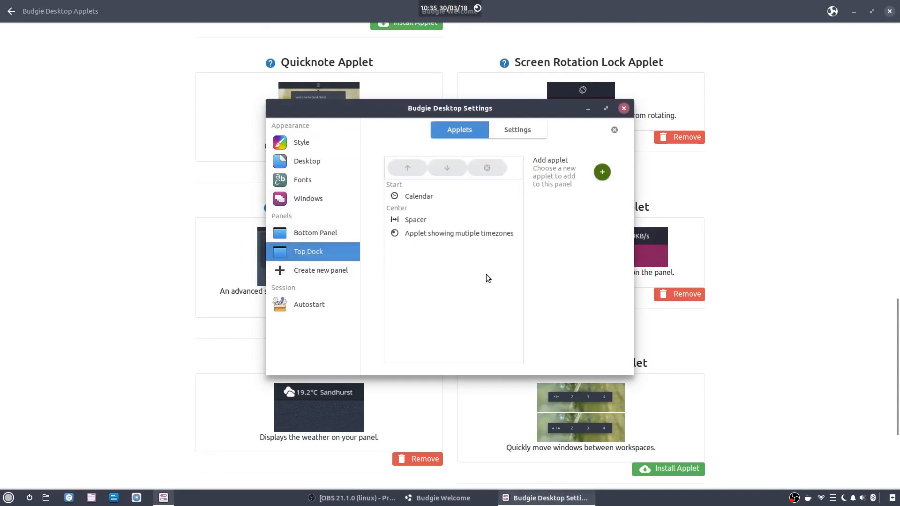
click(601, 178)
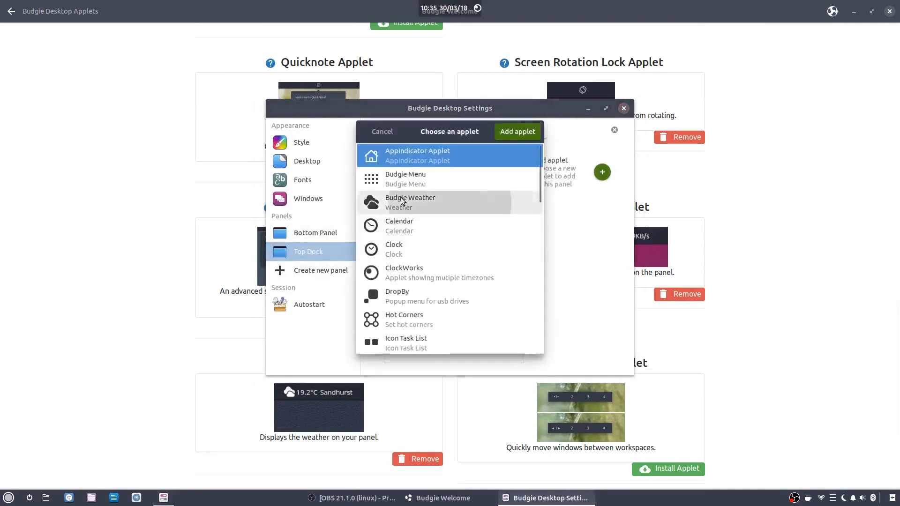
click(422, 203)
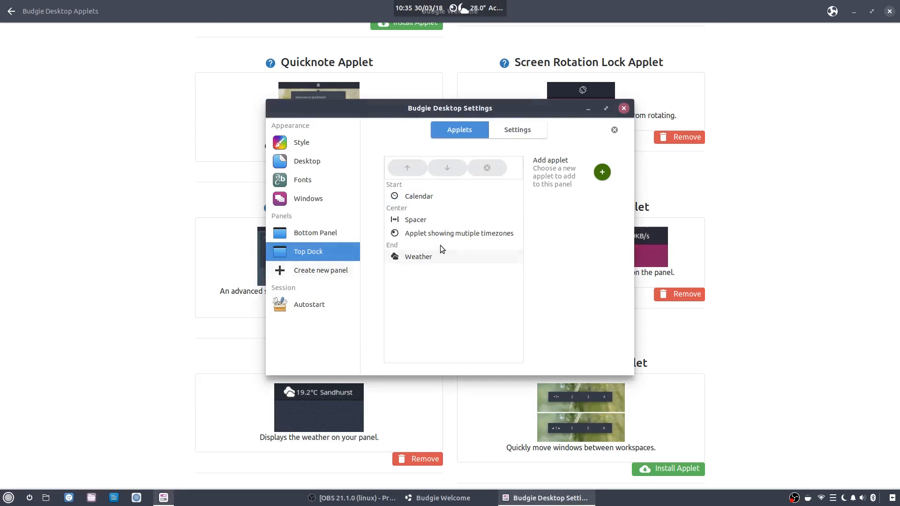
- Move the Weather applet into the Top Dock's Center group, ahead of the spacer and the multiple-timezones applet
click(411, 257)
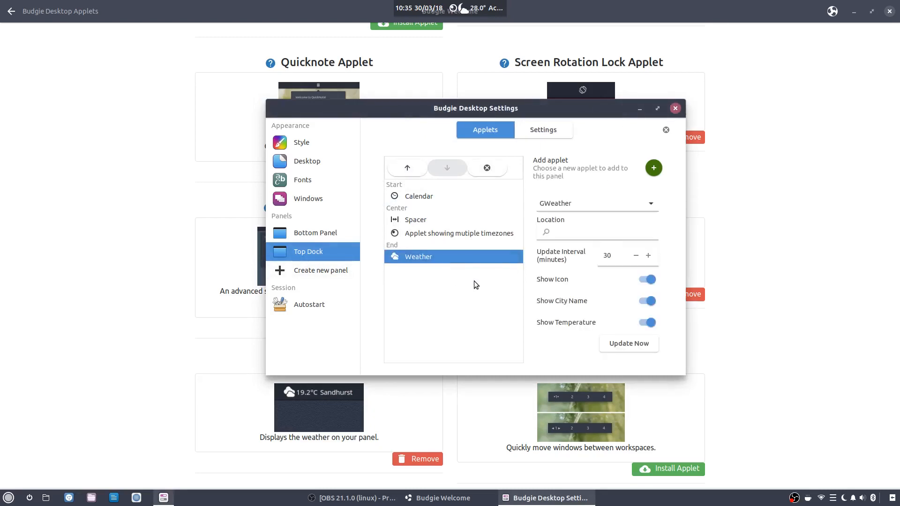
click(407, 169)
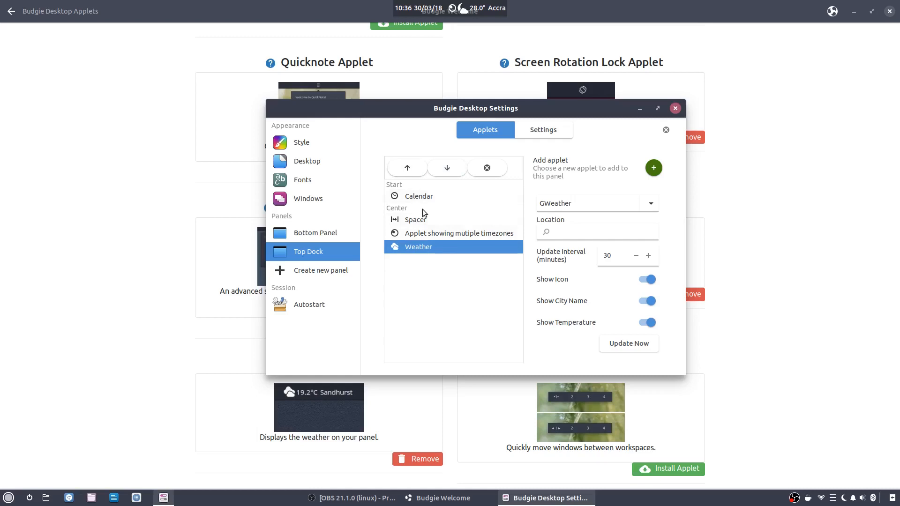
click(407, 167)
click(407, 166)
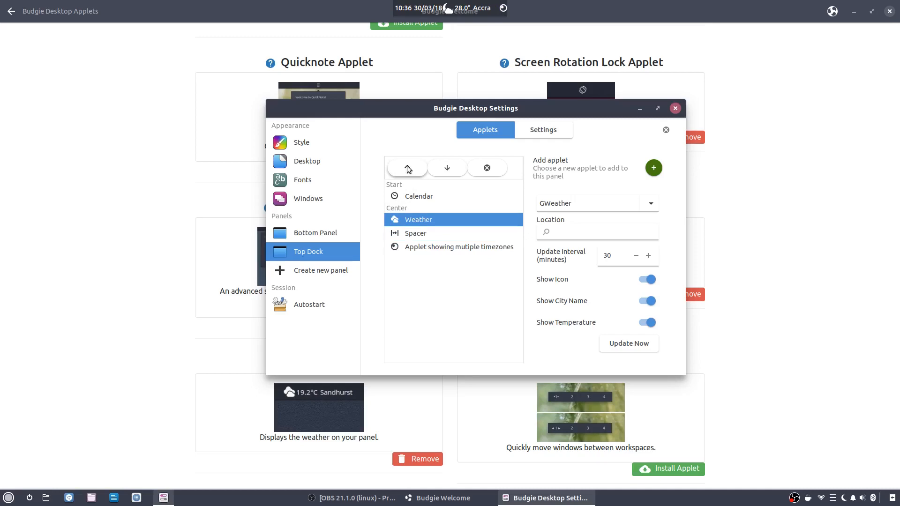
- Add another Spacer applet to the Top Dock panel
click(654, 167)
scroll(485, 247, down, 5)
scroll(483, 252, down, 5)
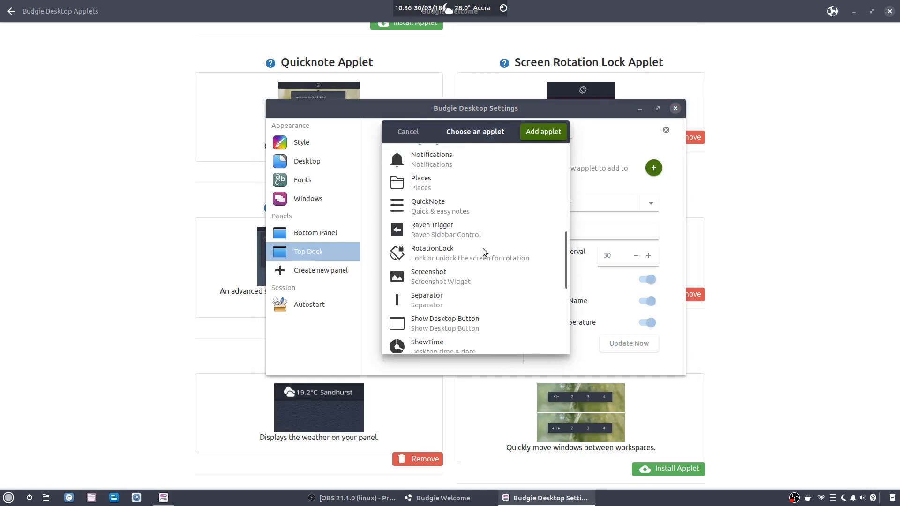
click(425, 289)
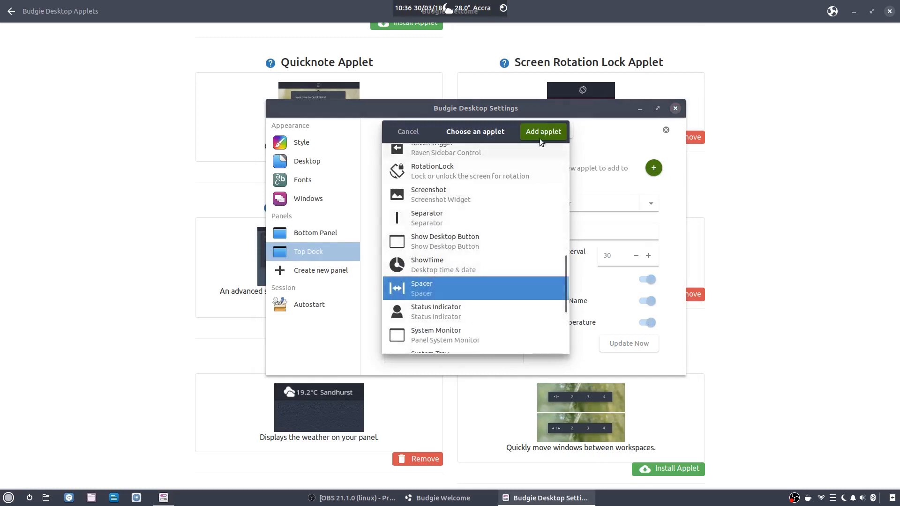
click(540, 134)
- Move the new Spacer from the End group to the start of the Center group, ahead of Weather
click(419, 270)
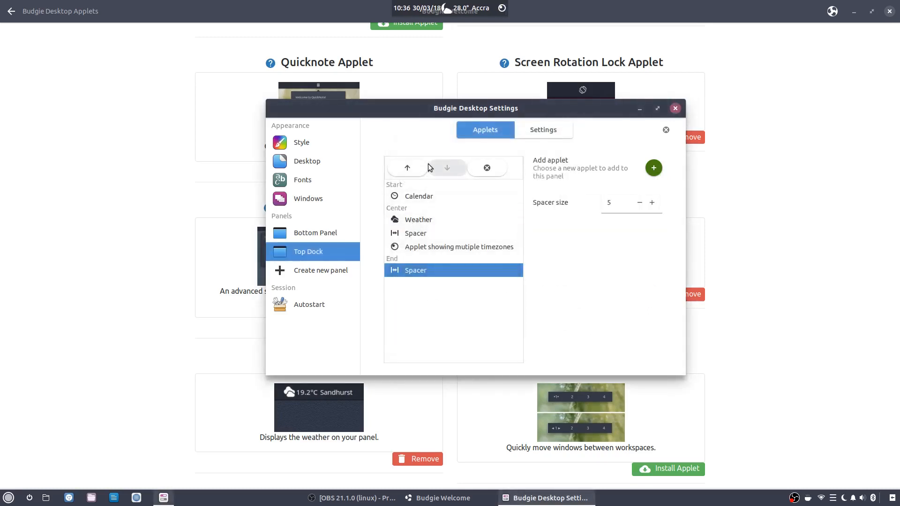
click(407, 168)
click(408, 168)
click(407, 168)
click(408, 168)
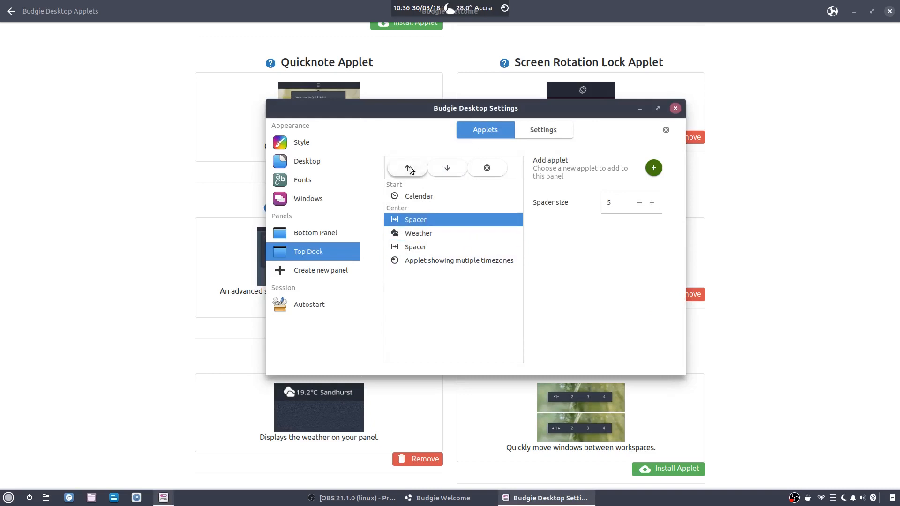
- Set the new spacer's size to 12, check the size of the spacer after Weather, and close Budgie Desktop Settings
click(651, 203)
click(651, 204)
click(651, 204)
click(651, 204)
click(651, 204)
click(651, 204)
click(651, 203)
click(410, 248)
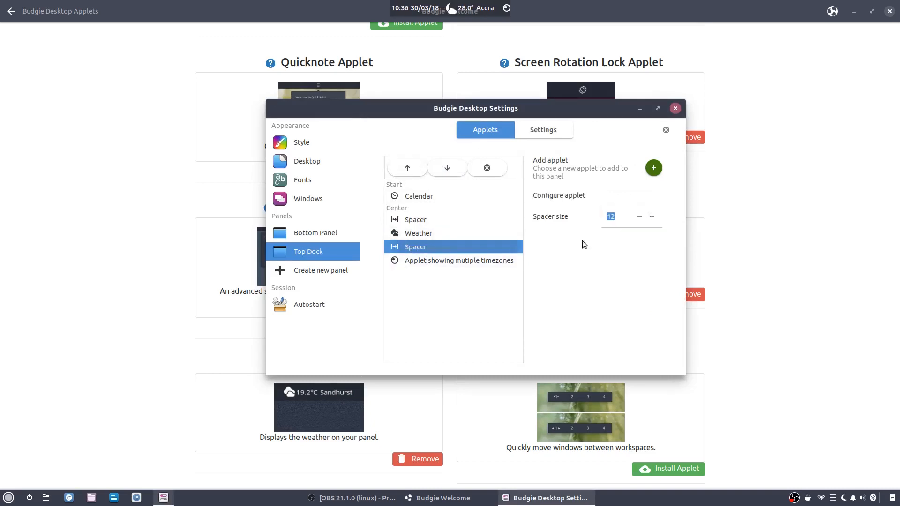
click(675, 109)
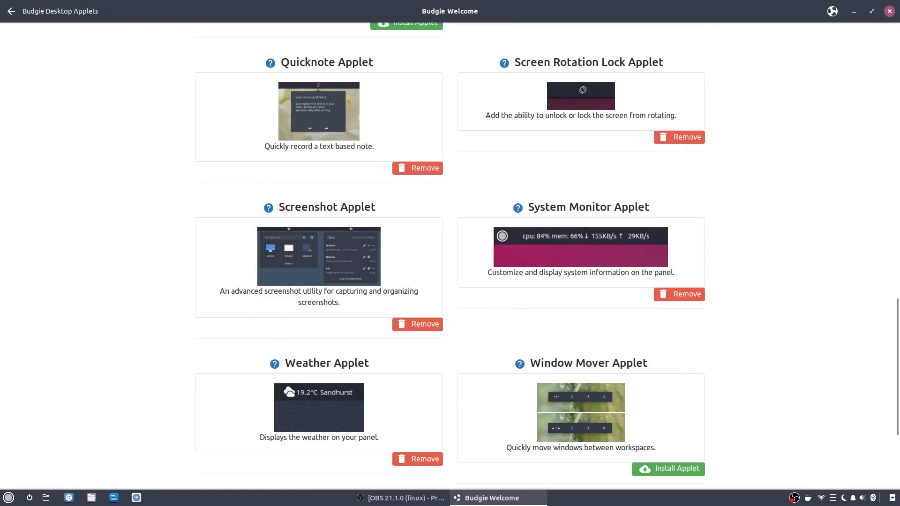
- Set the Top Dock Weather applet's location to Perth, Western Australia, Australia, update the weather, and close Budgie Desktop Settings
click(887, 496)
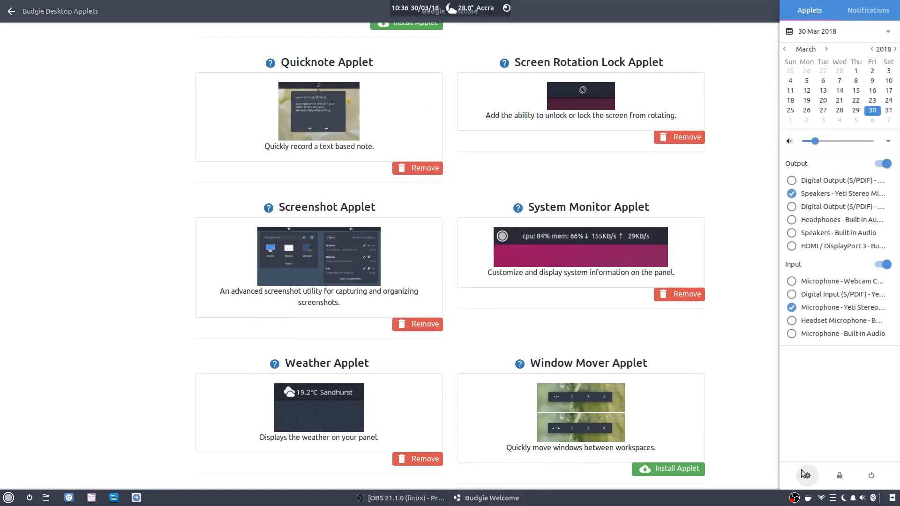
click(810, 476)
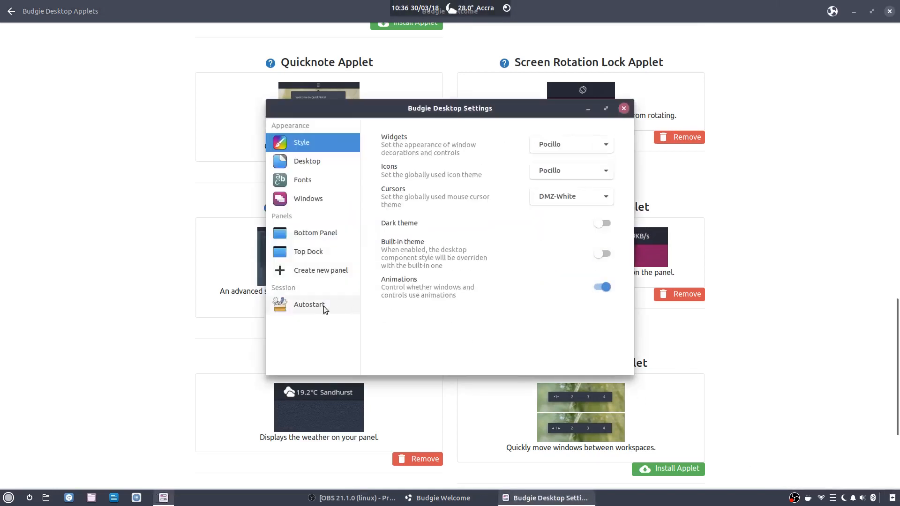
click(306, 253)
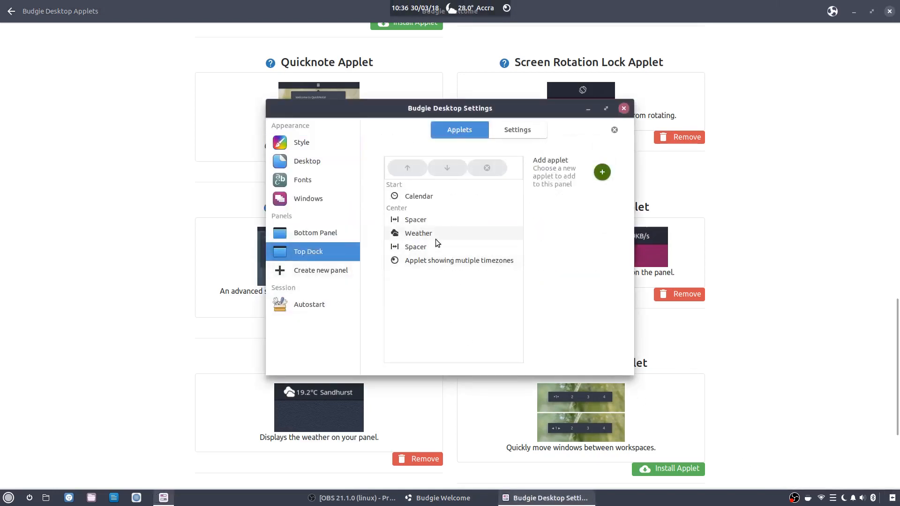
click(435, 238)
click(580, 243)
text(pe)
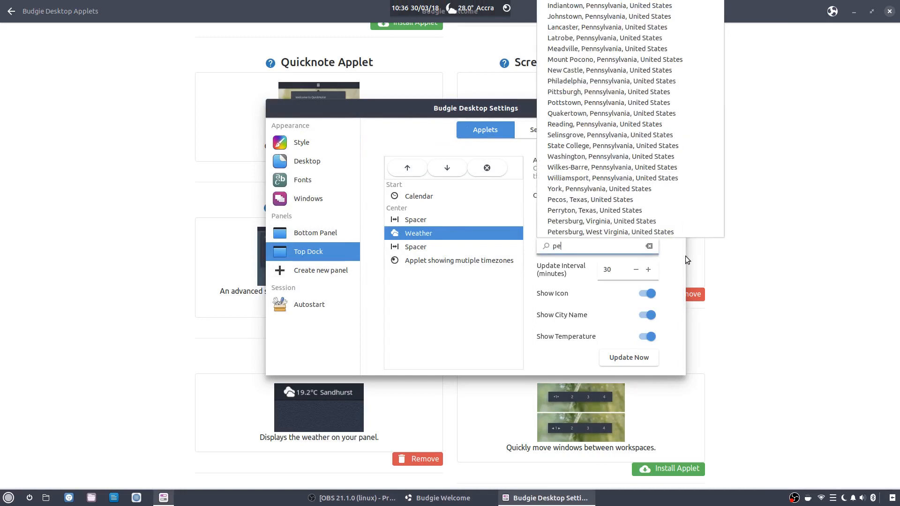
text(rth)
click(603, 259)
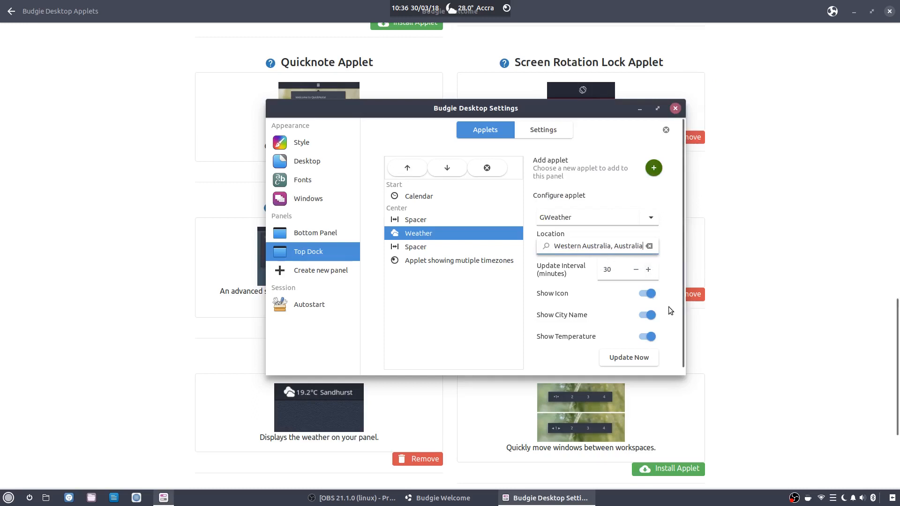
click(633, 360)
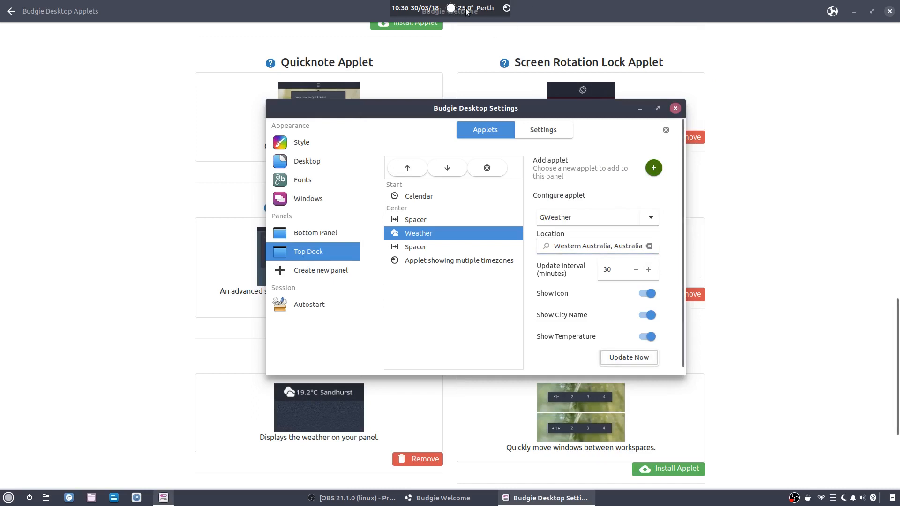
click(675, 108)
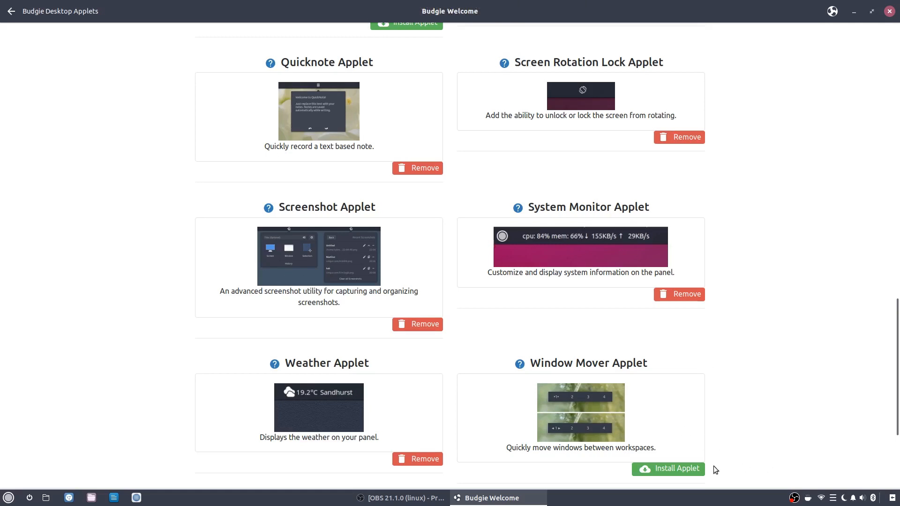
- Examine the available applets on the Budgie Desktop Applets page, from its end back to its beginning
click(539, 499)
click(539, 498)
scroll(466, 328, down, 3)
scroll(467, 326, down, 3)
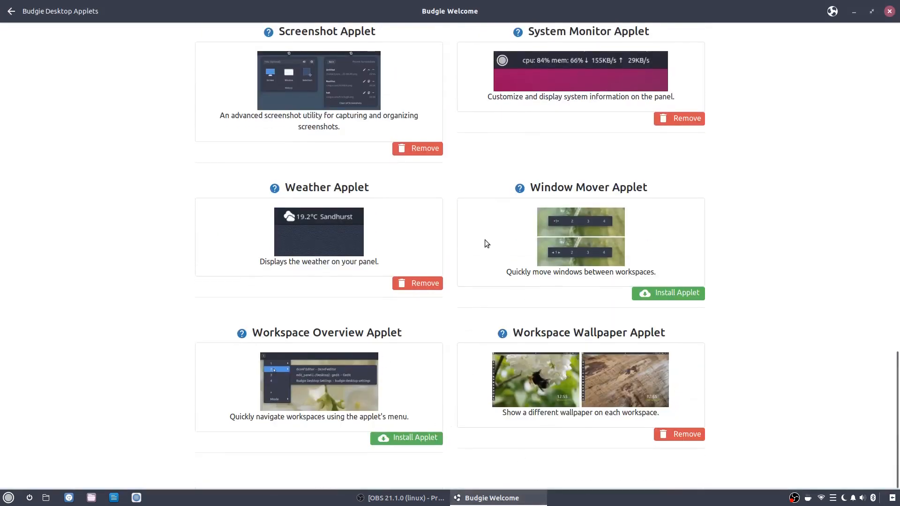
scroll(494, 219, up, 5)
scroll(468, 206, up, 9)
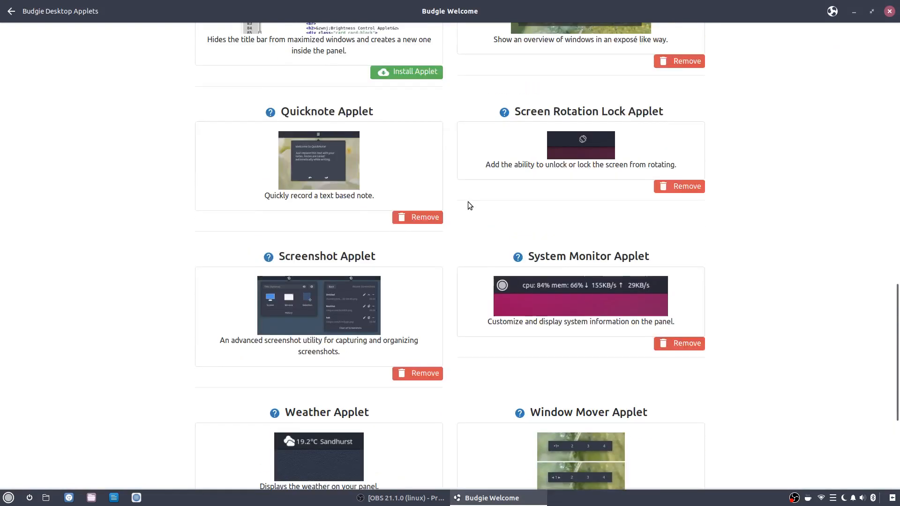
scroll(468, 205, up, 13)
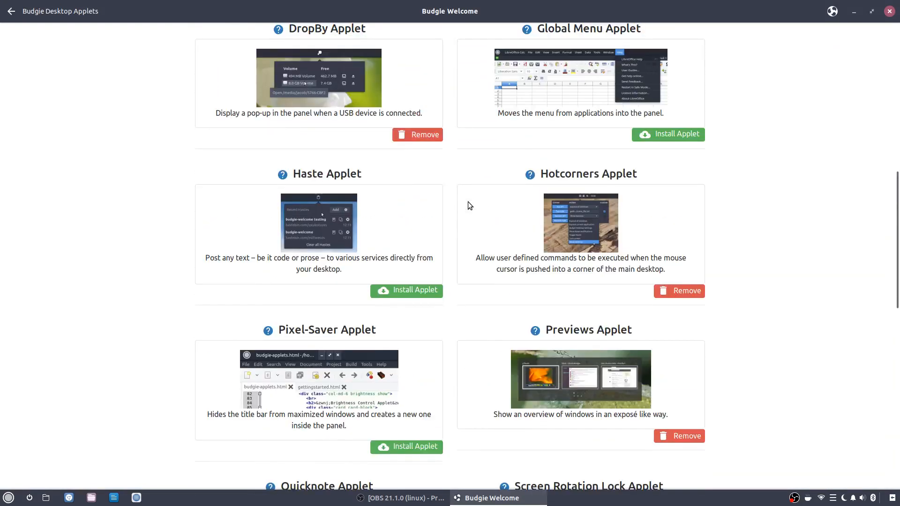
scroll(468, 205, up, 3)
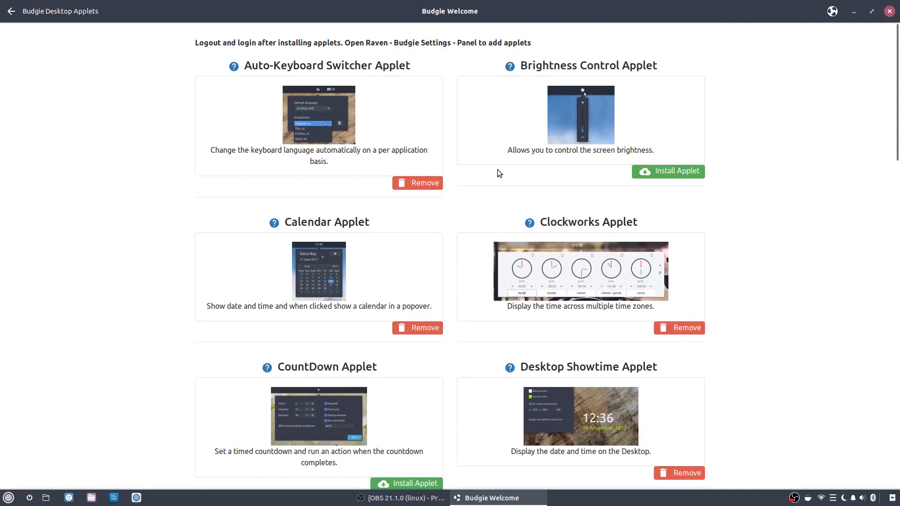
scroll(462, 202, down, 2)
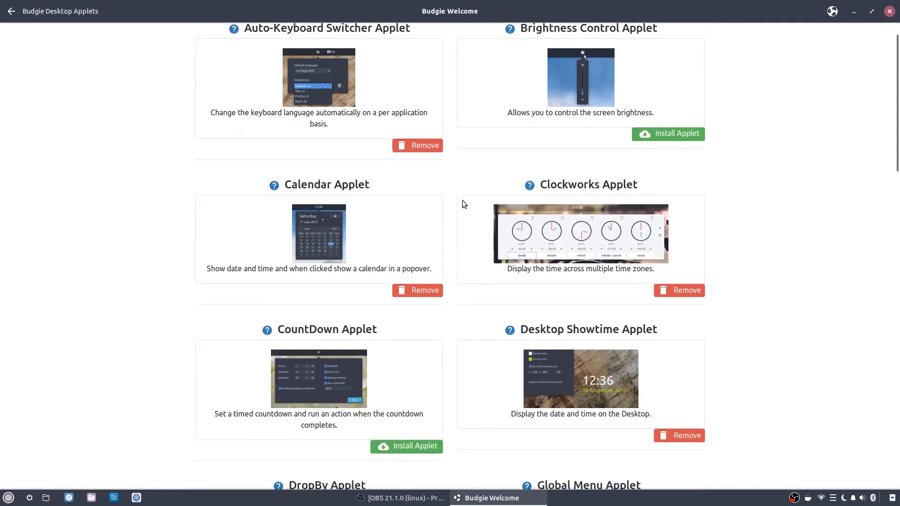
scroll(462, 200, down, 1)
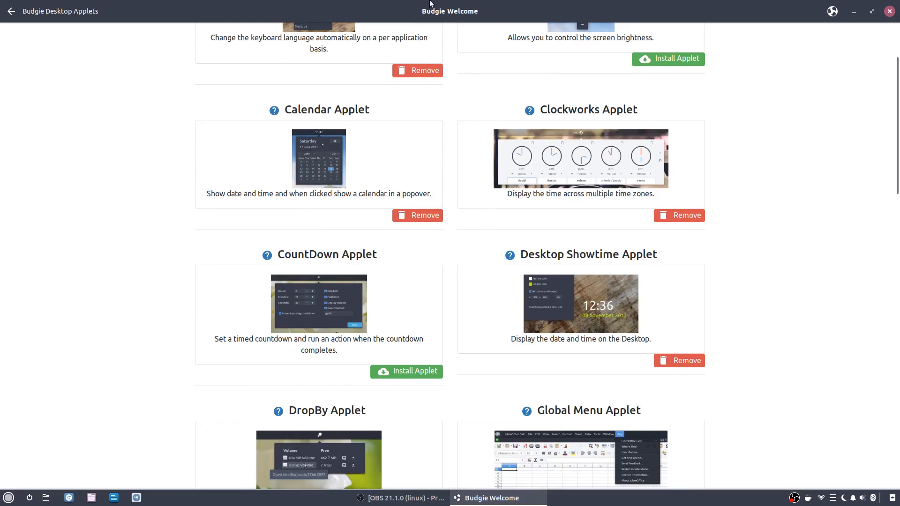
- Check the Top Dock's Calendar applet and examine the listed applets from CountDown down to Quicknote and Screen Rotation Lock
mouse_move(467, 2)
click(410, 9)
click(411, 8)
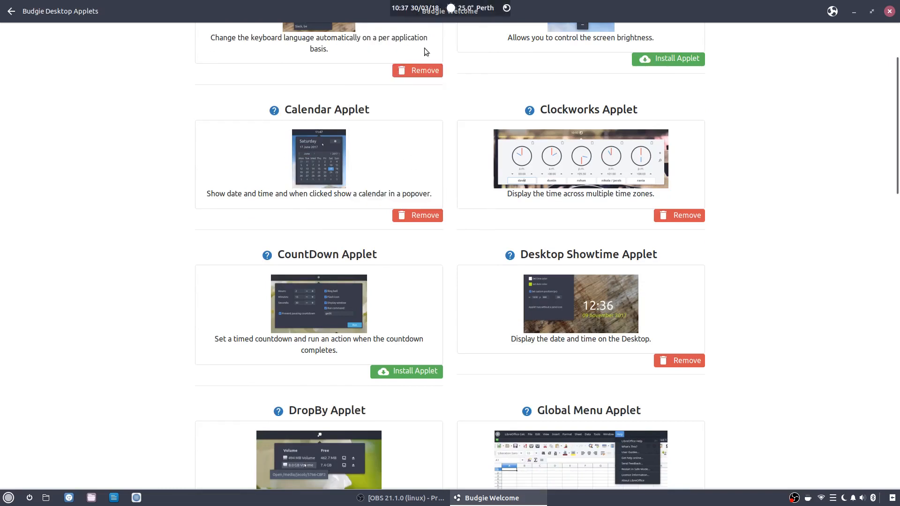
scroll(457, 206, down, 1)
scroll(457, 206, down, 6)
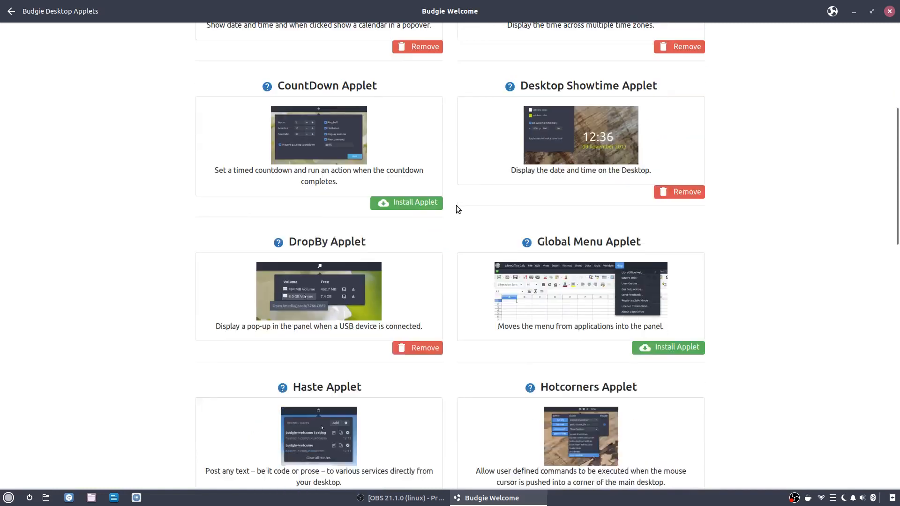
scroll(457, 209, down, 5)
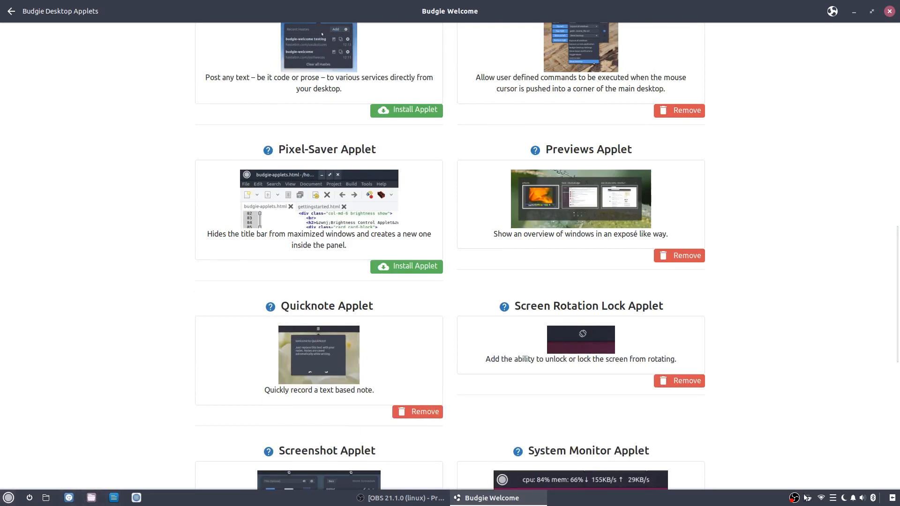
- Minimize Budgie Welcome and open Budgie Desktop Settings to review the applets placed on the Bottom Panel
click(485, 499)
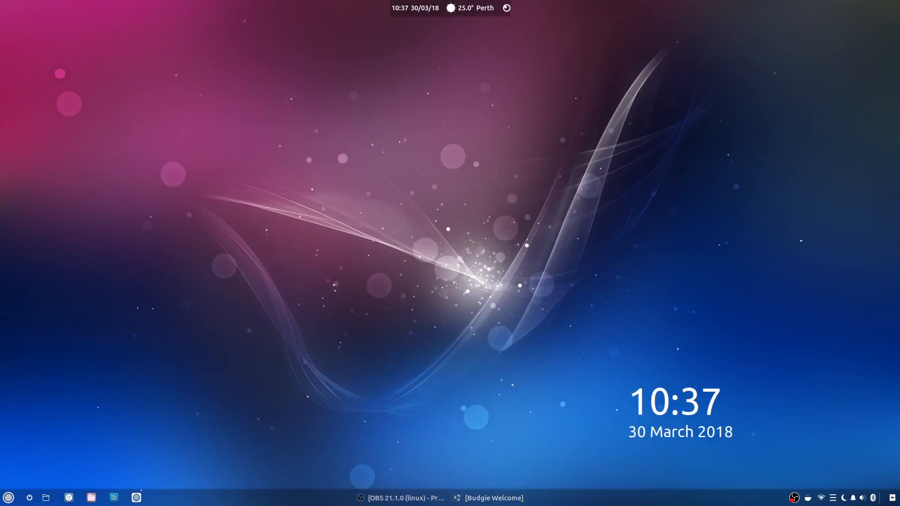
click(860, 497)
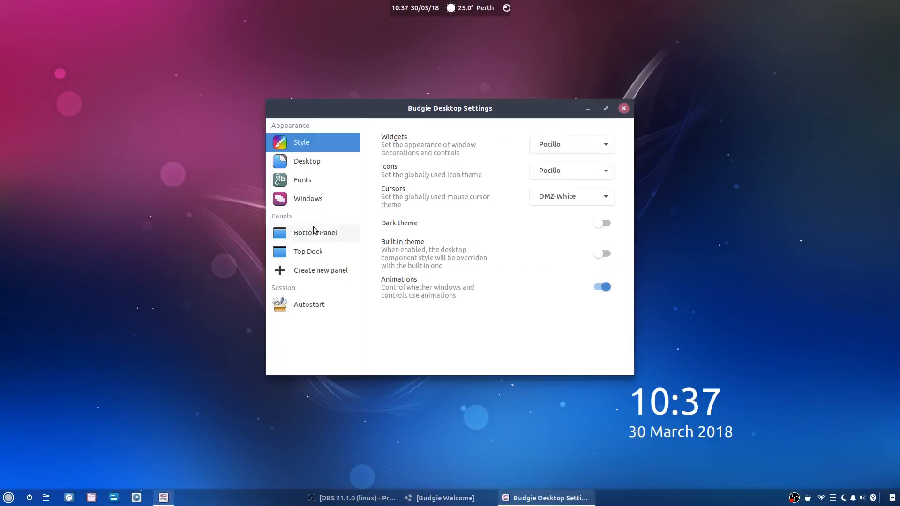
click(315, 232)
scroll(447, 252, down, 3)
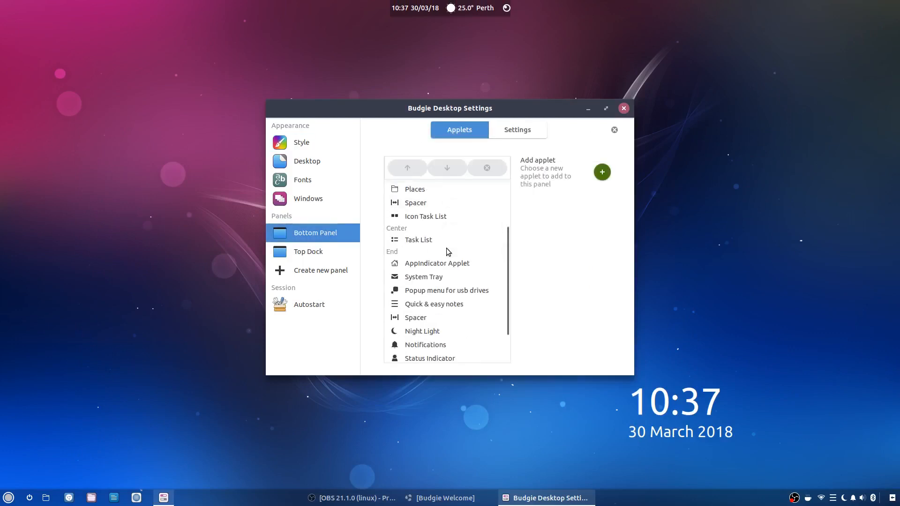
scroll(448, 252, down, 2)
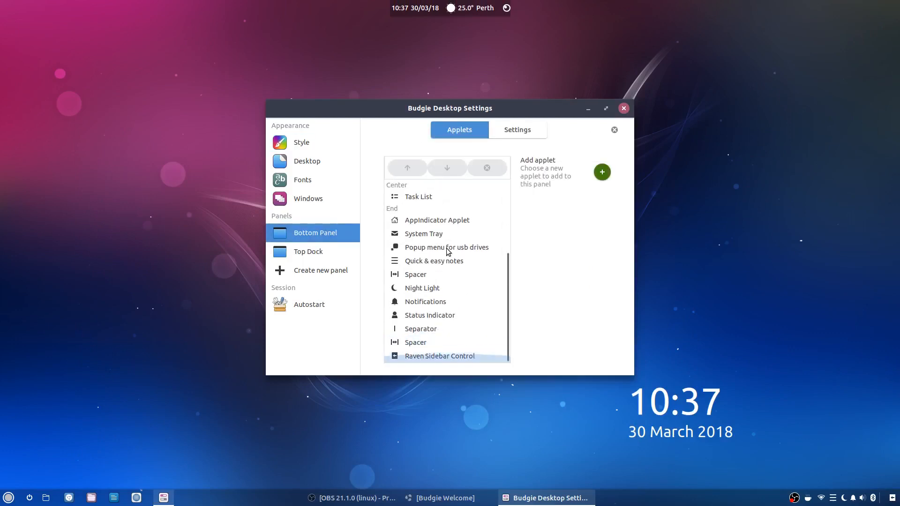
scroll(448, 251, up, 3)
scroll(447, 249, up, 2)
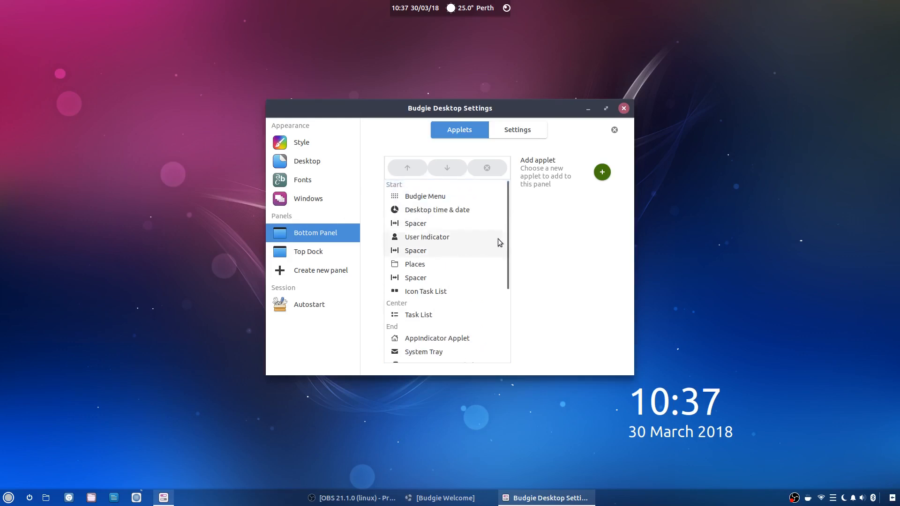
- Add the Window Previews applet to the Bottom Panel and display its options
click(602, 172)
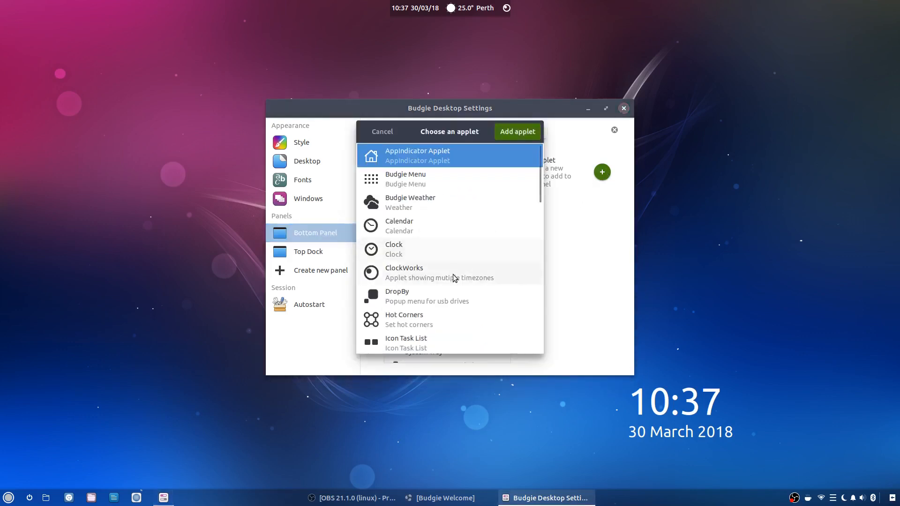
scroll(445, 286, down, 5)
scroll(445, 287, down, 8)
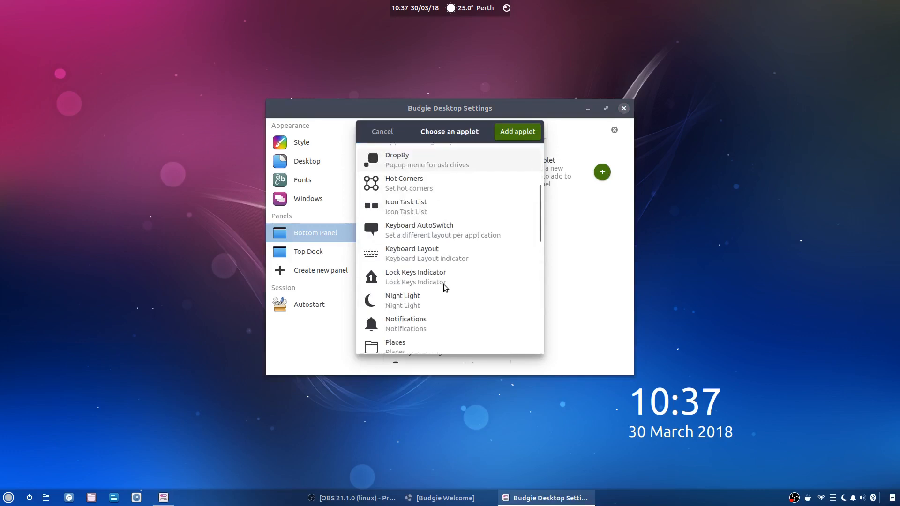
scroll(444, 287, down, 2)
scroll(445, 287, down, 8)
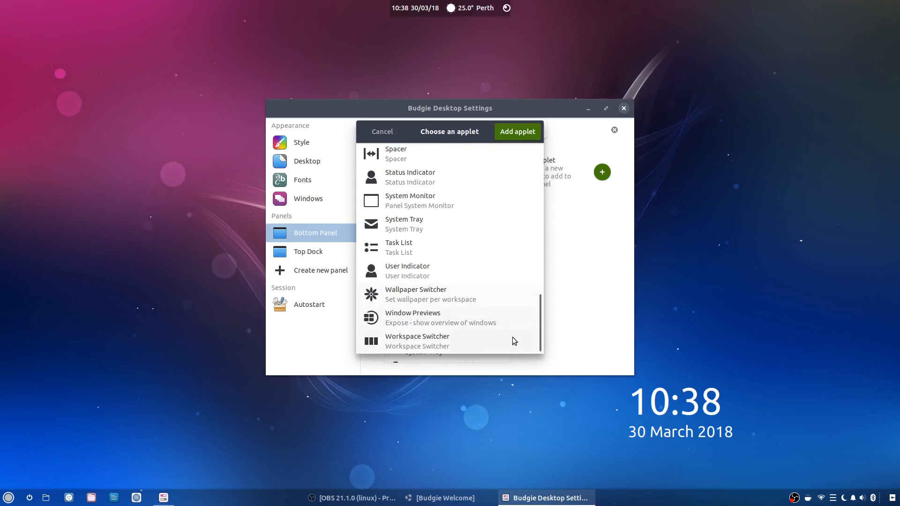
click(413, 318)
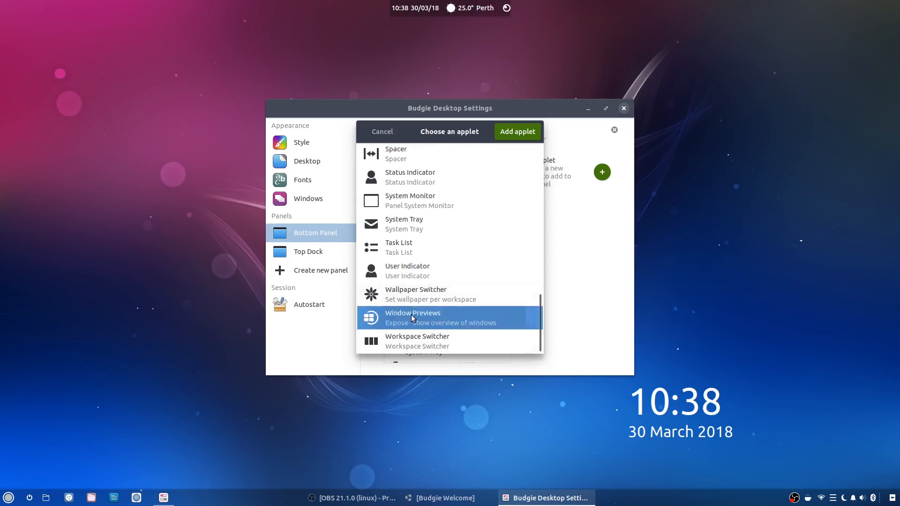
click(521, 132)
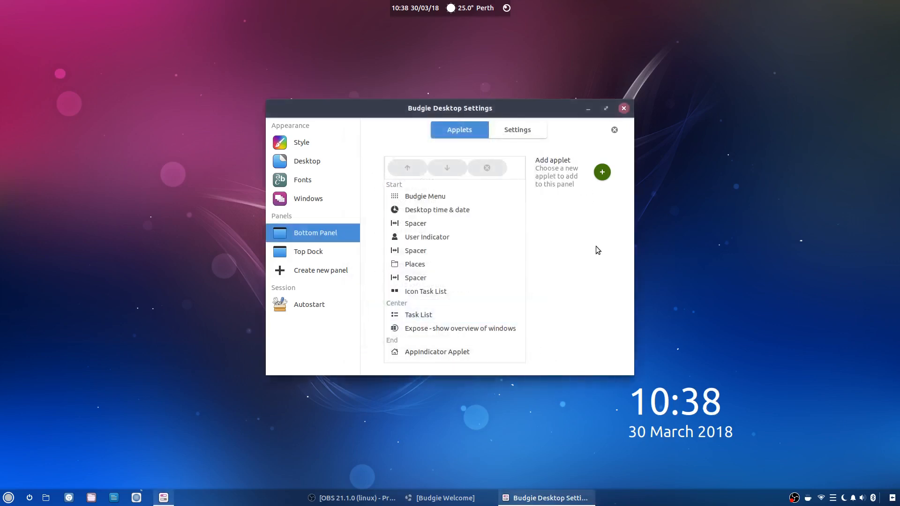
click(488, 332)
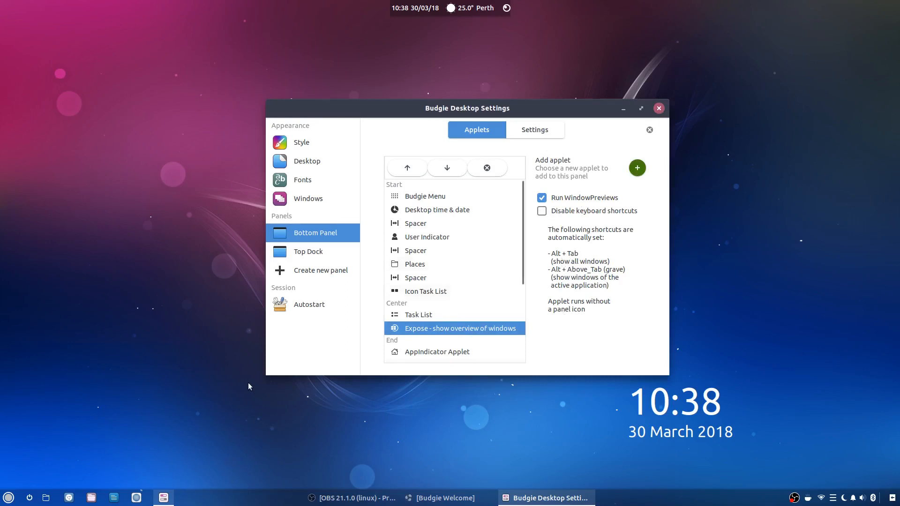
- Try out the window previews by switching to Budgie Welcome and cycling through the open windows back to Budgie Desktop Settings
key(alt+Tab)
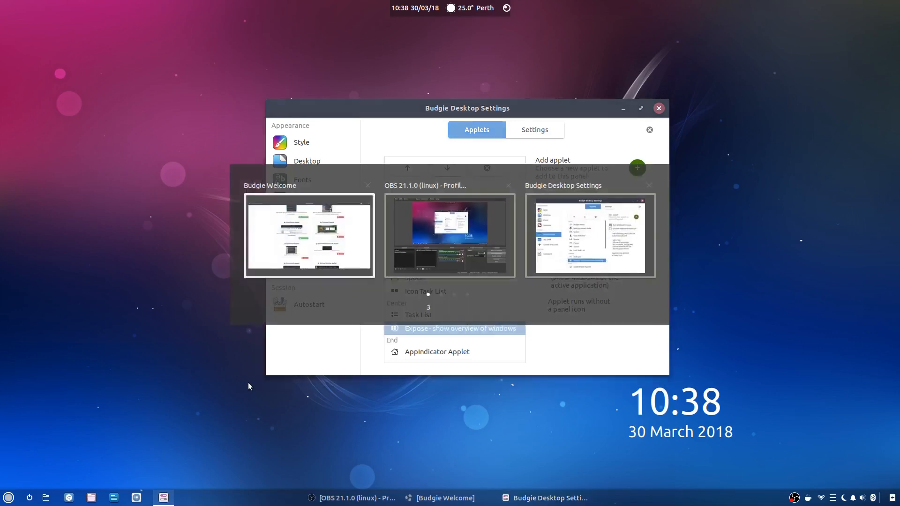
key(alt+Tab)
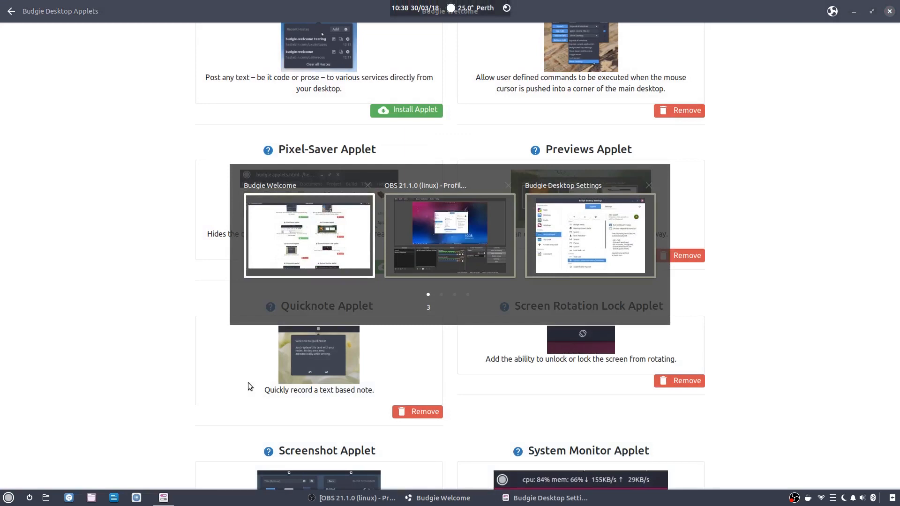
key(Tab)
key(Tab)
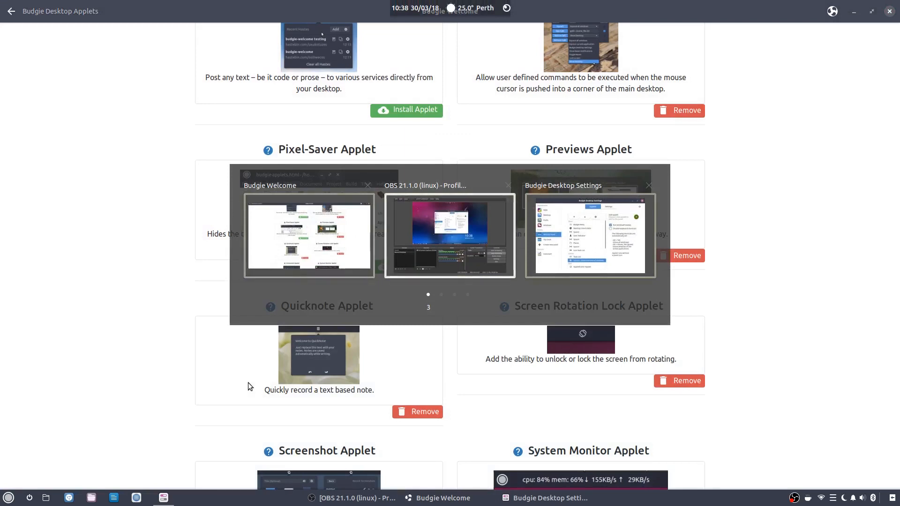
key(Tab)
key(Tab)
key(Tab)
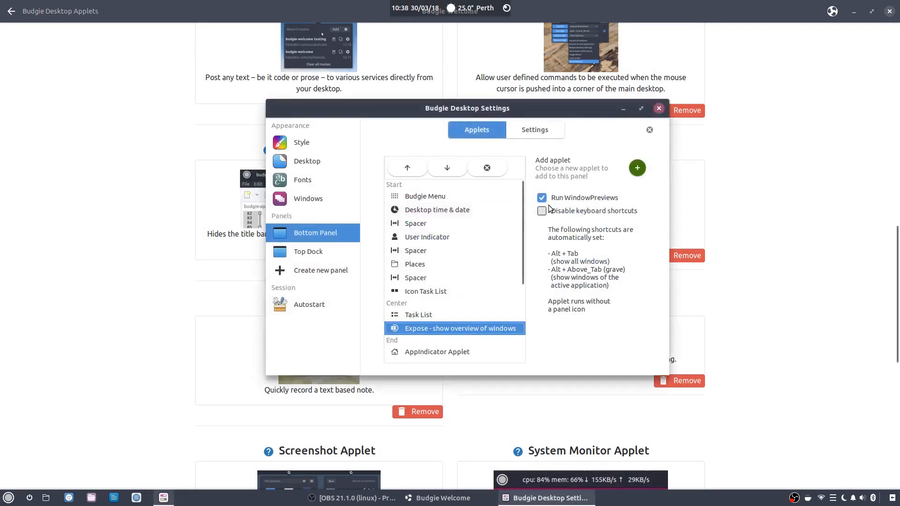
- Clear Budgie Desktop Settings and Budgie Welcome off the desktop and check the multiple-timezones applet on the Top Dock
click(659, 109)
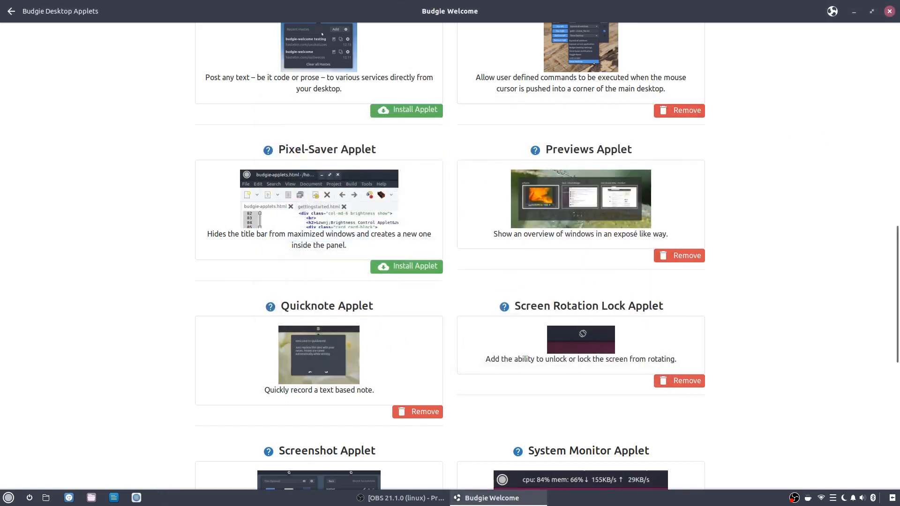
click(853, 14)
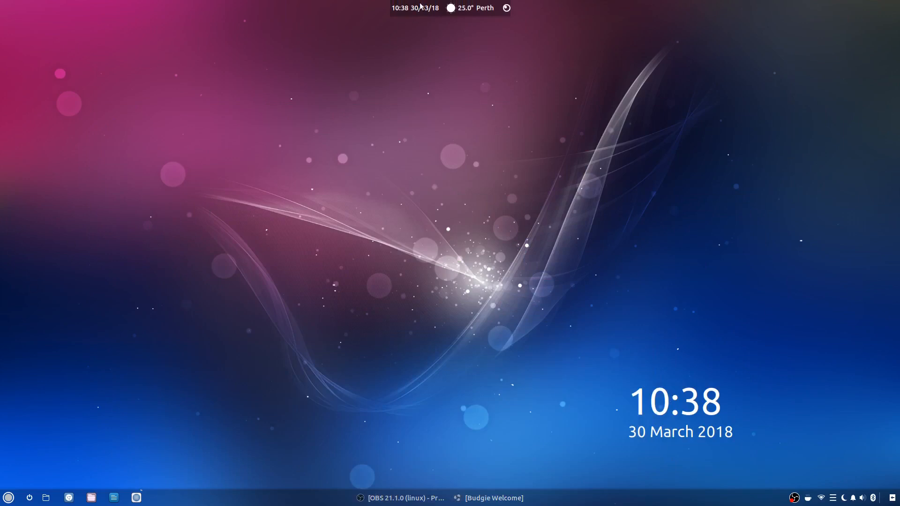
click(510, 9)
click(509, 8)
- Open the Bottom Panel applets in Budgie Desktop Settings and move Task List up into the Start section
click(892, 498)
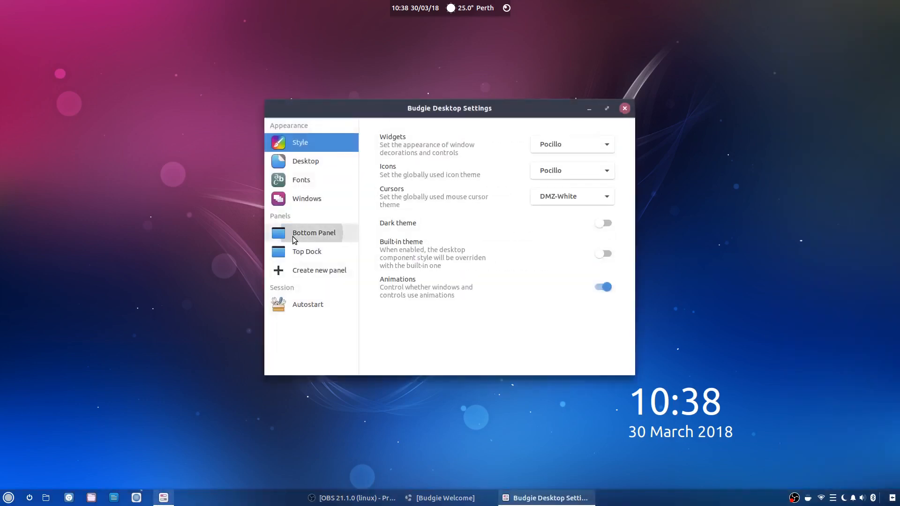
click(355, 237)
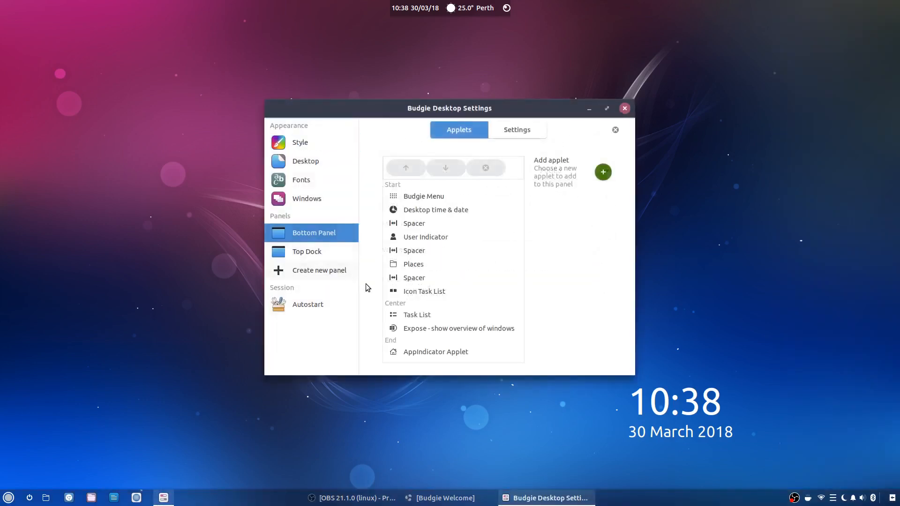
click(432, 317)
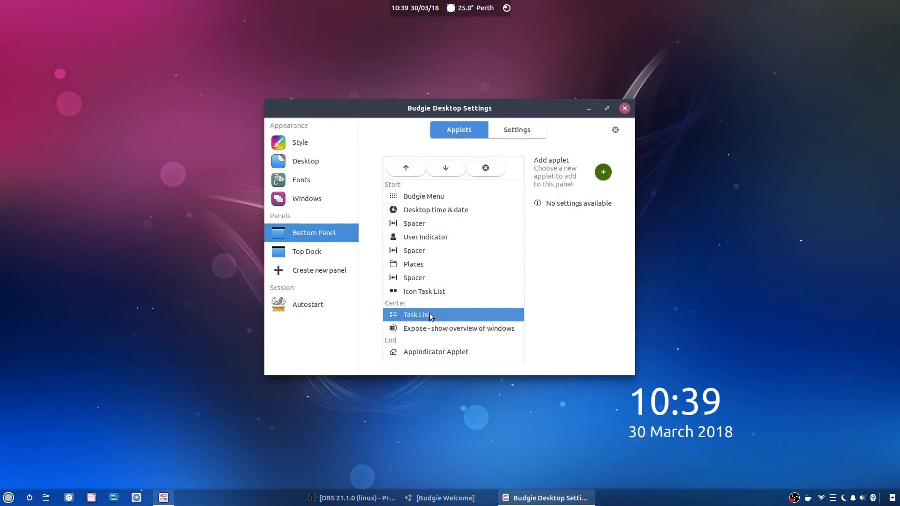
click(407, 169)
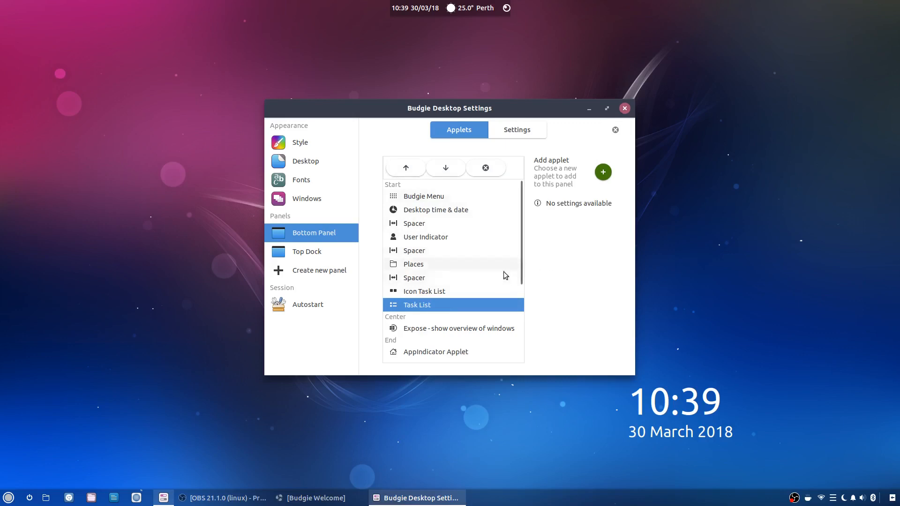
- Add a Spacer applet to the Bottom Panel and move it up between Icon Task List and Task List
click(602, 174)
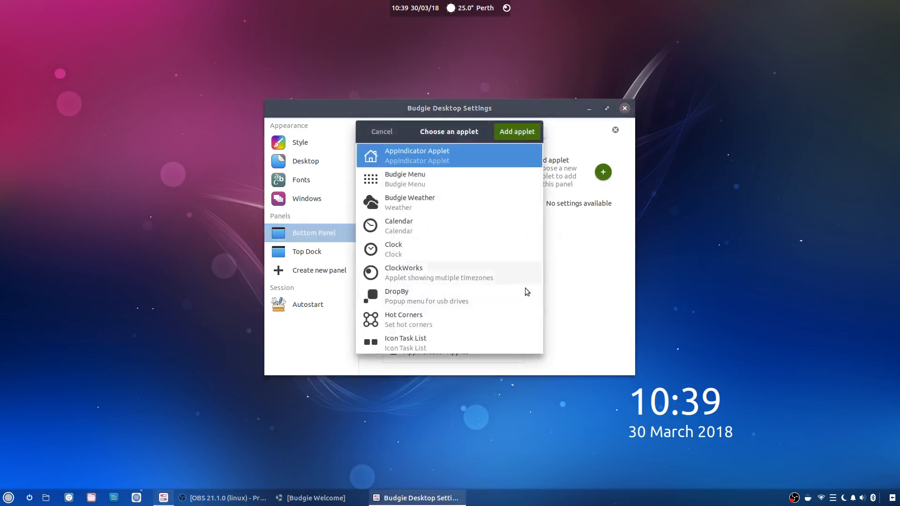
scroll(437, 289, down, 8)
scroll(437, 289, down, 10)
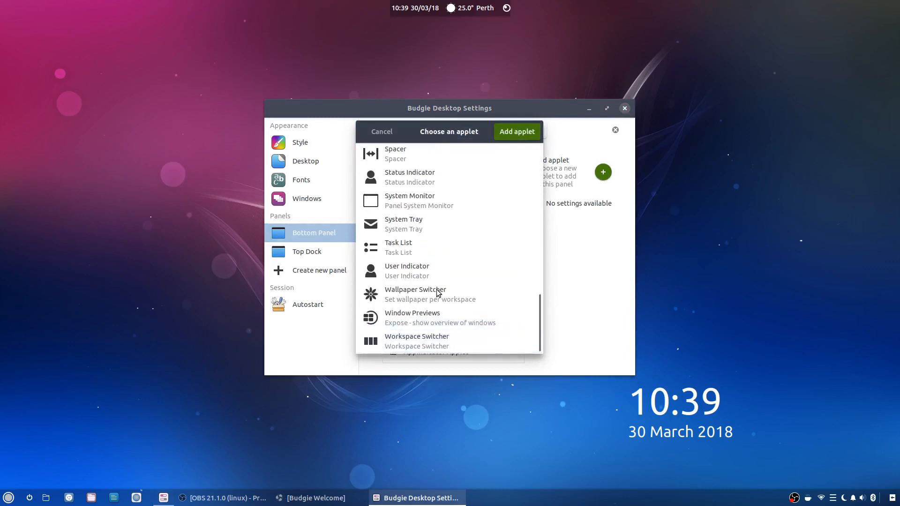
scroll(437, 291, up, 4)
click(441, 236)
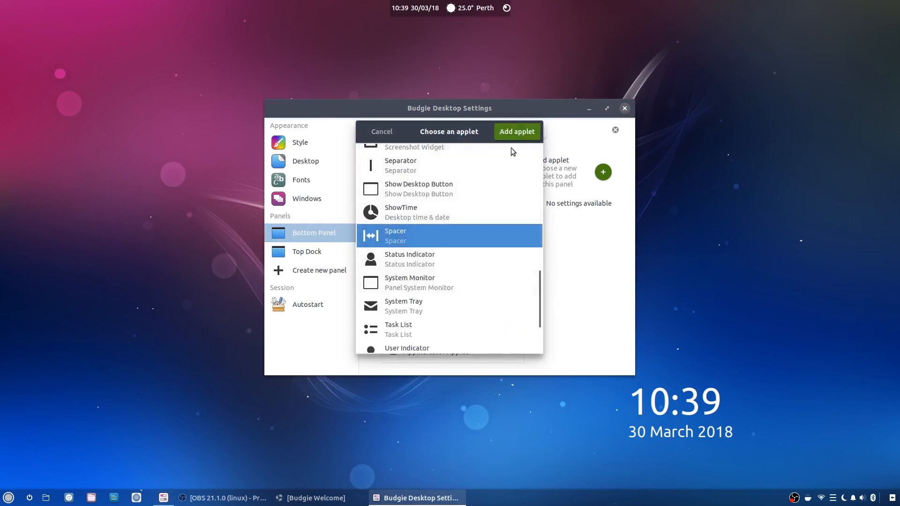
click(515, 131)
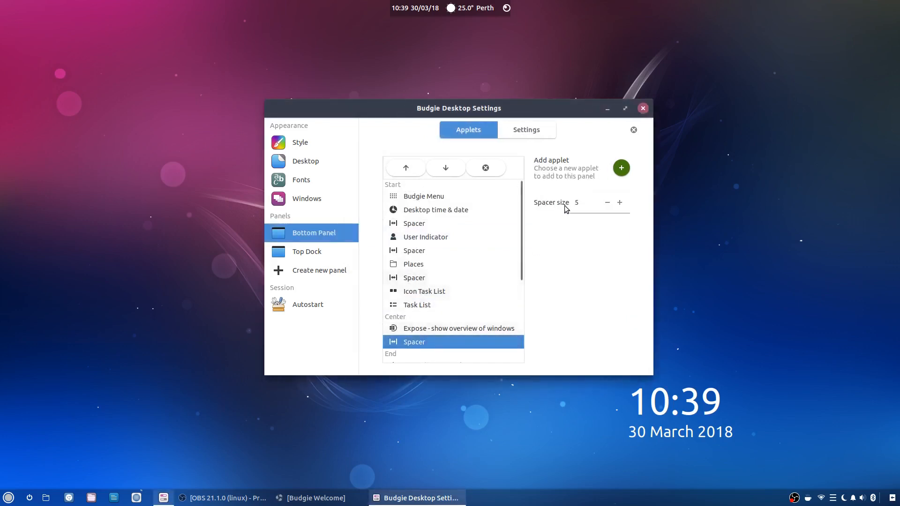
click(404, 168)
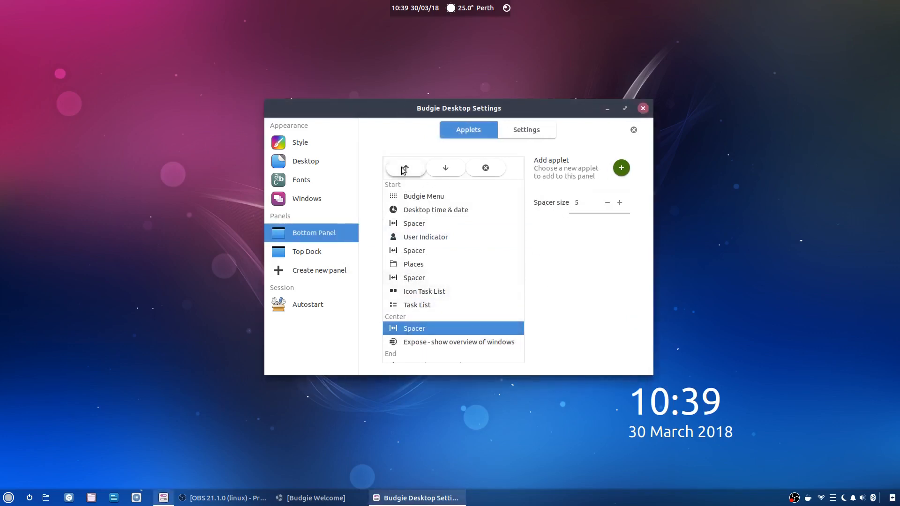
click(405, 169)
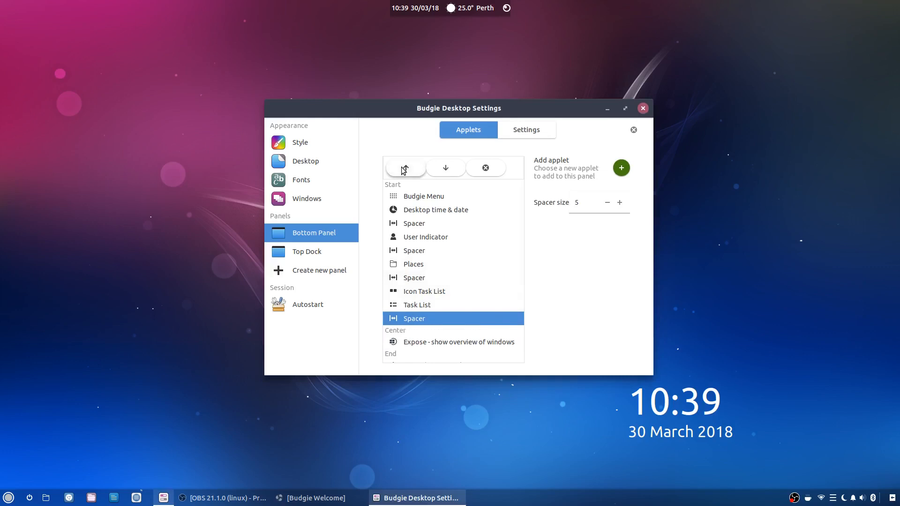
click(405, 168)
- Set the new Spacer's size to 12 and close Budgie Desktop Settings
click(620, 203)
click(620, 203)
click(620, 203)
click(621, 203)
click(620, 204)
click(620, 204)
click(620, 203)
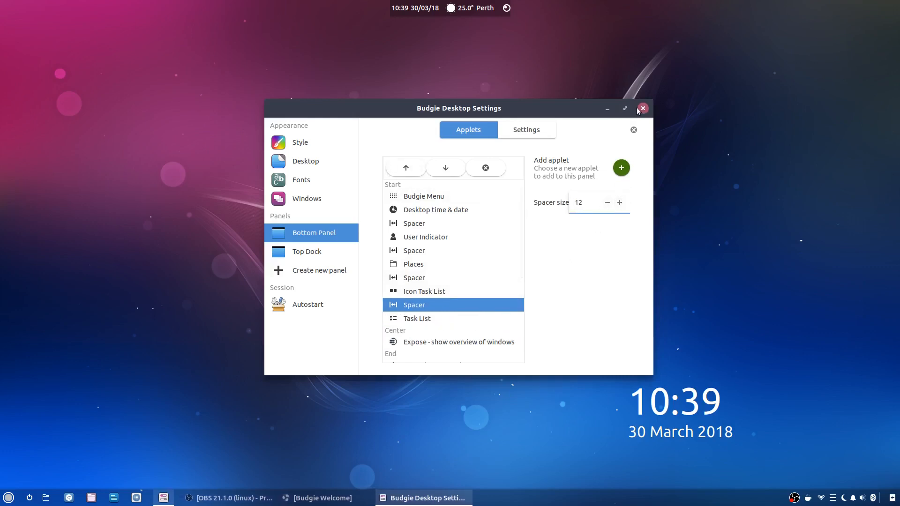
click(643, 109)
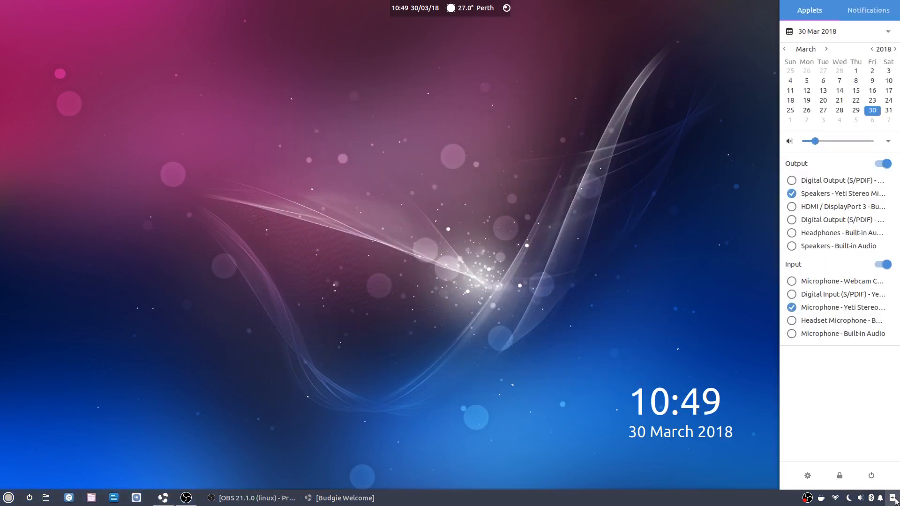
- Check the sidebar, notification, Bluetooth and sound indicators on the Bottom Panel
click(885, 499)
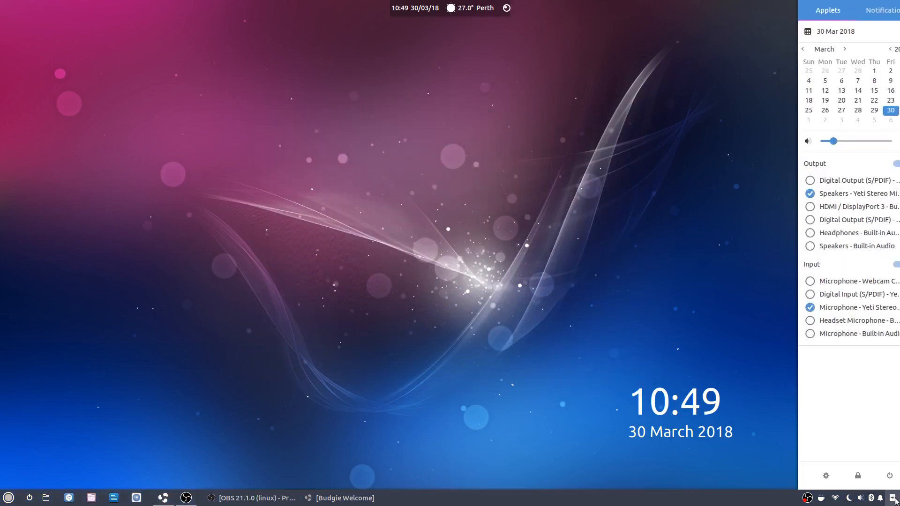
click(884, 500)
click(884, 500)
click(872, 499)
click(872, 499)
click(861, 500)
click(861, 500)
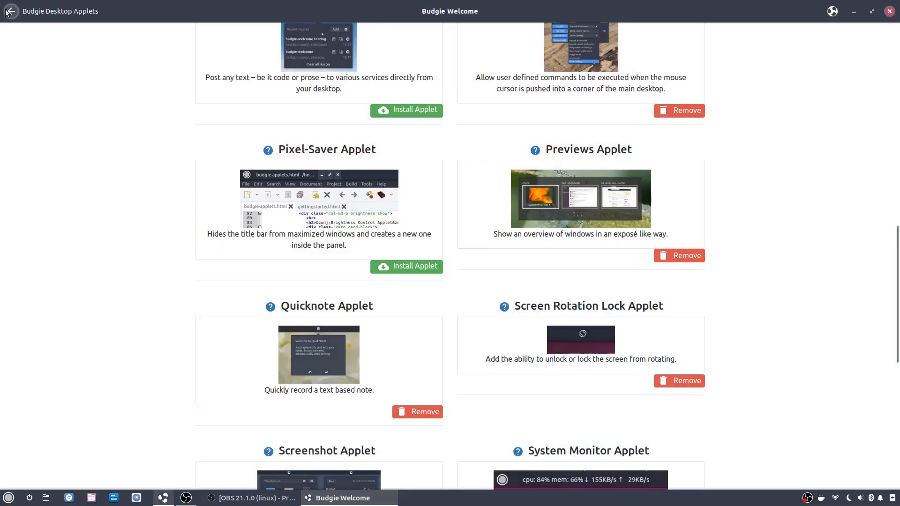
- Return to the Budgie Welcome main menu and open the Snap Apps site from its software installation options
click(10, 11)
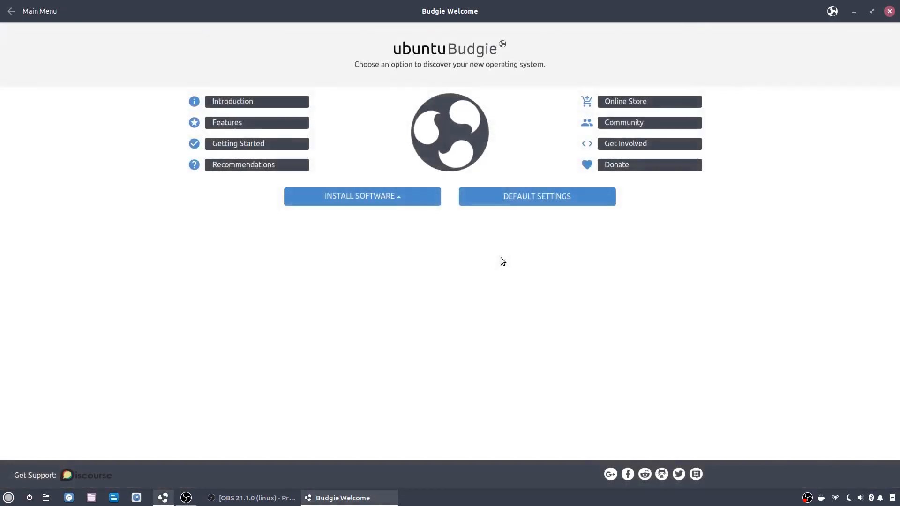
click(356, 198)
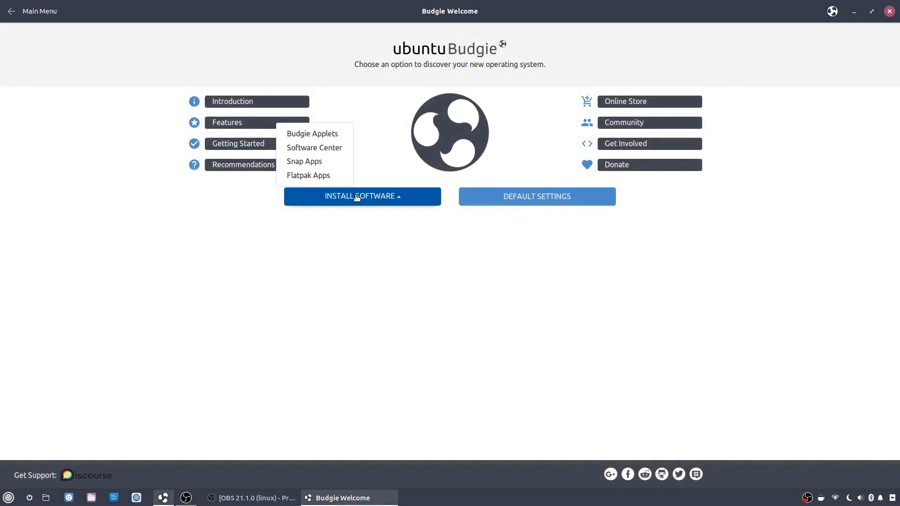
click(301, 165)
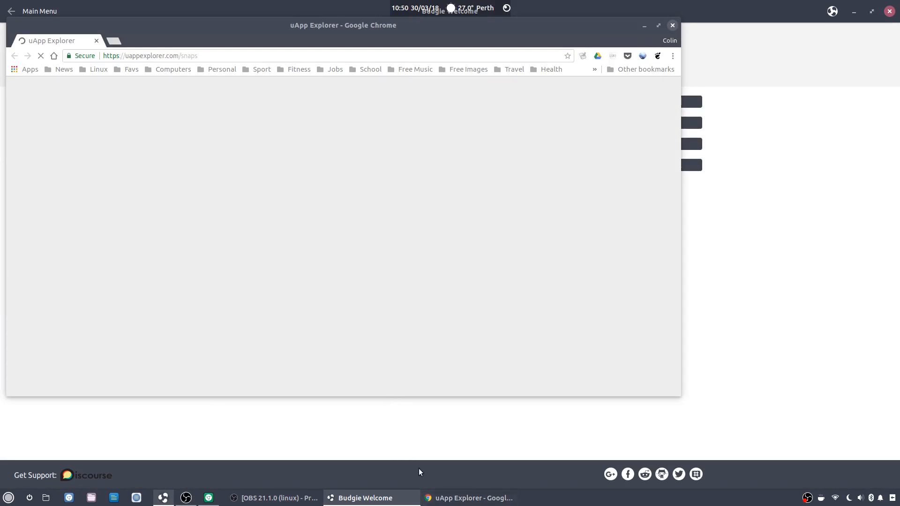
- Bring Budgie Welcome back to the front and open its Flatpak Apps site
click(361, 499)
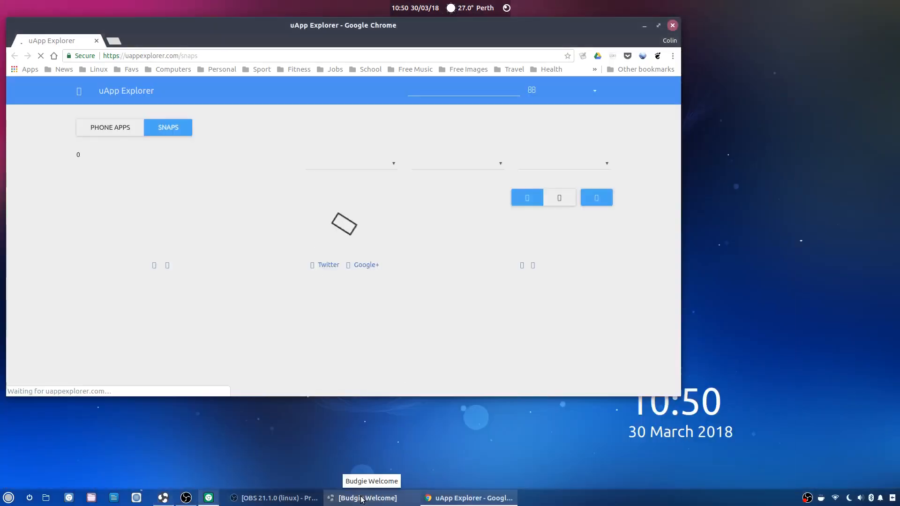
click(367, 499)
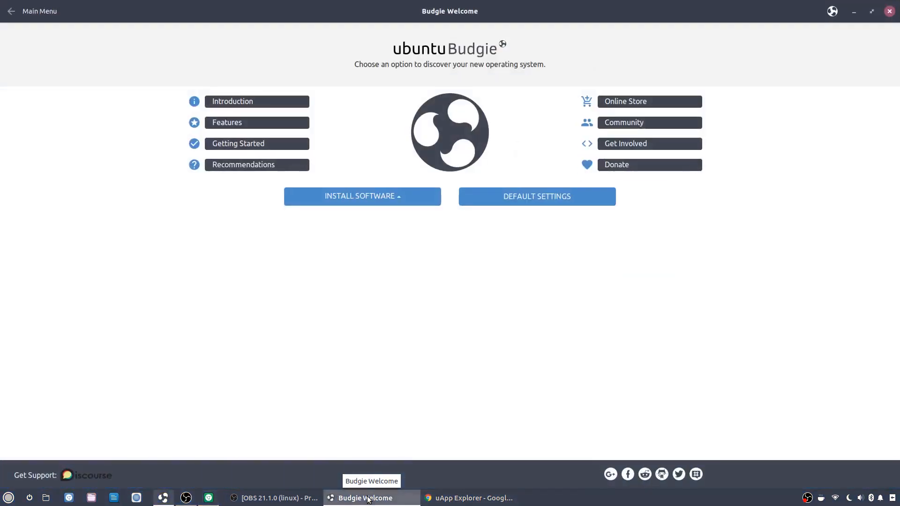
click(353, 201)
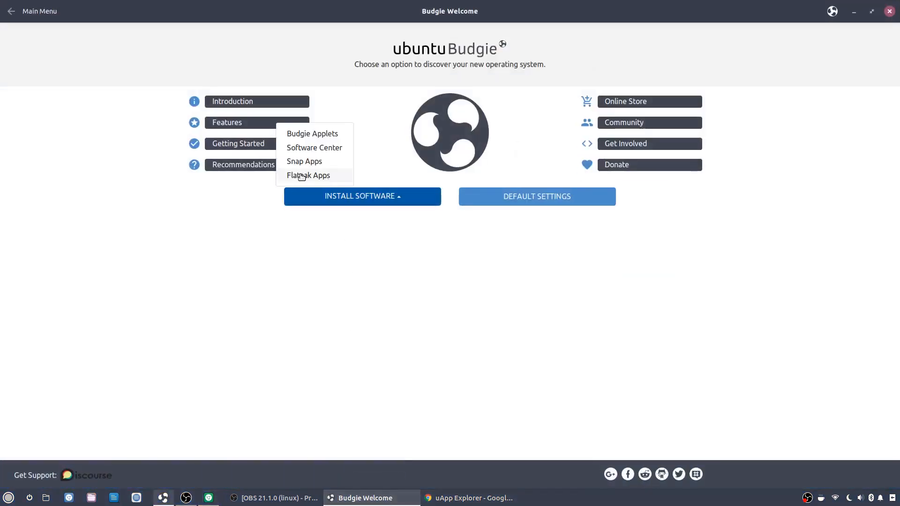
click(301, 176)
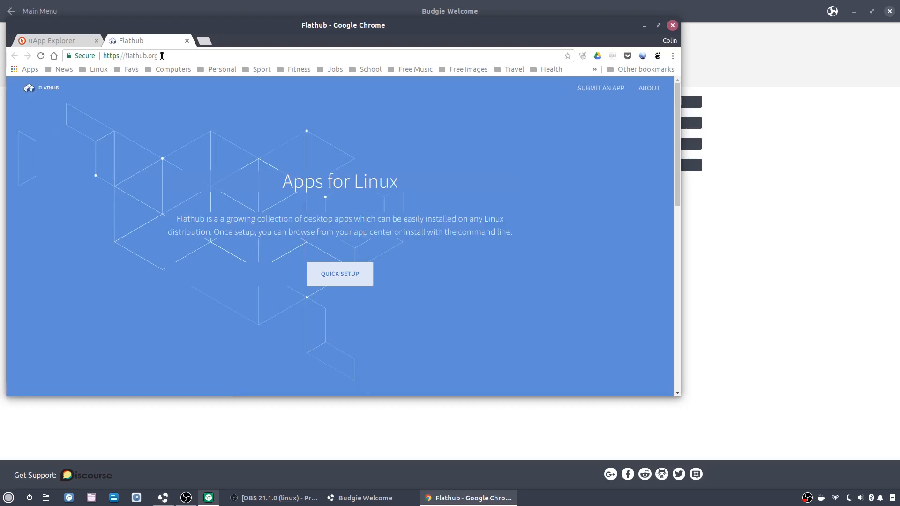
- Look through the featured apps on Flathub, and minimize Chrome and Budgie Welcome
scroll(345, 246, down, 5)
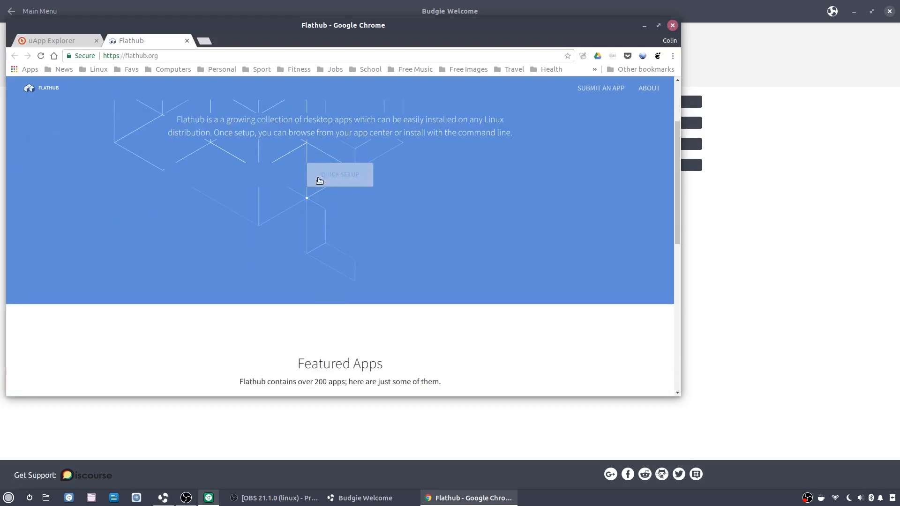
scroll(440, 225, down, 3)
scroll(440, 225, up, 2)
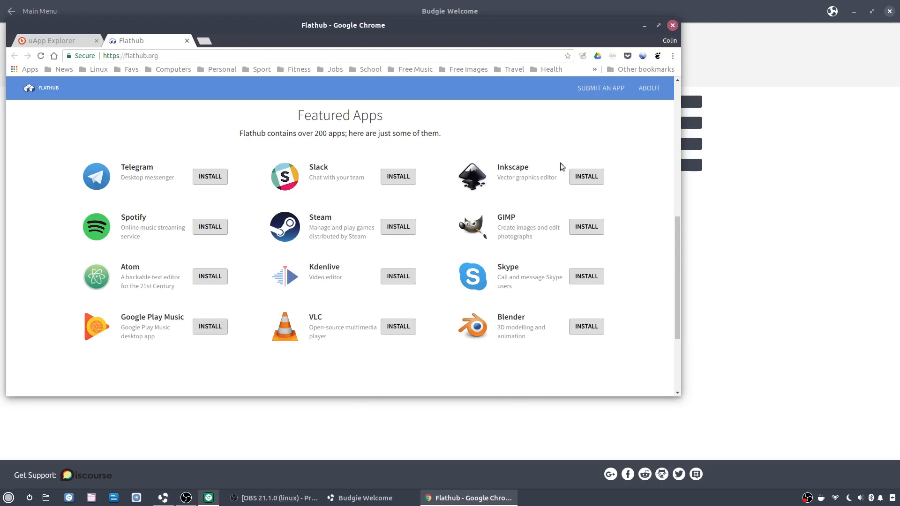
click(644, 24)
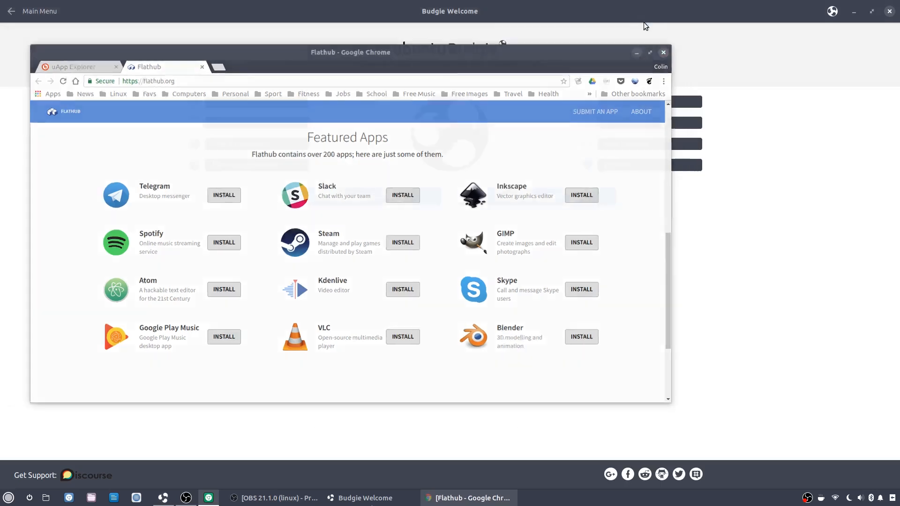
click(854, 11)
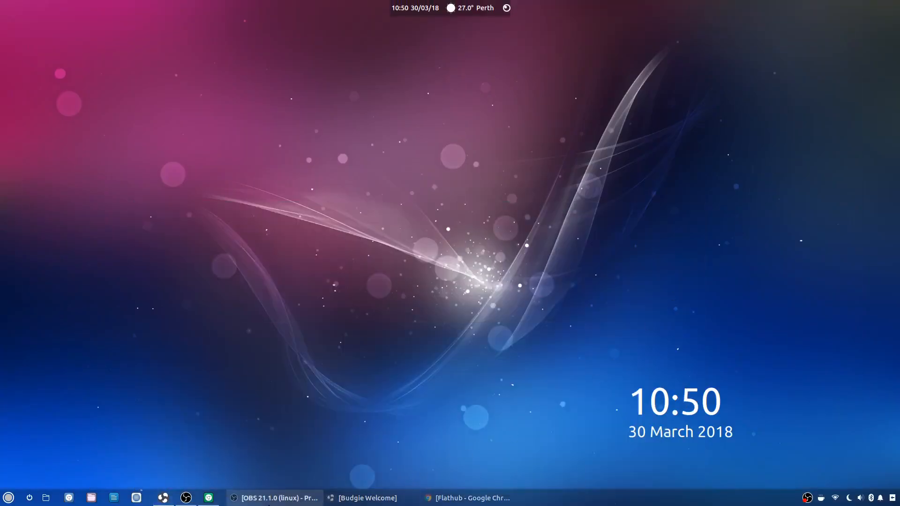
- Switch to Software and search for "google play music"
click(136, 498)
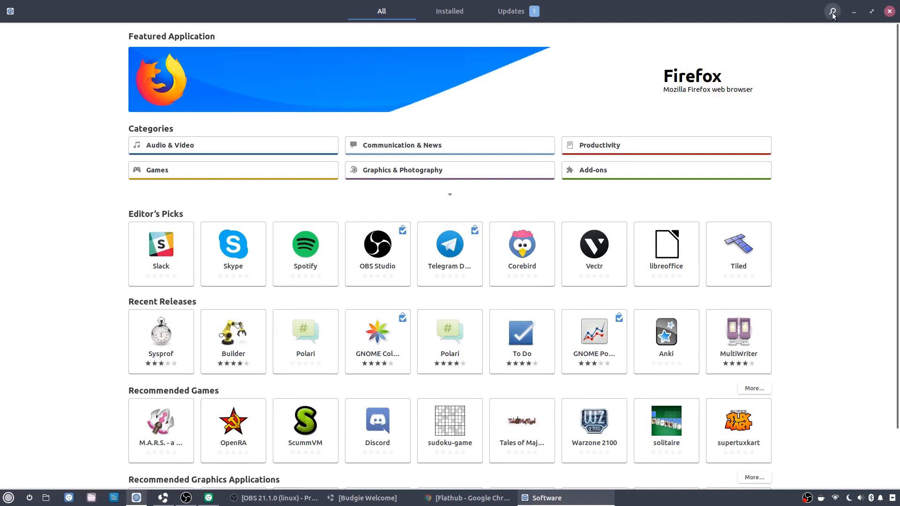
click(832, 11)
text(go)
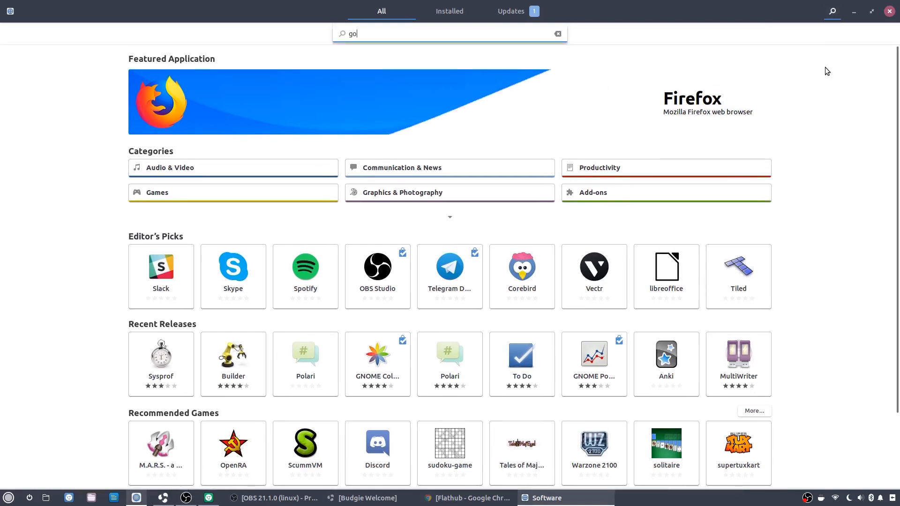
text(ogle play music)
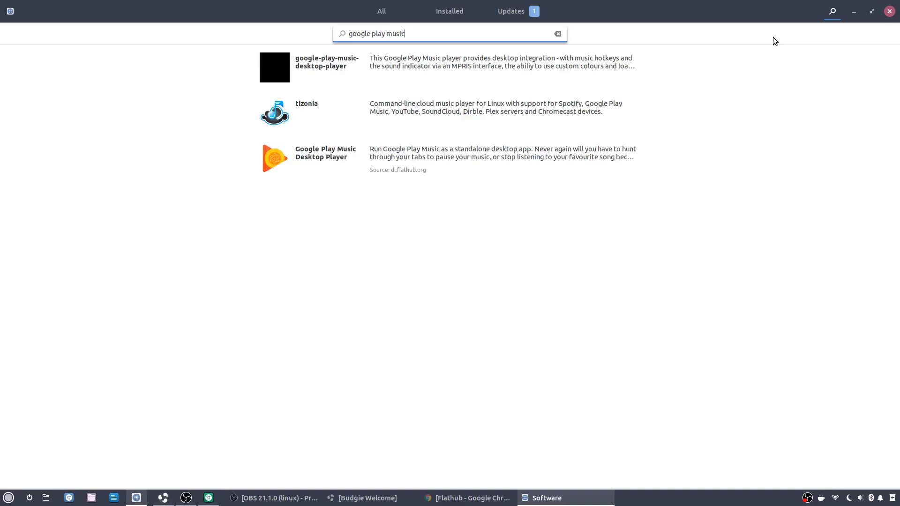
- Review the details and source of the Flathub version of Google Play Music Desktop Player, and close Software
click(456, 157)
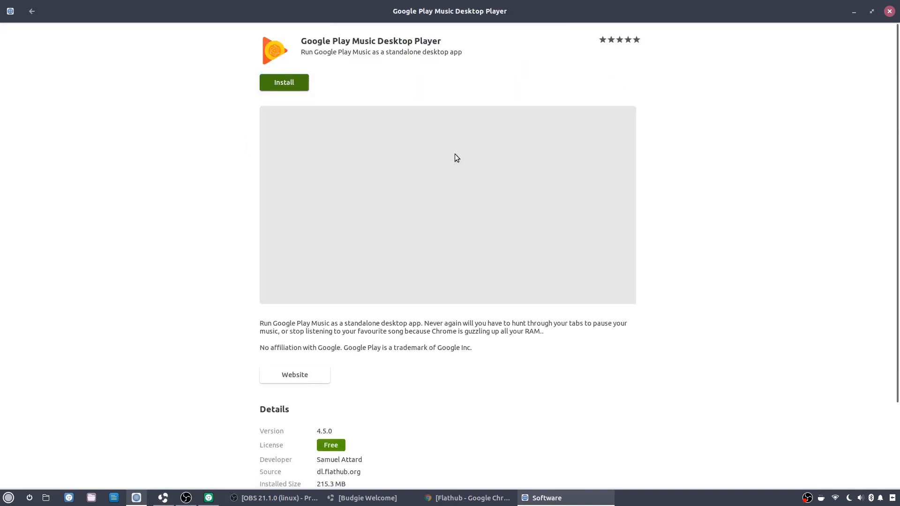
scroll(413, 313, down, 3)
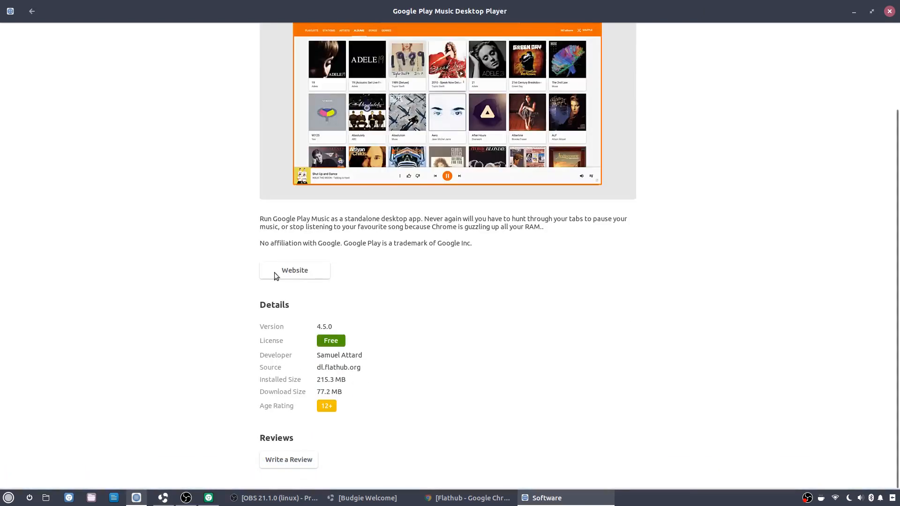
click(32, 11)
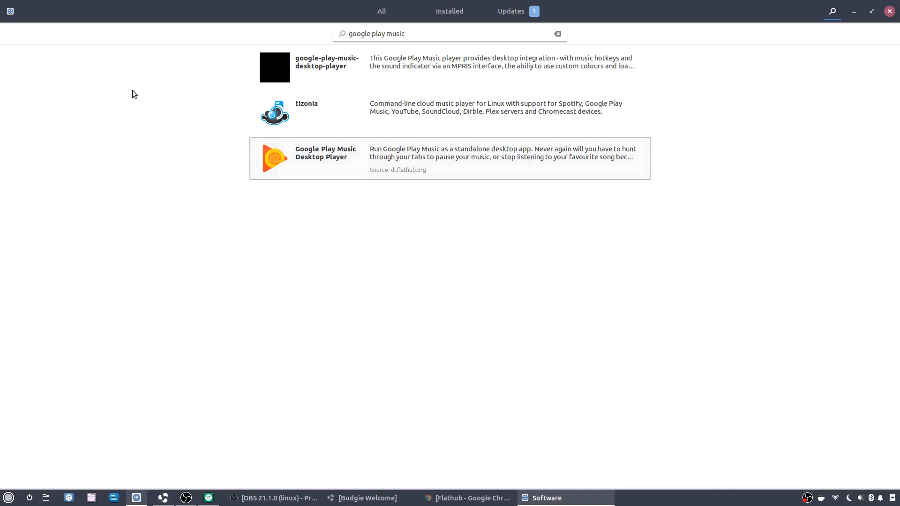
click(888, 13)
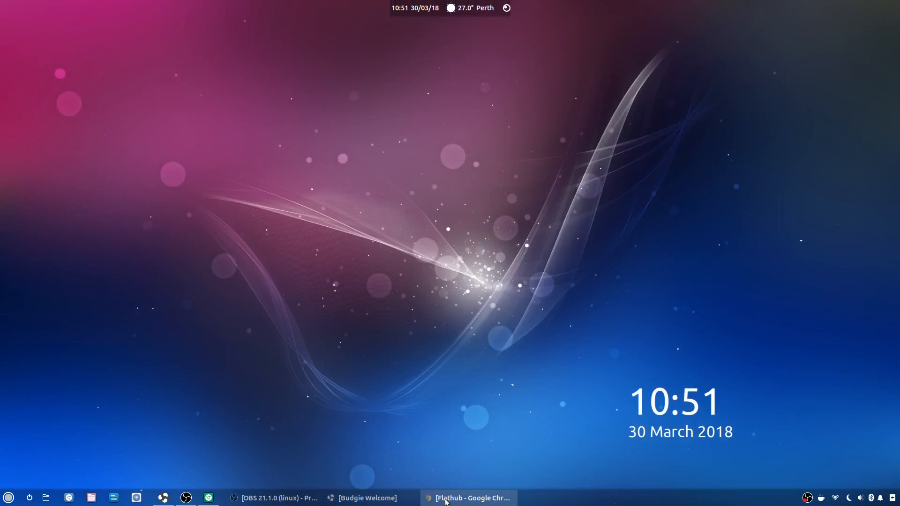
- Restore the Flathub window in Chrome, move it toward the middle of the desktop and close it
click(469, 497)
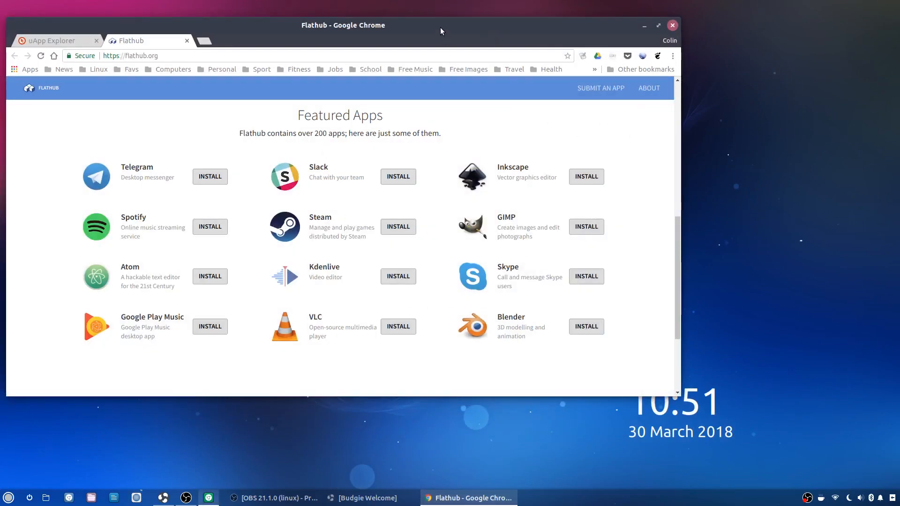
drag(440, 31, 578, 50)
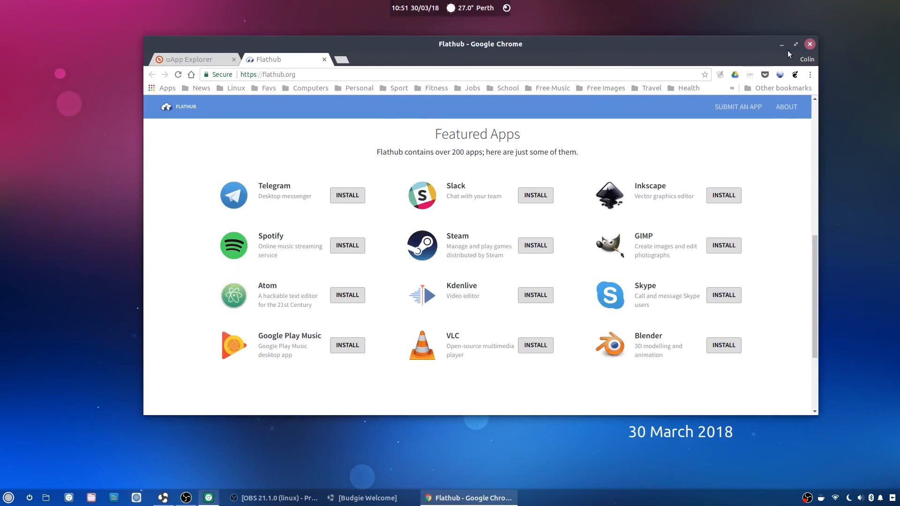
click(810, 44)
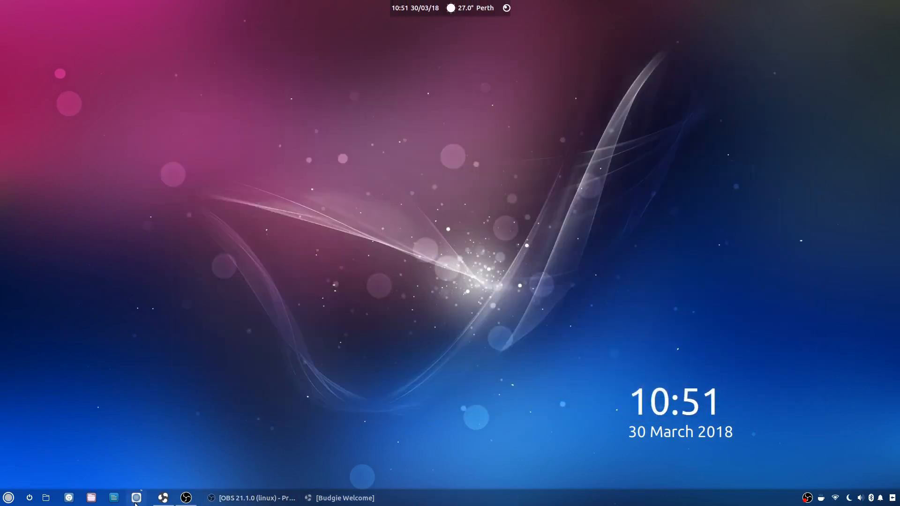
- Open Software, review the details and source of Clementine Music Player in the Audio & Video category, and return to the overview
click(136, 500)
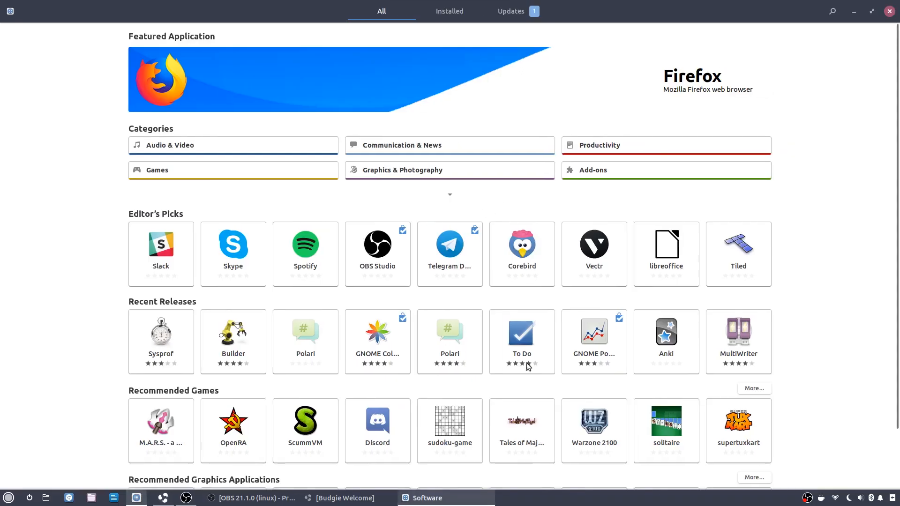
scroll(472, 347, down, 3)
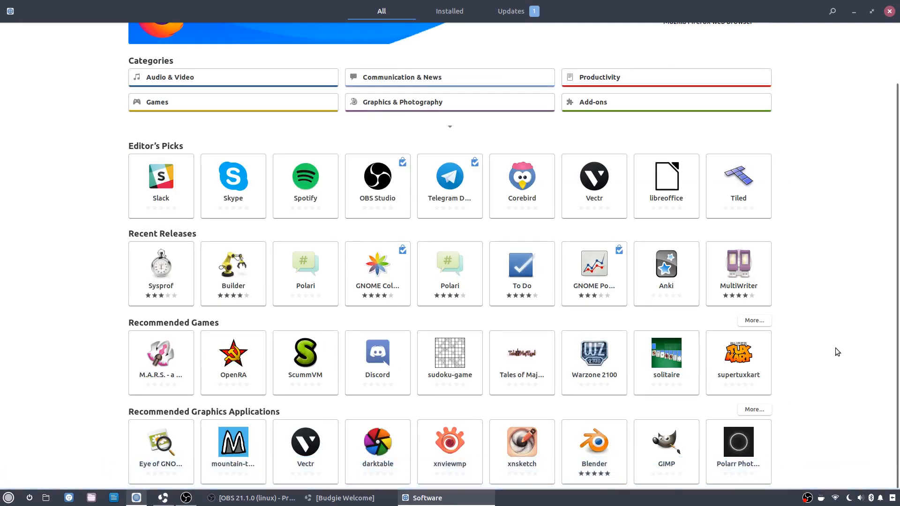
click(172, 79)
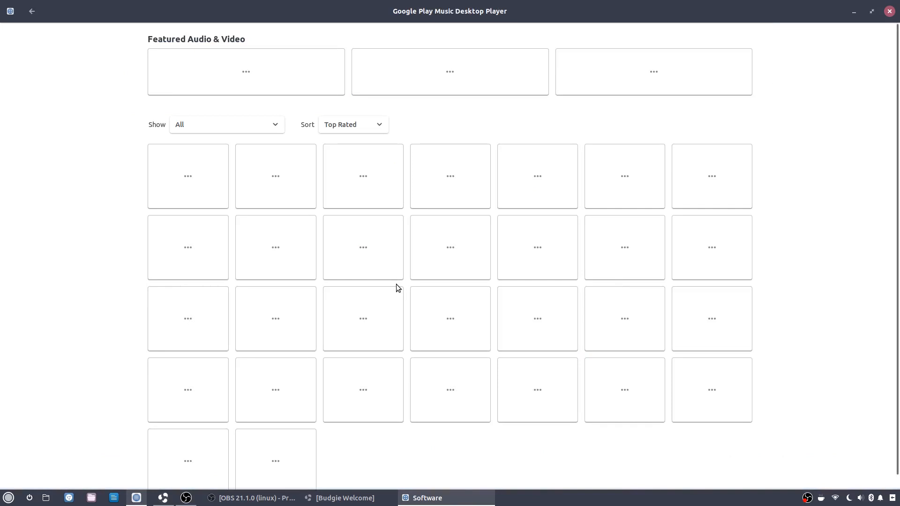
click(357, 189)
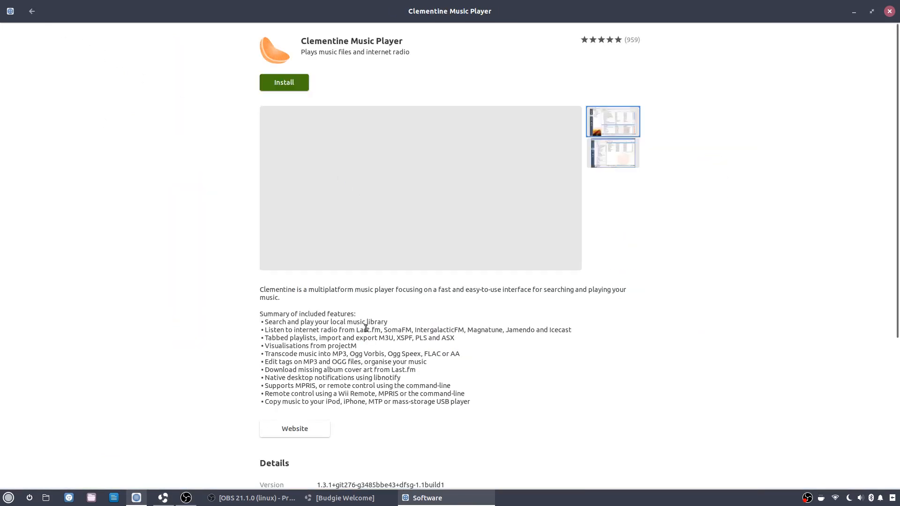
scroll(367, 328, down, 5)
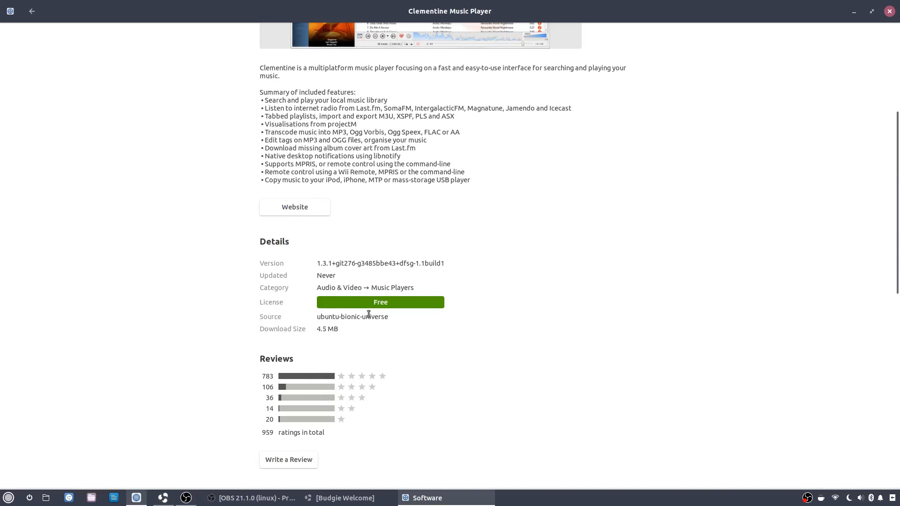
click(32, 11)
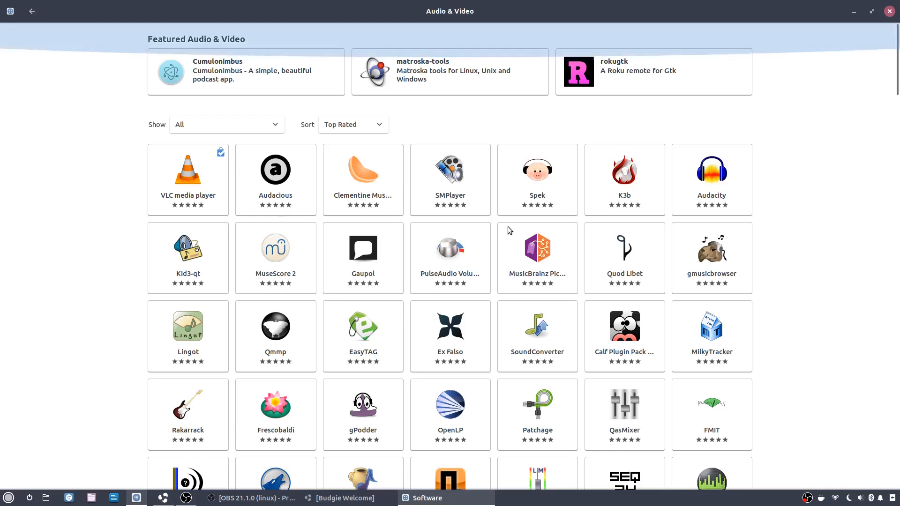
click(32, 11)
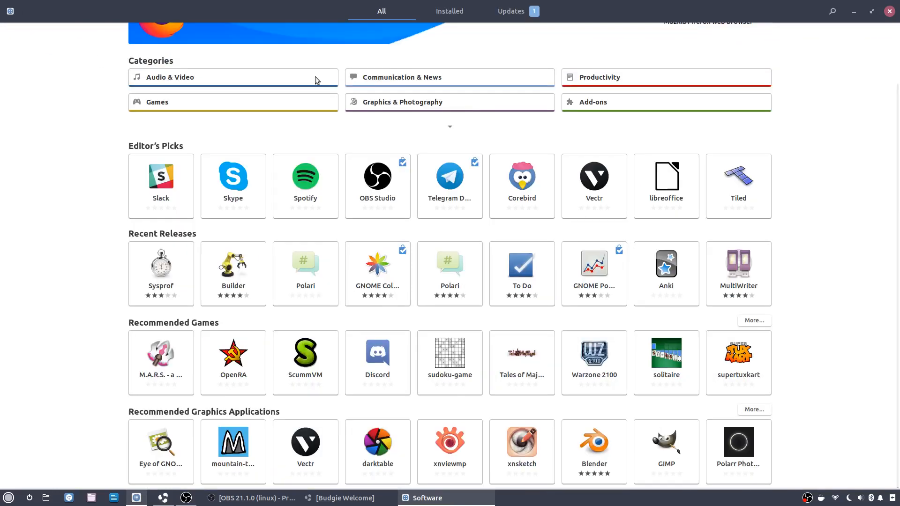
- Search Software for "clementine" and compare the details and sources of the two Clementine versions
click(833, 11)
text(clementine)
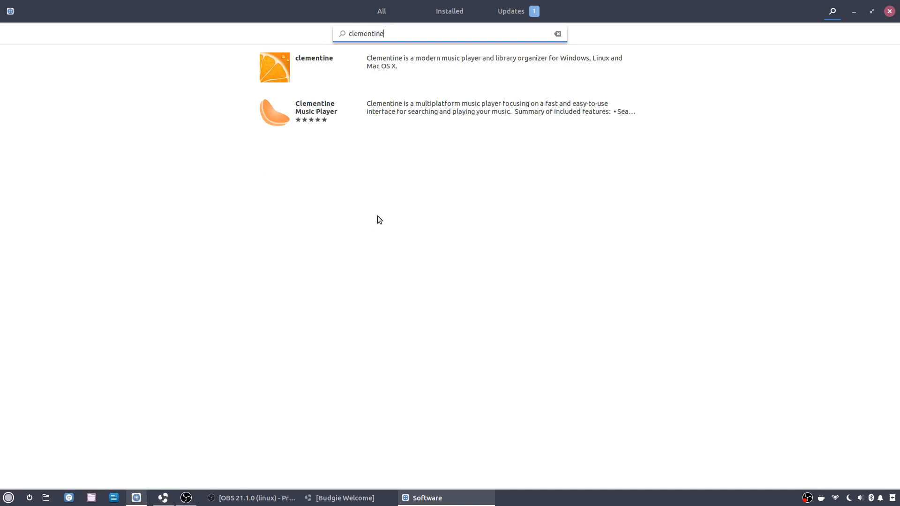
click(396, 73)
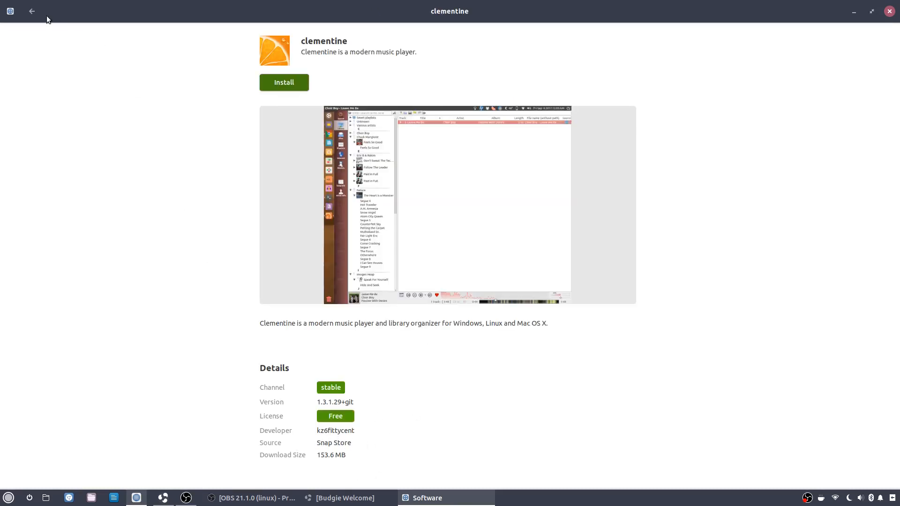
click(31, 13)
click(390, 113)
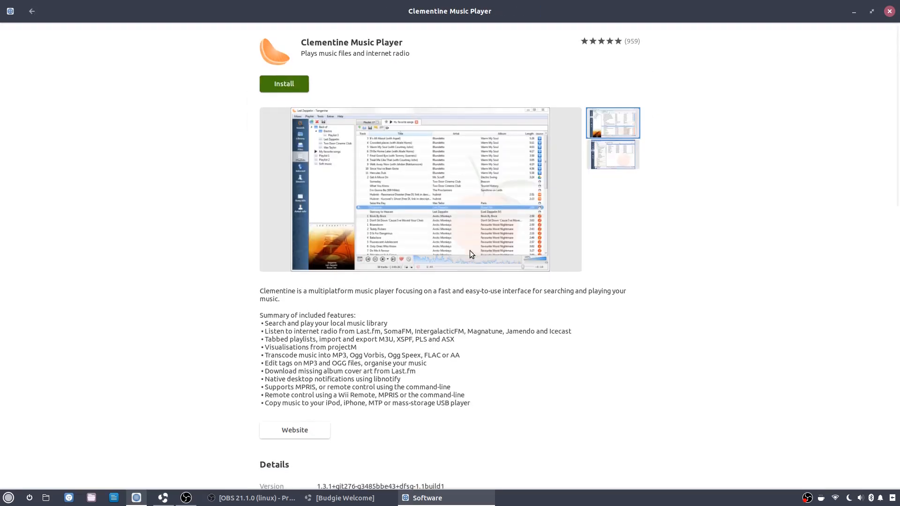
scroll(431, 332, down, 5)
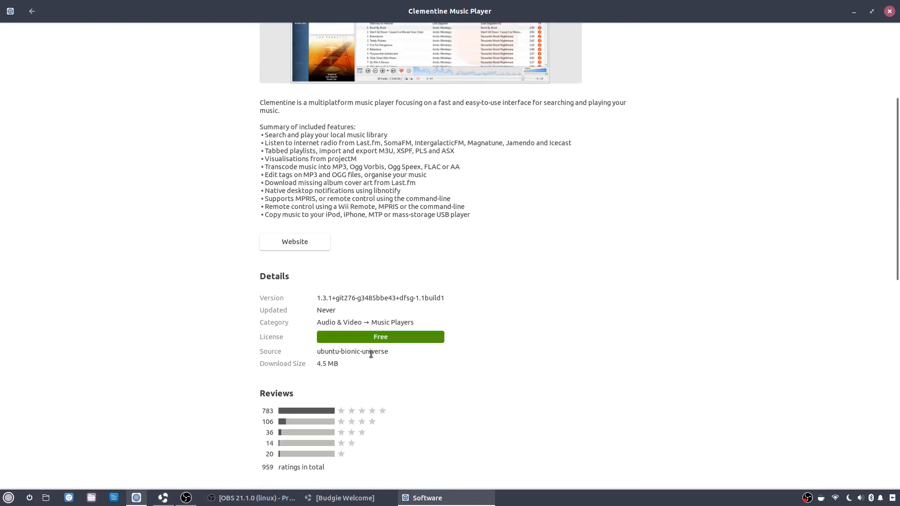
click(31, 13)
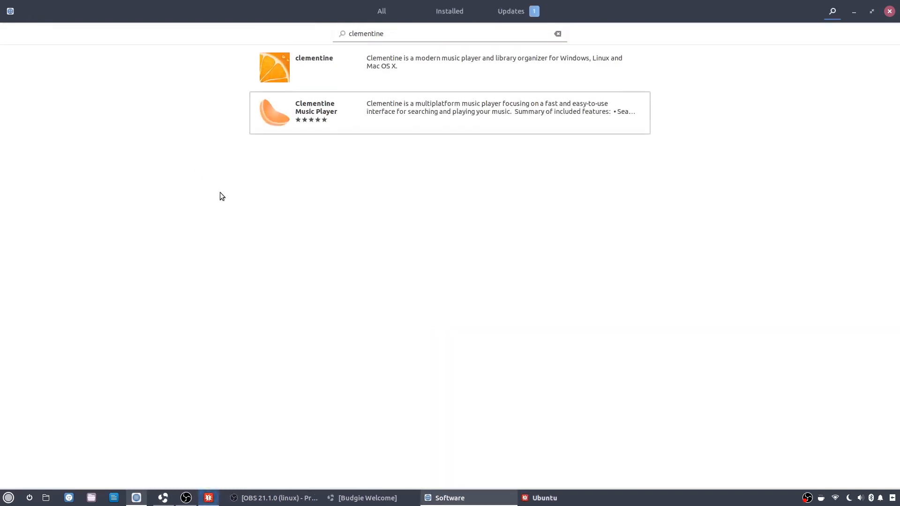
- Look through the featured and recommended apps and the available updates in Software, and minimize it
click(382, 13)
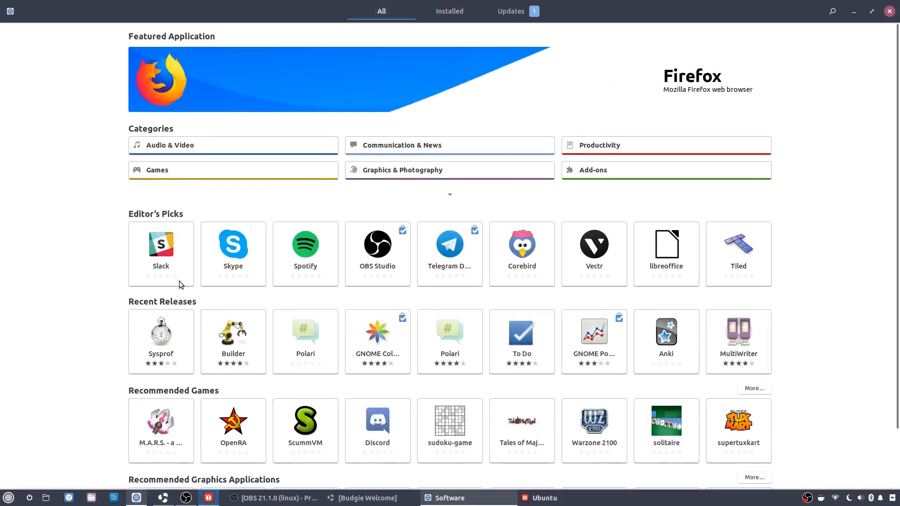
scroll(478, 250, down, 3)
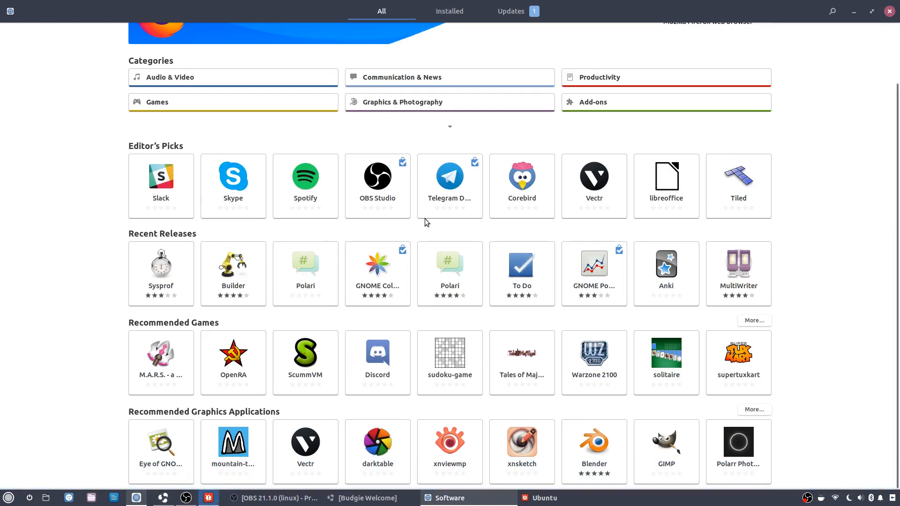
scroll(398, 285, up, 3)
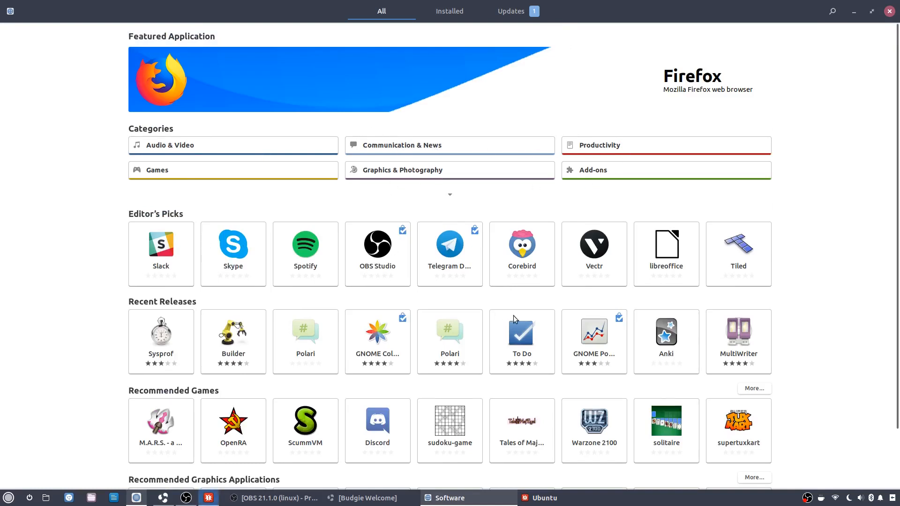
scroll(286, 323, down, 3)
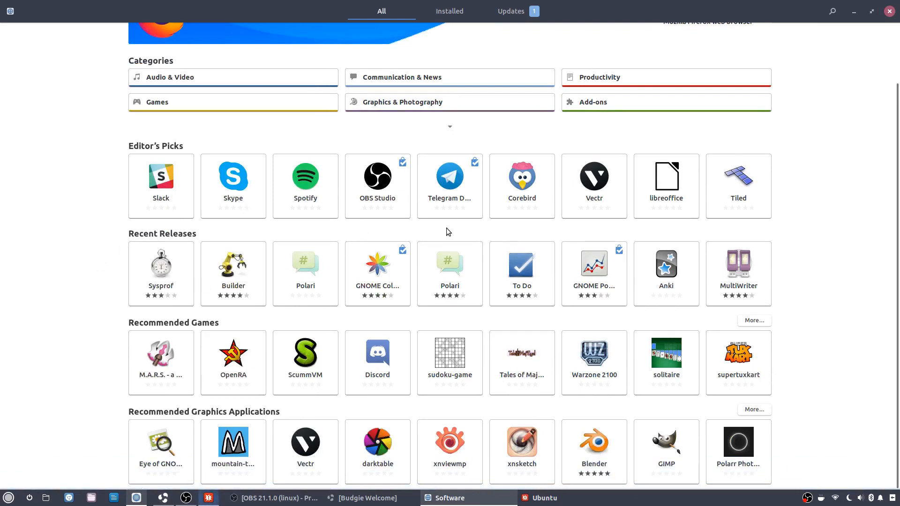
scroll(607, 143, up, 3)
key(ctrl+f)
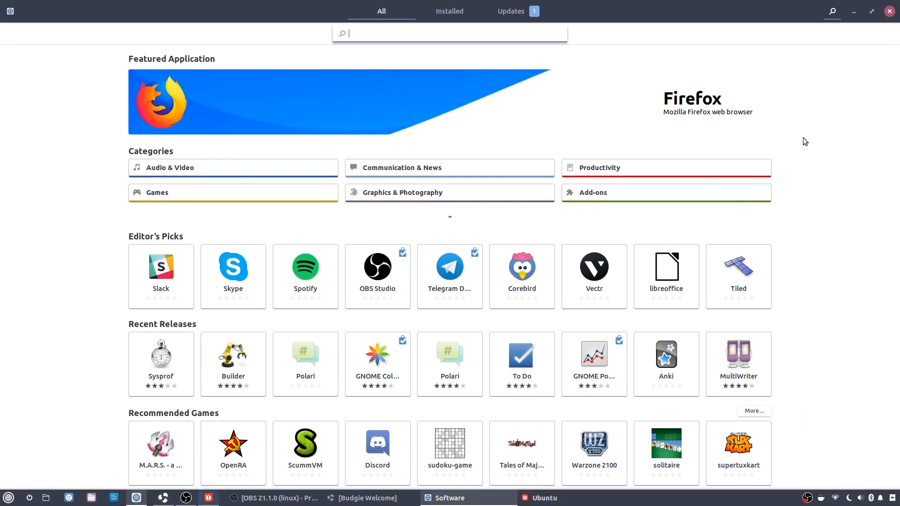
scroll(803, 137, down, 3)
scroll(803, 137, up, 3)
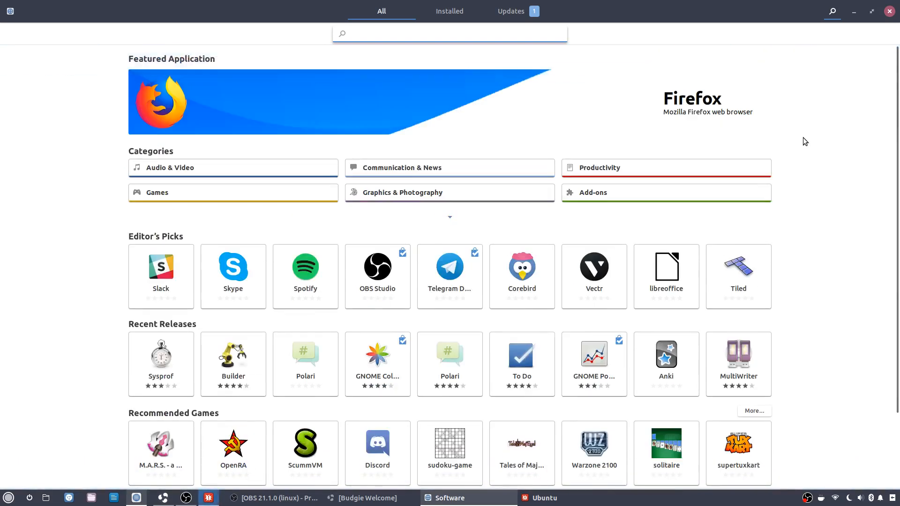
click(524, 7)
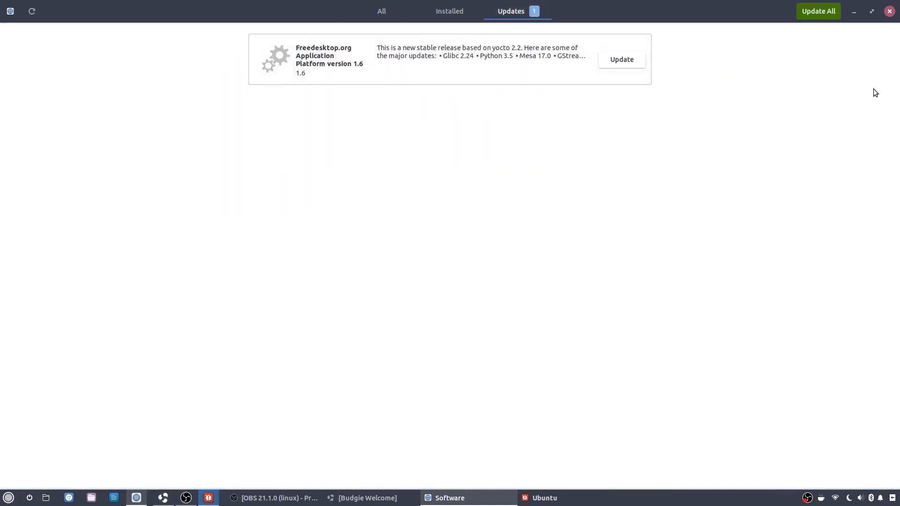
click(854, 12)
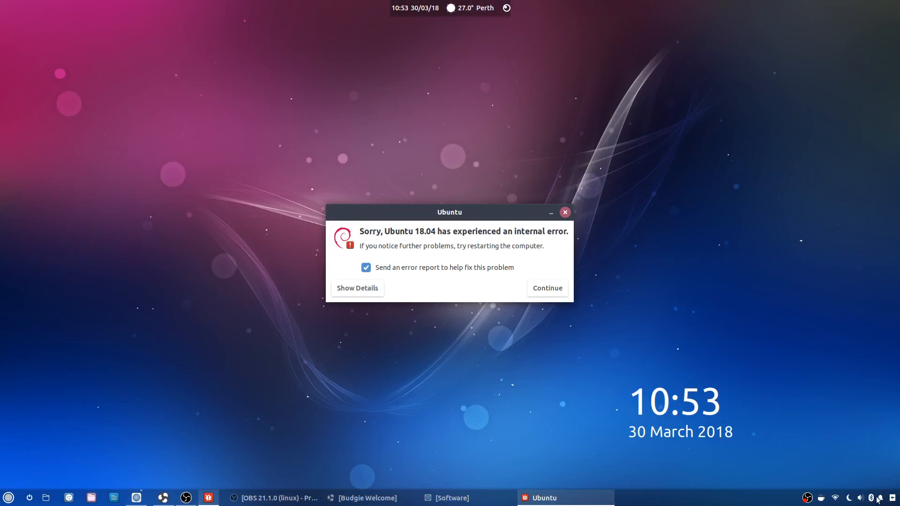
- Open Budgie Desktop Settings and remove the Task List applet from the Bottom Panel
click(892, 498)
click(808, 477)
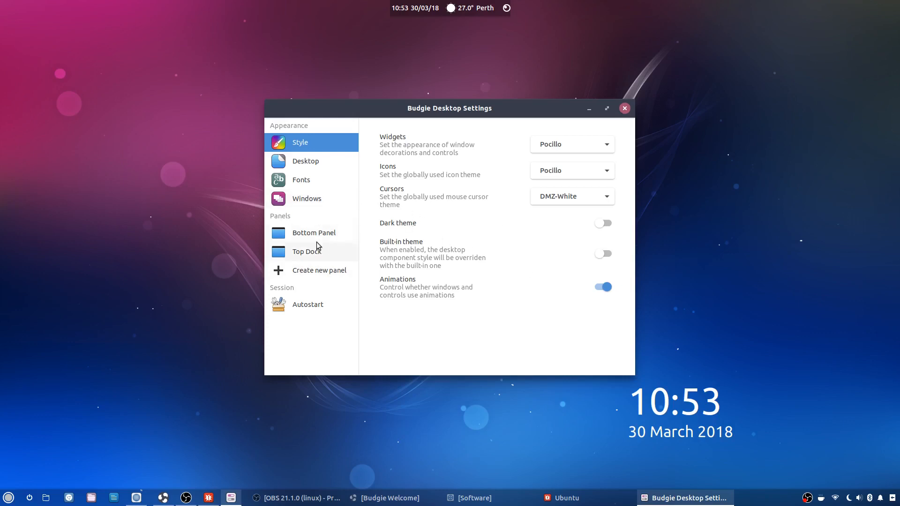
click(345, 233)
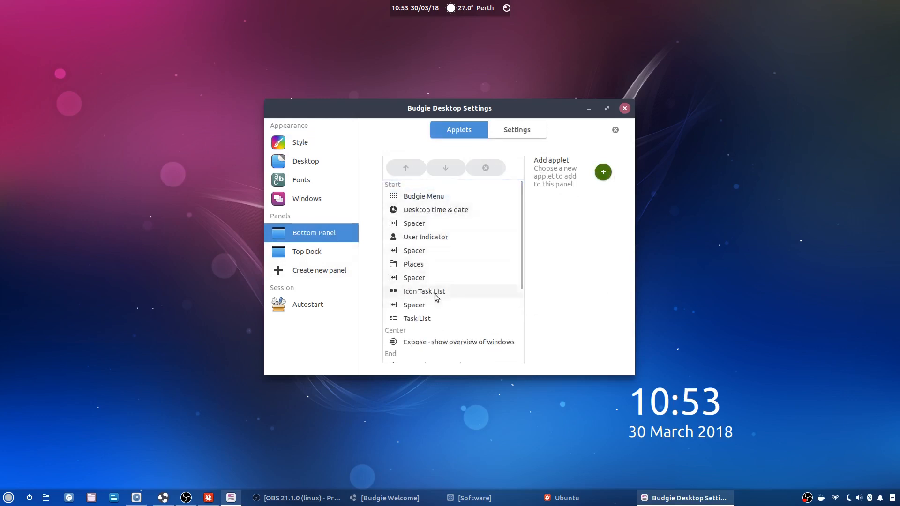
click(414, 321)
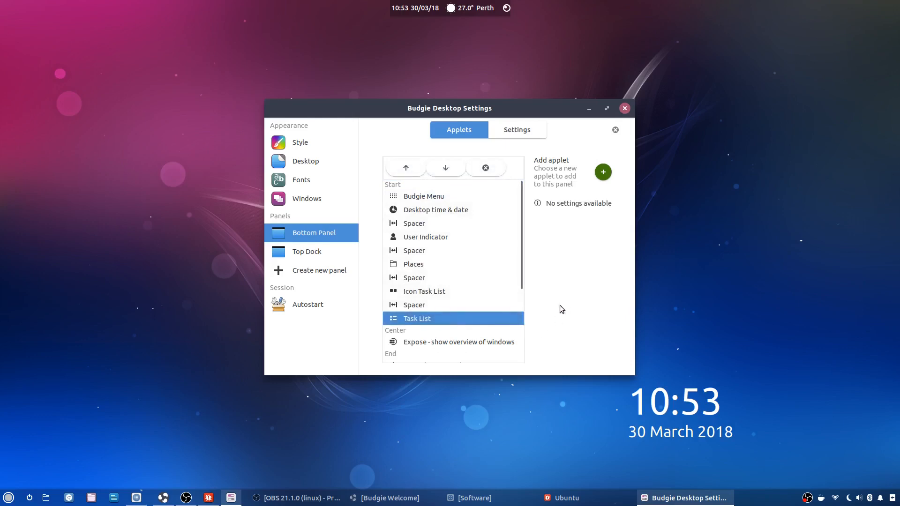
click(485, 169)
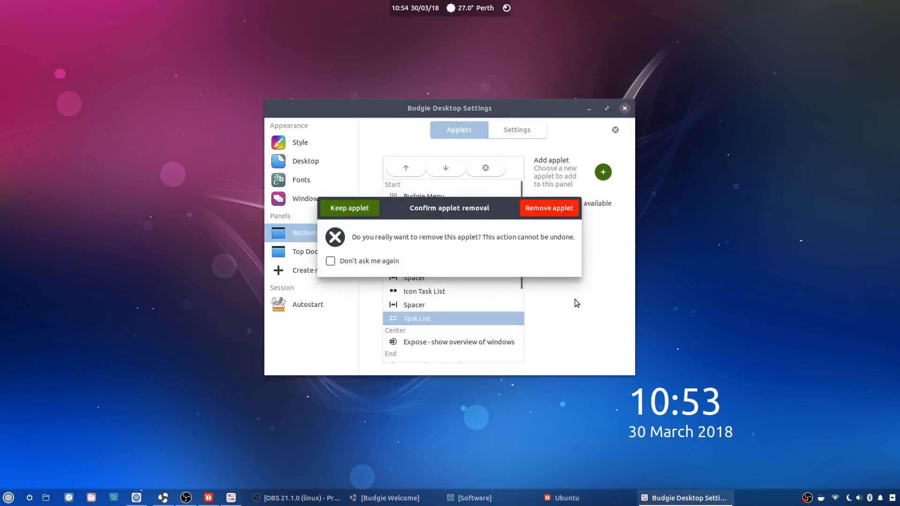
click(554, 209)
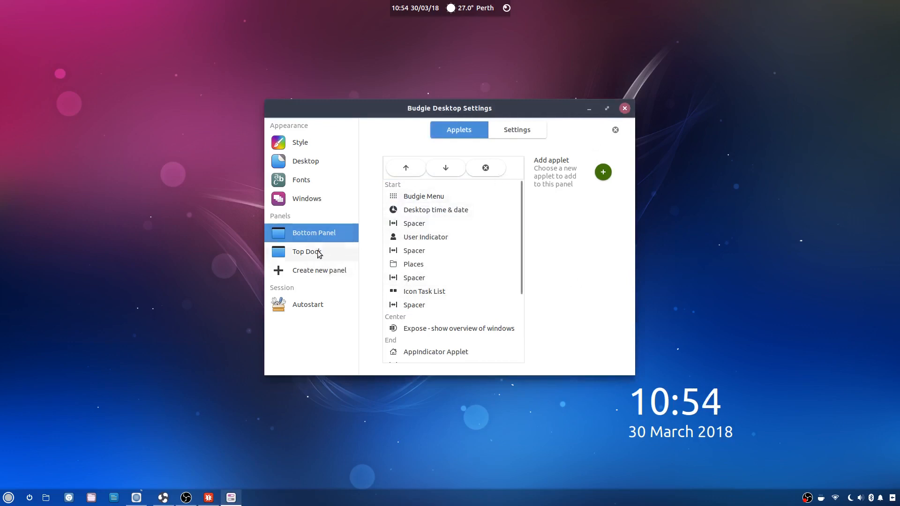
- Add the DropBy applet for USB drives to the Bottom Panel
click(317, 252)
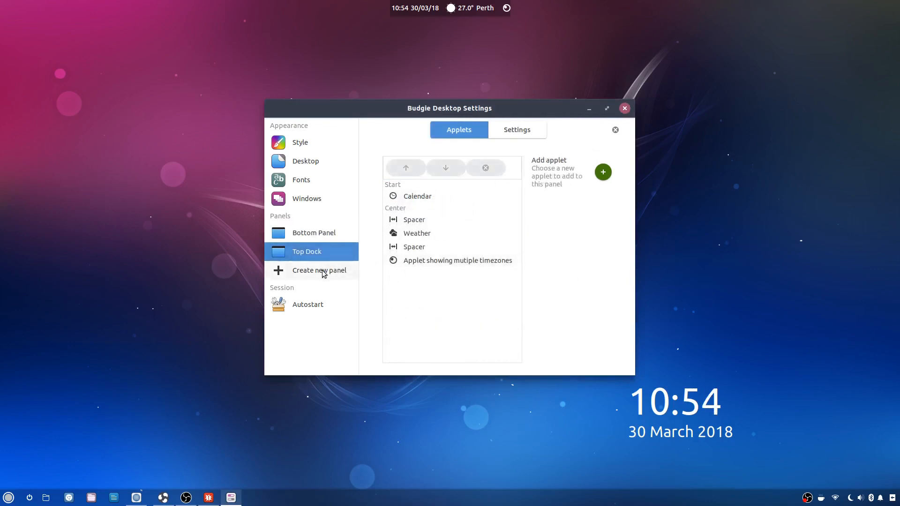
click(311, 233)
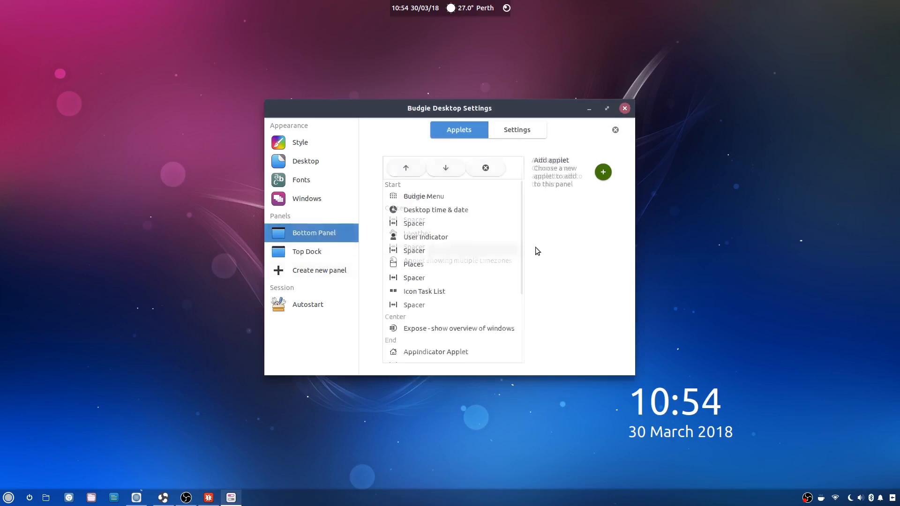
click(604, 172)
scroll(480, 246, down, 4)
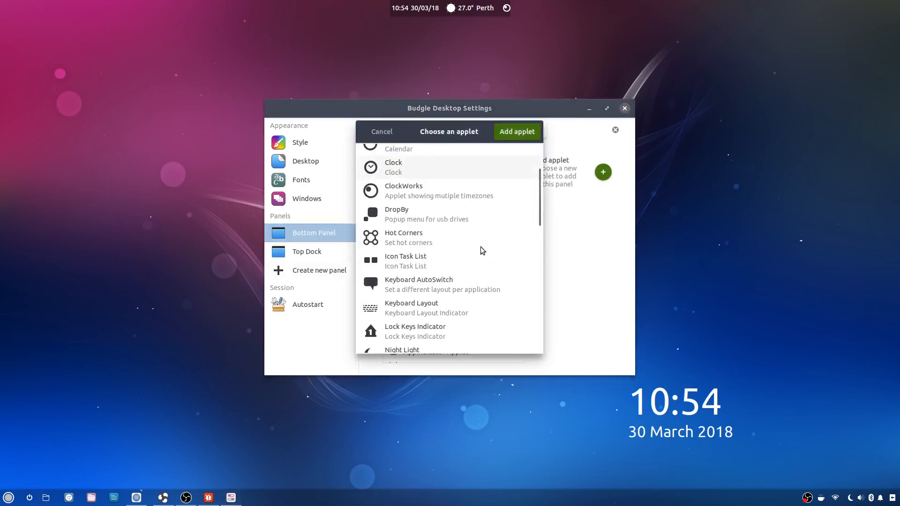
click(464, 189)
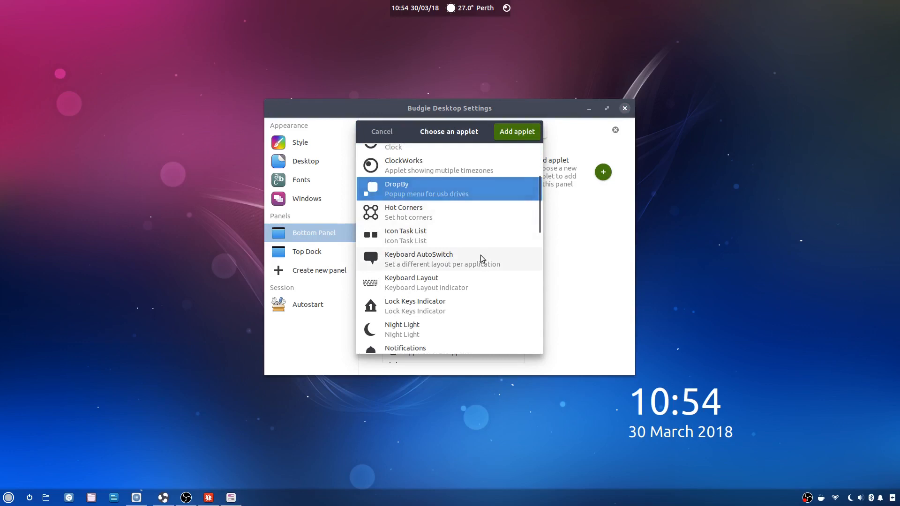
click(517, 132)
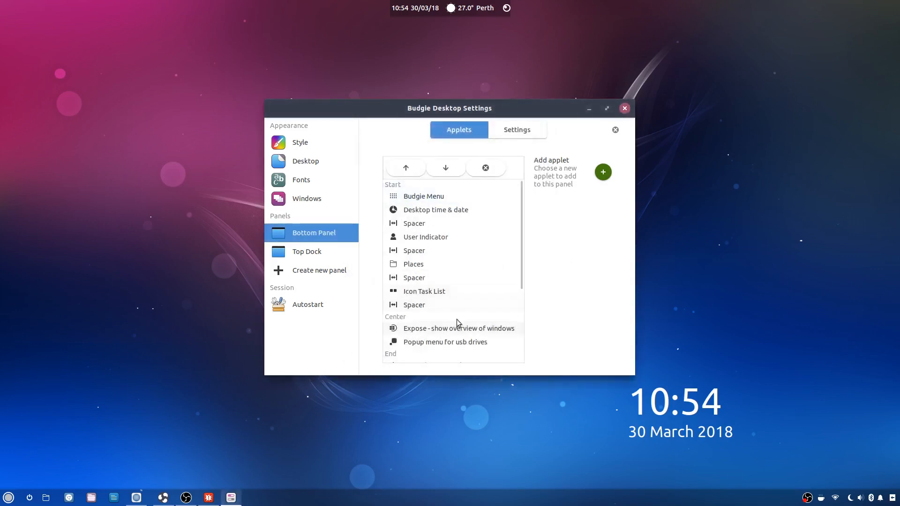
- Move the "Popup menu for usb drives" applet up to directly below Desktop time & date in the Start section
click(483, 345)
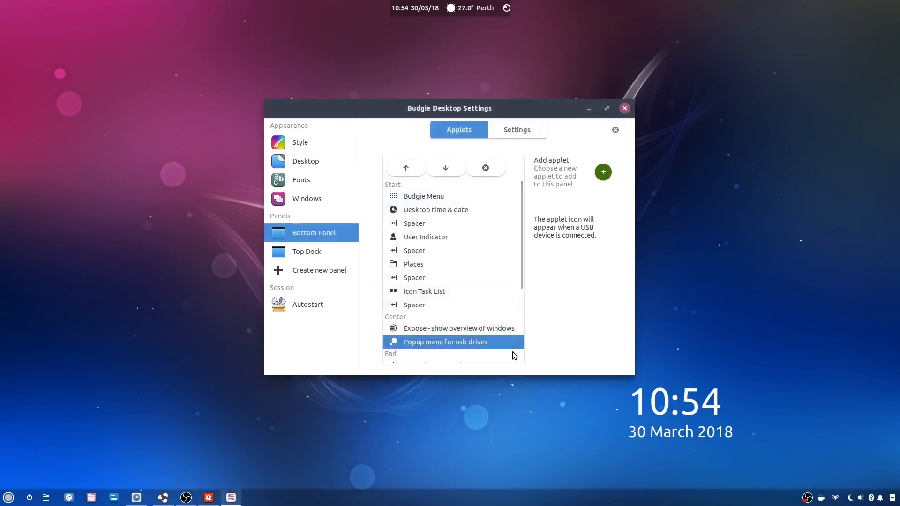
click(406, 168)
click(407, 170)
click(407, 169)
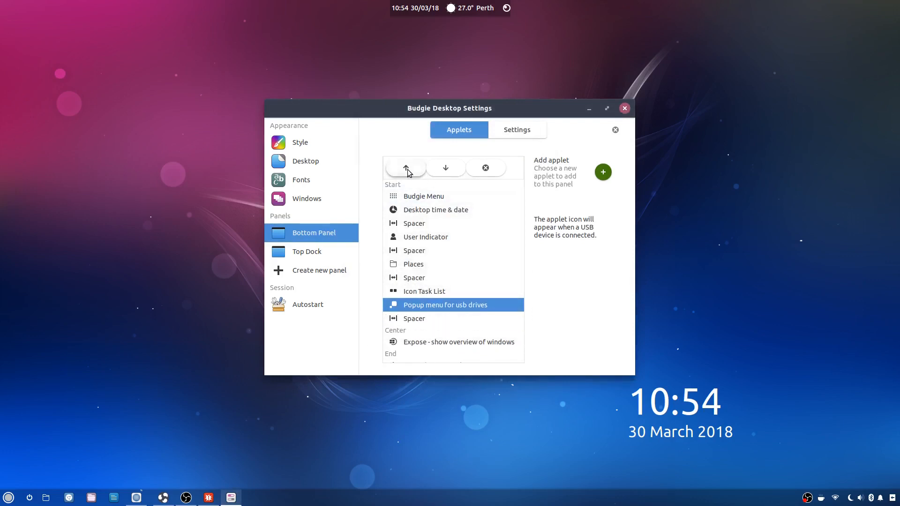
click(406, 169)
click(406, 170)
click(407, 169)
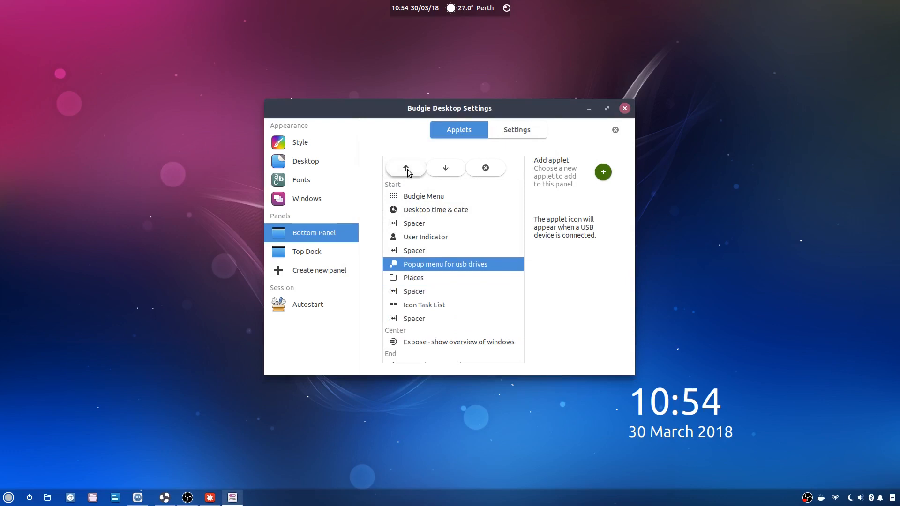
click(407, 170)
click(406, 170)
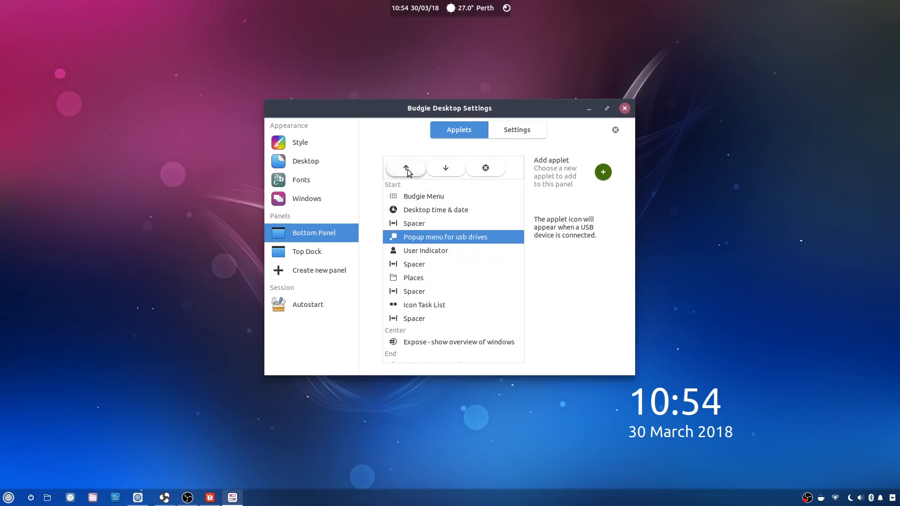
click(407, 170)
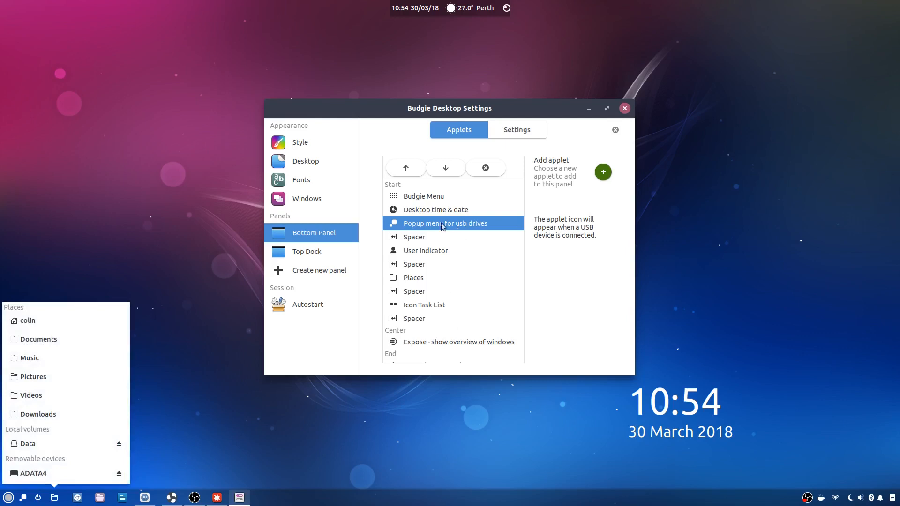
- Move the "Popup menu for usb drives" applet down to directly below Places in the Start section
click(441, 174)
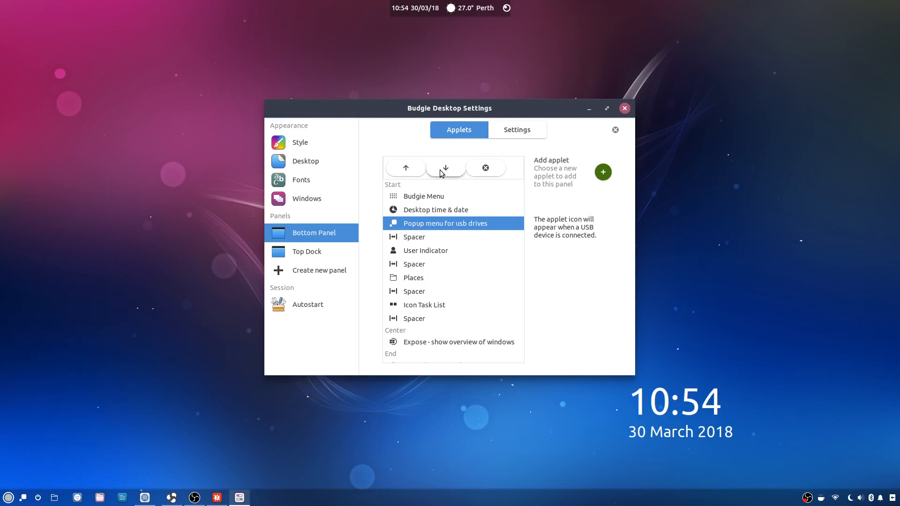
click(442, 173)
click(442, 174)
click(441, 174)
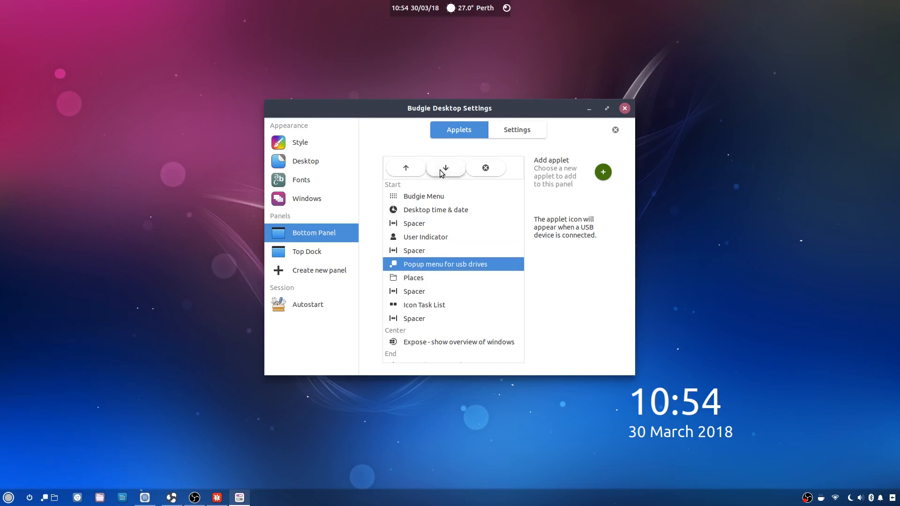
click(441, 173)
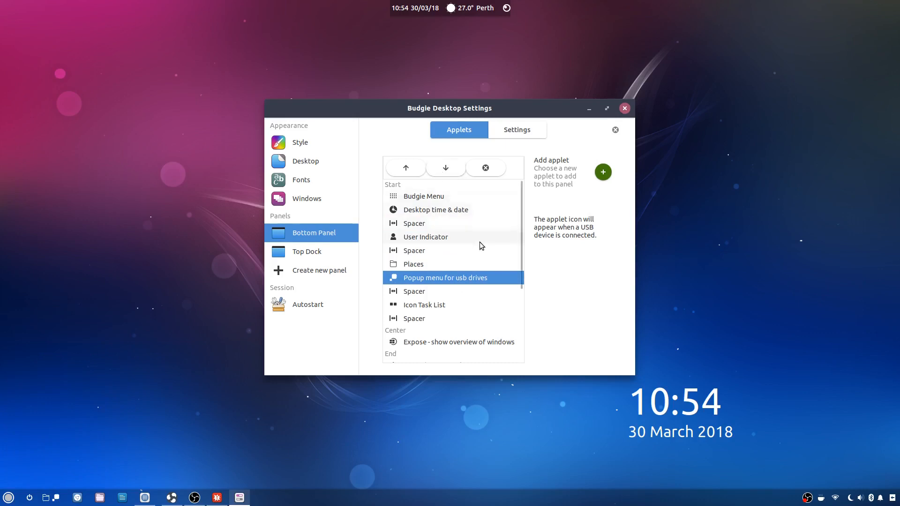
- Move the last Spacer of the Start section up between Places and "Popup menu for usb drives", and close Budgie Desktop Settings
click(412, 321)
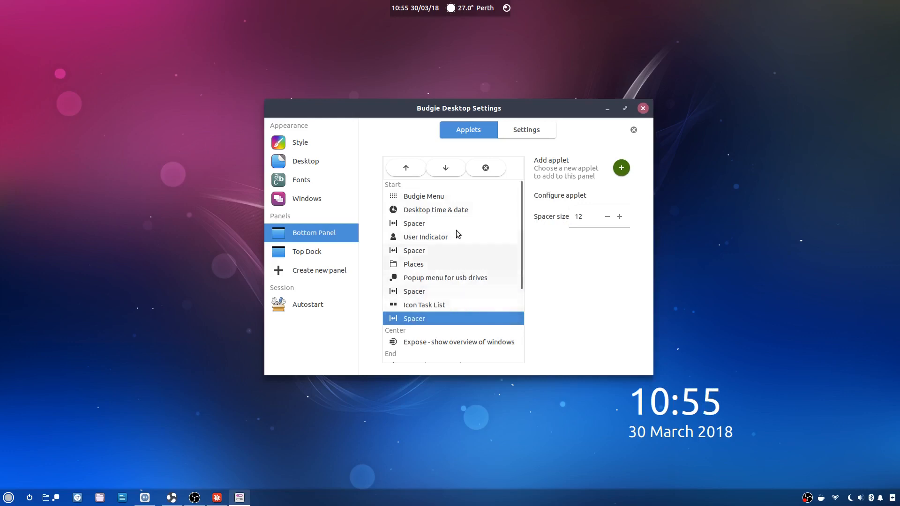
click(405, 170)
click(405, 170)
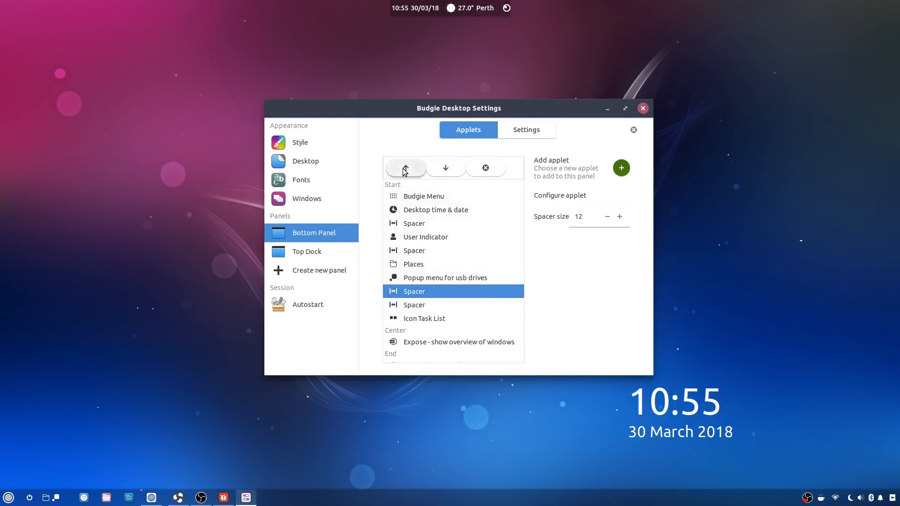
click(406, 170)
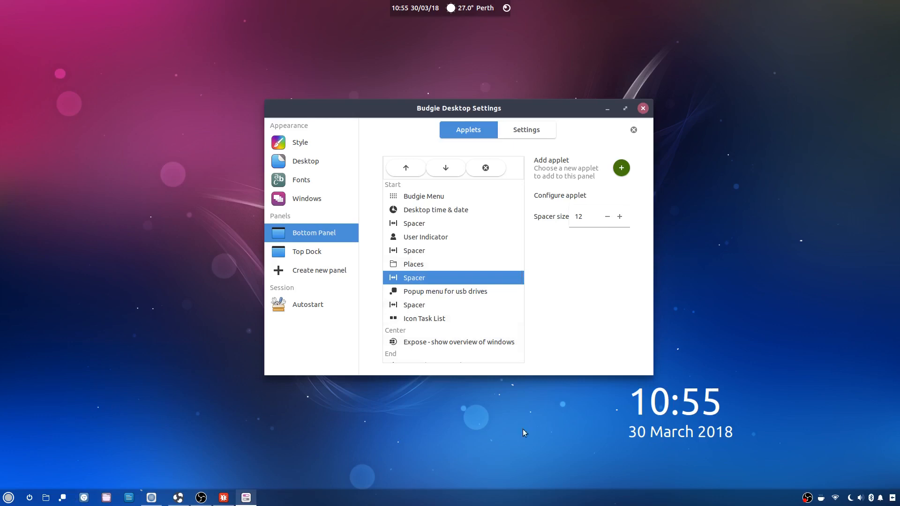
click(642, 109)
- Show and hide the OBS window, and compare the panel icon options of OBS with those of the pinned text editor
click(200, 498)
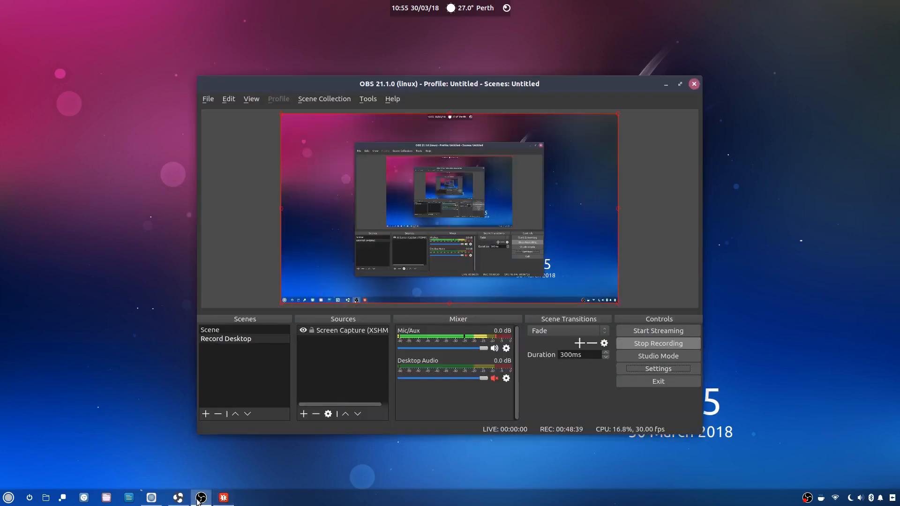
click(200, 498)
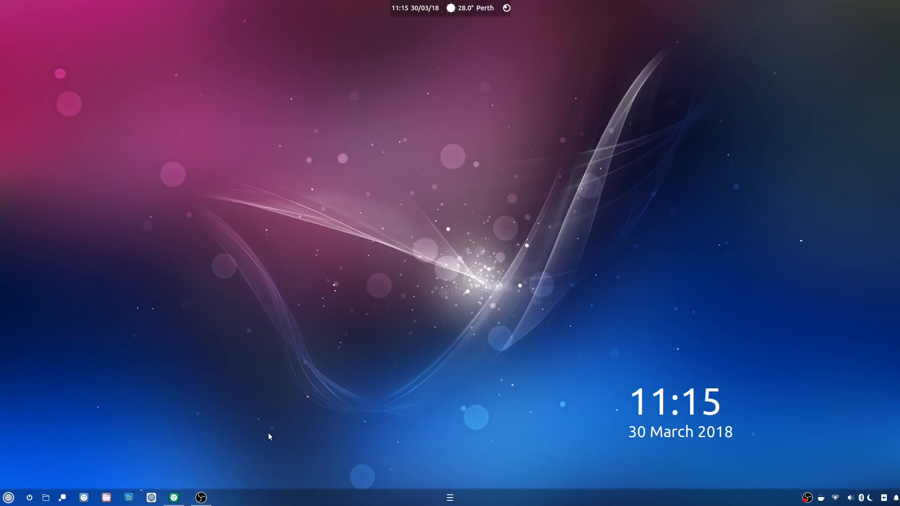
right_click(201, 499)
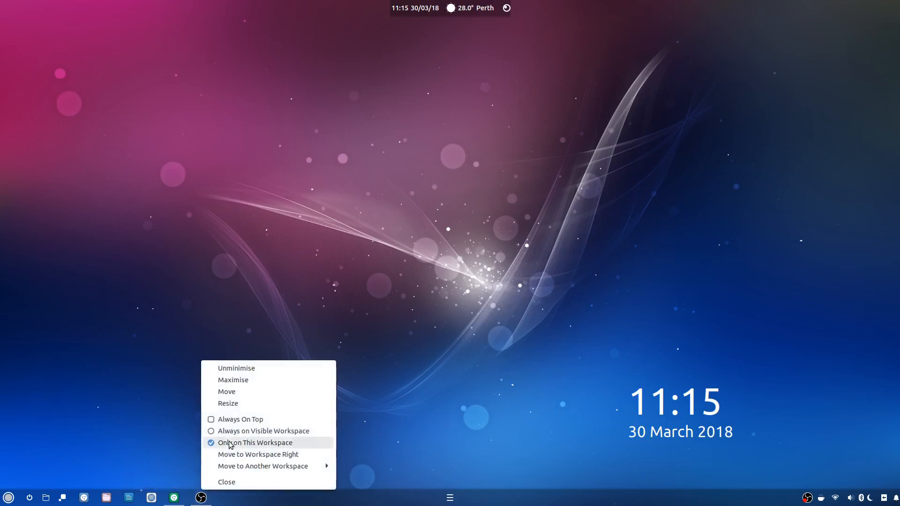
click(176, 404)
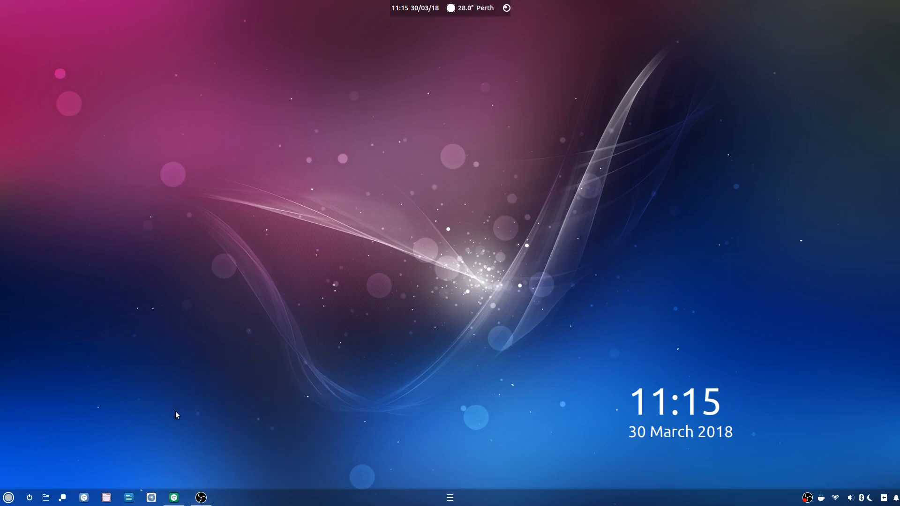
right_click(131, 501)
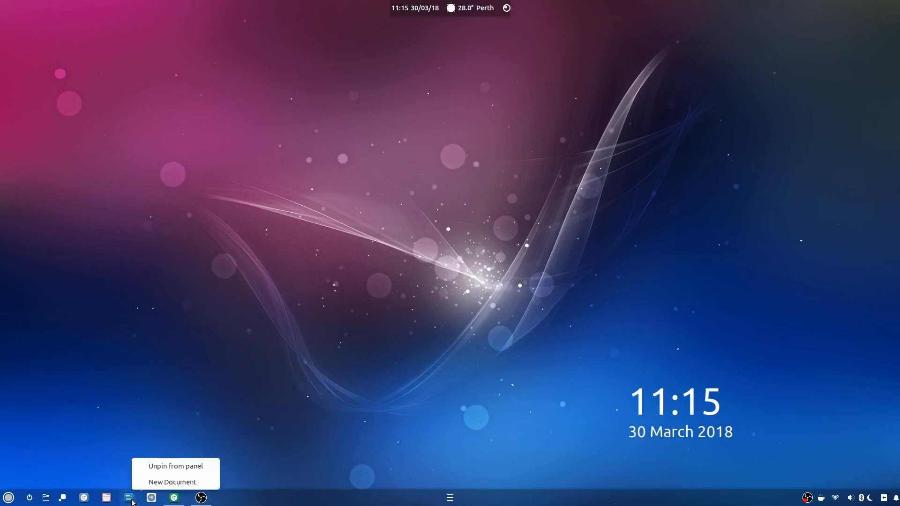
click(108, 478)
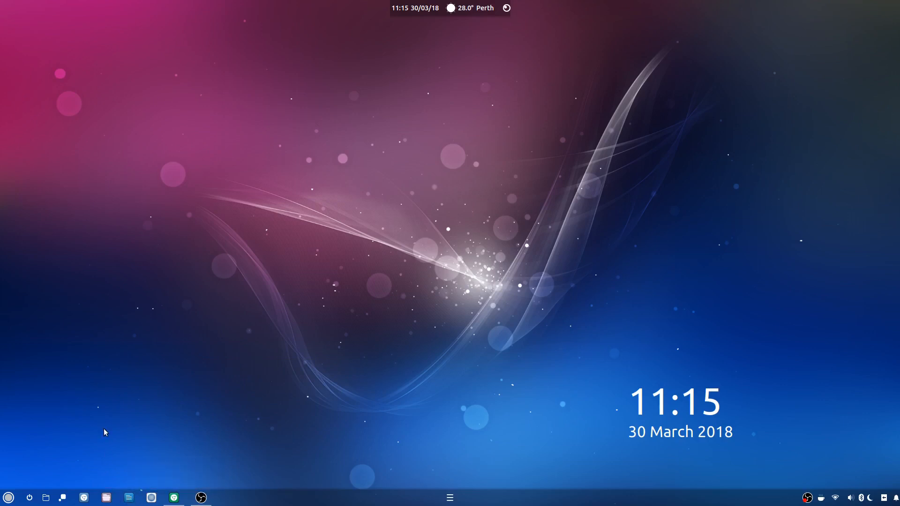
- Open Budgie Welcome, check whether its panel icon can be pinned, and close it
click(10, 498)
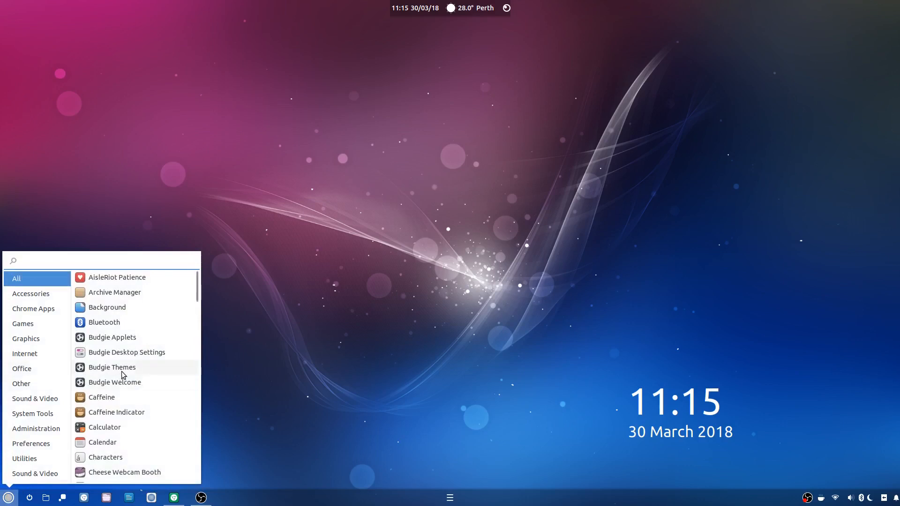
click(434, 445)
right_click(224, 498)
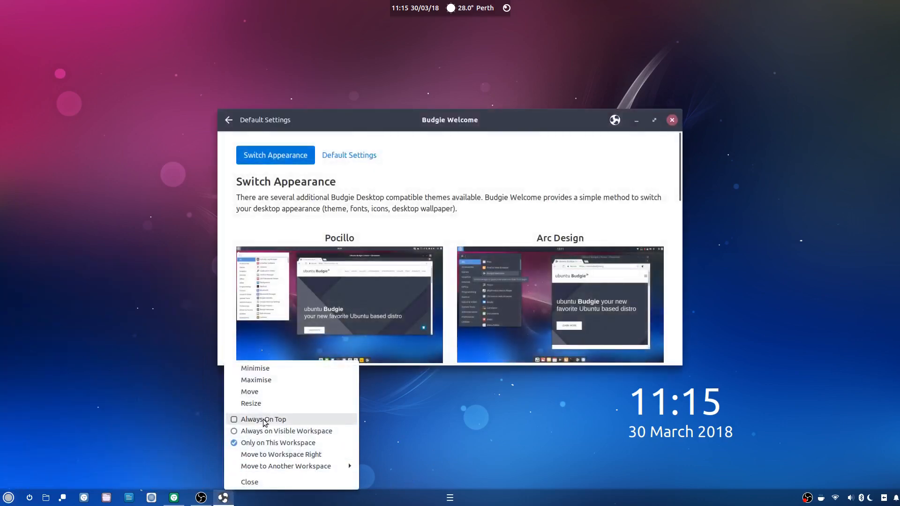
click(145, 391)
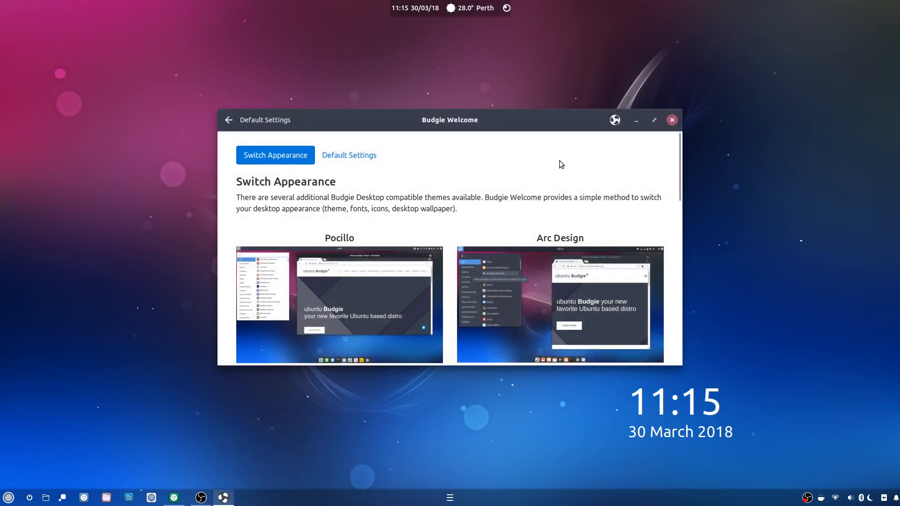
click(672, 120)
- Open Budgie Desktop Settings, check its panel icon options for pinning, and close it
click(8, 497)
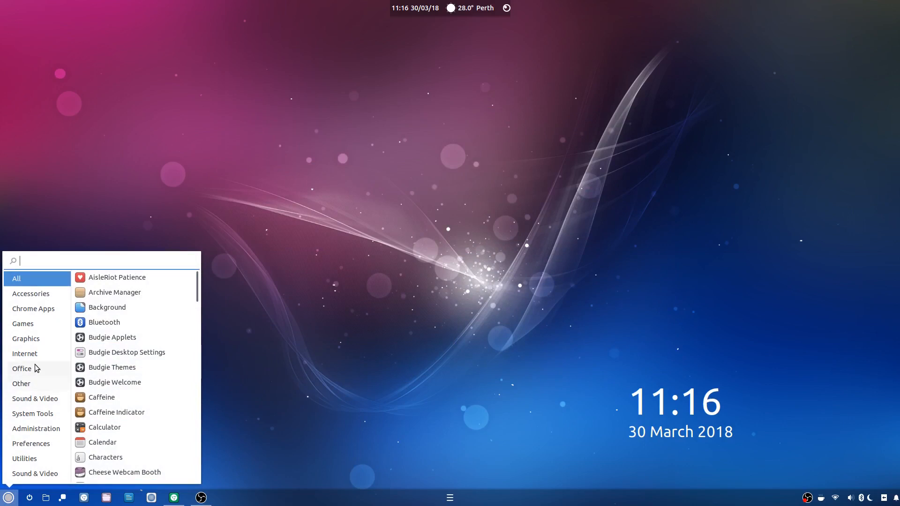
click(136, 354)
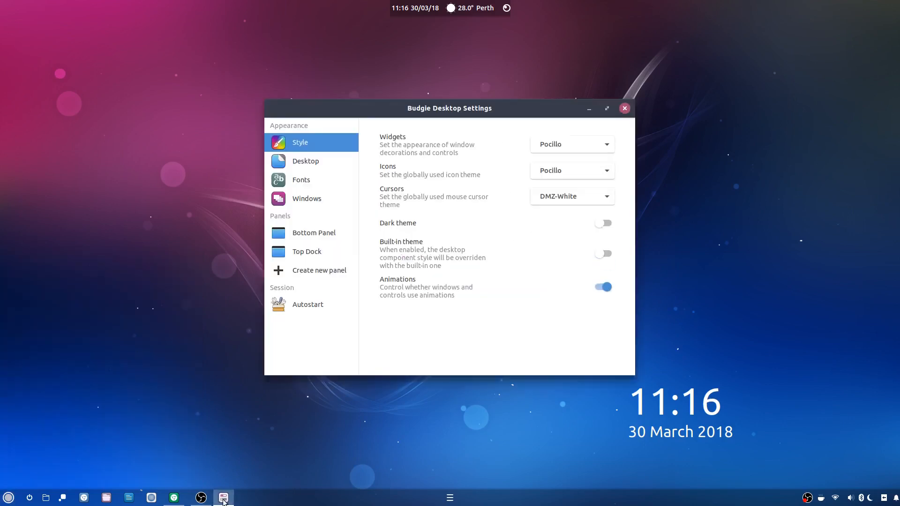
right_click(224, 497)
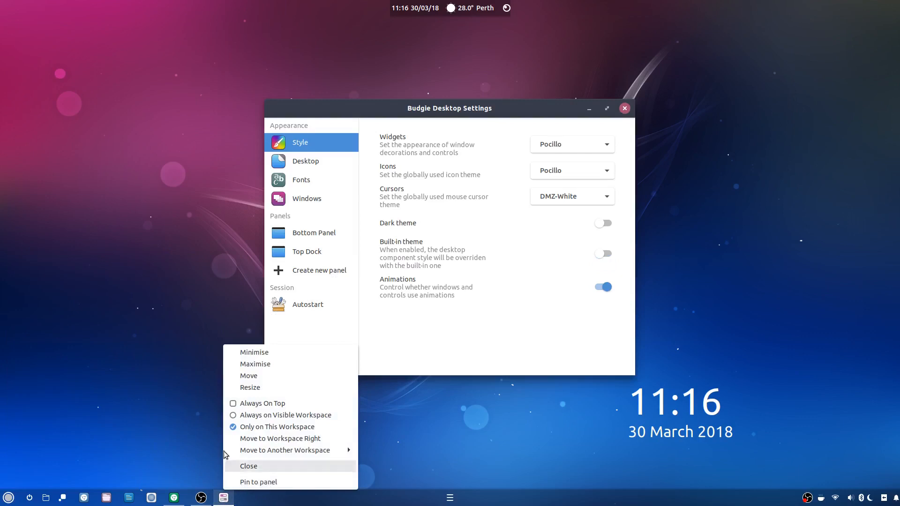
click(137, 353)
click(624, 109)
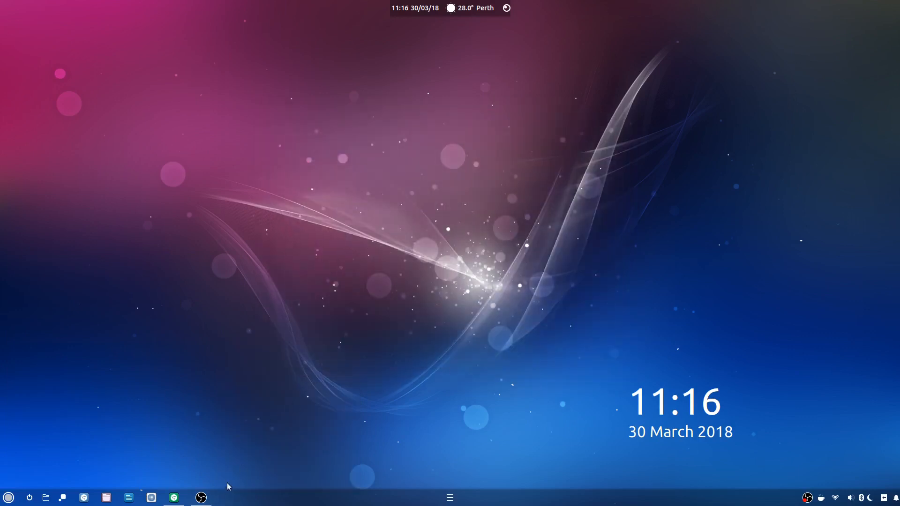
- Recheck the OBS panel icon options, search the installed applications for "obs", and launch OBS
right_click(201, 499)
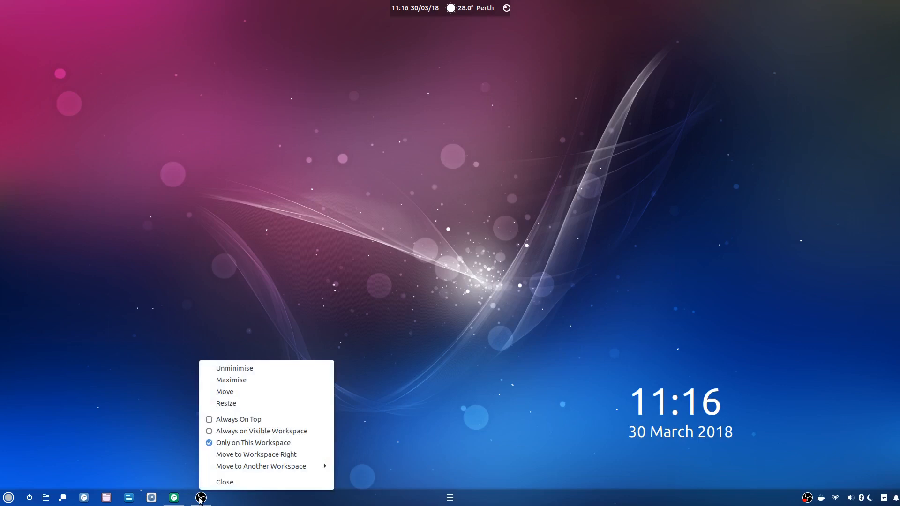
click(159, 413)
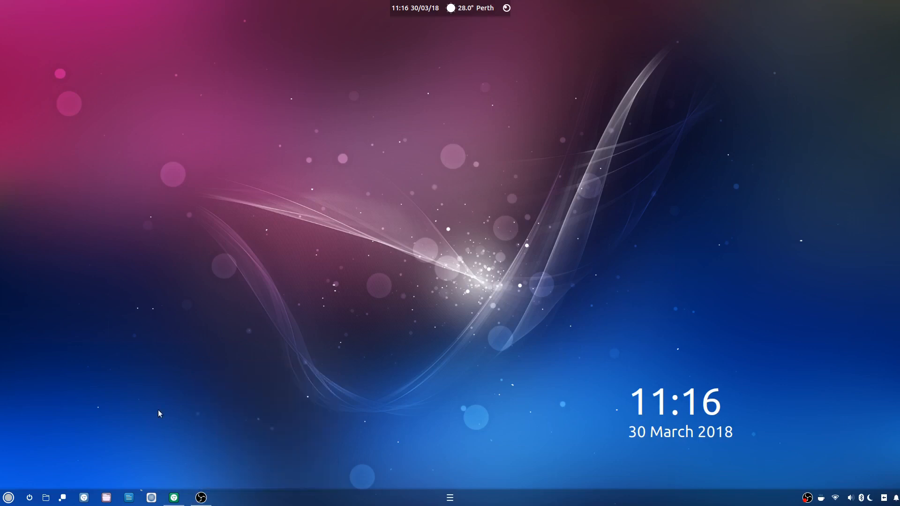
click(8, 498)
text(obs)
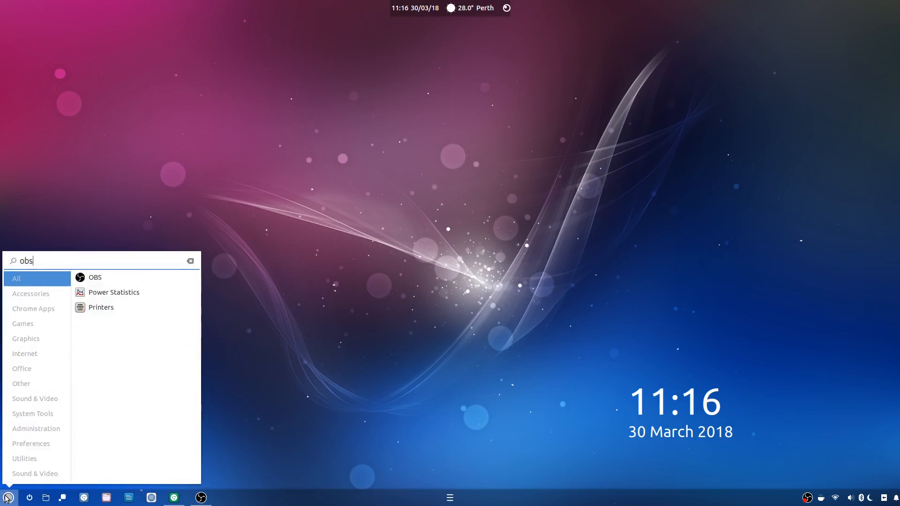
key(Return)
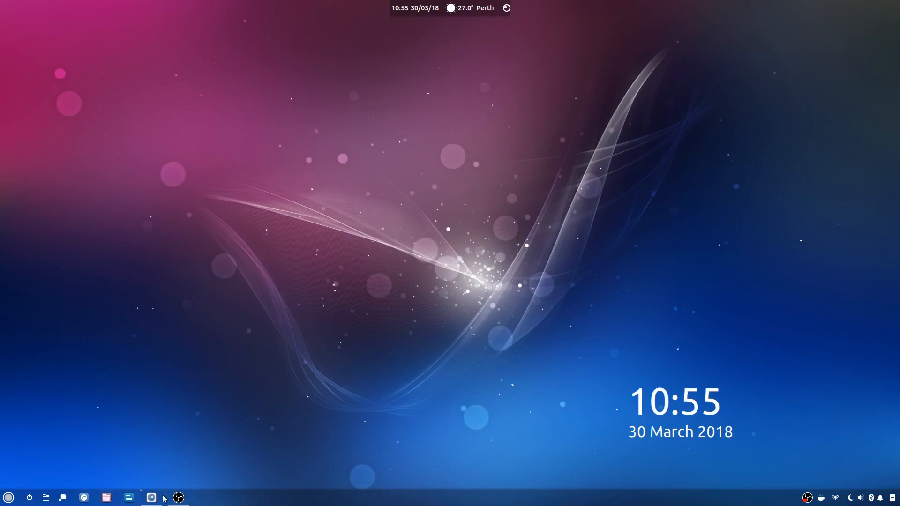
- Cycle between the OBS and Software windows with the window switcher, and minimize both
click(180, 497)
click(187, 502)
click(188, 502)
click(188, 501)
key(alt+Tab)
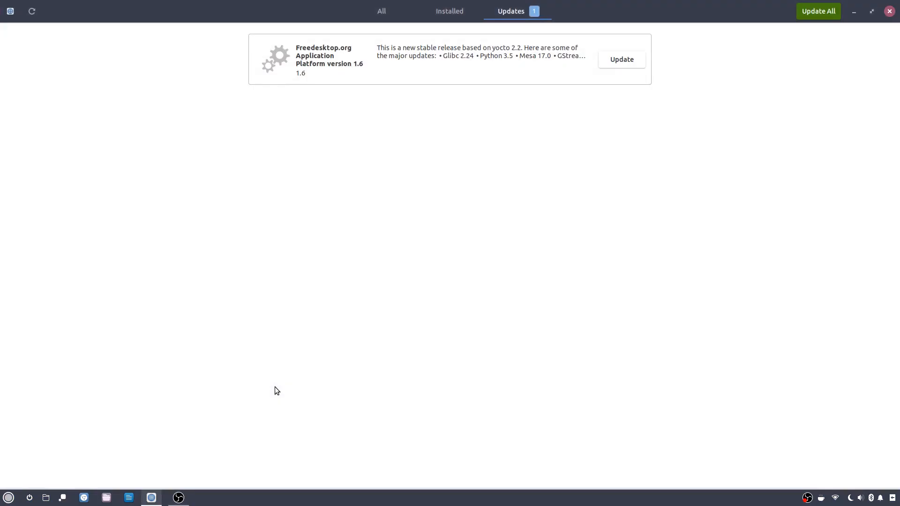
key(alt+Tab)
key(alt+Tab)
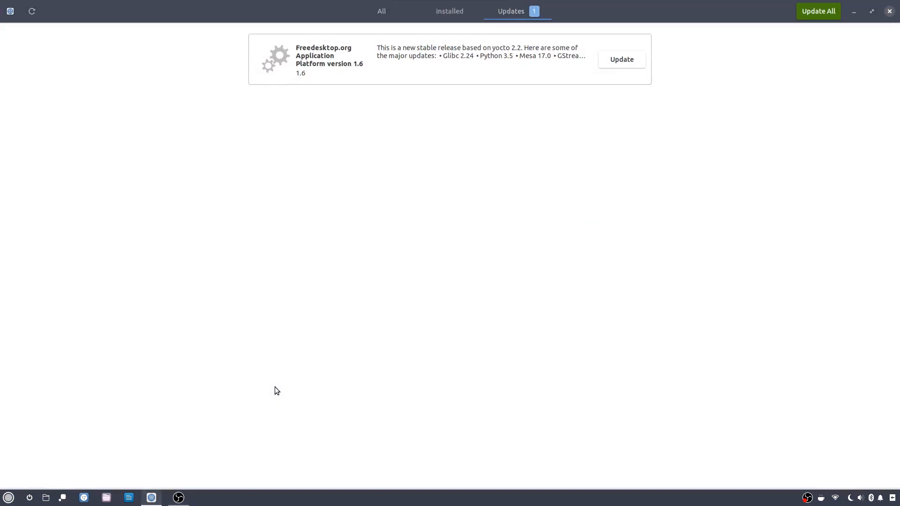
key(alt+Tab)
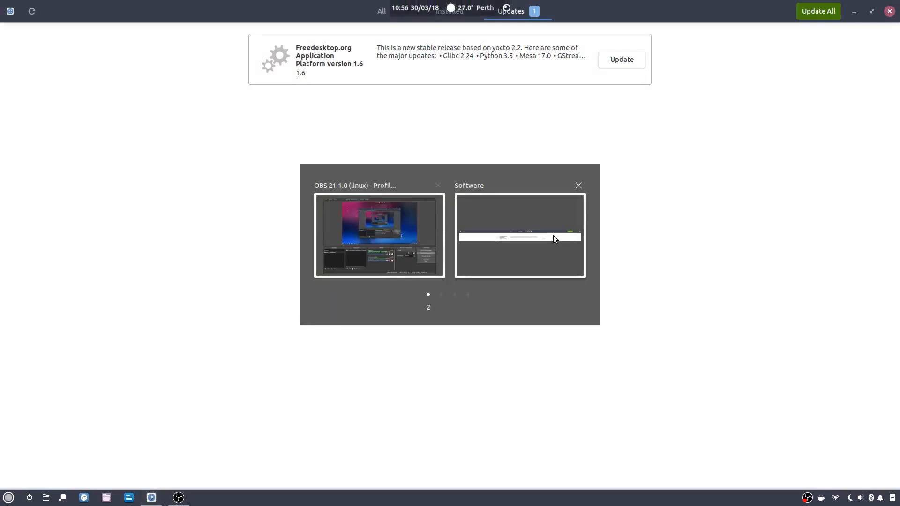
key(alt+Tab)
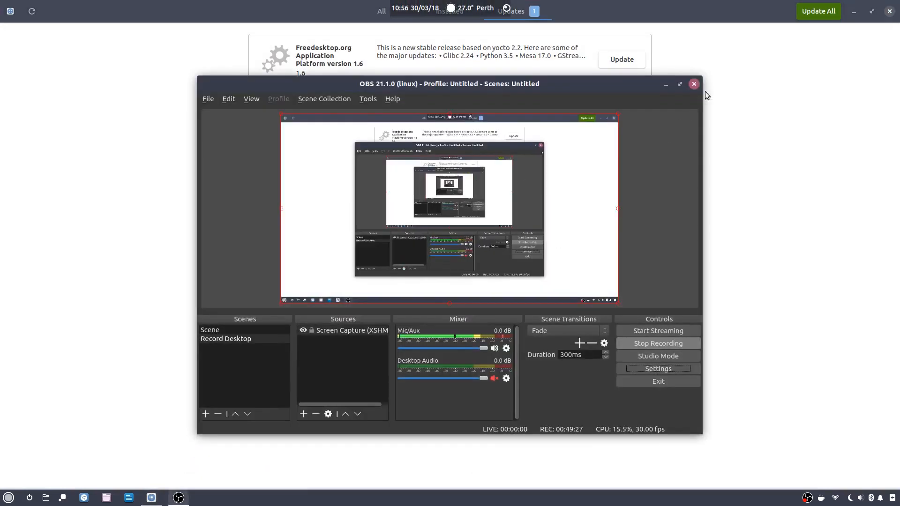
click(666, 83)
click(854, 12)
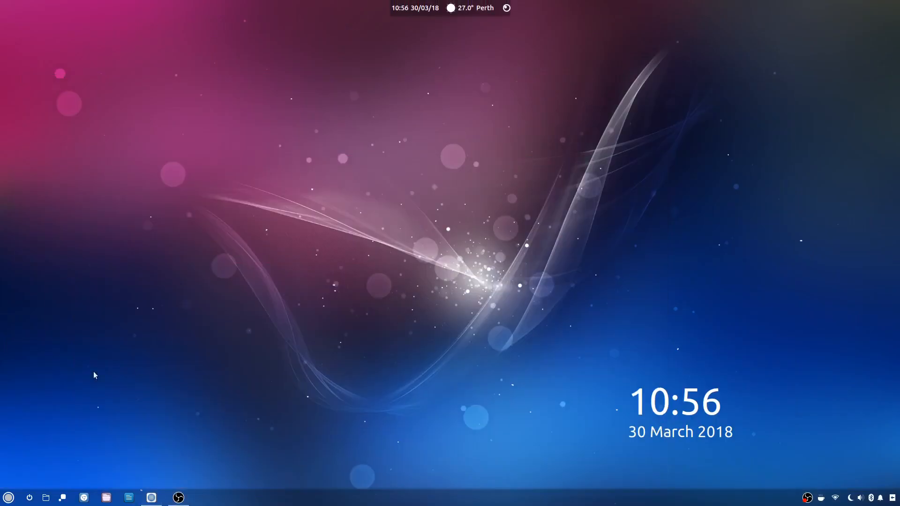
- Open the ADATA4 drive from the USB drives applet and again from the Places applet, and close both file windows
click(64, 499)
click(47, 466)
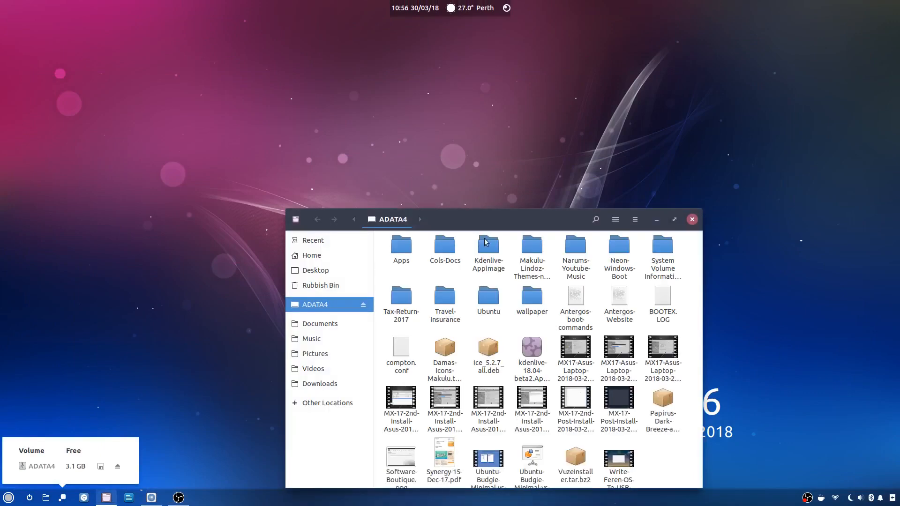
click(692, 218)
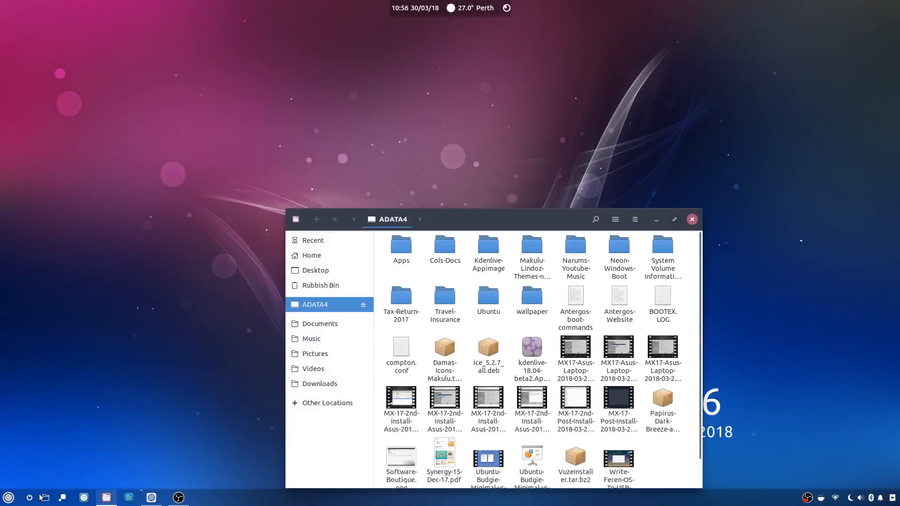
click(41, 496)
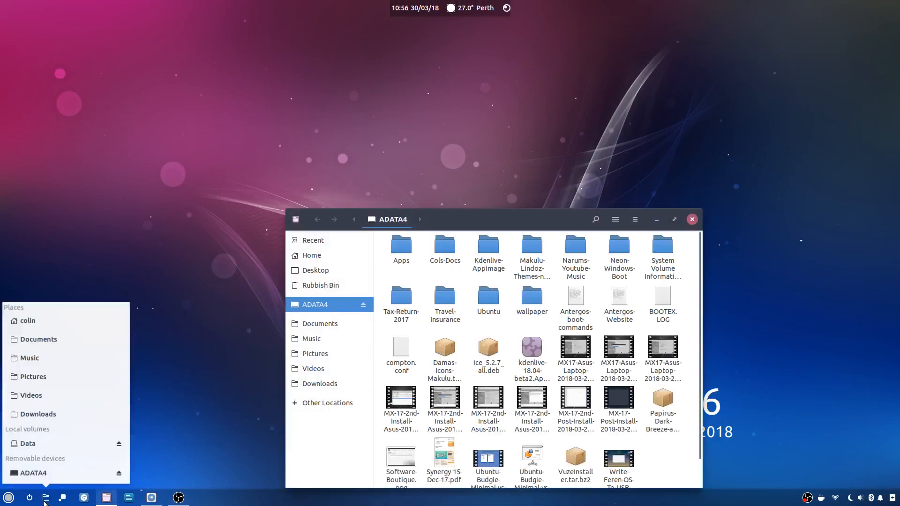
click(37, 478)
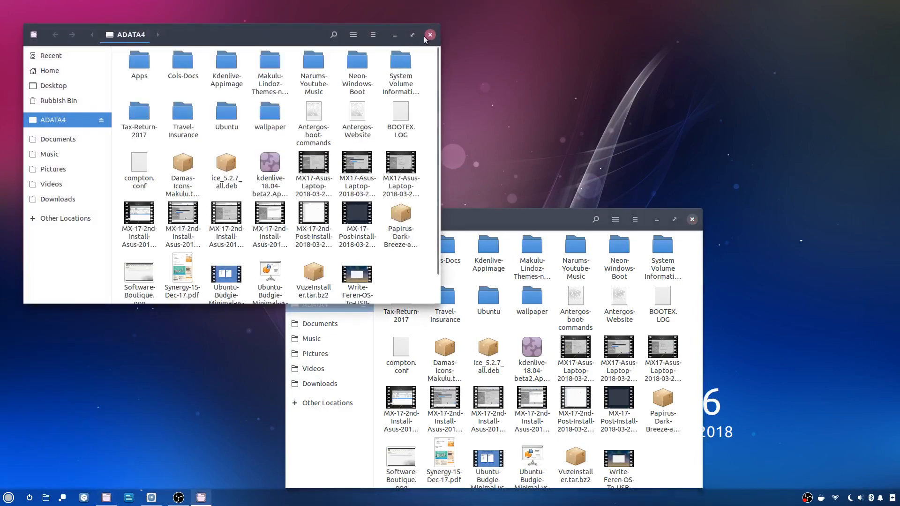
click(428, 36)
click(692, 219)
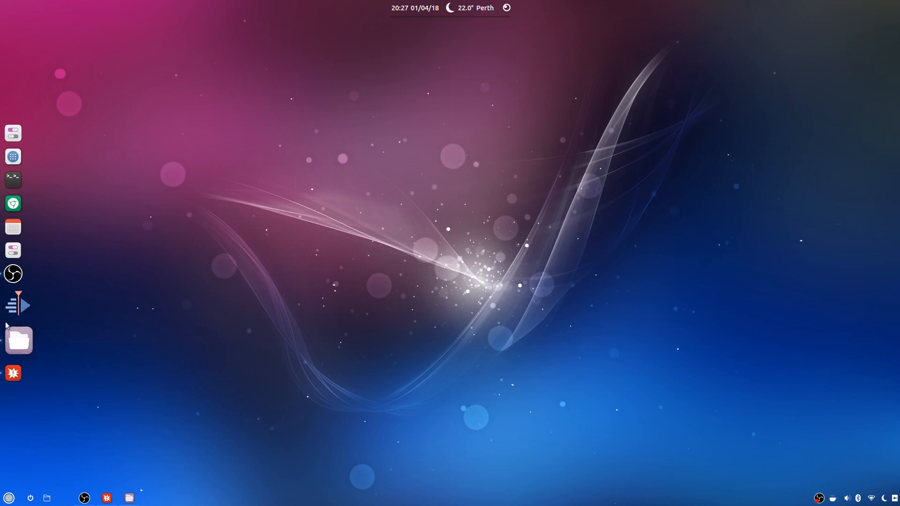
- View the dock icon options for OBS and dismiss them
right_click(15, 293)
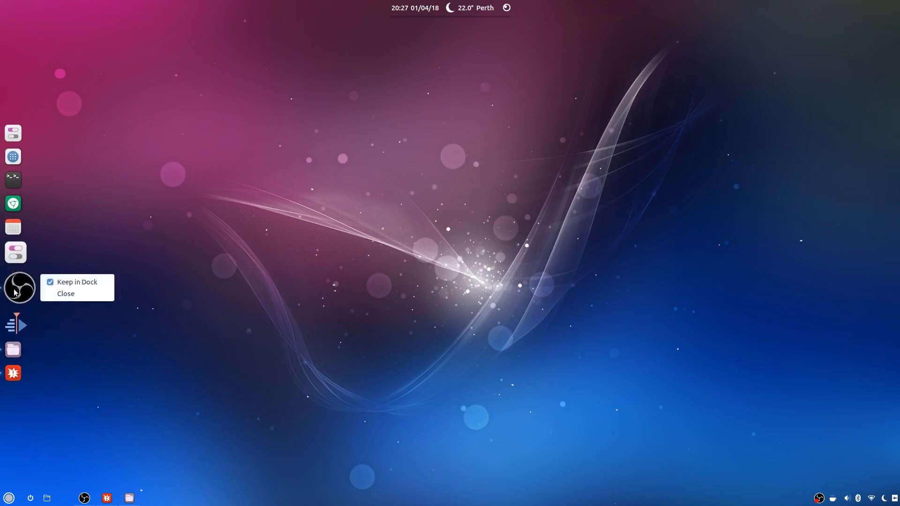
click(47, 359)
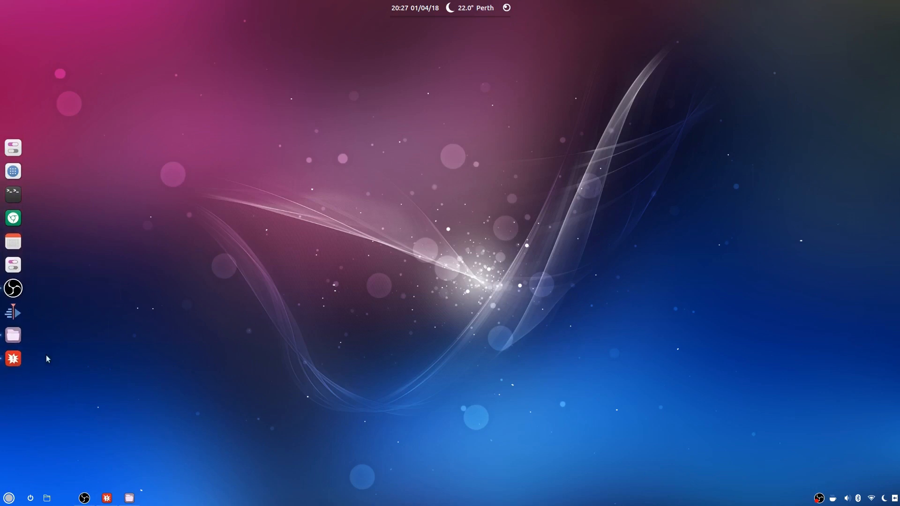
right_click(17, 318)
click(125, 366)
click(8, 498)
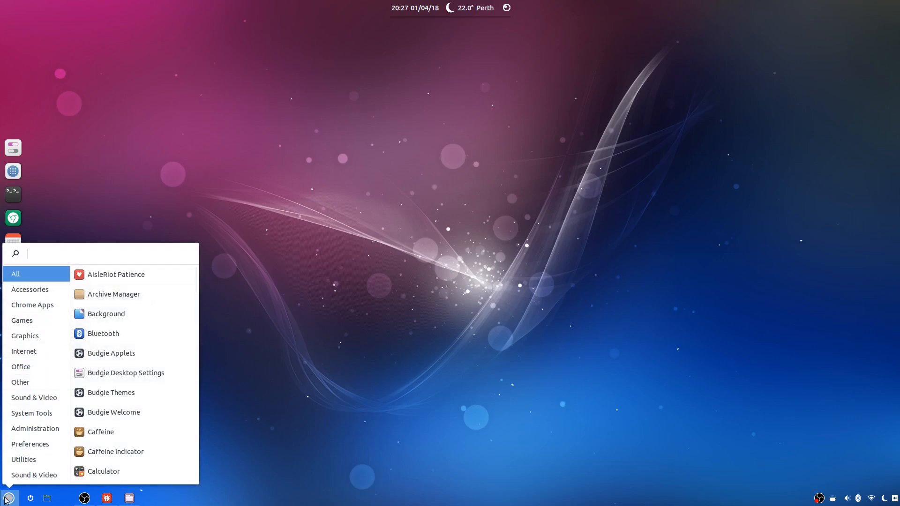
click(287, 355)
- Open Budgie Desktop Settings and review the list of applets on the Bottom Panel
click(14, 265)
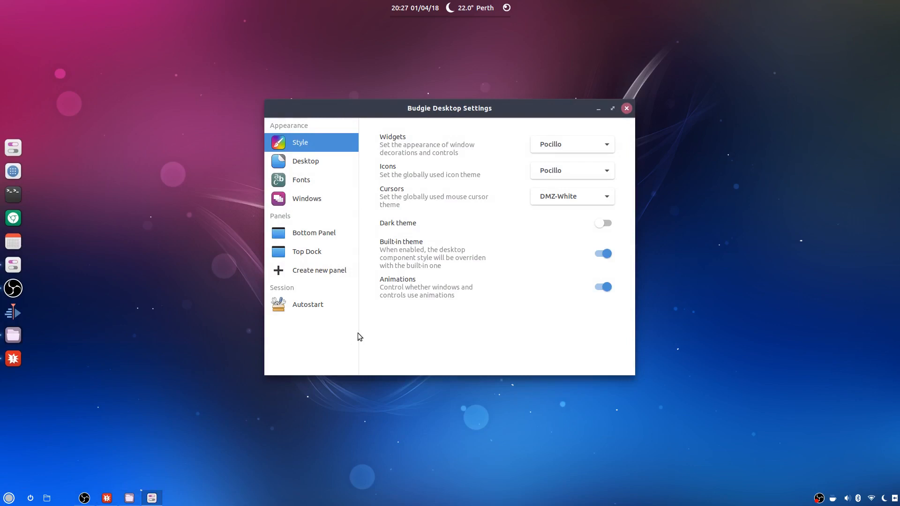
click(320, 233)
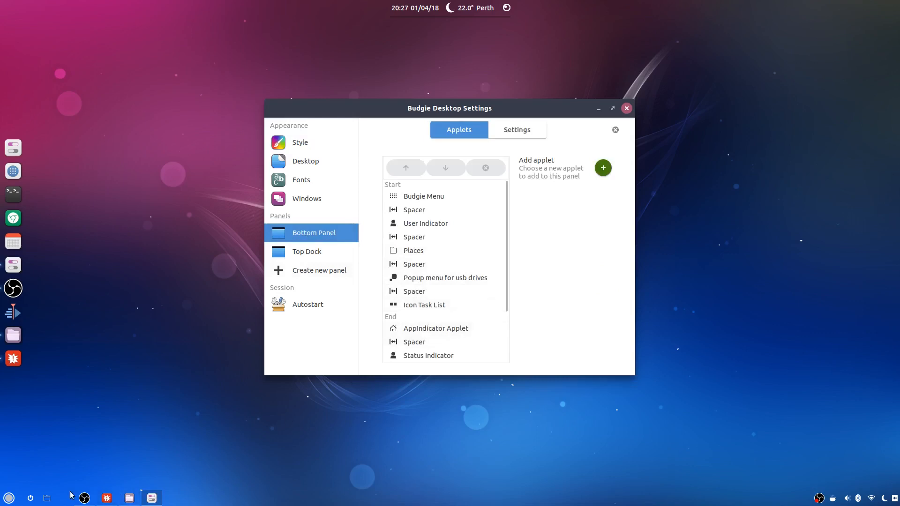
click(626, 109)
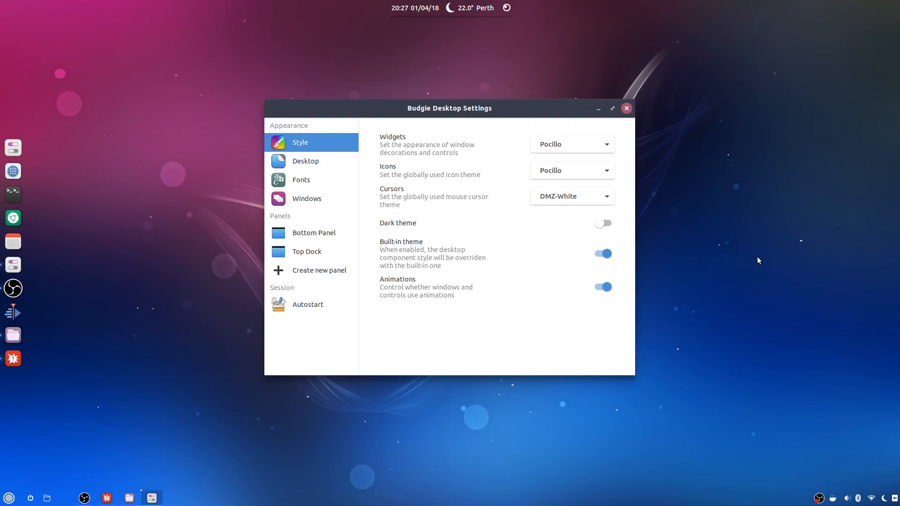
click(312, 233)
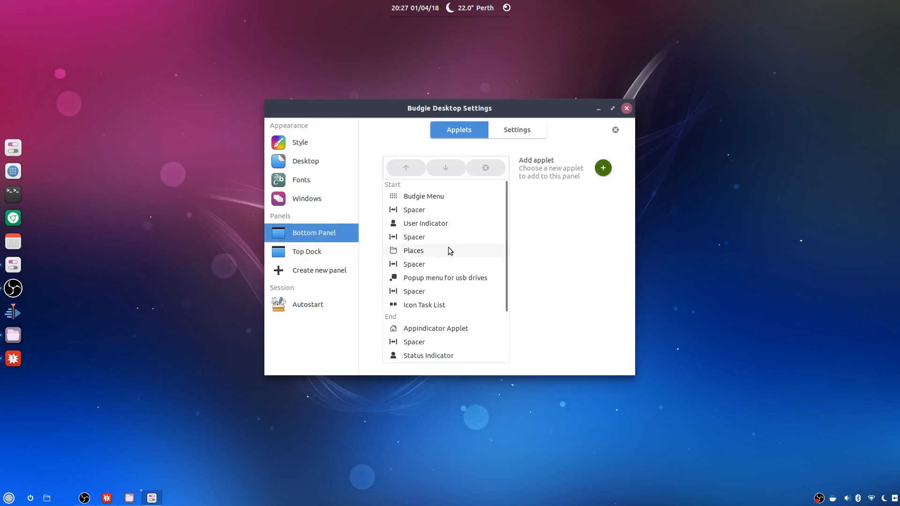
scroll(450, 251, down, 3)
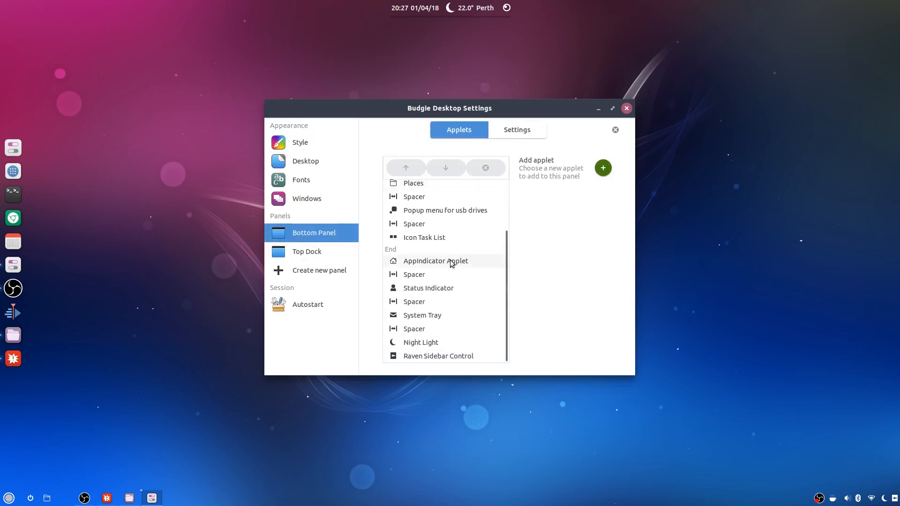
scroll(504, 258, up, 2)
- Show the options of the Top Dock's window overview applet and cycle through the open windows with its previews
click(330, 253)
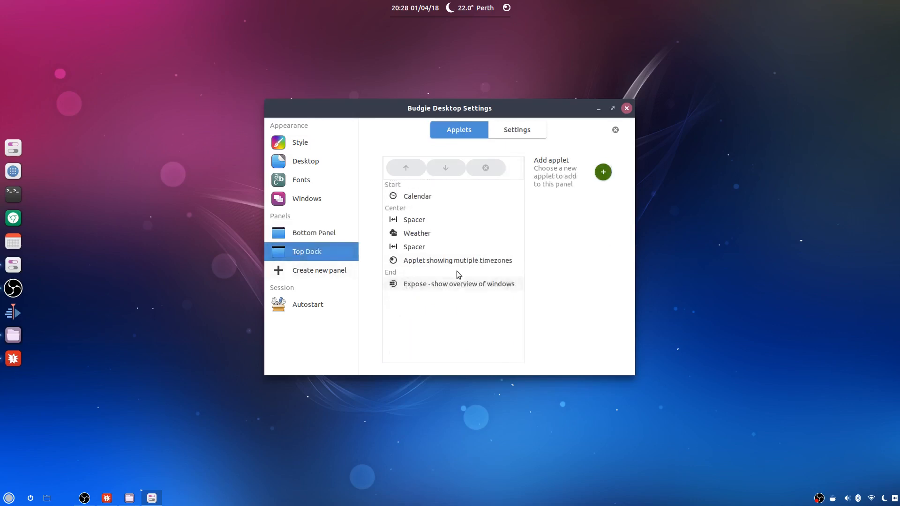
click(424, 283)
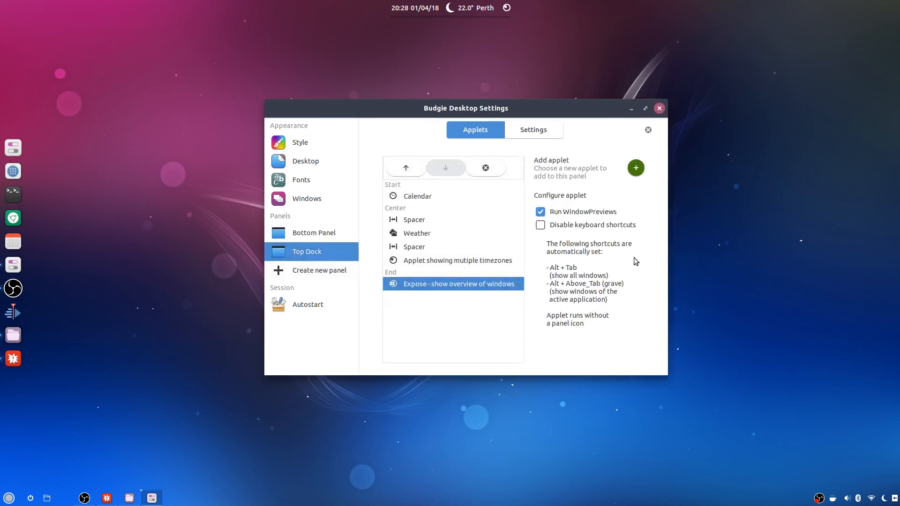
key(alt+Tab)
key(alt+Tab)
key(alt+Tab)
key(alt+Tab)
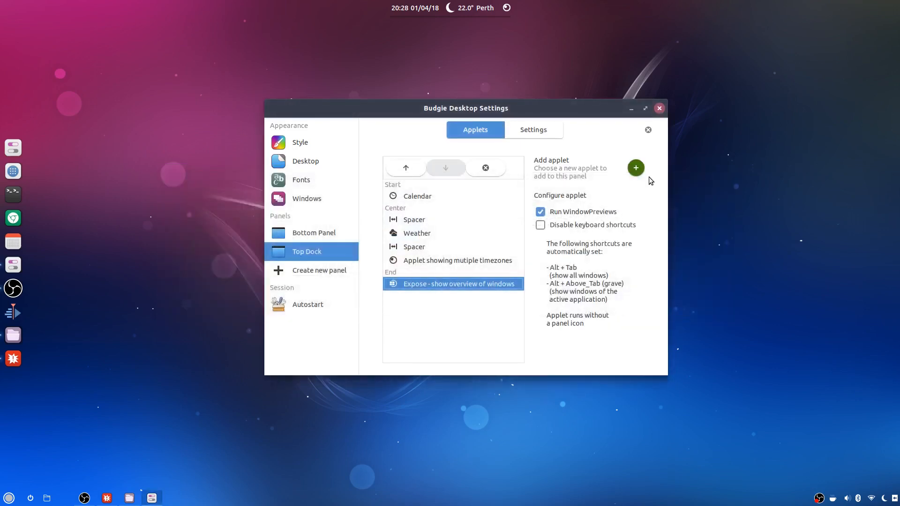
- Remove the window overview applet from the Top Dock and cycle through the open windows with the default switcher
click(485, 168)
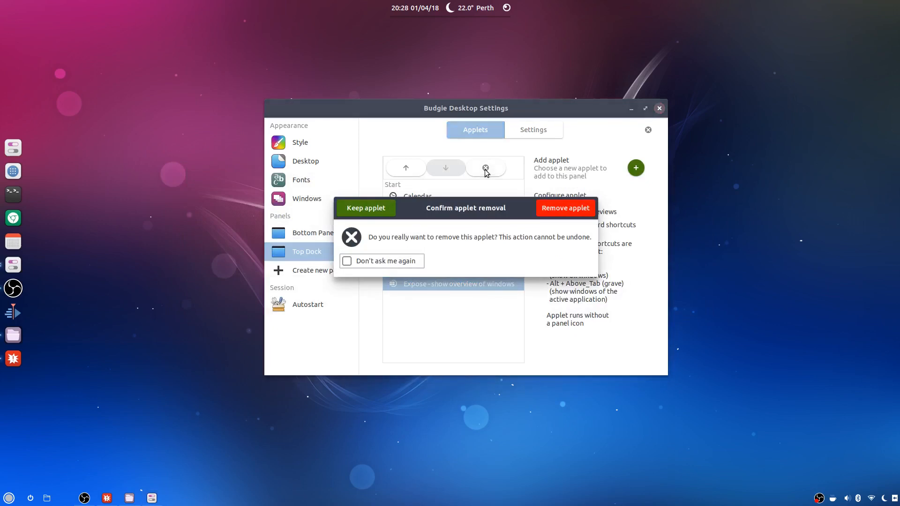
click(565, 209)
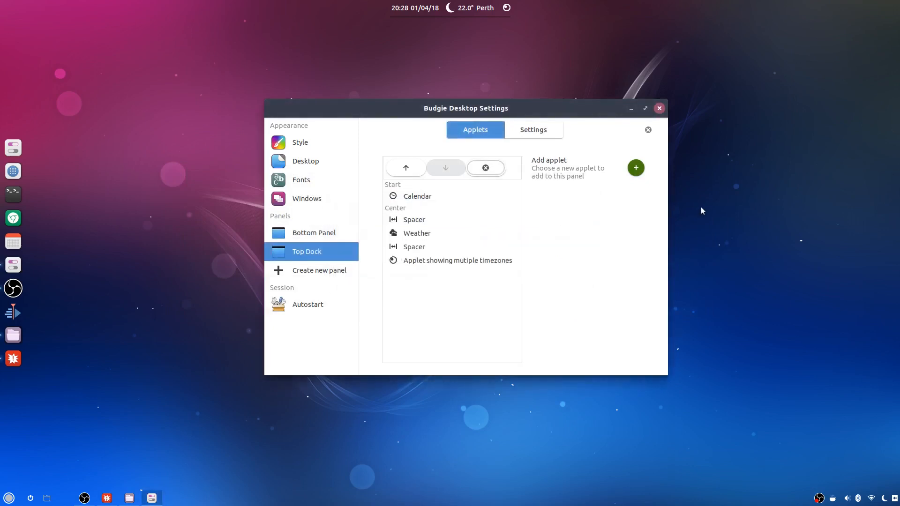
key(alt+Tab)
key(alt+Tab)
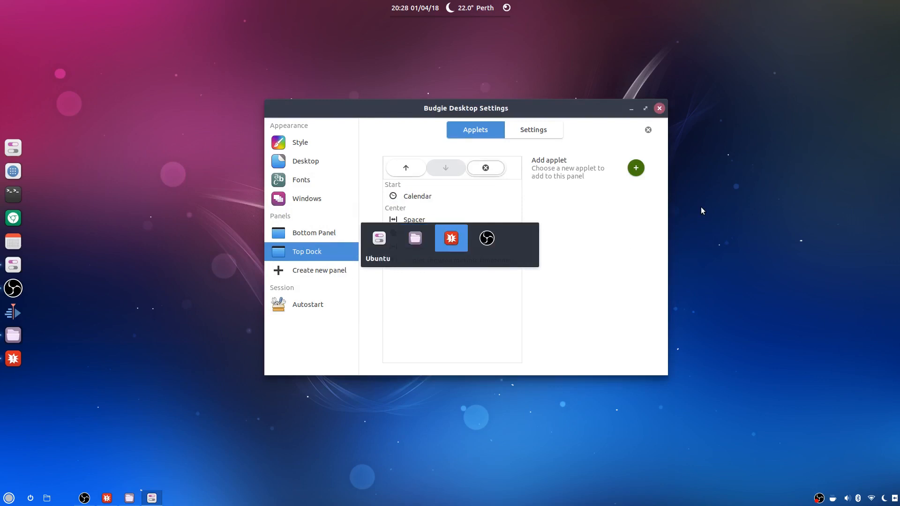
key(alt+Tab)
key(alt+Tab)
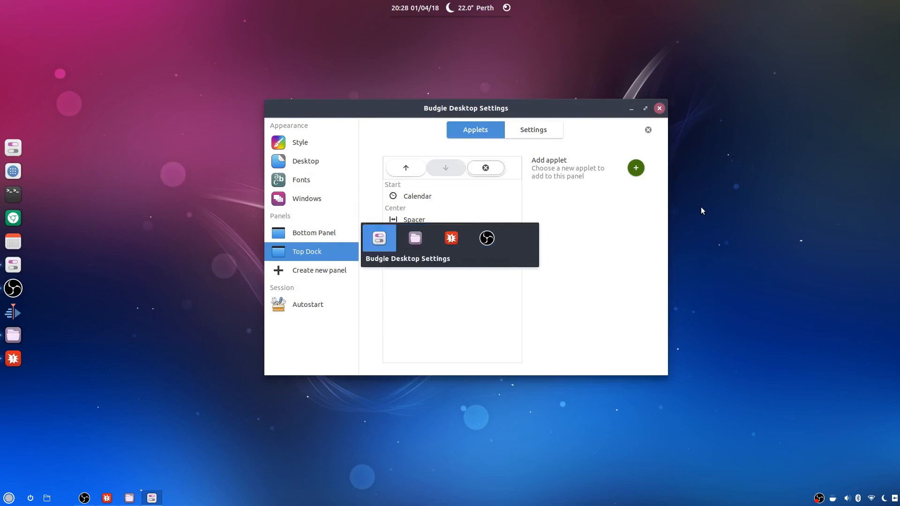
key(alt+Tab)
key(alt+Tab)
key(alt+Tab)
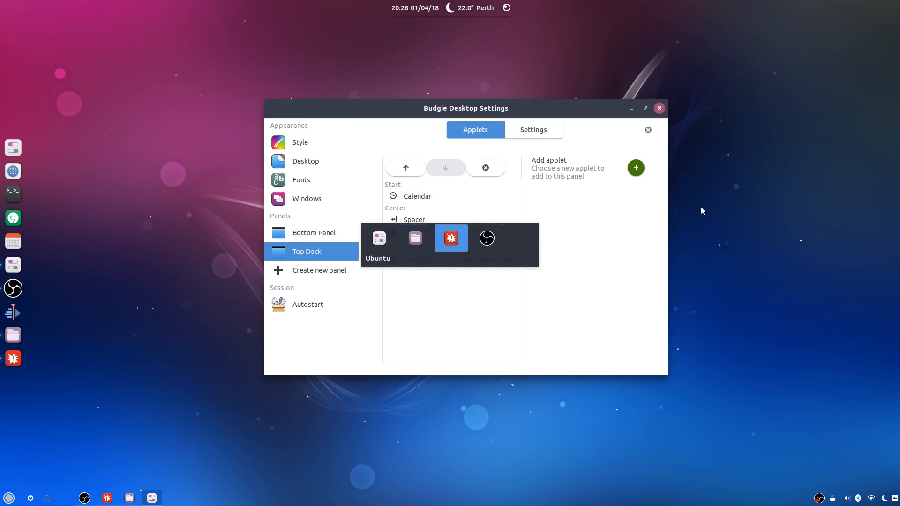
key(alt+Tab)
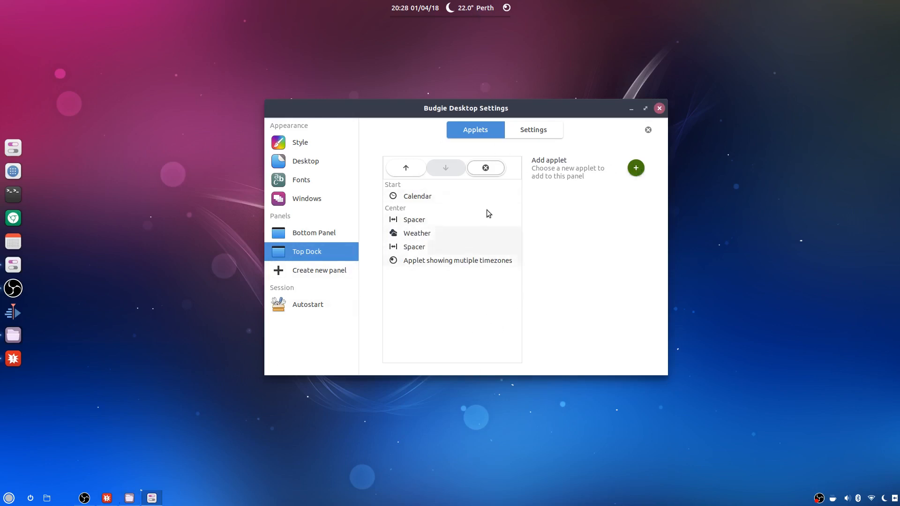
- Add the Window Previews applet to the Top Dock and show its options
click(635, 168)
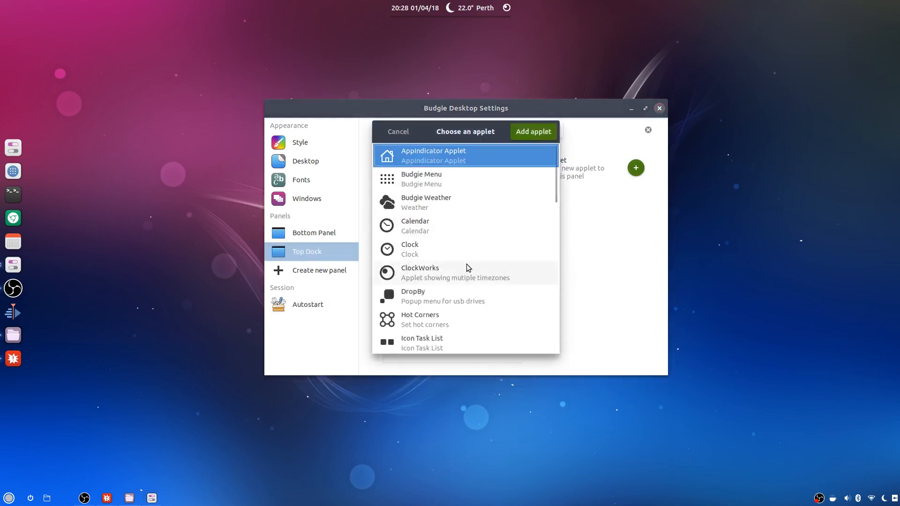
scroll(467, 265, down, 10)
scroll(466, 267, down, 5)
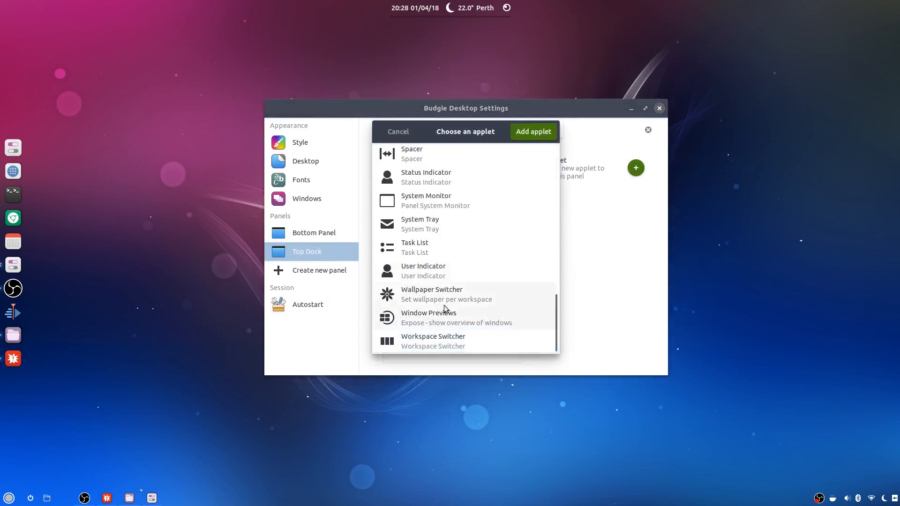
click(427, 322)
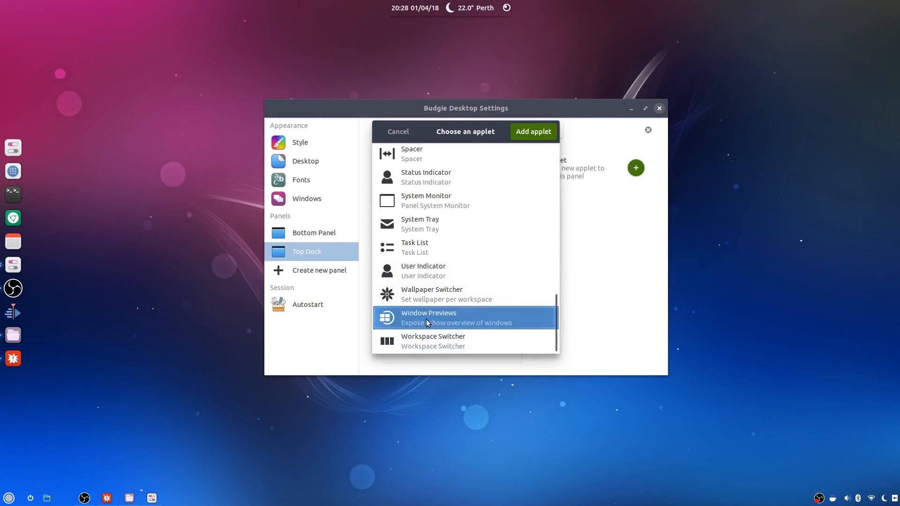
click(527, 134)
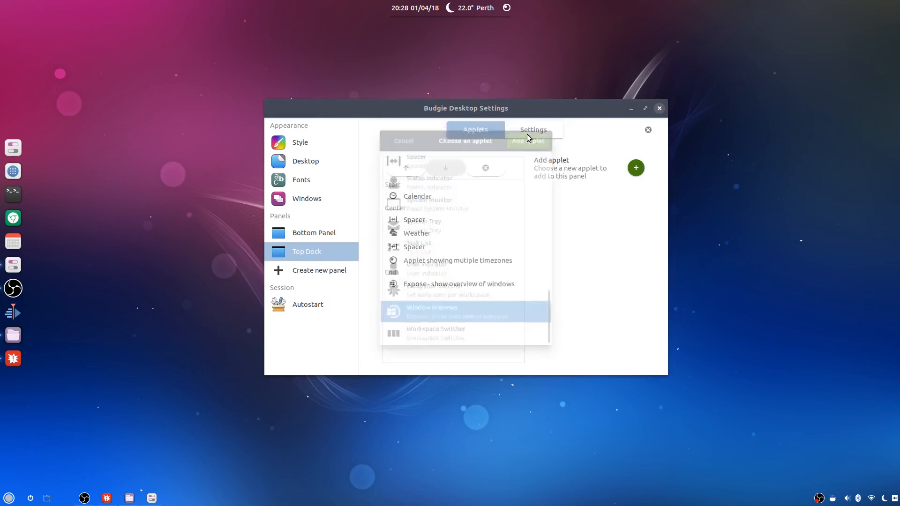
click(427, 287)
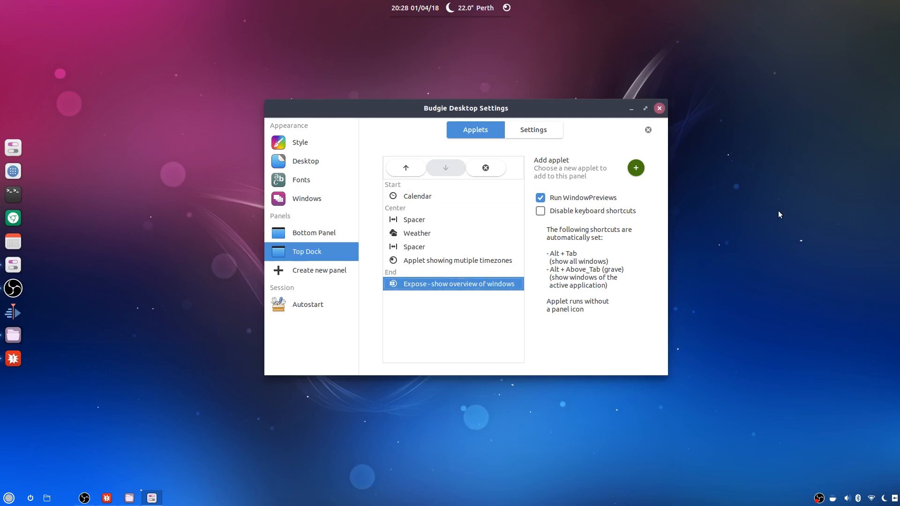
- Test switching between the open windows with the newly added Window Previews applet
key(alt+Tab)
key(alt+Tab)
key(alt+Tab)
key(alt+Tab)
- Show the Bottom Panel's applets and open the Budgie-Panel-Setup file from the Documents folder, minimizing the file window
click(317, 233)
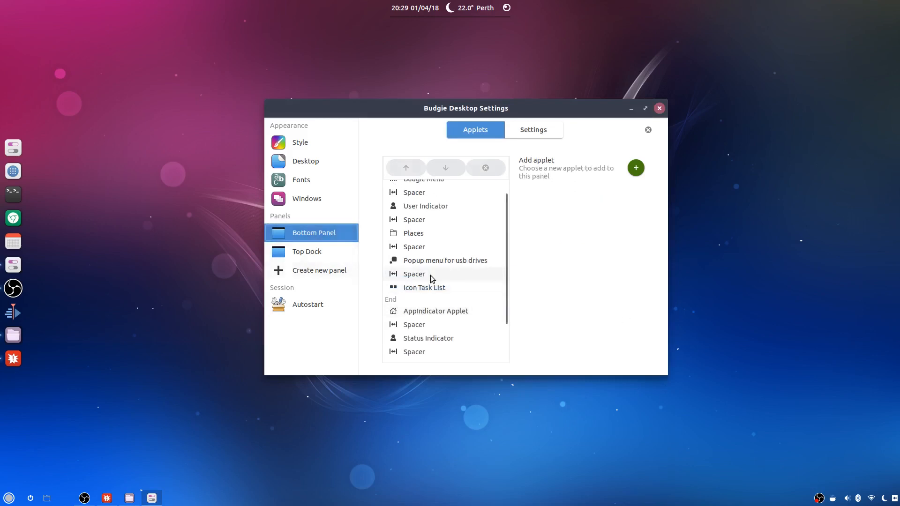
scroll(432, 277, down, 2)
click(136, 500)
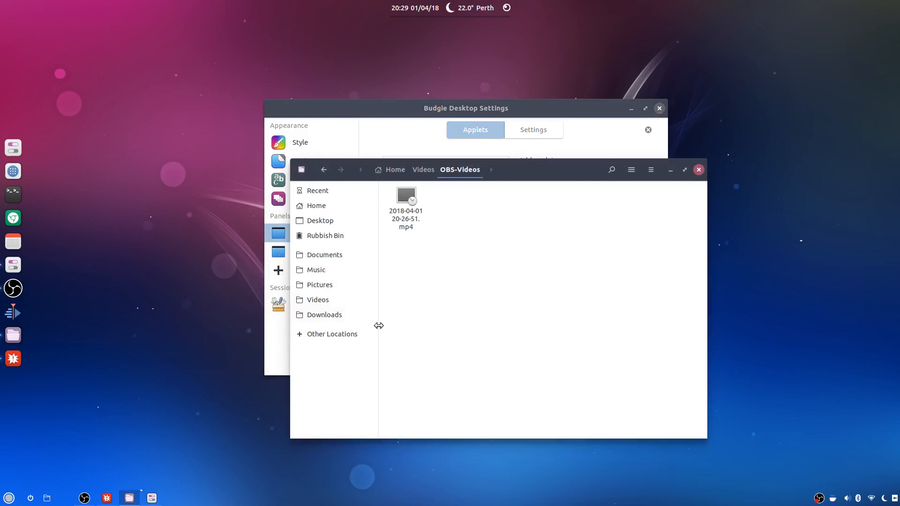
click(328, 256)
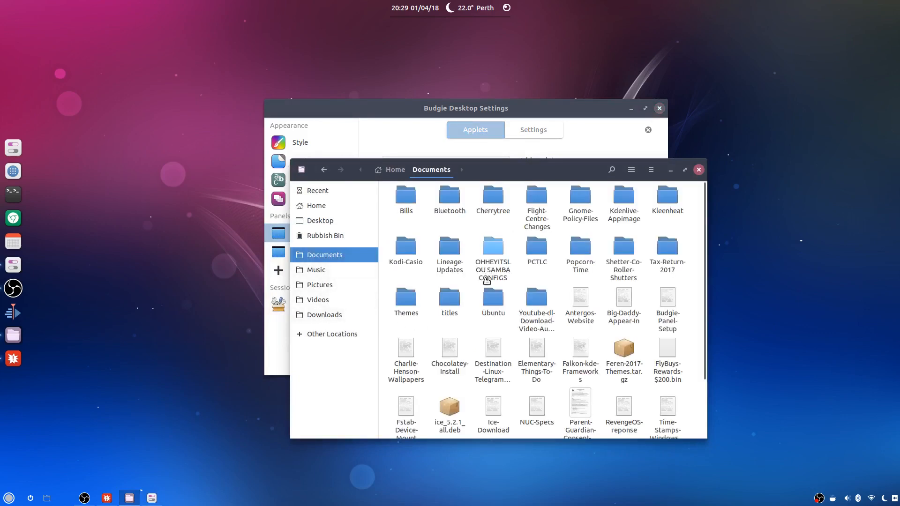
double_click(680, 310)
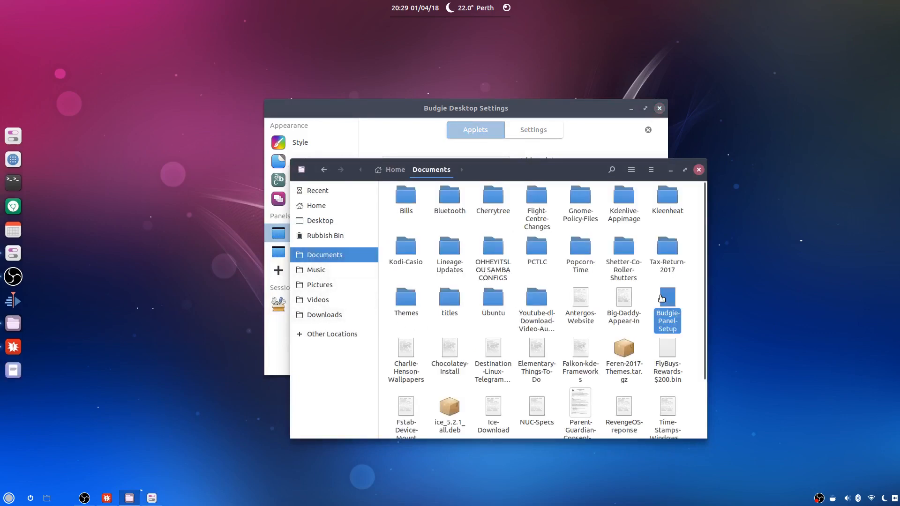
click(670, 170)
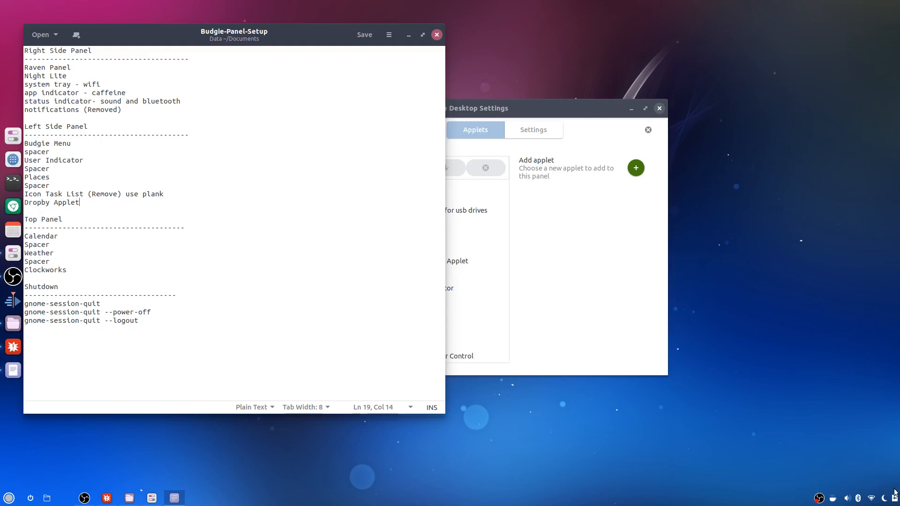
- Compare the Bottom Panel's applets with the setup notes, highlighting "sound and bluetooth" on the status indicator line
click(510, 121)
click(423, 327)
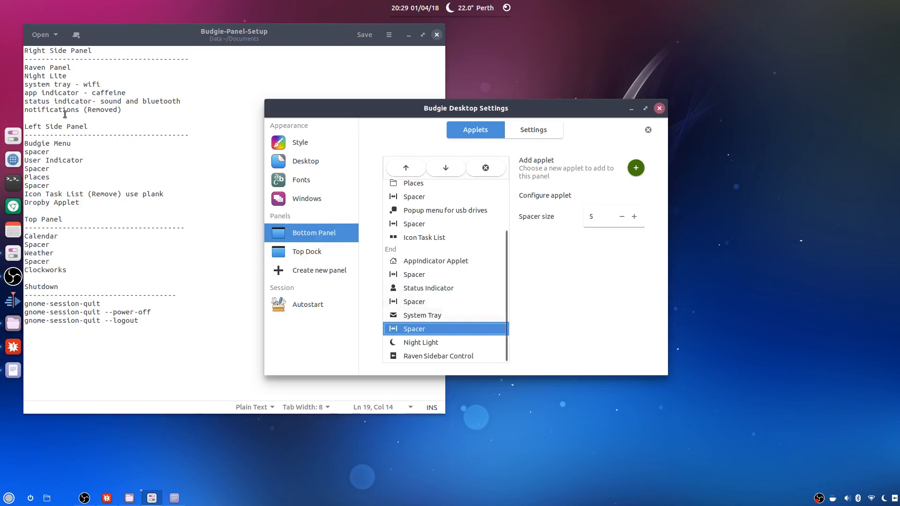
click(138, 101)
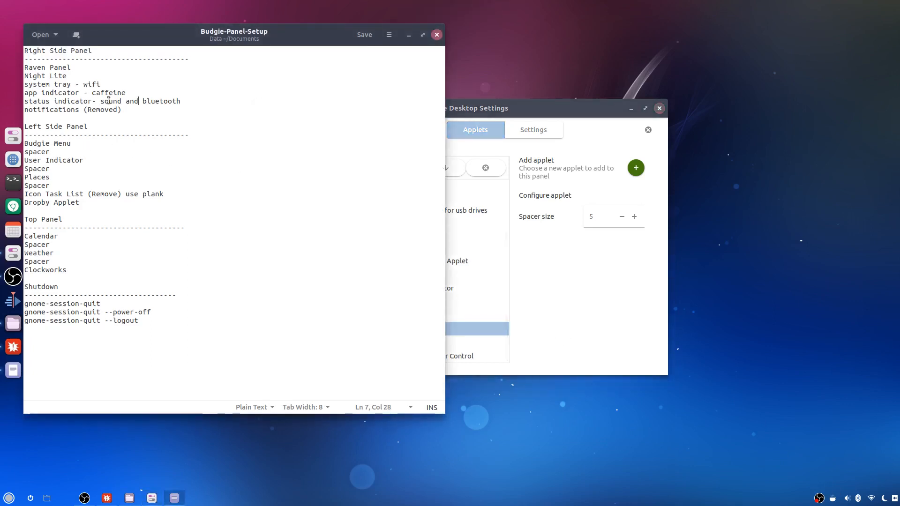
drag(100, 101, 181, 101)
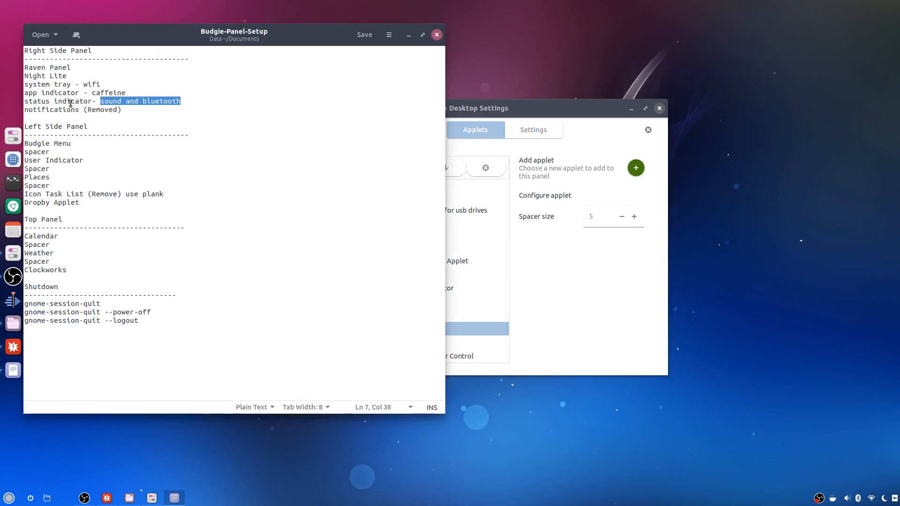
click(583, 106)
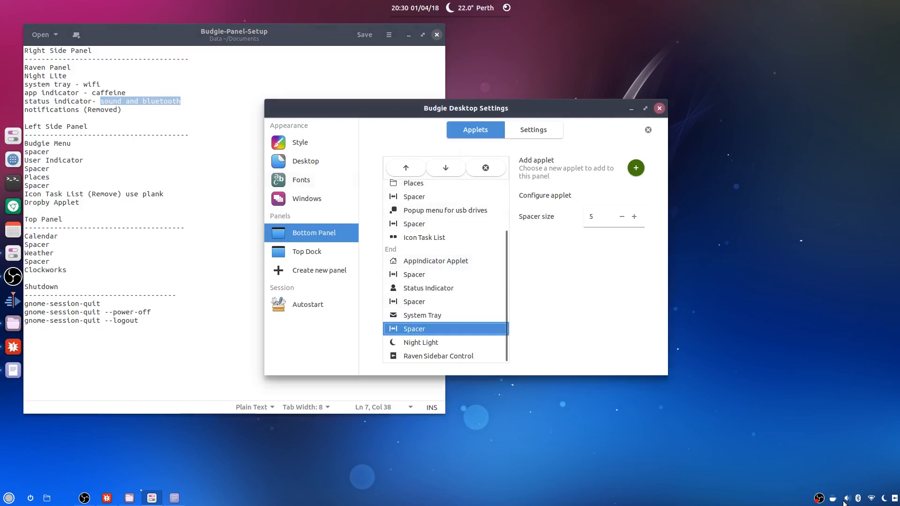
- View the Caffeine indicator's options and the Raven sidebar's notifications, and dismiss both
mouse_move(846, 501)
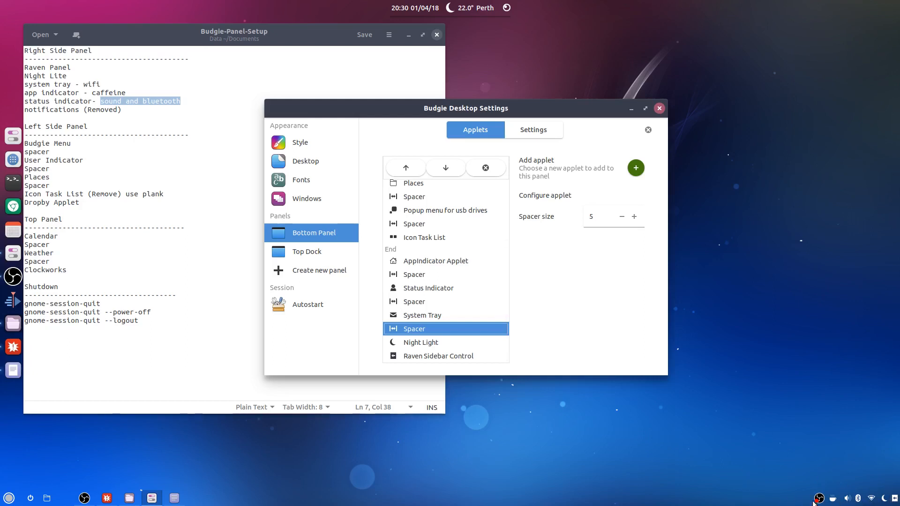
click(833, 499)
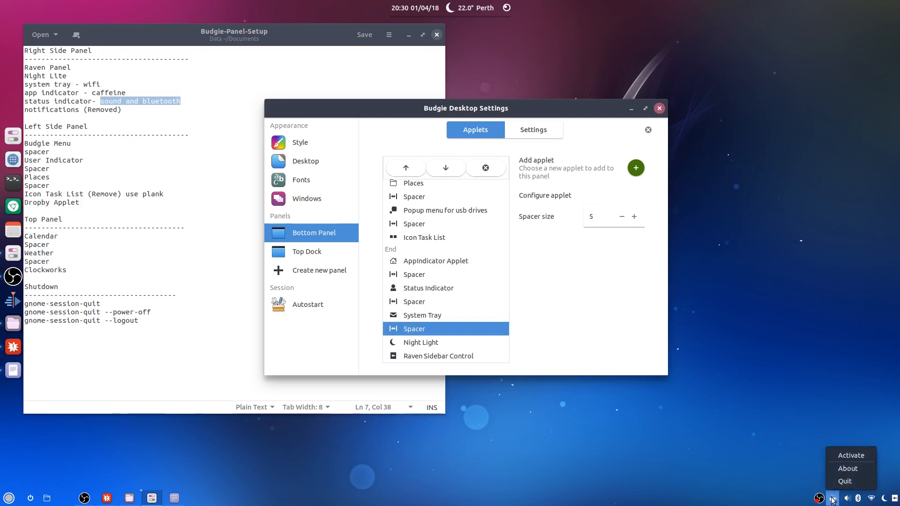
click(833, 500)
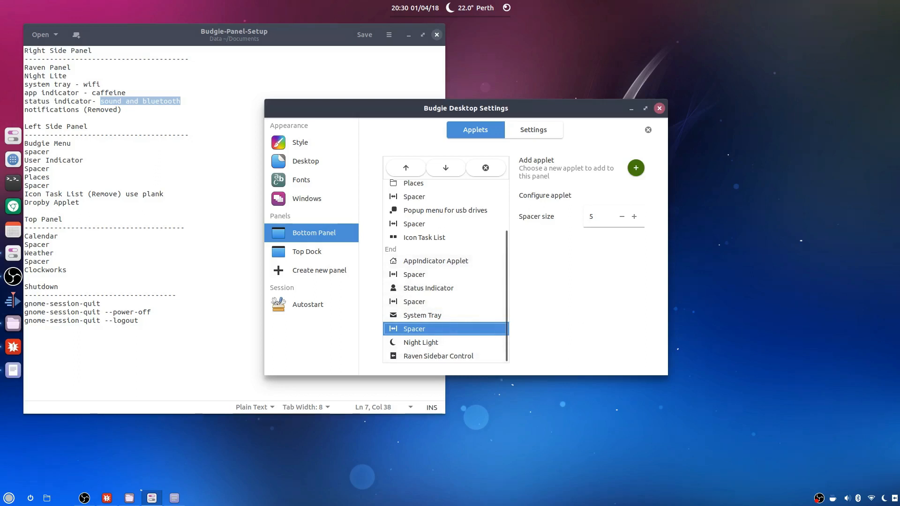
click(895, 498)
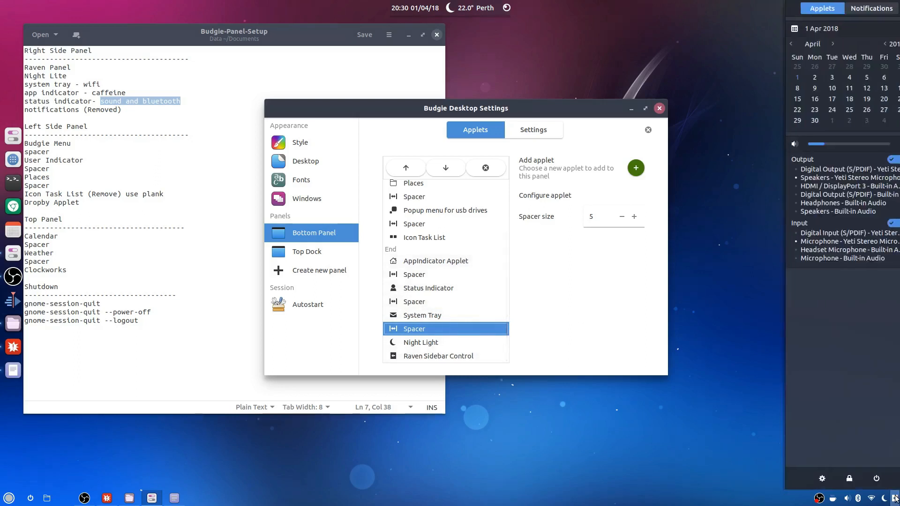
click(857, 7)
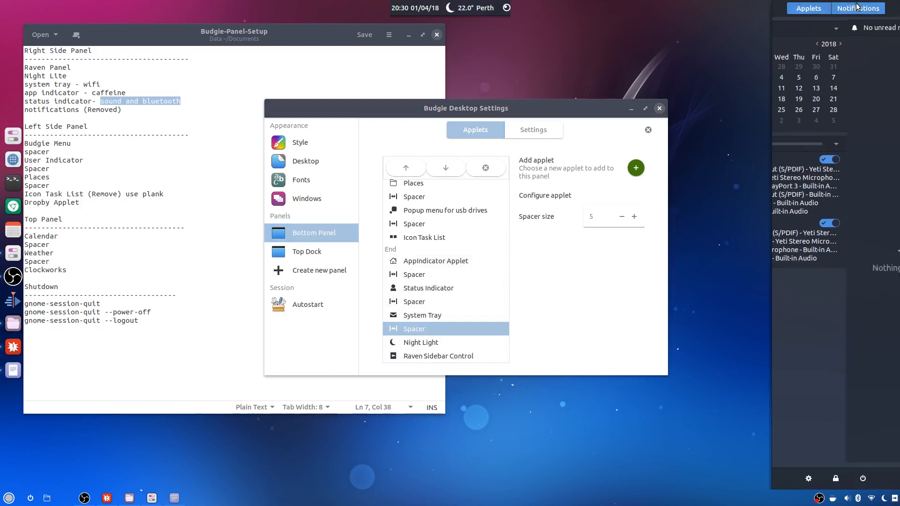
click(626, 43)
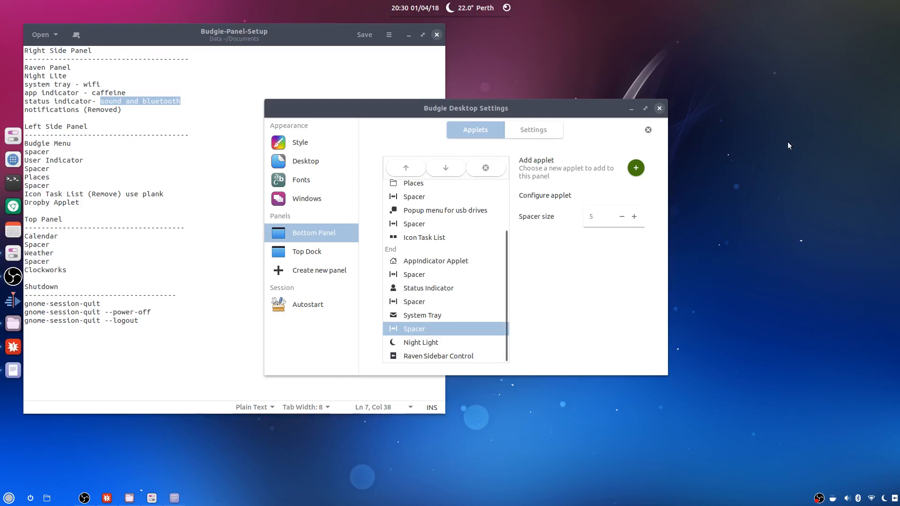
- Close Budgie Desktop Settings, and move the Budgie-Panel-Setup notes to the middle of the desktop before closing them
click(660, 108)
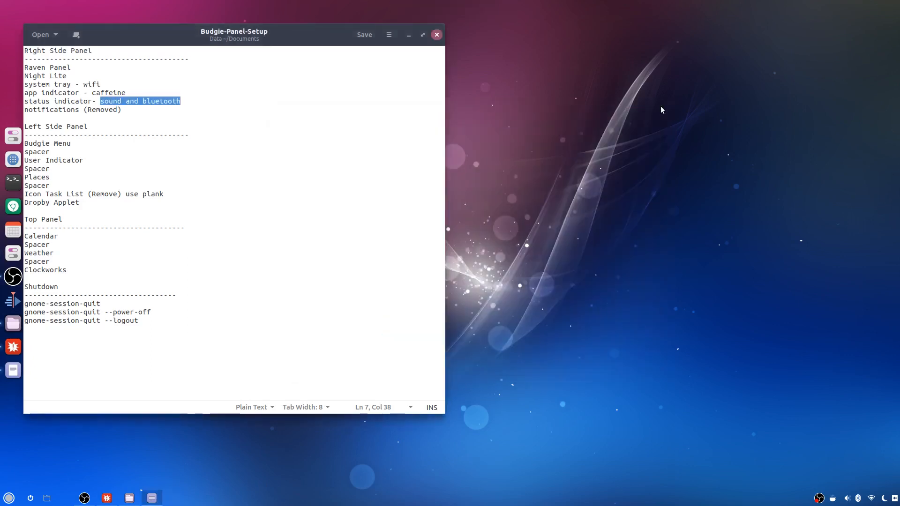
drag(210, 32, 408, 73)
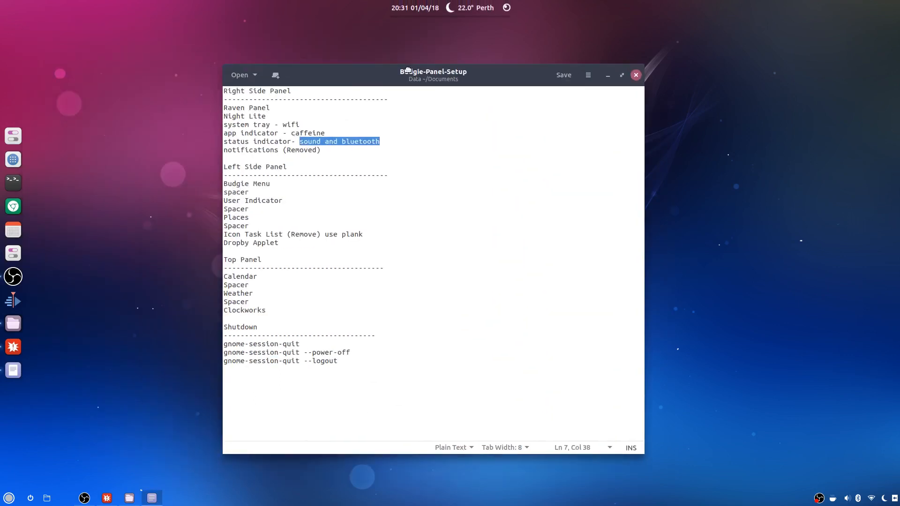
click(635, 76)
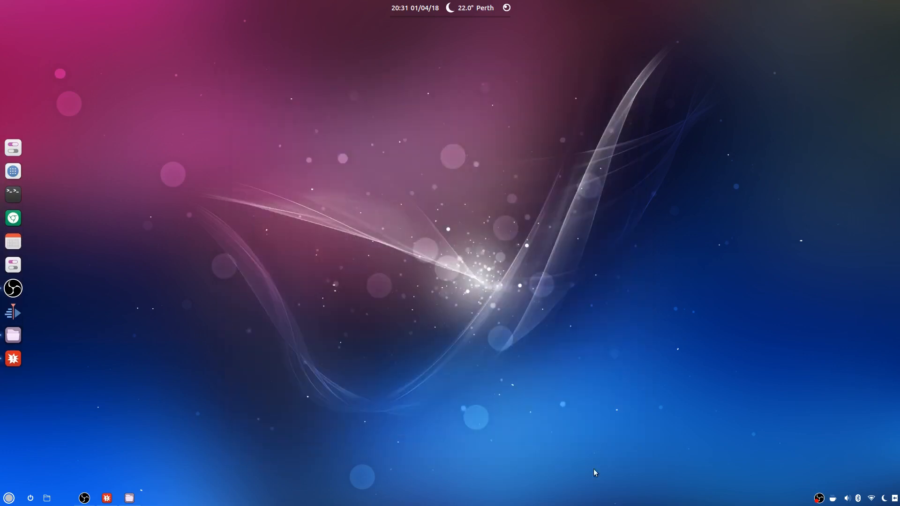